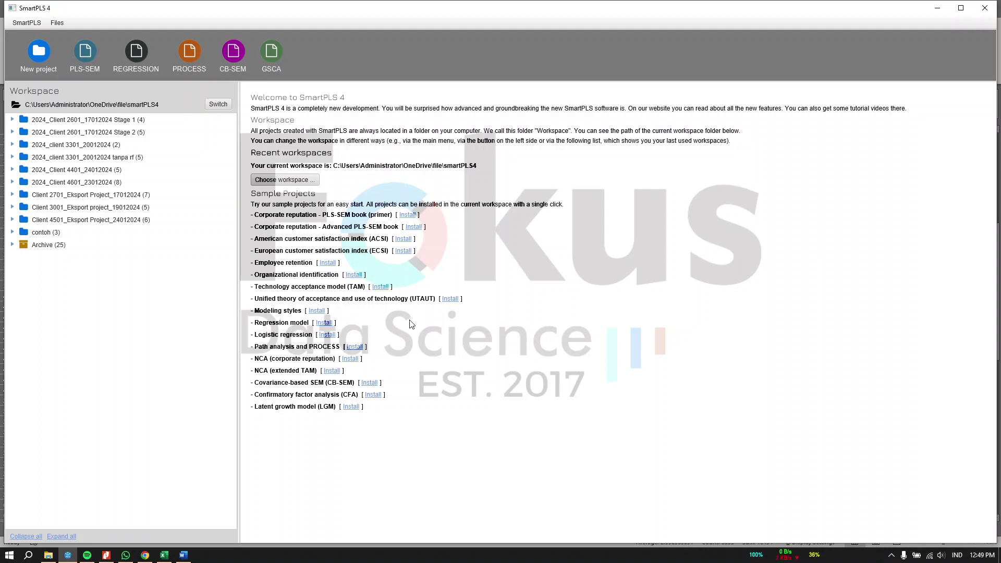
Create a new project named "Contoh 2" in the workspace
click(49, 53)
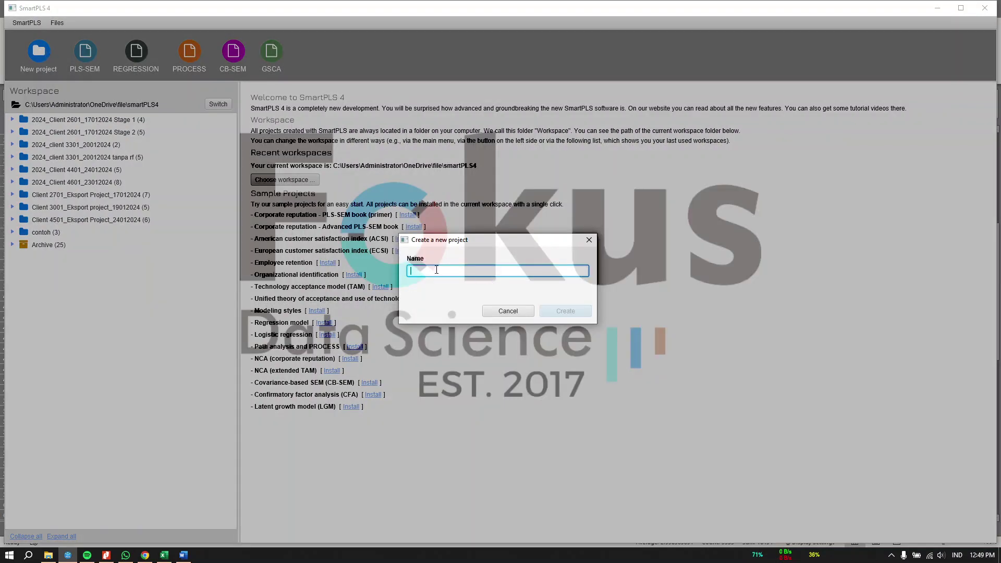
text(Contoh)
text(2)
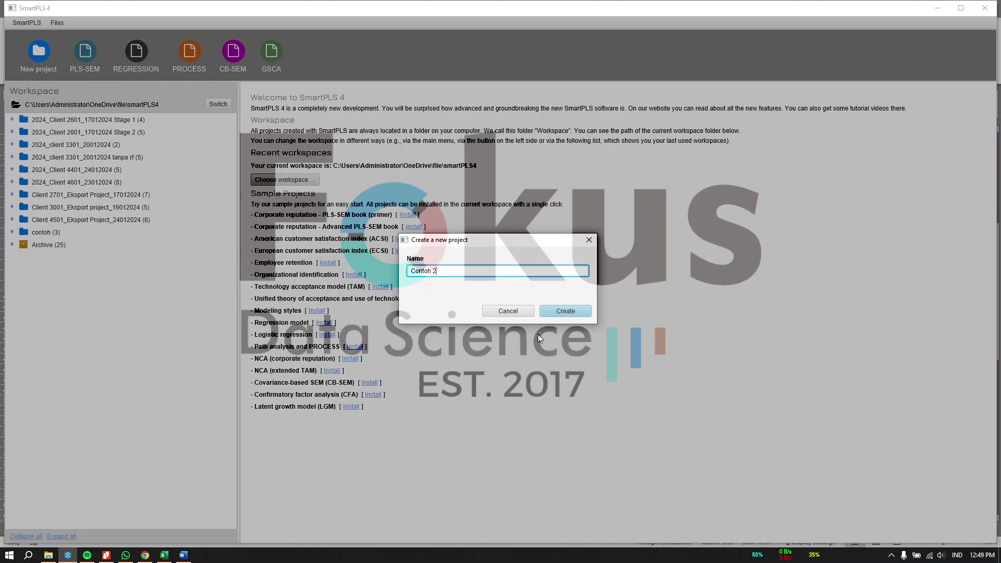
click(583, 310)
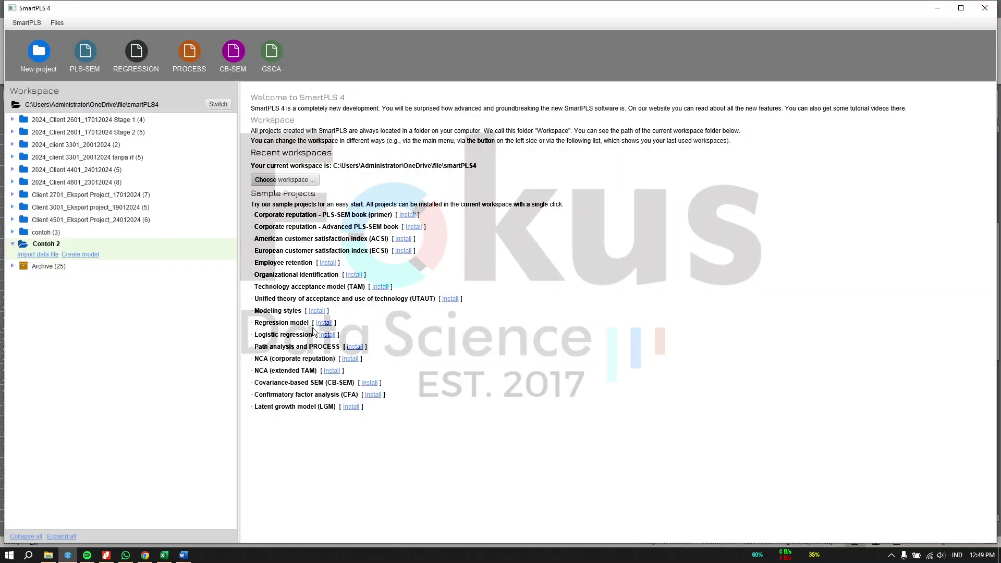
Delete the existing "contoh" project from the workspace
right_click(48, 233)
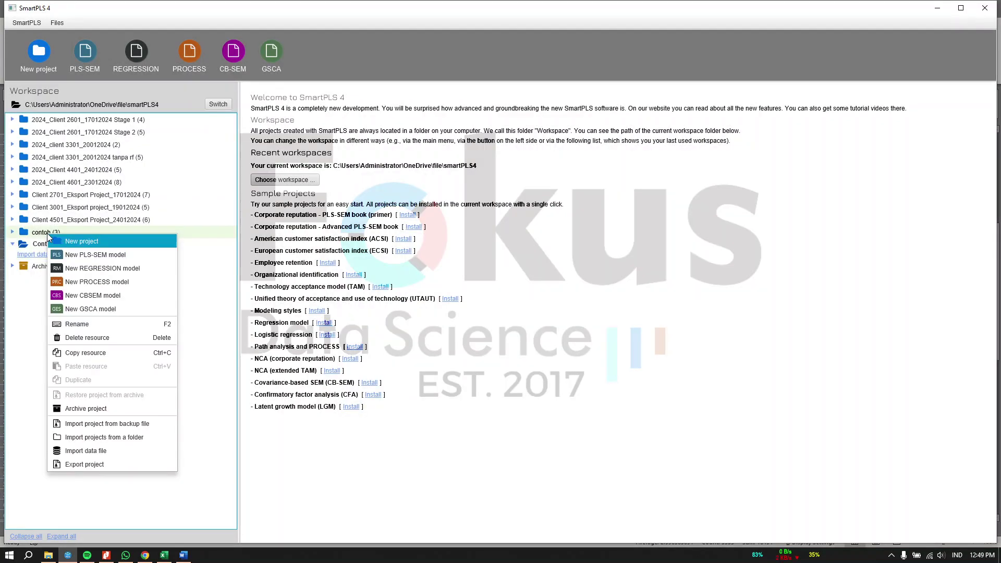
click(98, 336)
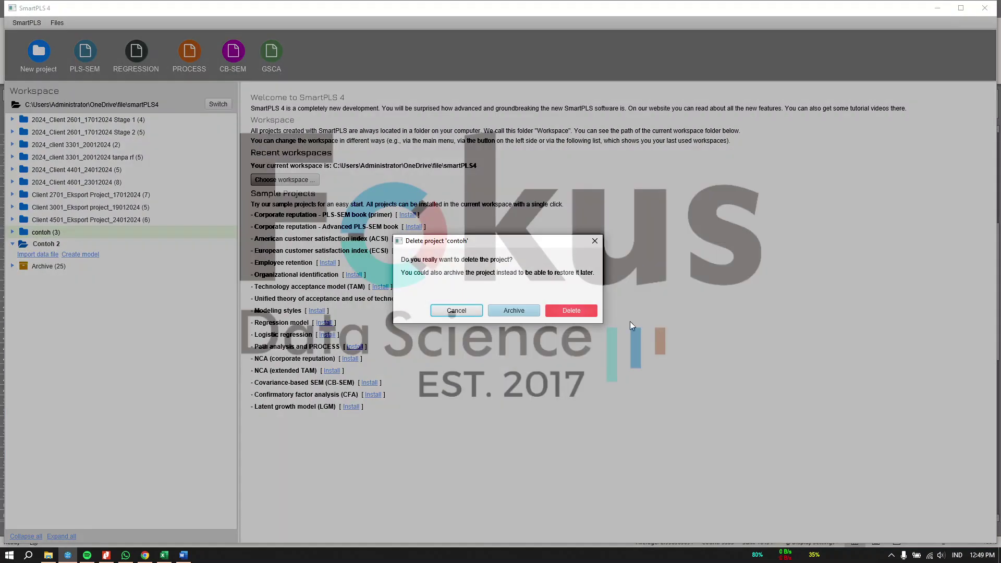
click(571, 311)
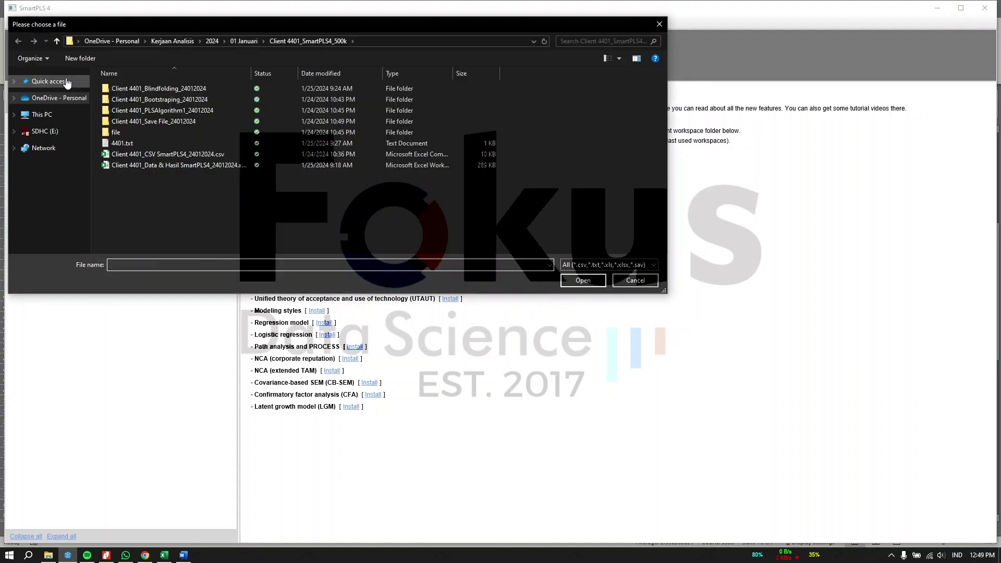
Import "Client 2601_CSV SmartPLS_17012024.csv" from the Client 2601_SmartPLS4_800k folder into the Contoh 2 project with the proposed import settings
click(57, 44)
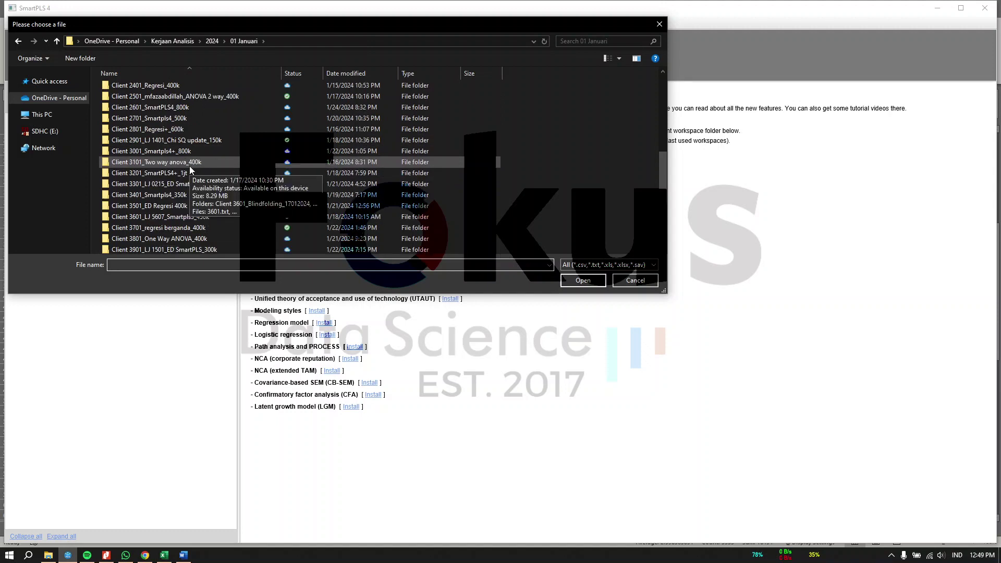
double_click(184, 107)
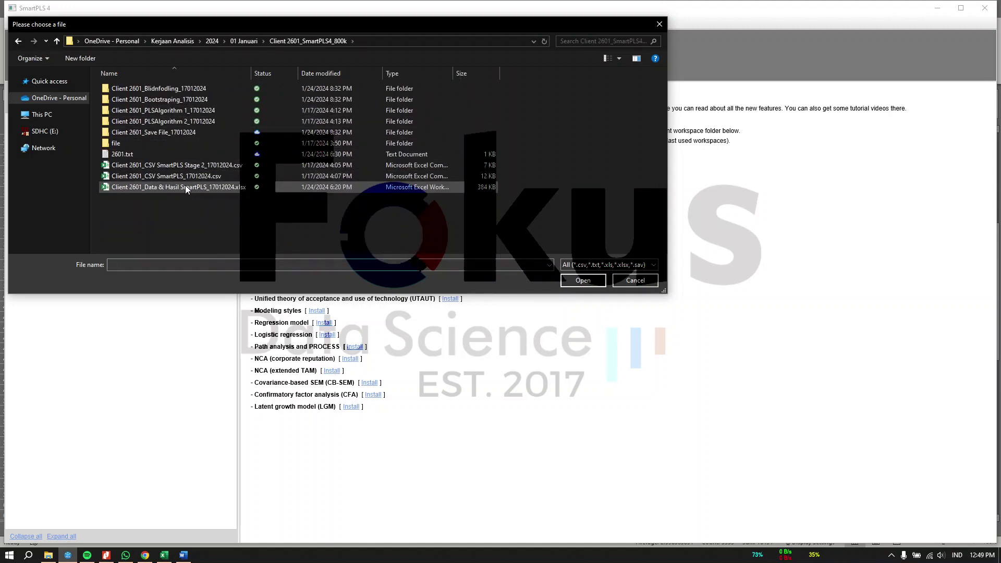
click(190, 179)
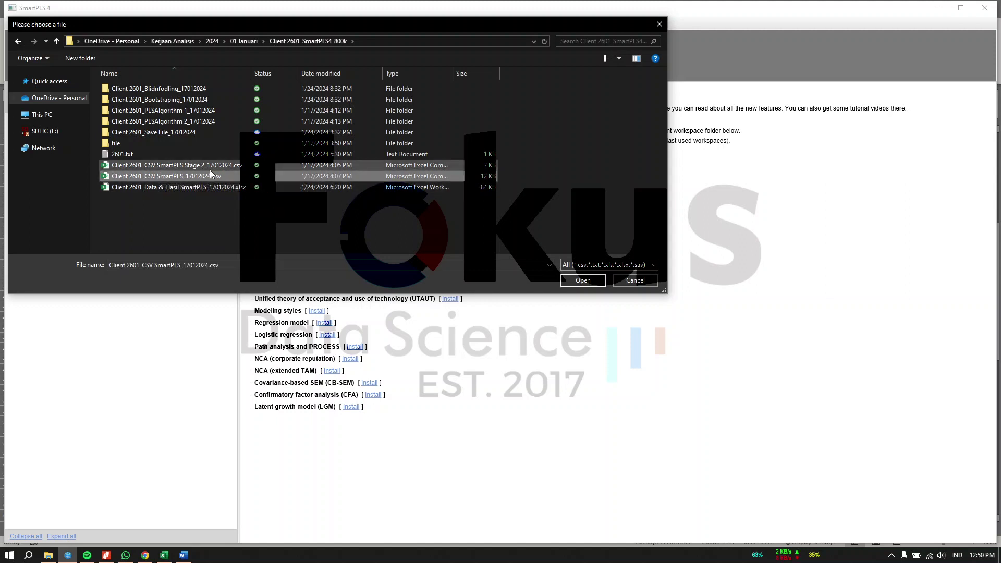
click(589, 280)
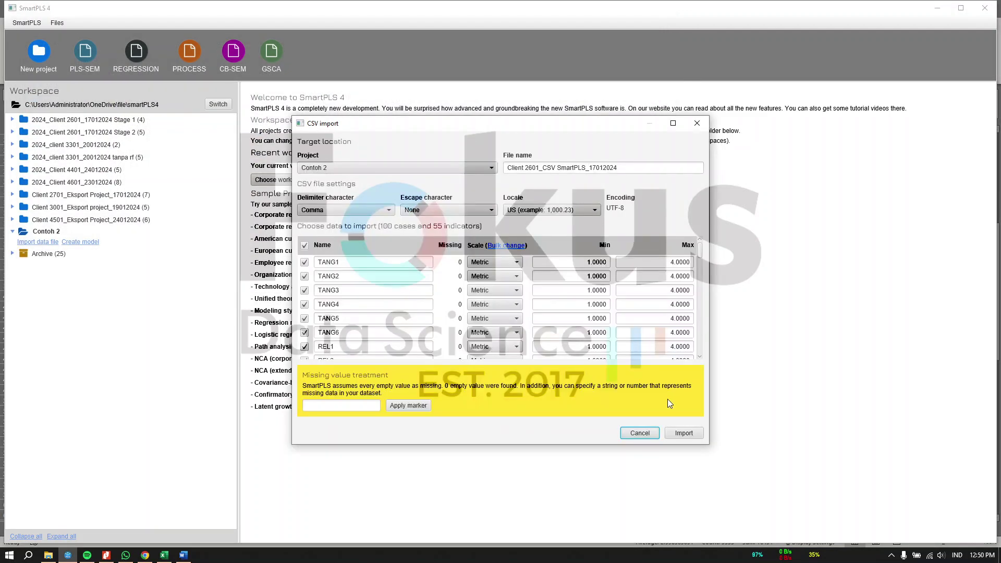
click(688, 438)
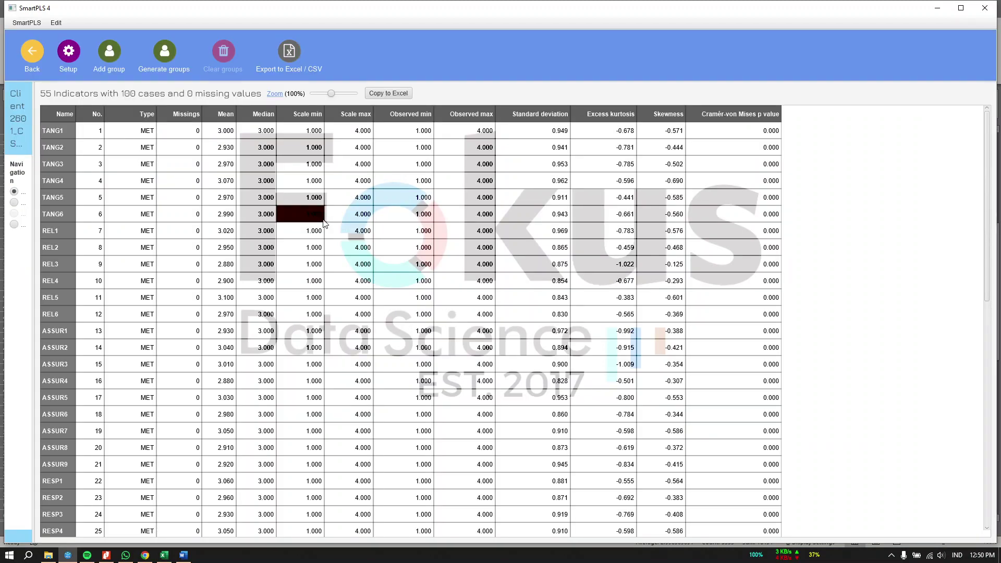
Copy the full indicator statistics table and paste it at cell A1 of a new worksheet in the open Excel workbook
drag(36, 96, 109, 102)
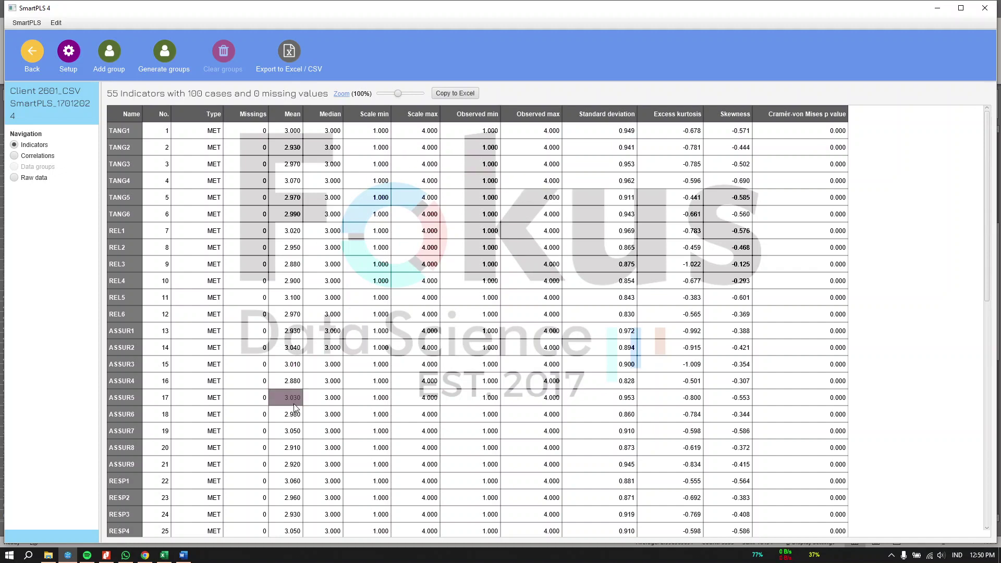
scroll(295, 408, down, 2)
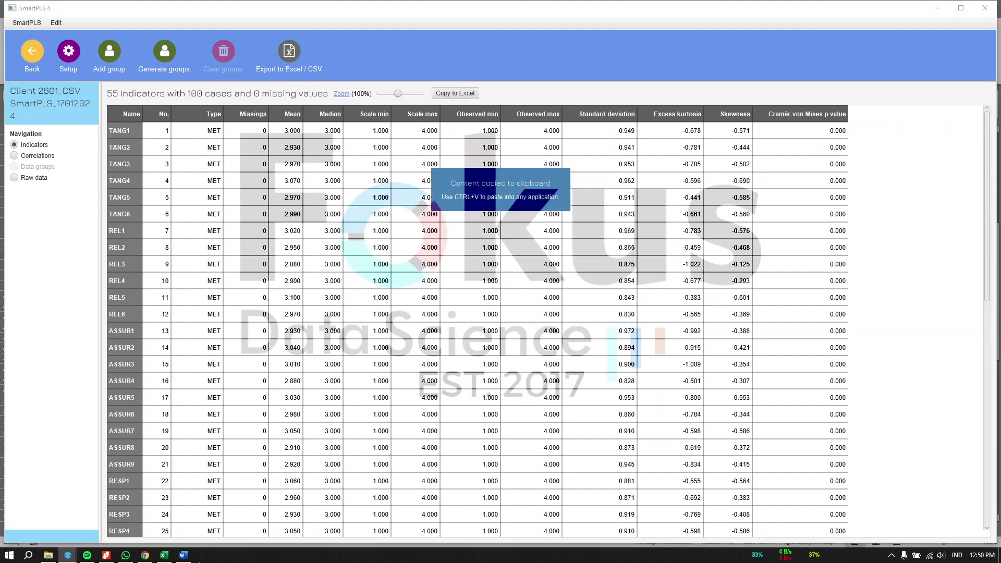
click(164, 556)
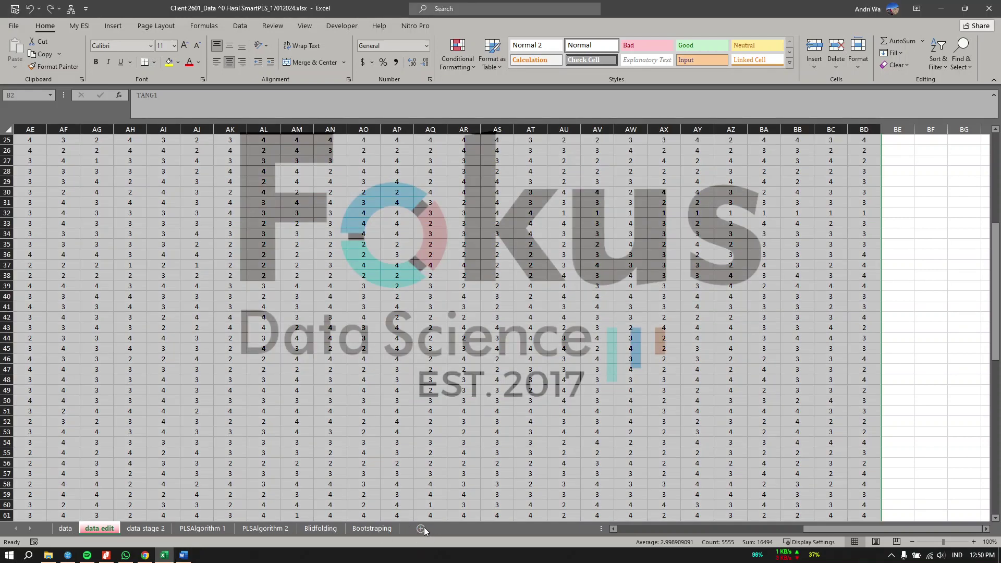
click(421, 528)
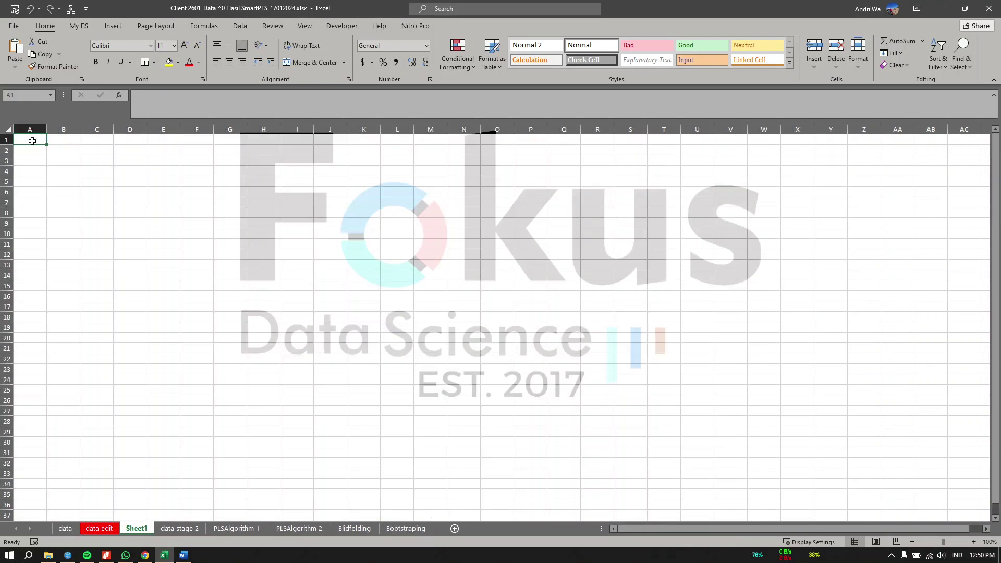
key(ctrl+v)
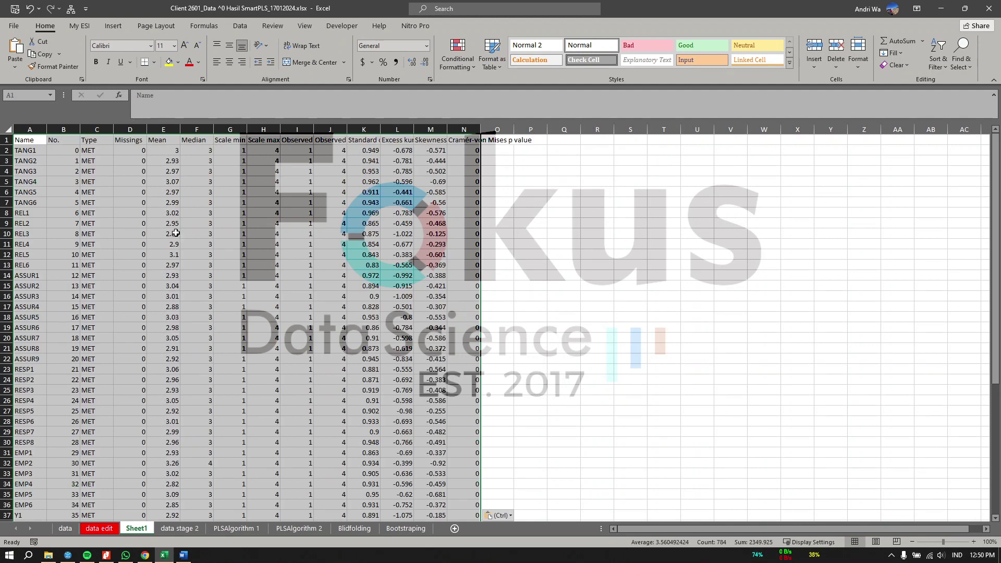
Examine the pasted statistics columns from No. and Type through Mean, Median, Scale min and Scale max
drag(63, 129, 97, 128)
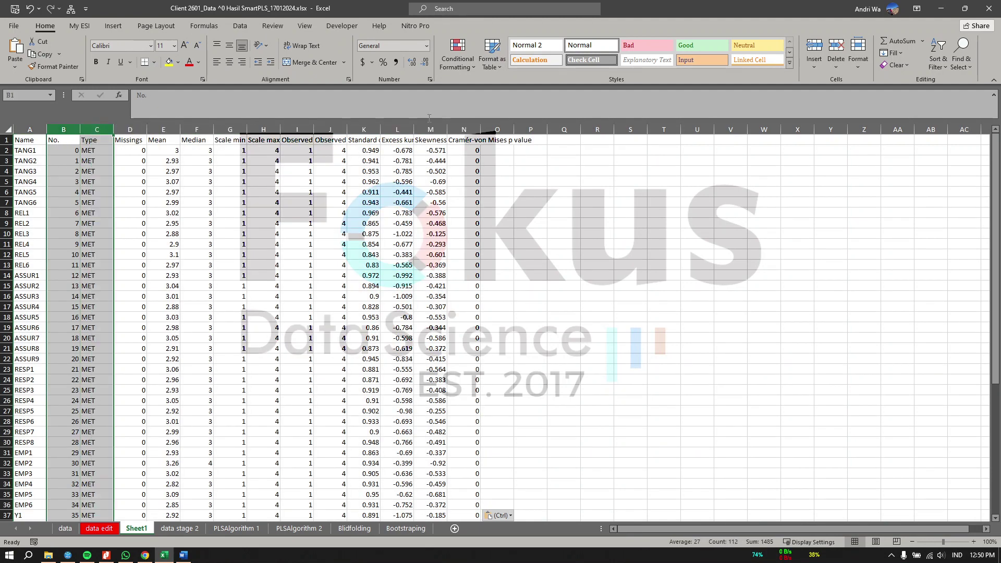
click(95, 141)
key(Right)
key(Right)
key(Right)
key(Right)
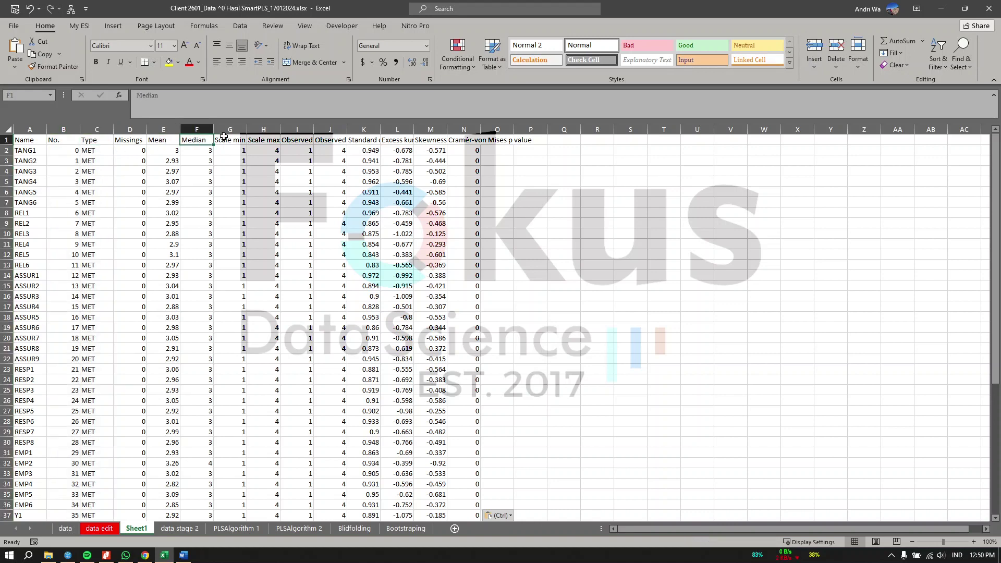
key(Left)
key(Right)
key(Right)
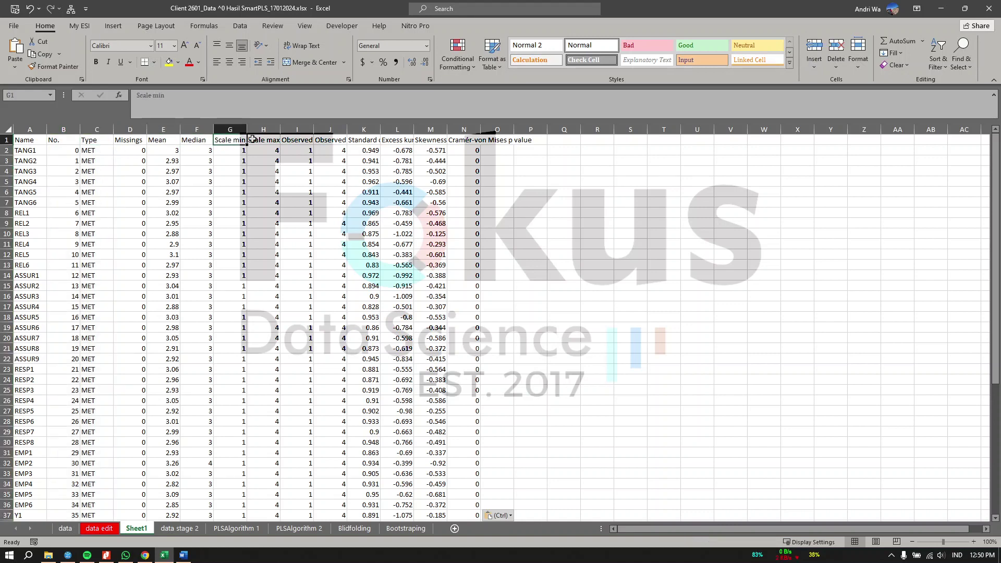
key(Left)
key(Left)
click(161, 129)
key(Right)
key(Right)
key(Right)
key(Right)
key(Right)
key(Right)
key(Right)
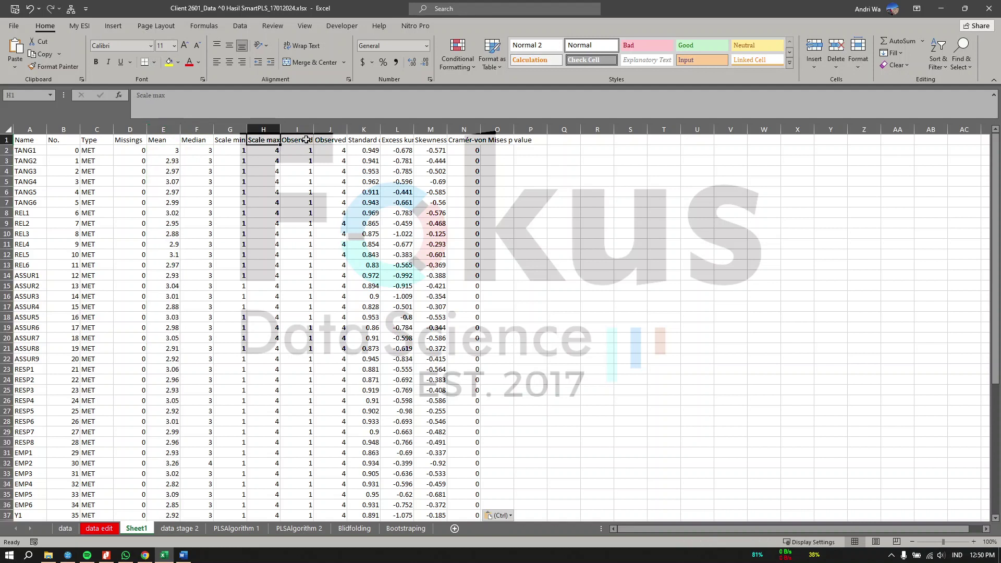
click(165, 138)
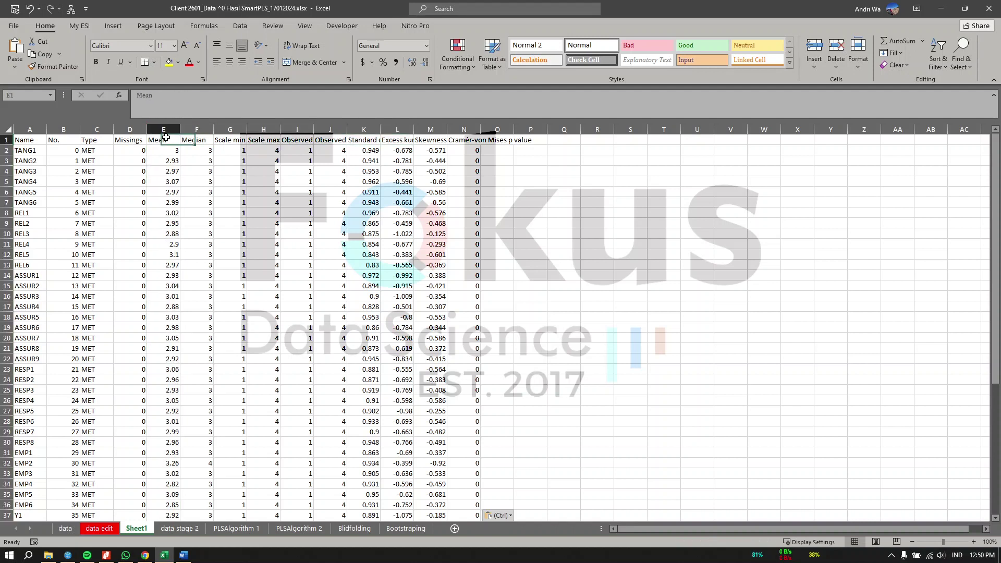
click(228, 140)
click(252, 139)
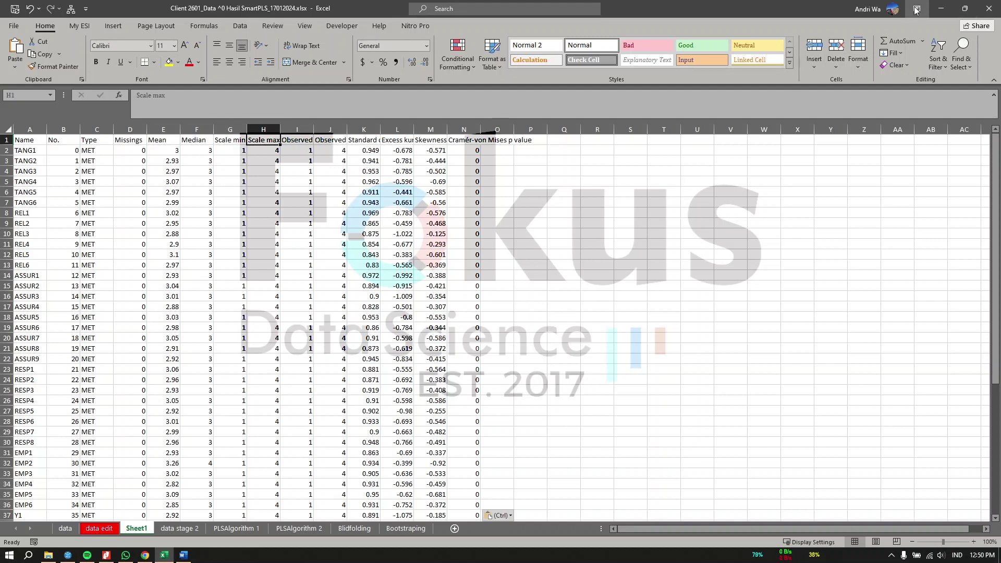
Switch back to SmartPLS and create a PLS-SEM model named "Contoh" in the Contoh 2 project
click(941, 13)
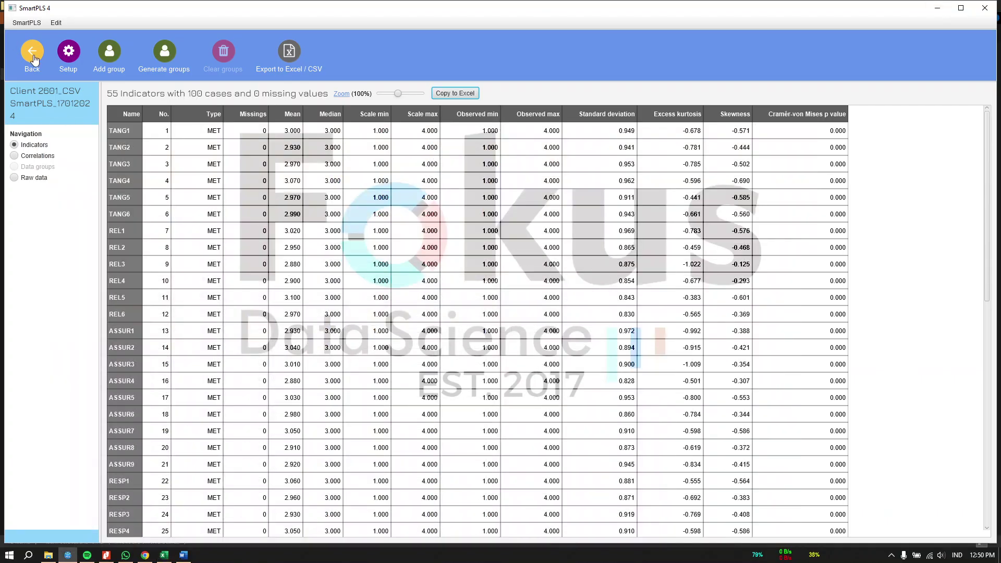
click(35, 57)
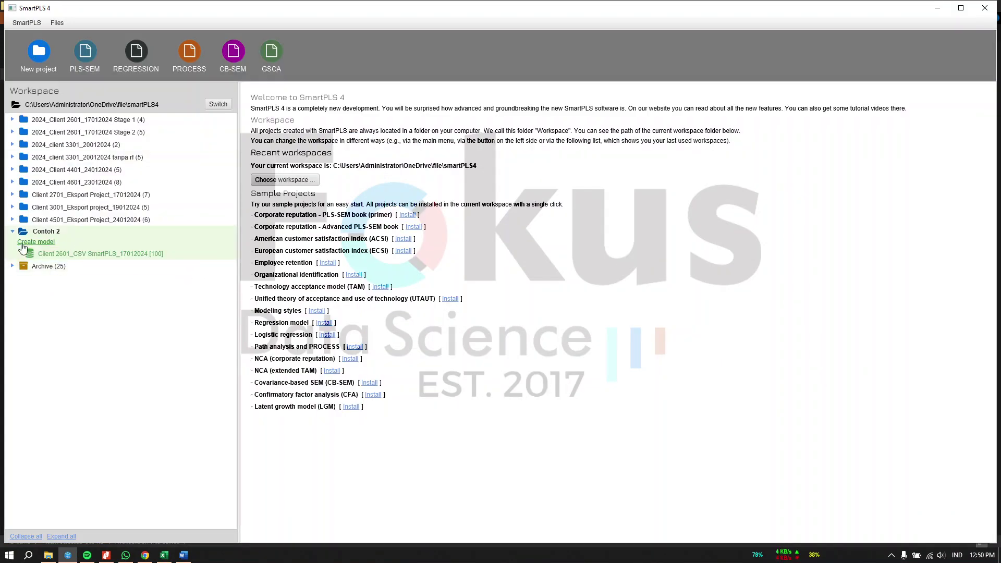
click(27, 244)
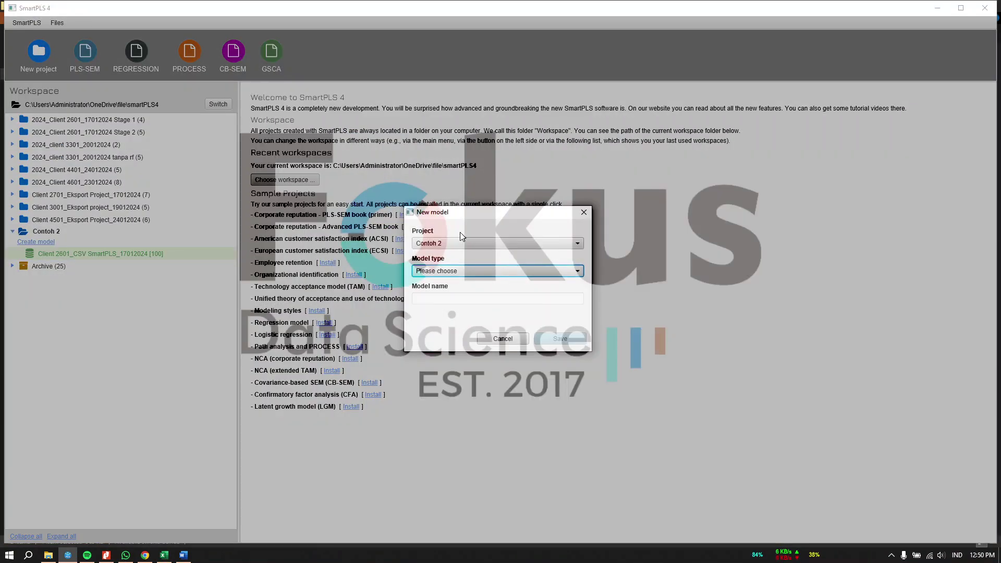
click(450, 272)
click(443, 286)
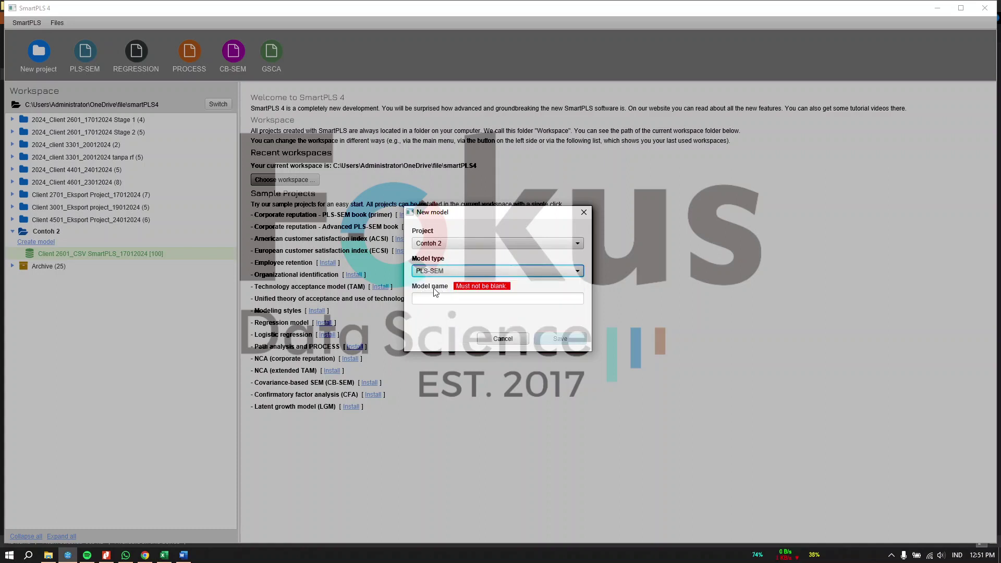
click(443, 299)
text(Contoh)
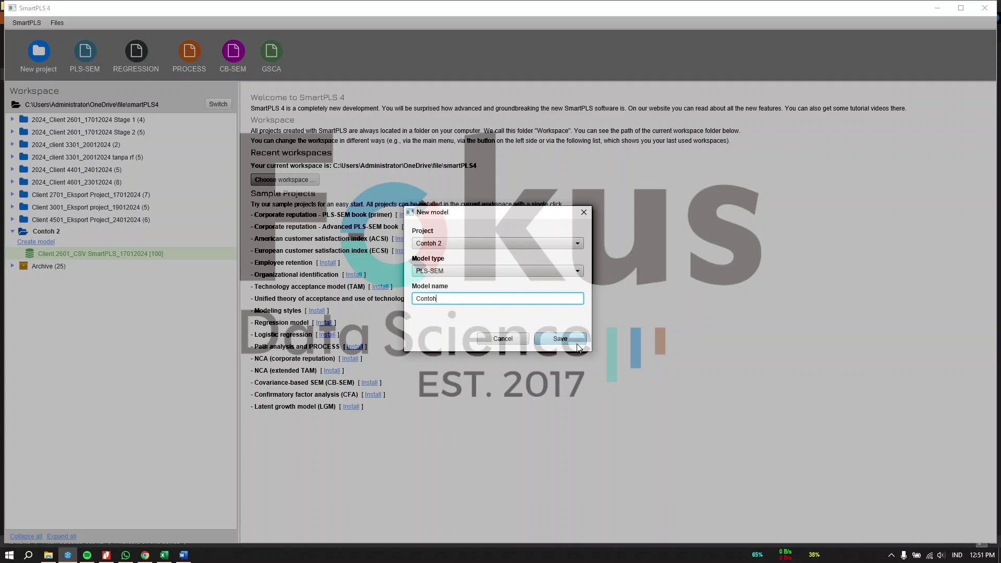
click(576, 342)
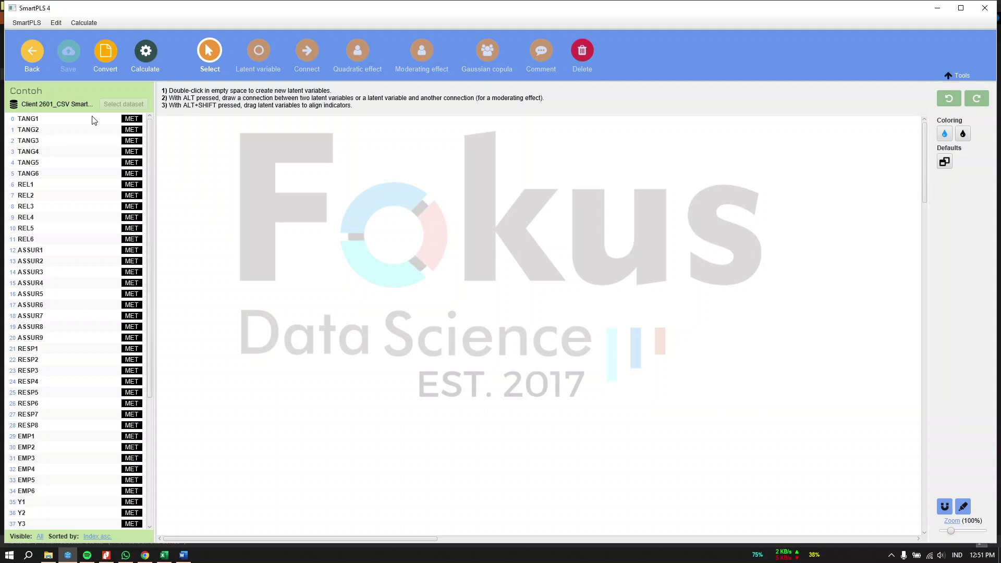
Add a latent variable named "Alpha" with indicators TANG1 to TANG6 in the upper part of the model canvas
scroll(86, 245, down, 4)
scroll(86, 261, up, 4)
scroll(59, 373, down, 6)
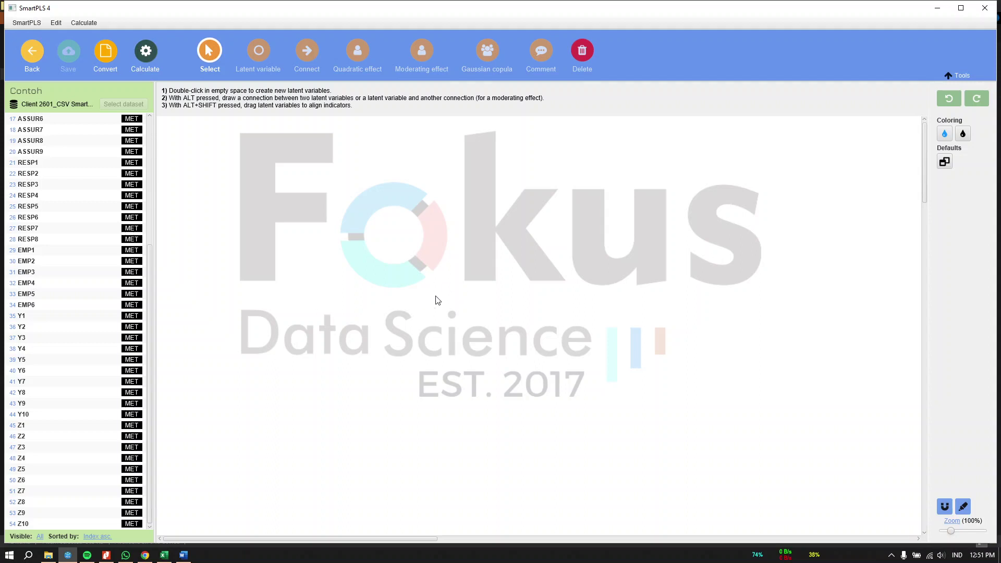
scroll(89, 315, up, 6)
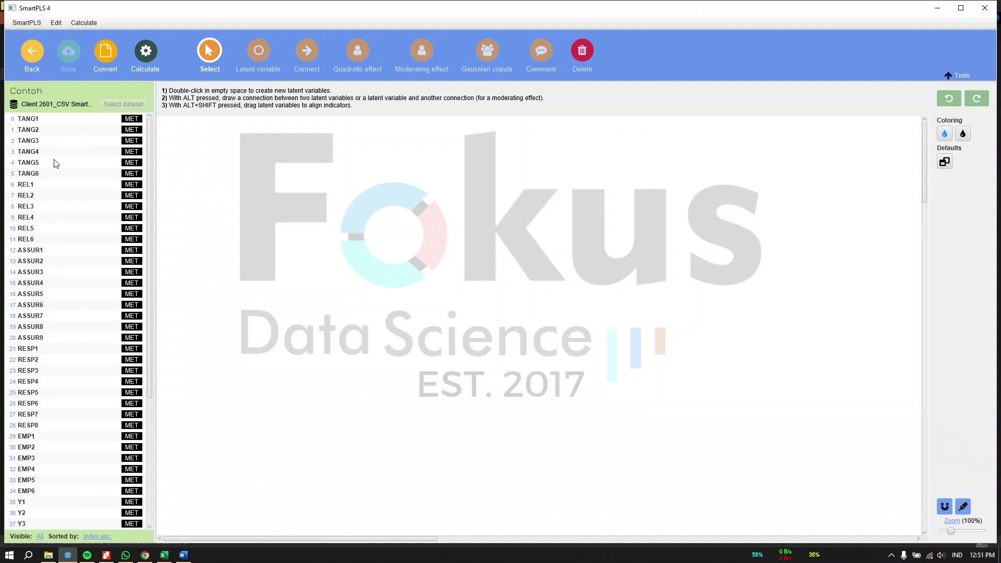
scroll(77, 303, down, 6)
scroll(78, 316, up, 6)
click(13, 120)
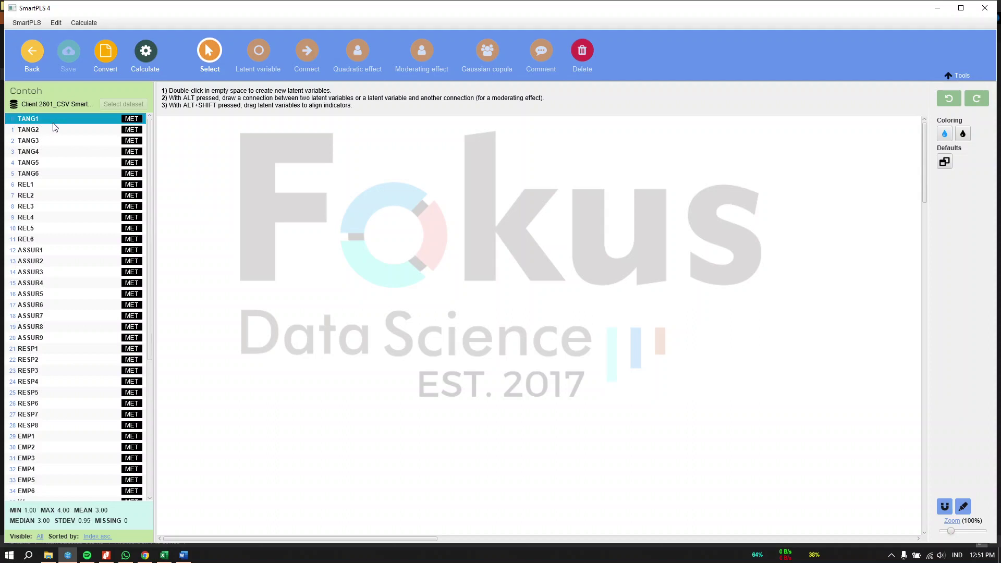
shift+click(47, 174)
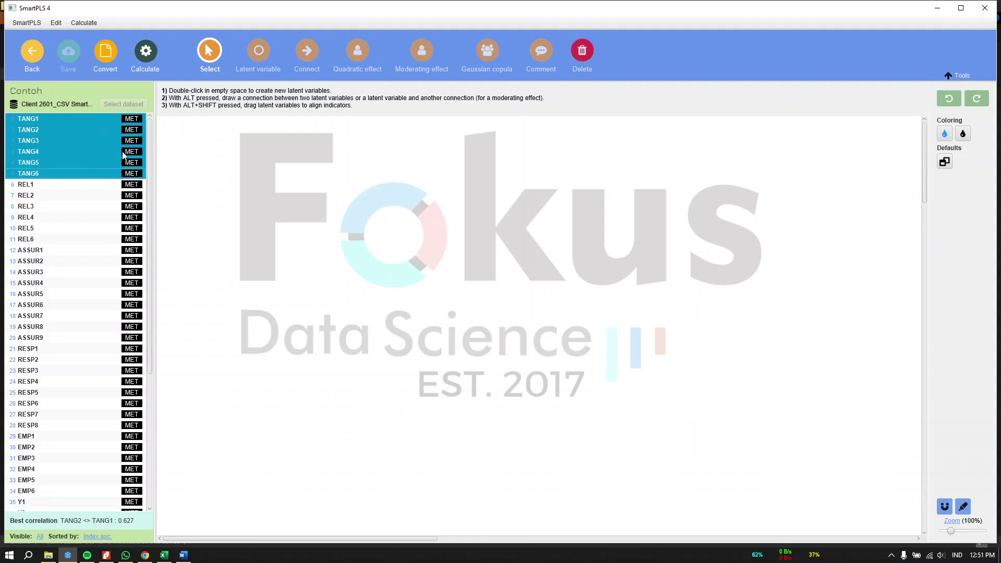
drag(123, 155, 300, 194)
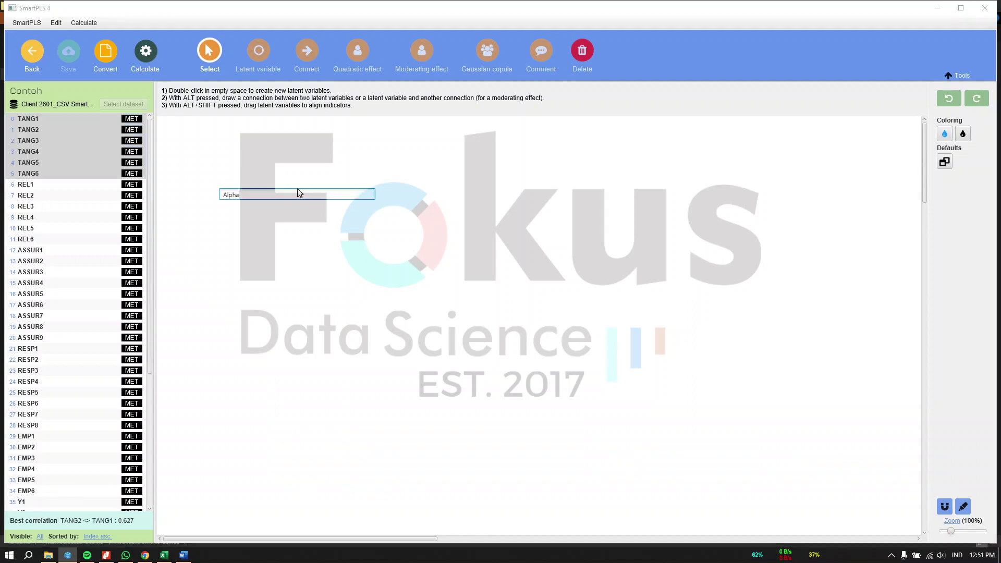
key(Return)
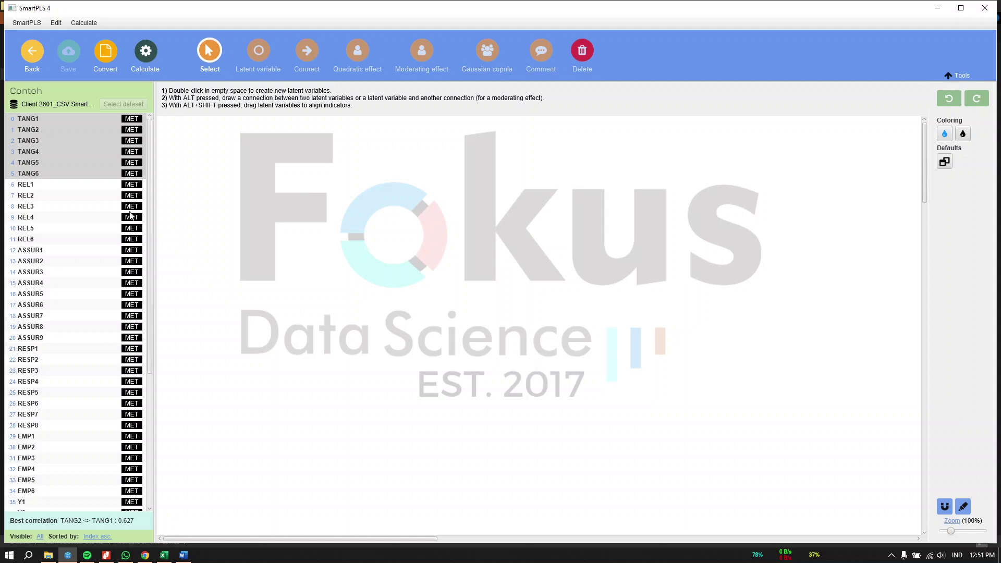
Add a latent variable named "REL" with indicators REL1 to REL5 below the Alpha construct
click(93, 186)
shift+click(77, 231)
drag(96, 211, 256, 283)
key(Return)
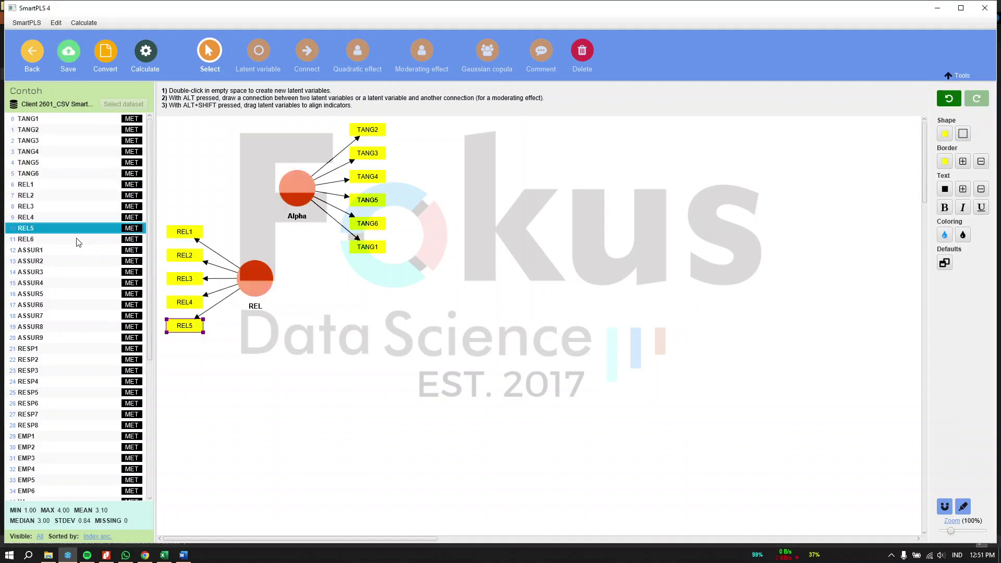
Delete the REL construct and recreate it as latent variable "REL" with indicators REL1 to REL6 below Alpha
click(268, 286)
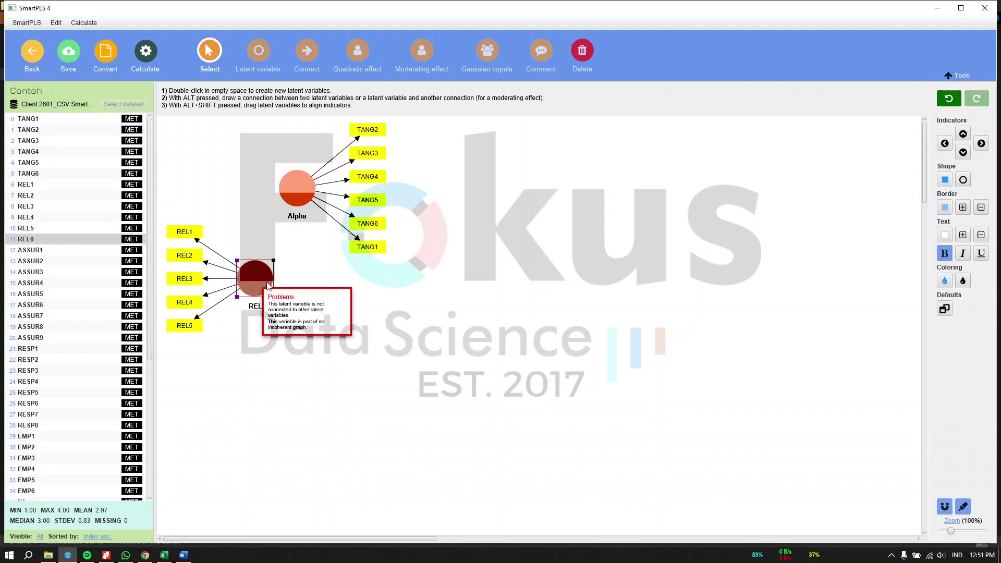
key(Delete)
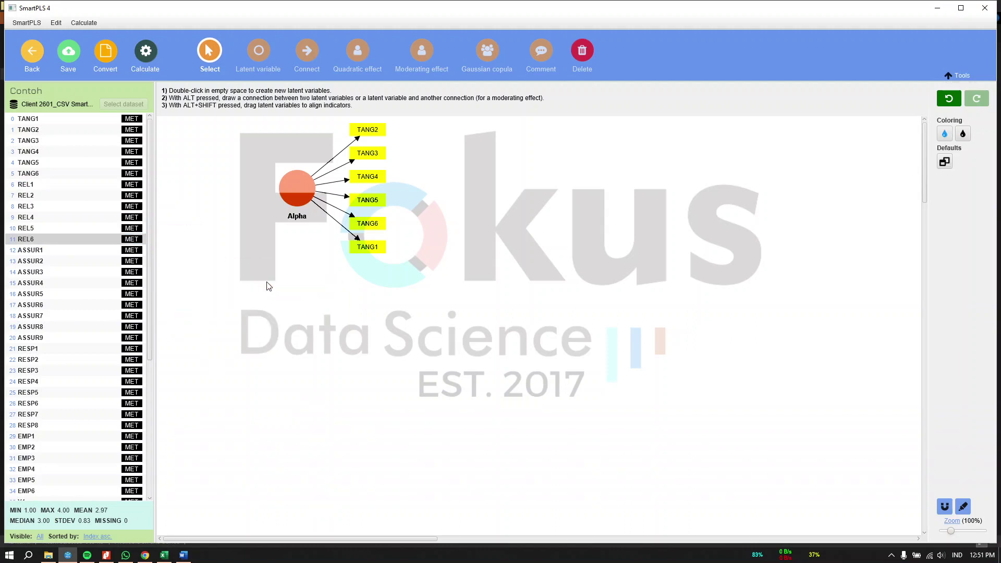
click(104, 186)
shift+click(63, 241)
drag(242, 290, 243, 289)
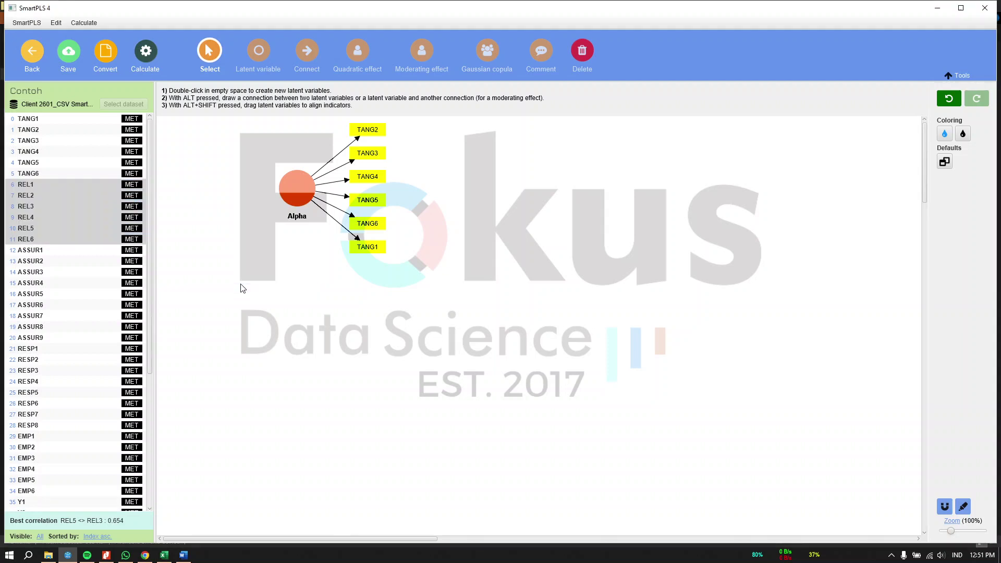
Add a latent variable named "ASSUR" with indicators ASSUR1 to ASSUR9 to the lower right of REL
click(97, 251)
shift+click(69, 328)
mouse_move(80, 305)
mouse_down()
mouse_move(404, 347)
mouse_move(94, 307)
mouse_up()
shift+click(43, 337)
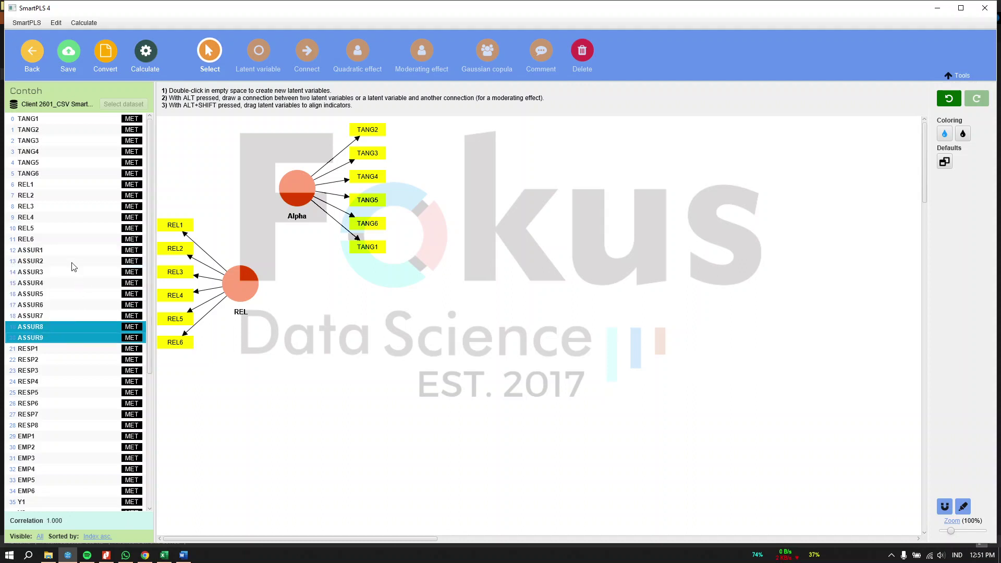
click(67, 251)
shift+click(51, 336)
drag(71, 279, 389, 345)
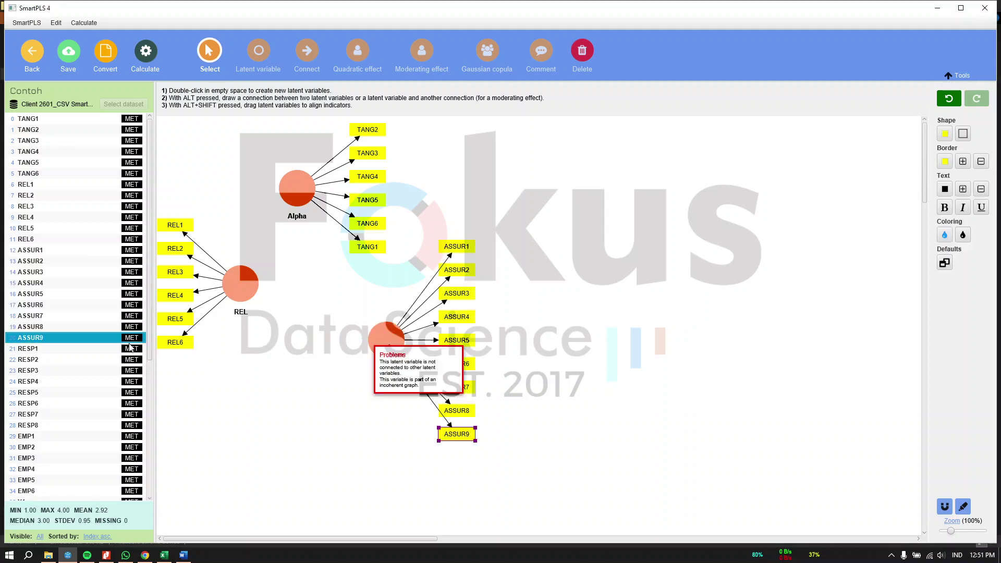
Add a latent variable named "RESP" with indicators RESP1 to RESP8 on the right side of the model canvas
click(95, 349)
shift+click(74, 425)
drag(74, 425, 653, 279)
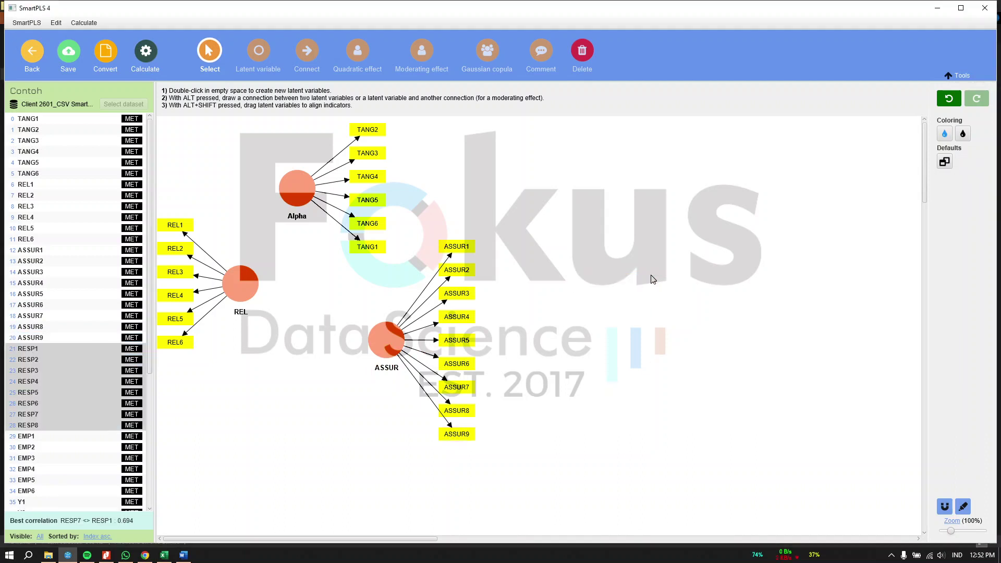
Add a latent variable named "EMP" with indicators EMP1 to EMP6 below the REL construct
click(87, 436)
scroll(84, 392, down, 4)
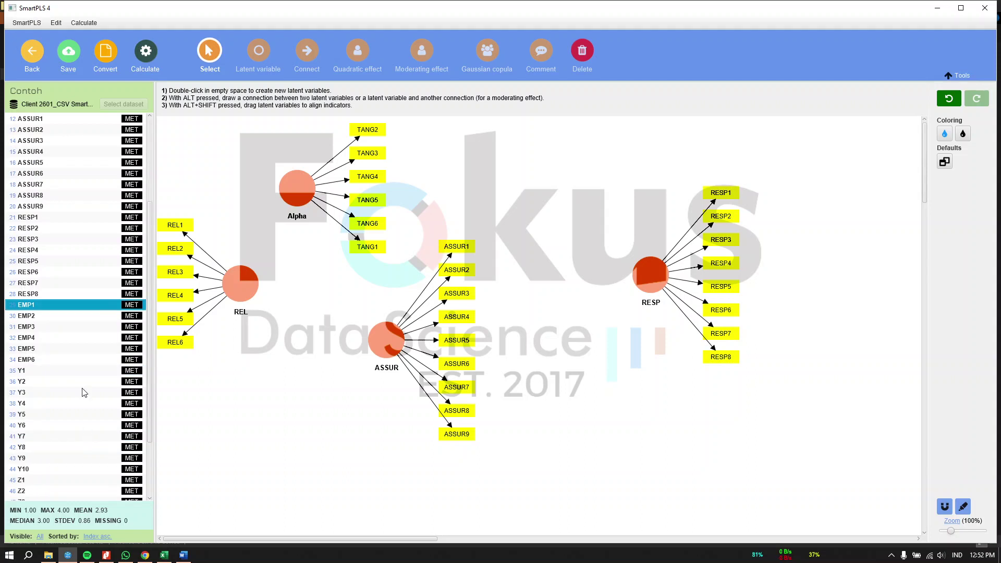
shift+click(79, 357)
drag(86, 336, 238, 392)
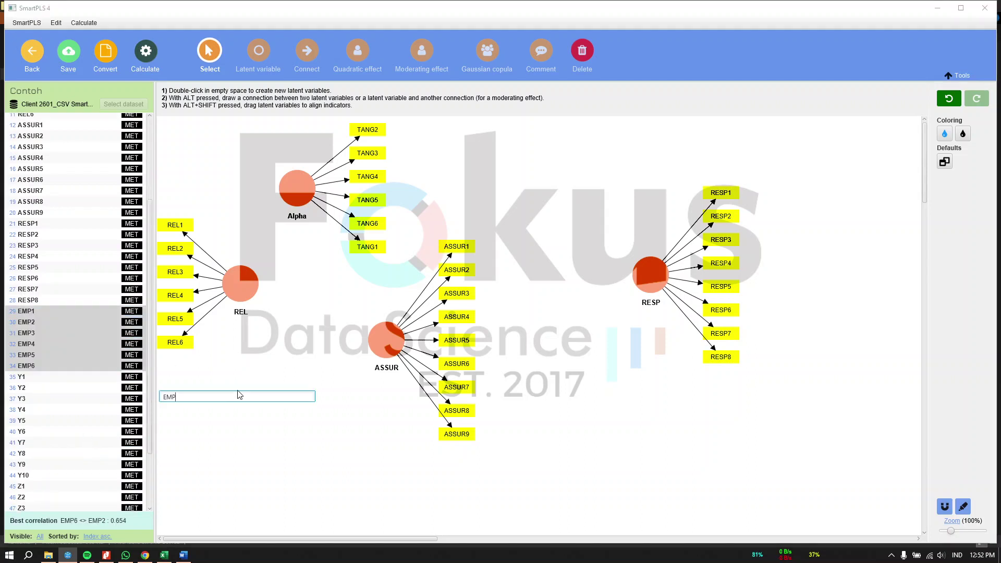
key(Return)
Add a latent variable named "Y" with indicators Y1 to Y10 between the Alpha and RESP constructs
click(96, 371)
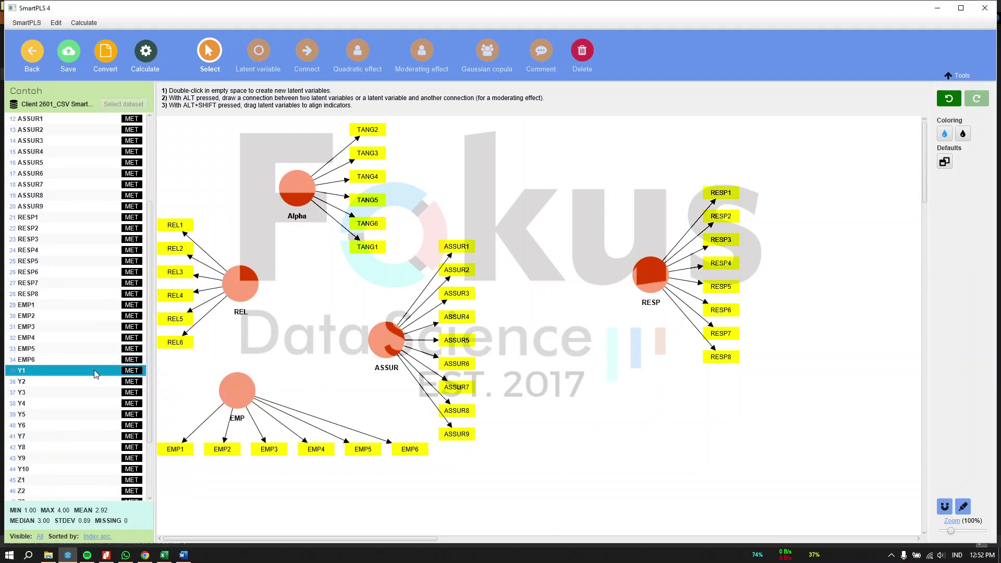
scroll(95, 372, down, 2)
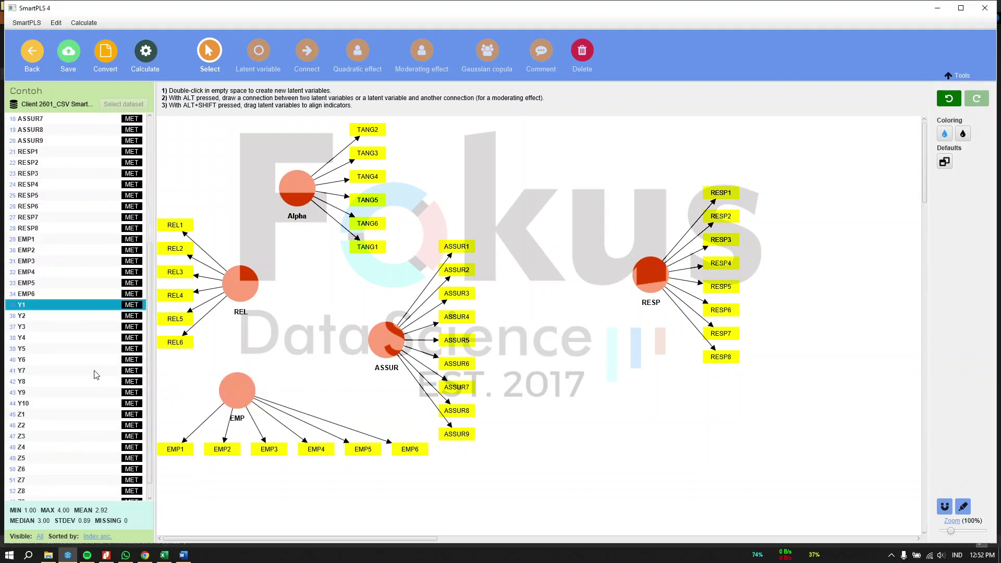
shift+click(69, 402)
drag(67, 377, 549, 220)
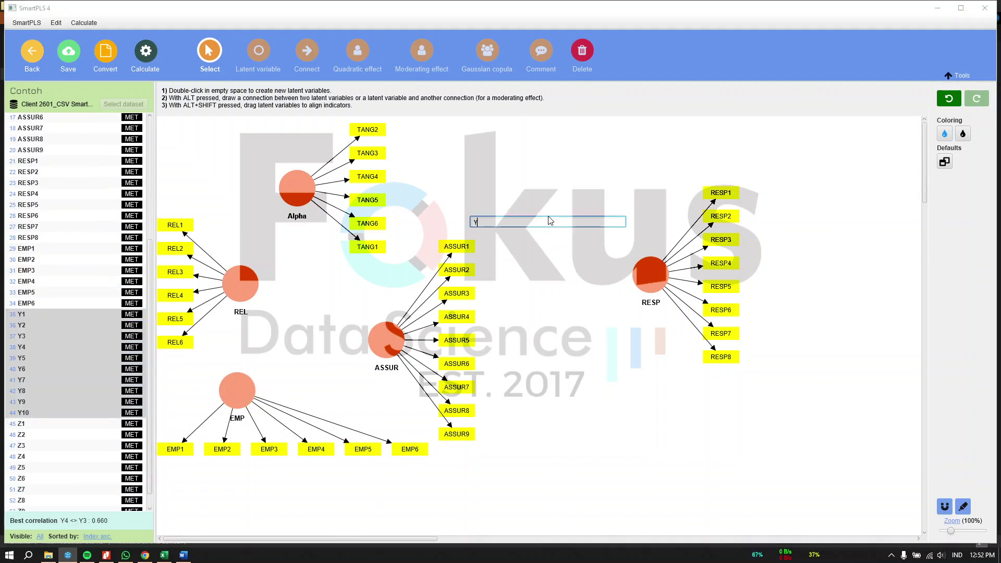
key(Return)
Add a latent variable named "Z" with indicators Z1 to Z10 in the lower part of the canvas, below RESP
click(105, 401)
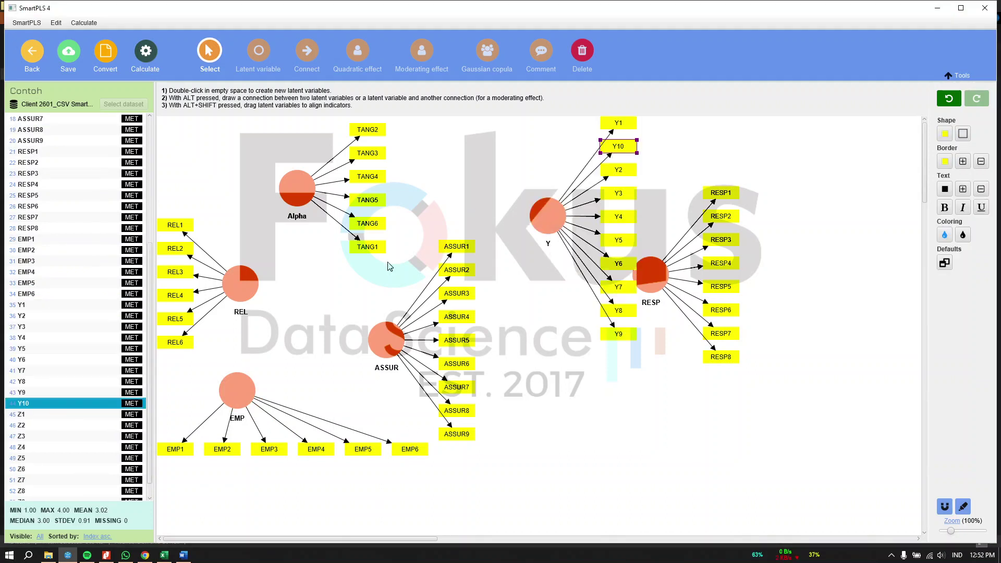
click(81, 416)
scroll(80, 418, down, 1)
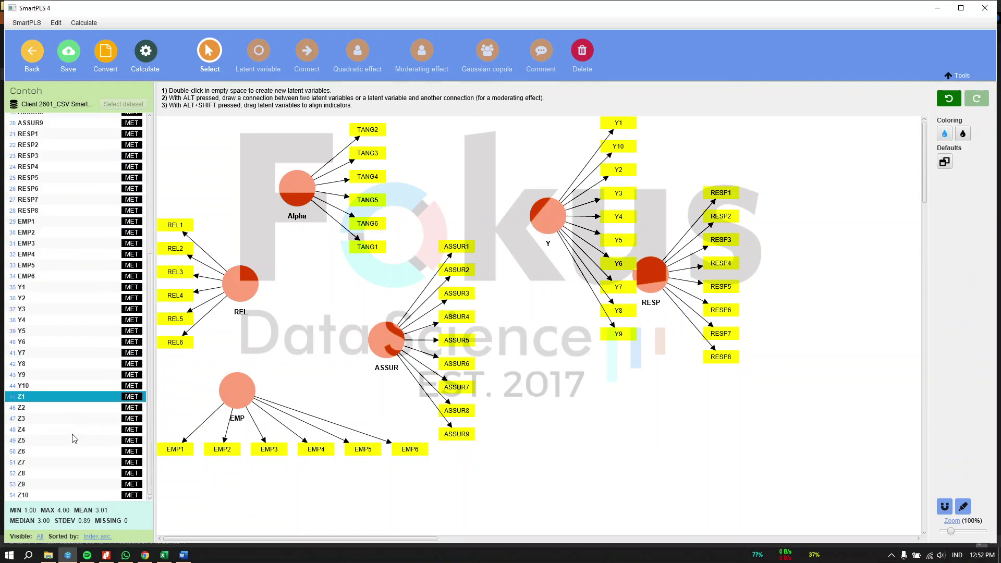
shift+click(53, 495)
drag(87, 457, 616, 453)
text(Z)
key(Return)
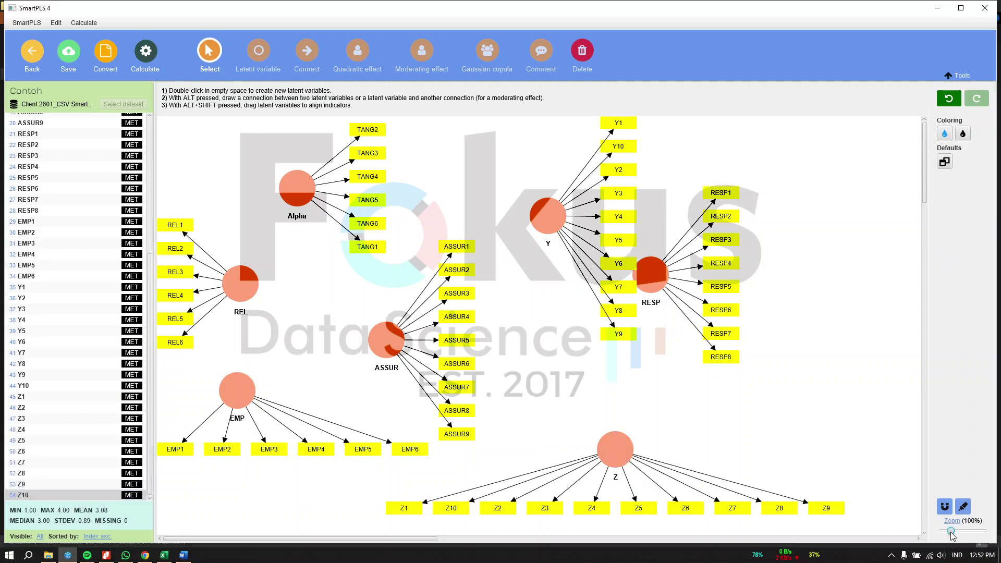
Move the Z construct into the free space to the lower right of RESP and align its indicators to its right side
drag(951, 531, 945, 531)
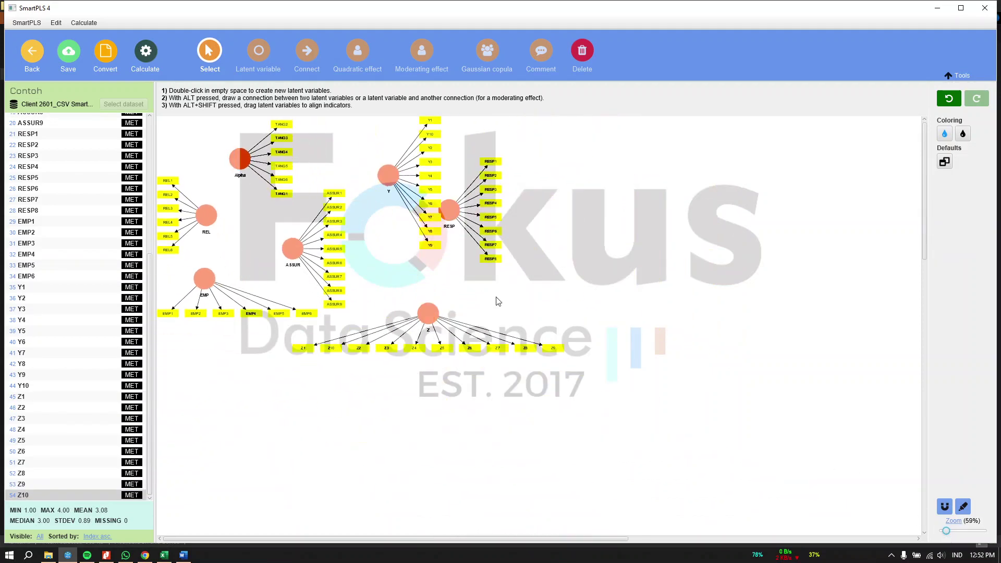
drag(428, 316, 630, 318)
click(983, 144)
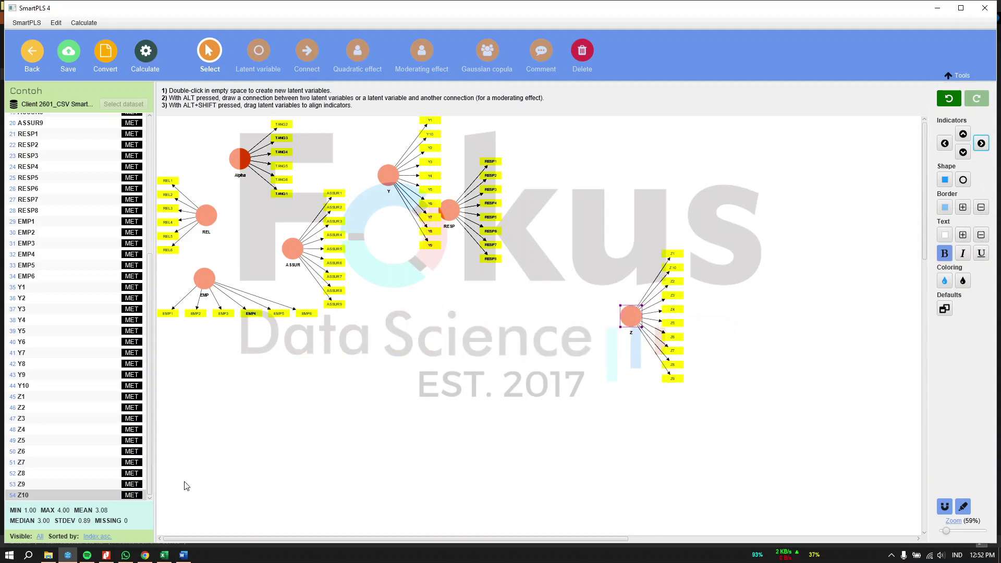
Switch to the Word document and examine the research framework and reference path model diagram, including the construct names
click(183, 555)
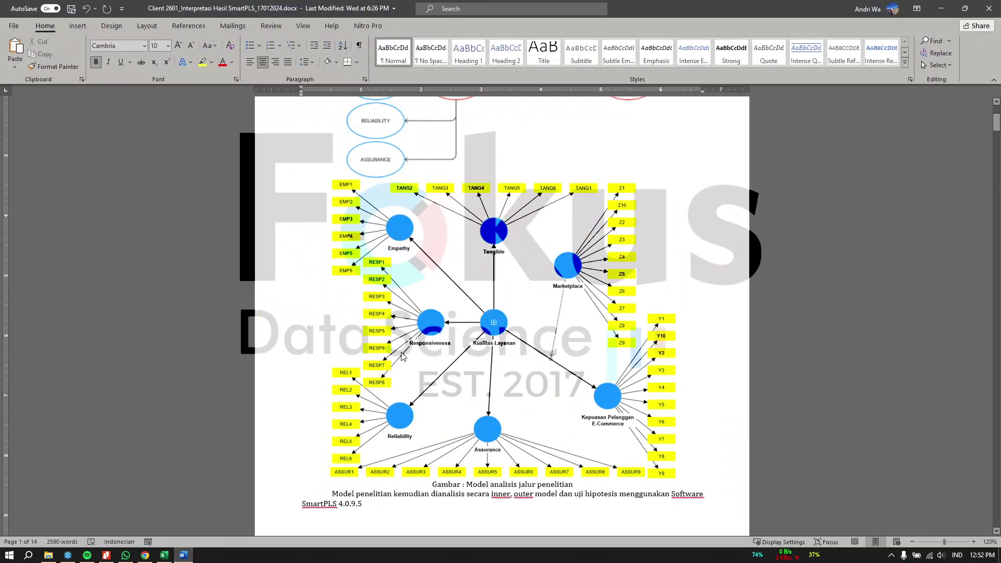
scroll(461, 272, down, 3)
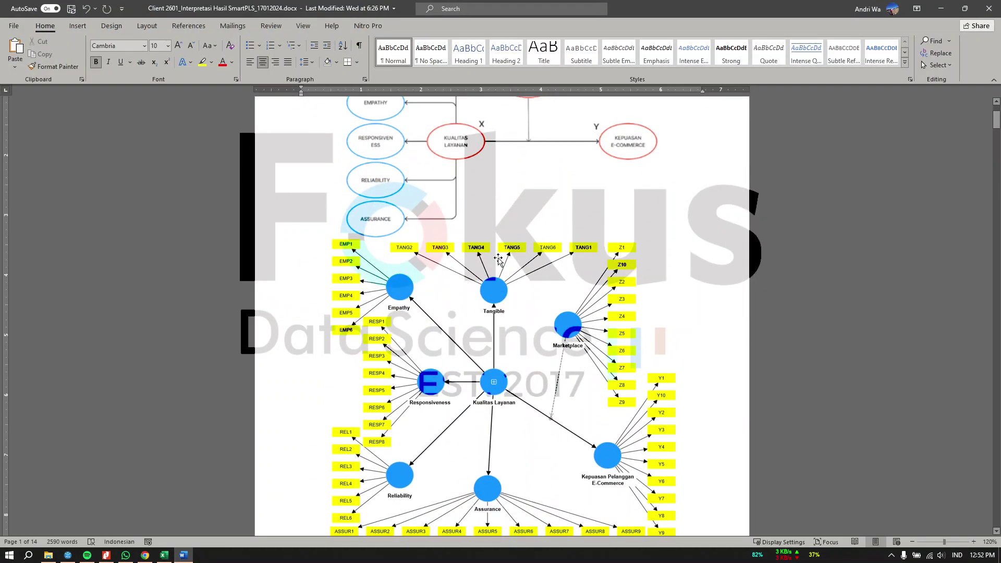
click(941, 8)
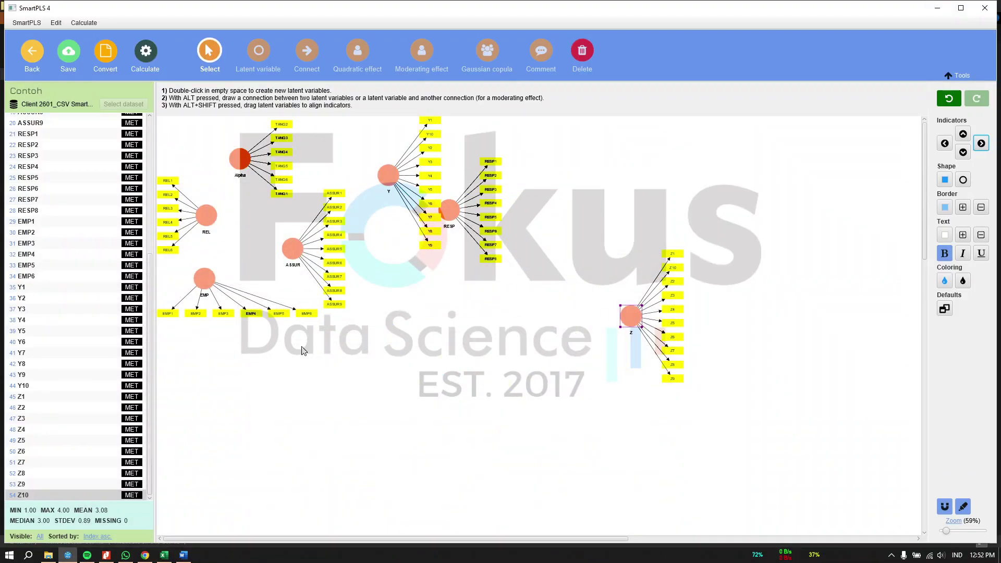
Switch to the Excel workbook with the indicator statistics and close it, returning to the SmartPLS model
click(308, 433)
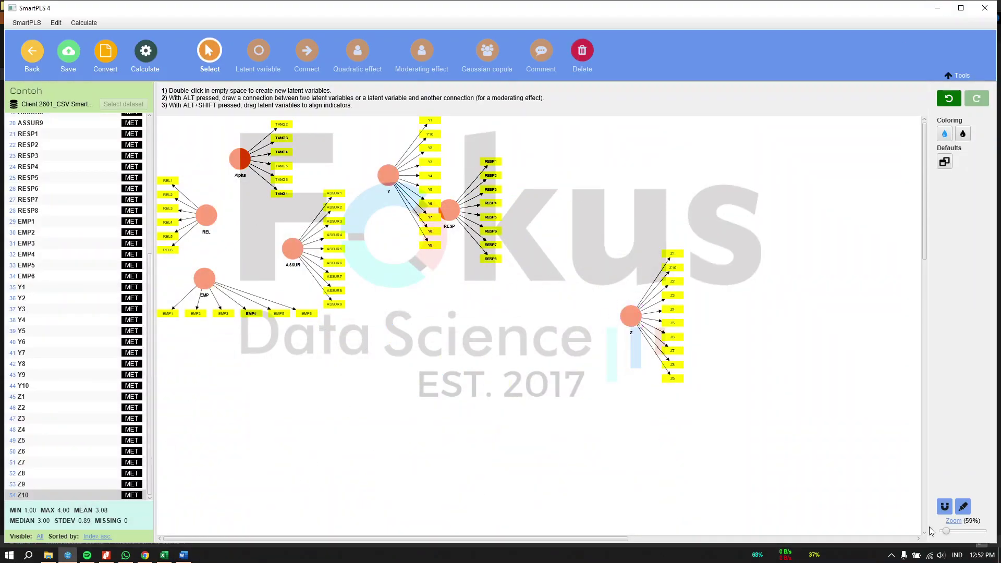
drag(946, 531, 955, 530)
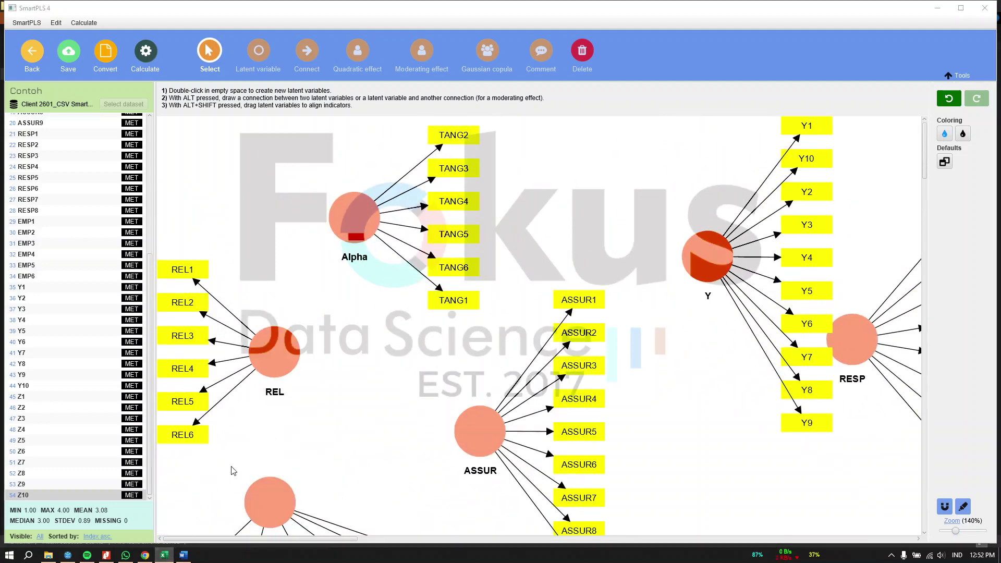
click(164, 554)
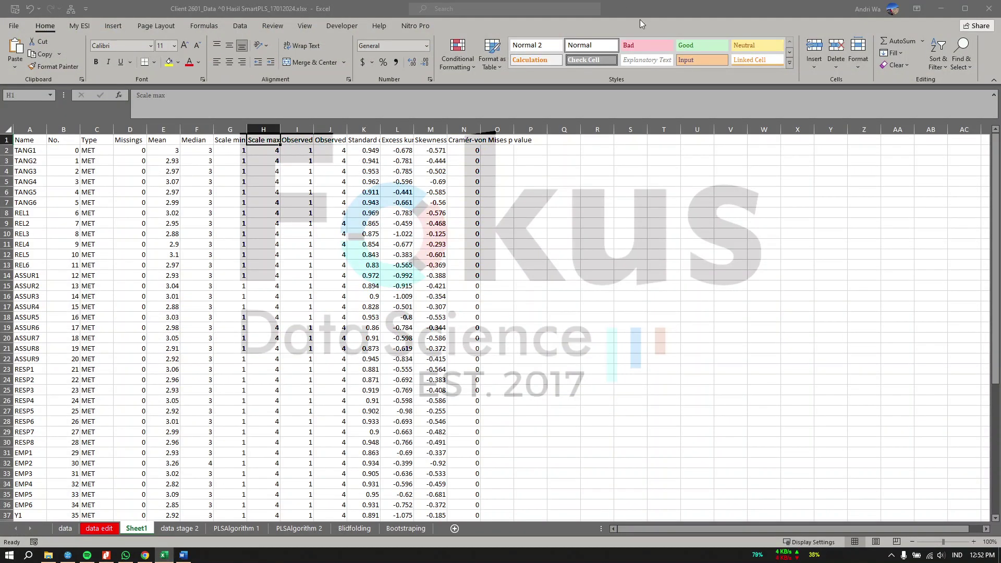
key(super+Down)
key(alt+F4)
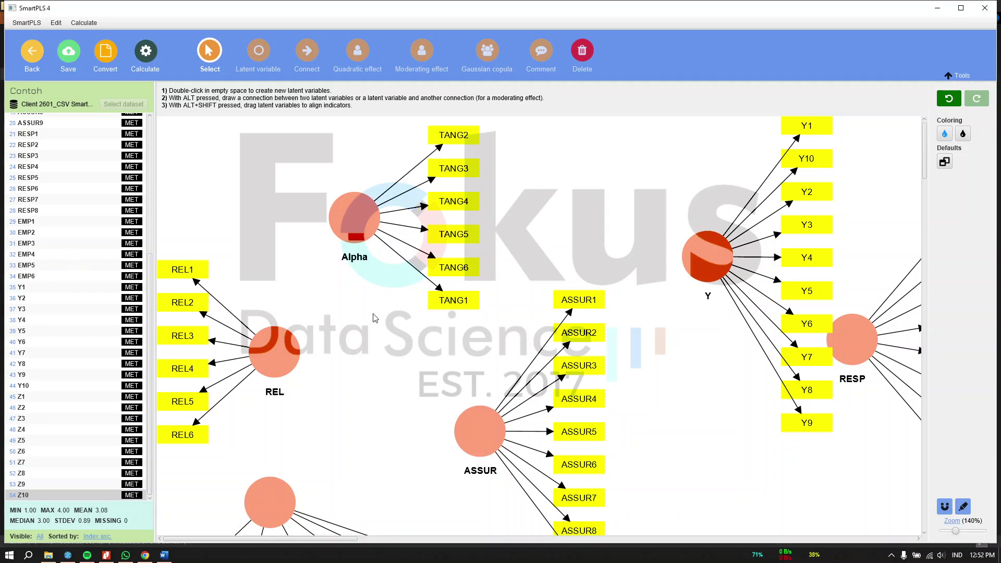
Rename the Alpha latent variable to "Tangible"
mouse_move(358, 233)
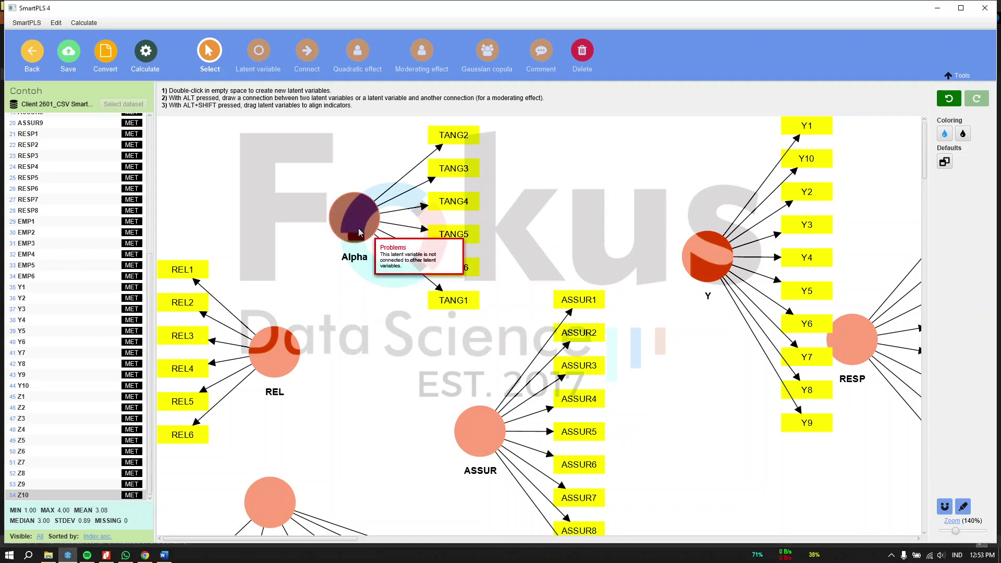
double_click(351, 227)
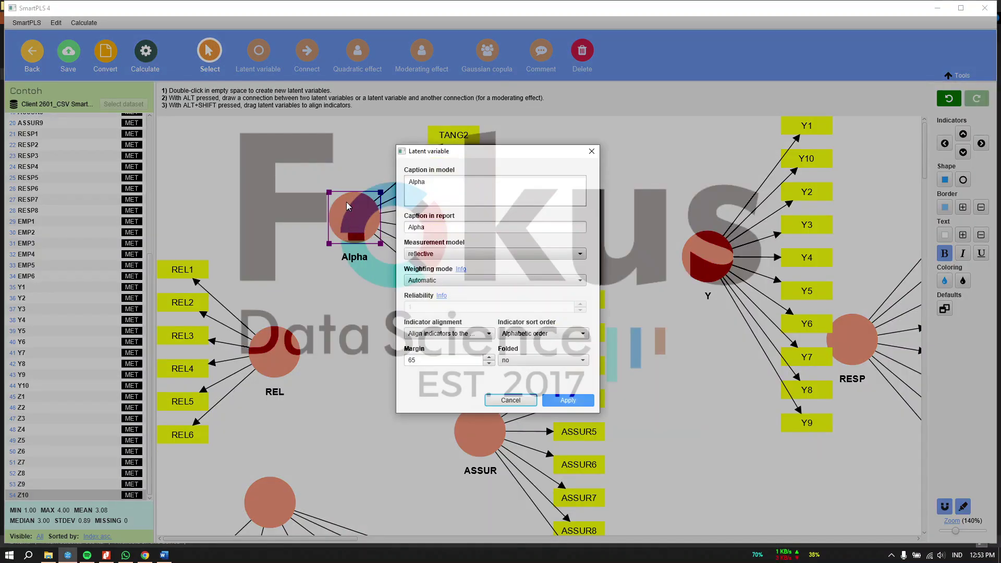
text(Tangible)
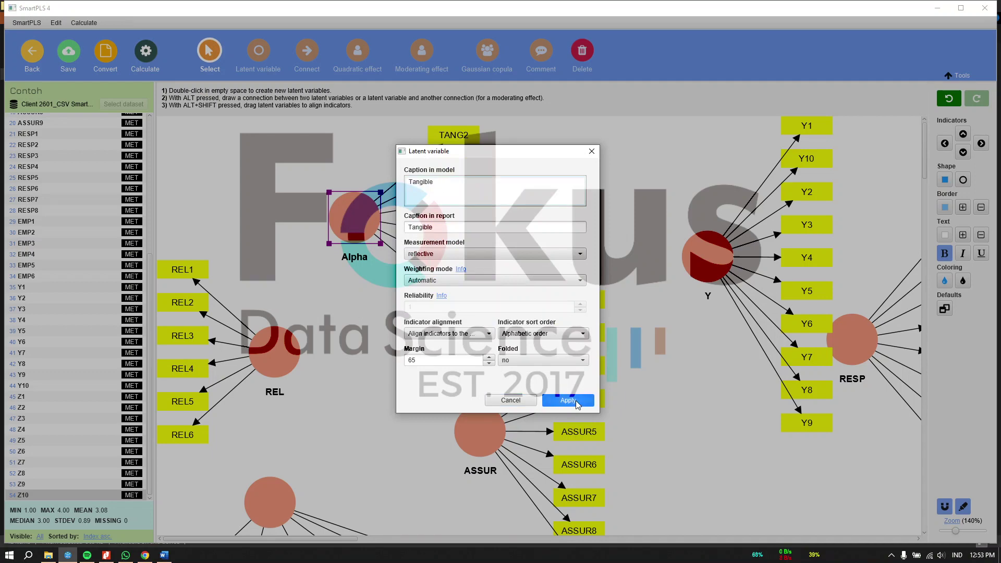
click(574, 401)
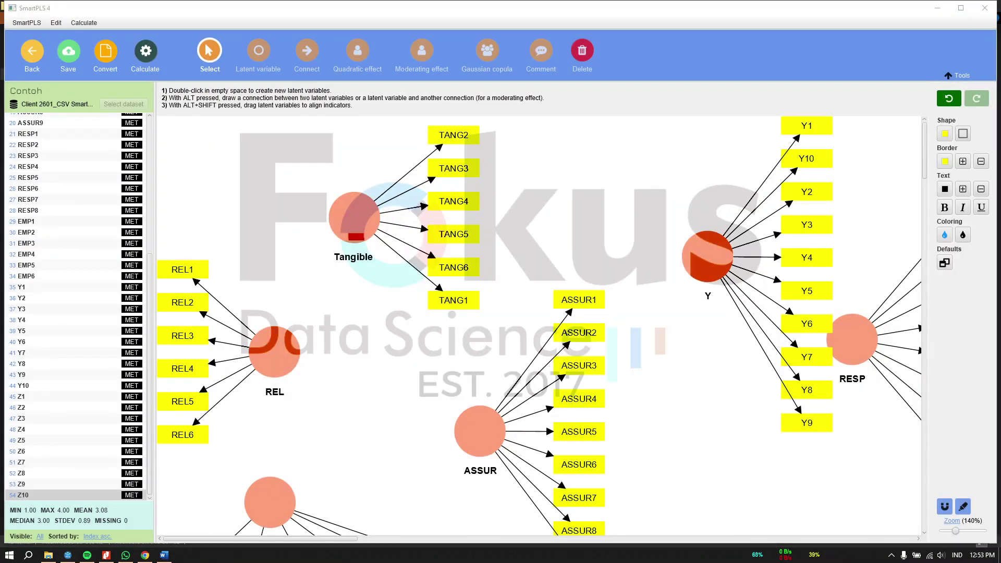
Rename the REL latent variable to "Reliability"
double_click(268, 361)
click(452, 191)
key(ctrl+a)
text(Reliability)
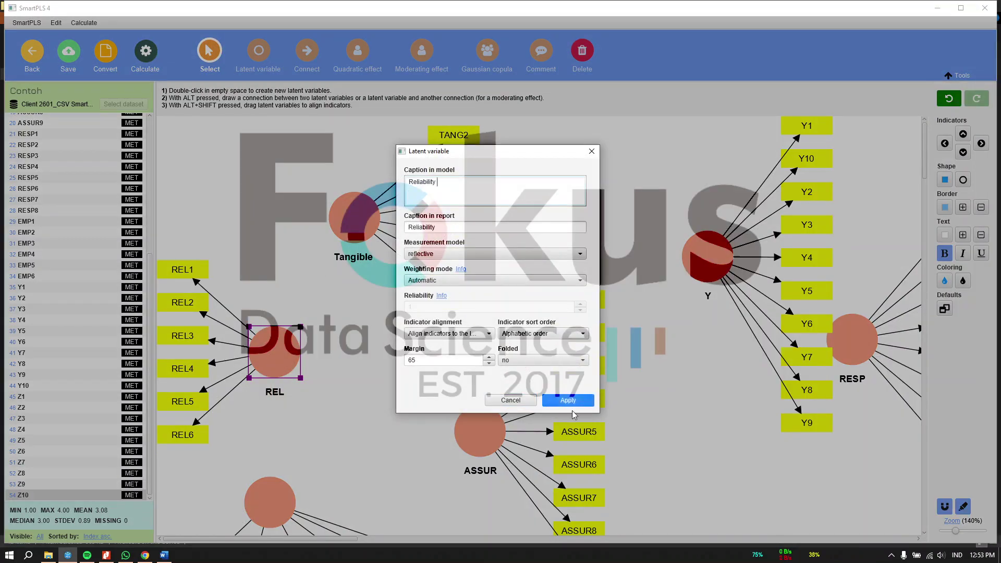
click(568, 399)
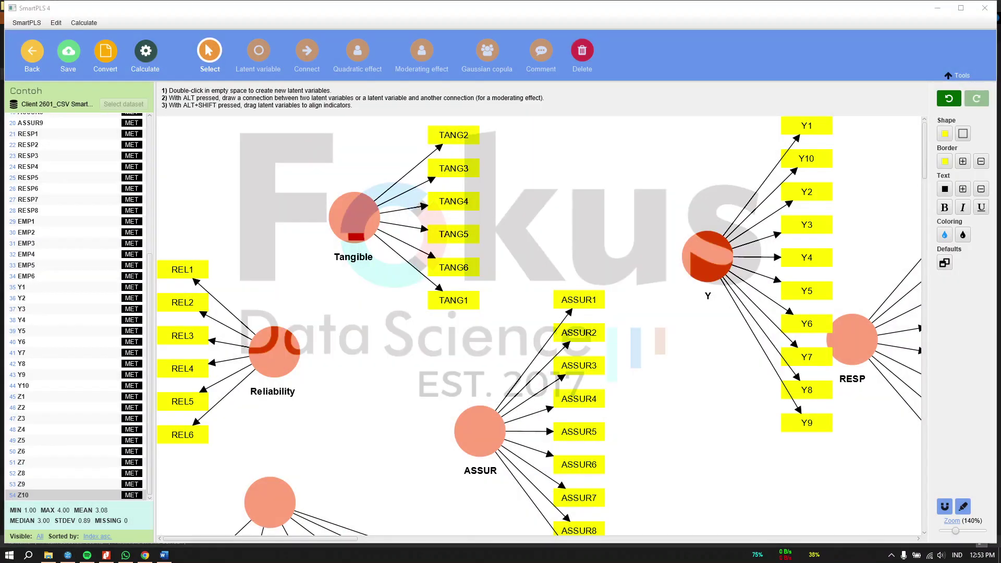
Rename the ASSUR latent variable to "Assurance"
click(382, 437)
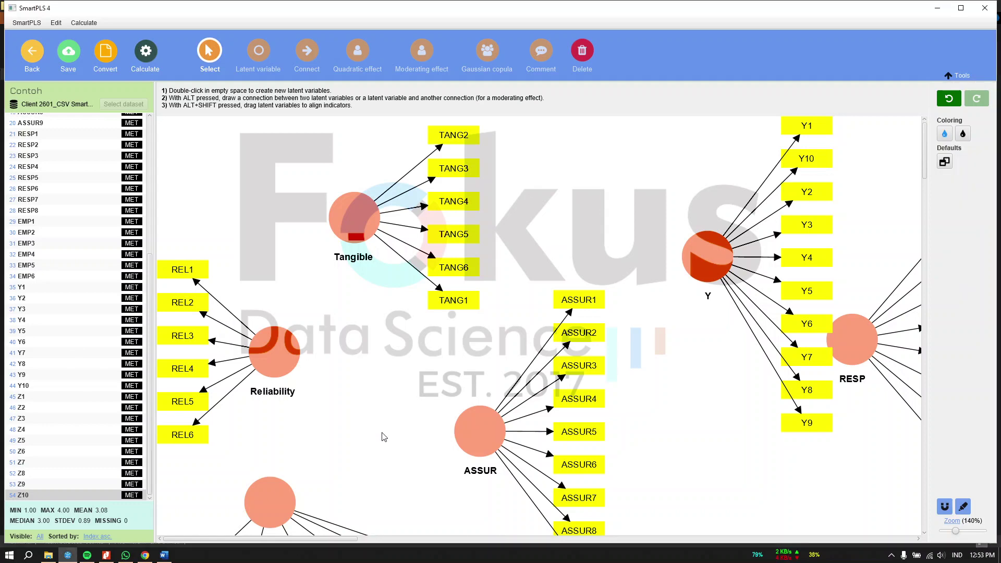
scroll(383, 437, down, 3)
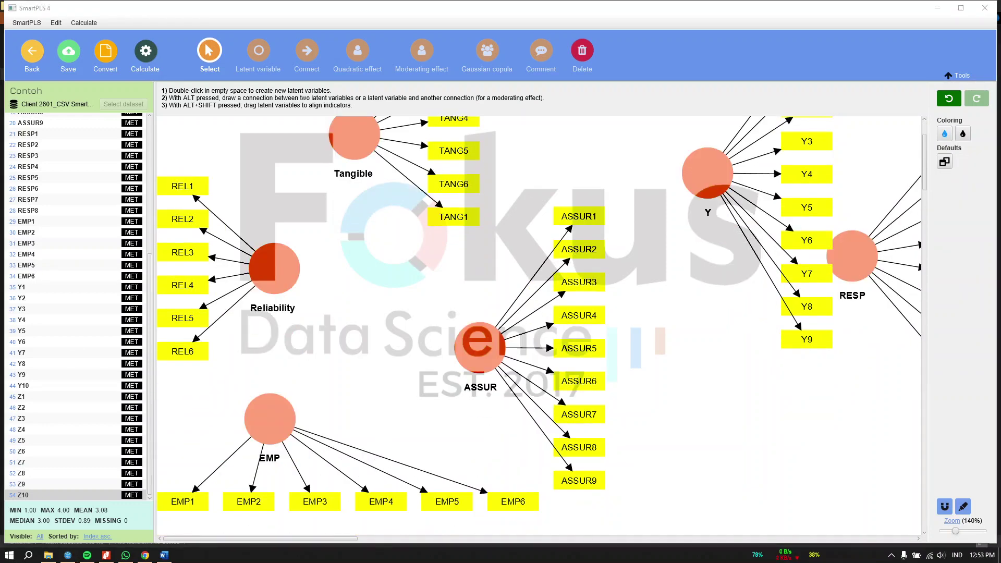
click(492, 346)
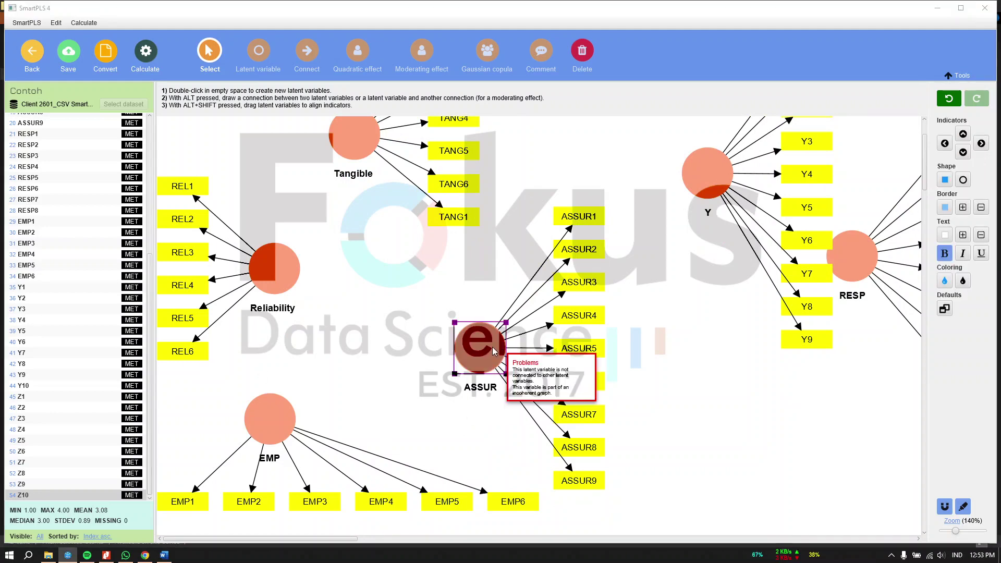
double_click(492, 346)
double_click(472, 194)
text(Assurance)
click(567, 400)
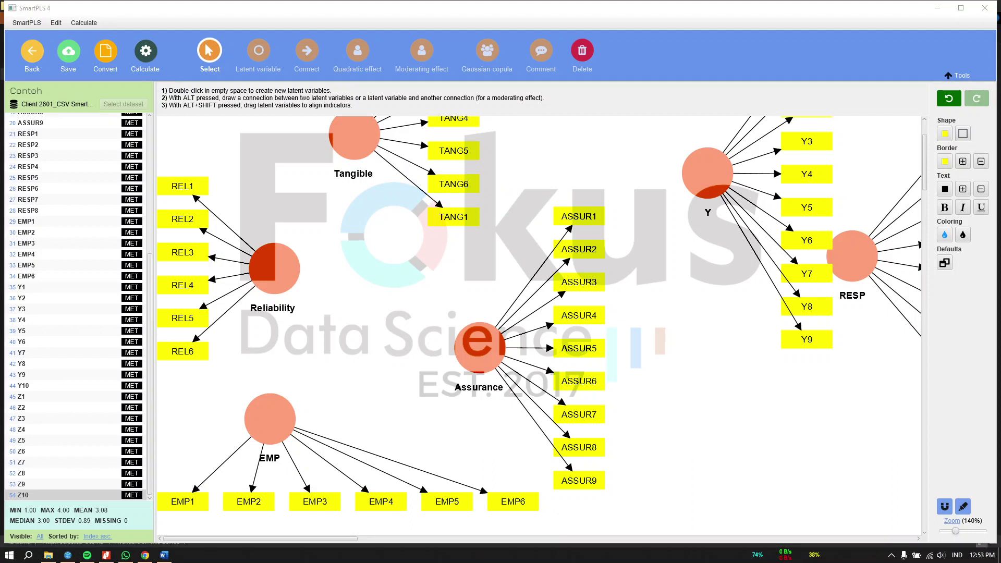
Rename the RESP latent variable to "Responsiveness"
click(360, 376)
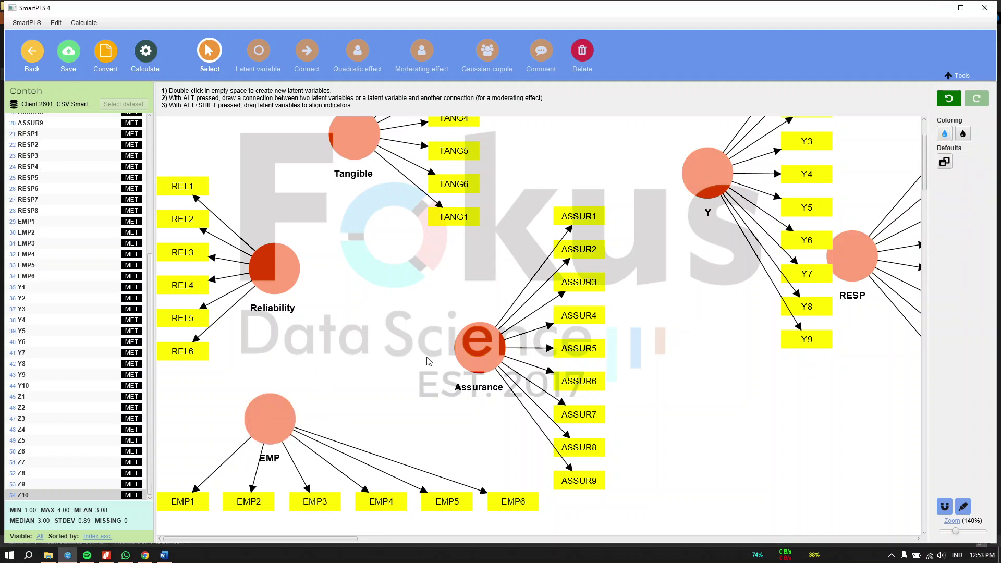
scroll(427, 361, right, 3)
double_click(758, 259)
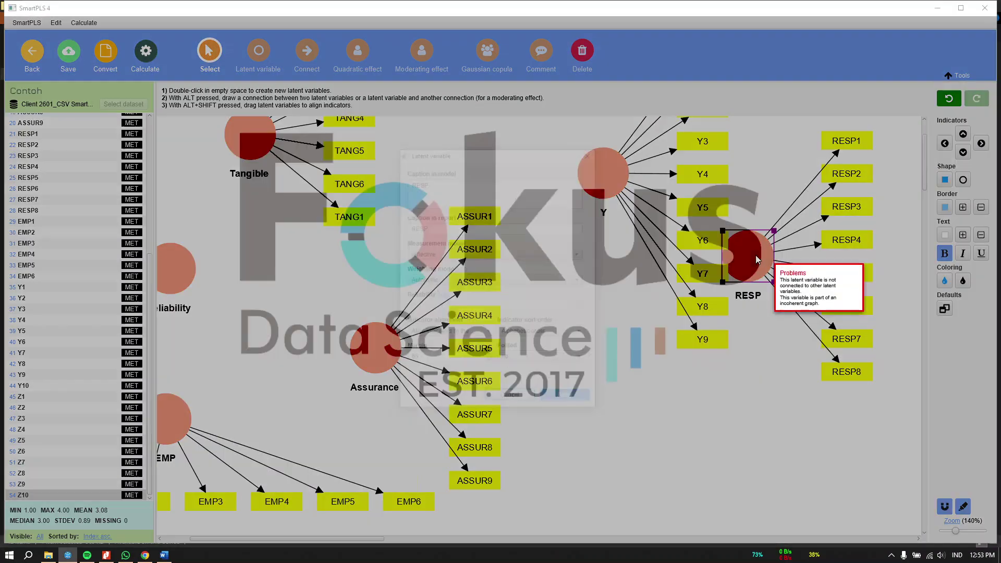
text(Responsiveness)
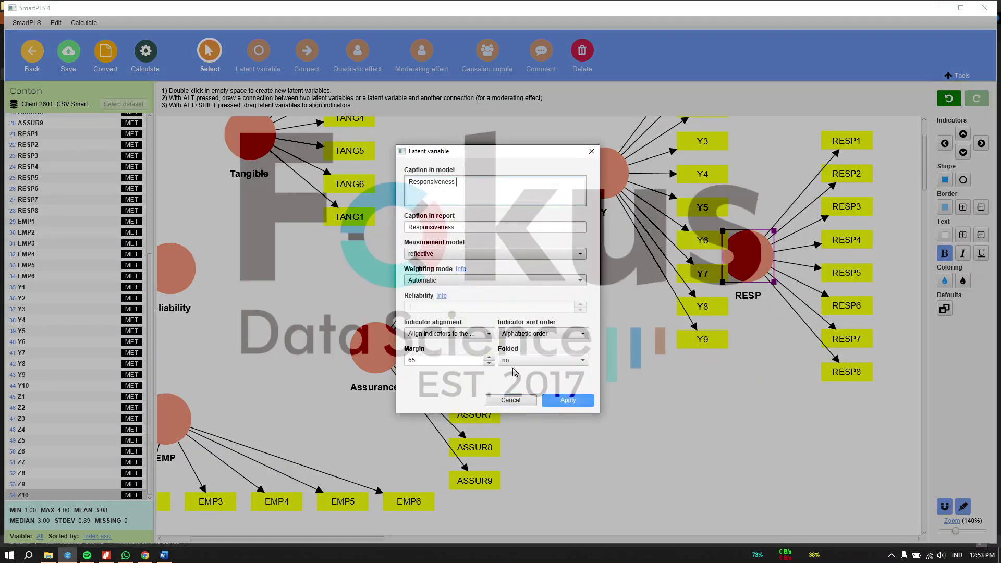
click(559, 405)
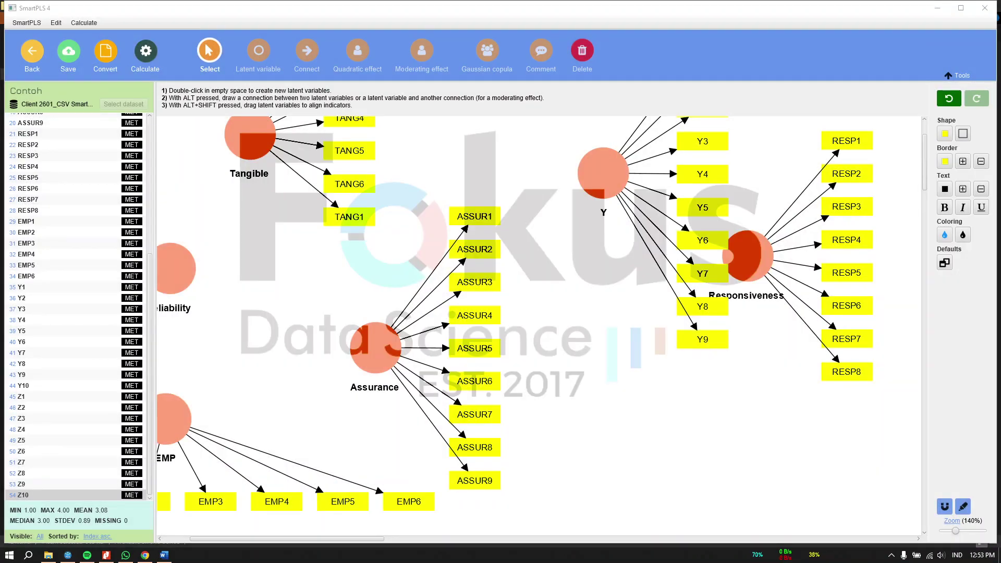
click(649, 408)
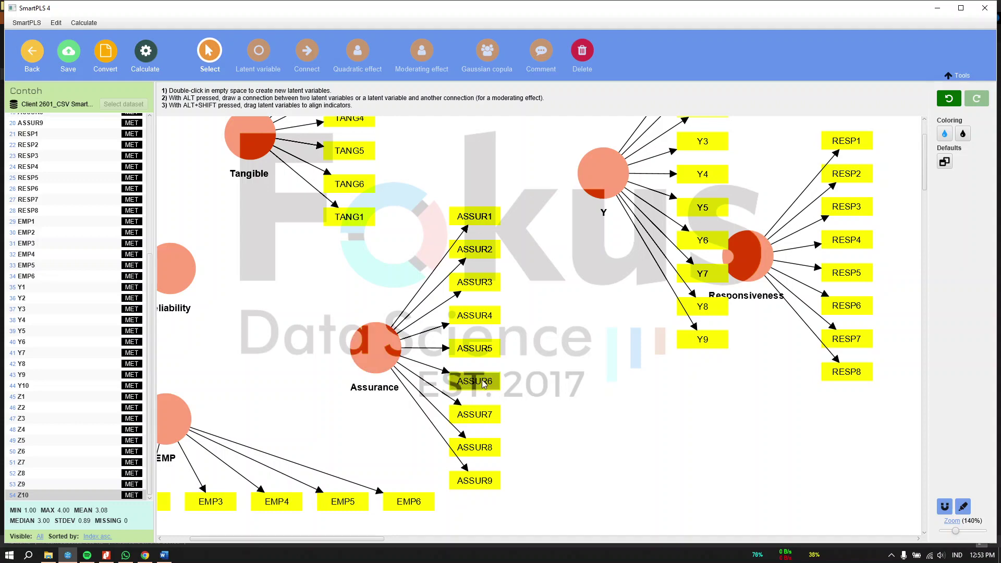
Rename the EMP latent variable to "Empathy"
scroll(302, 422, left, 3)
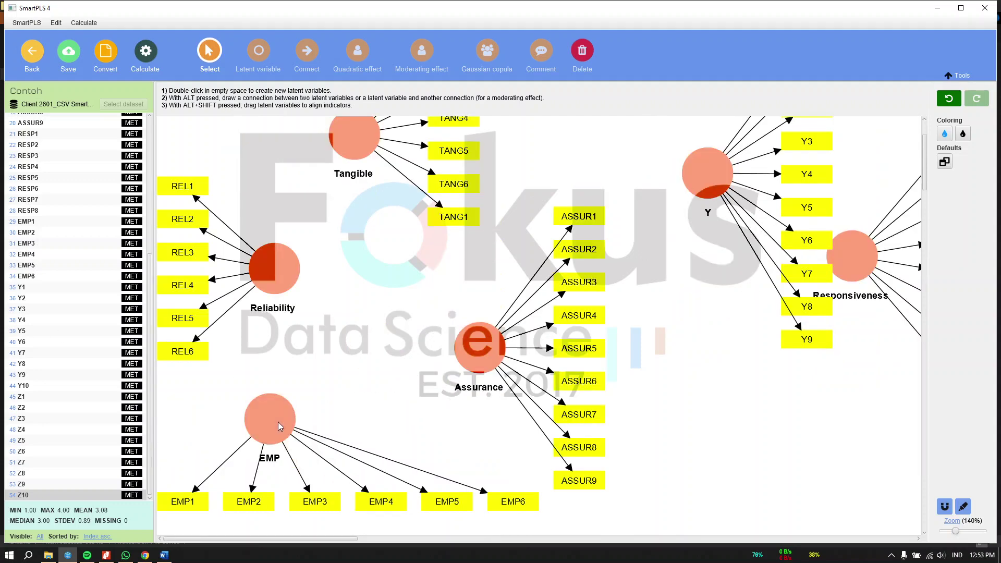
double_click(277, 422)
double_click(416, 181)
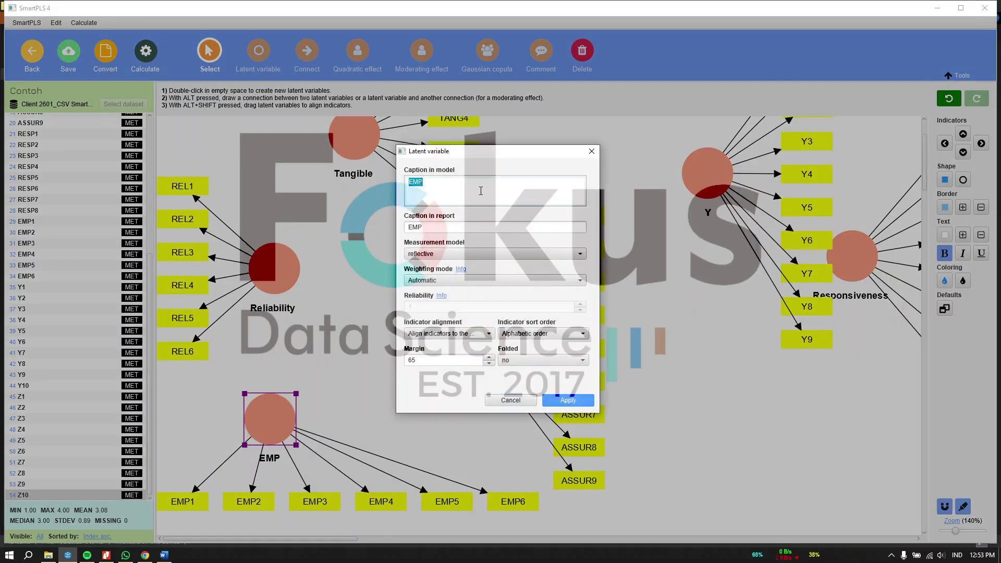
text(Empathy)
click(574, 406)
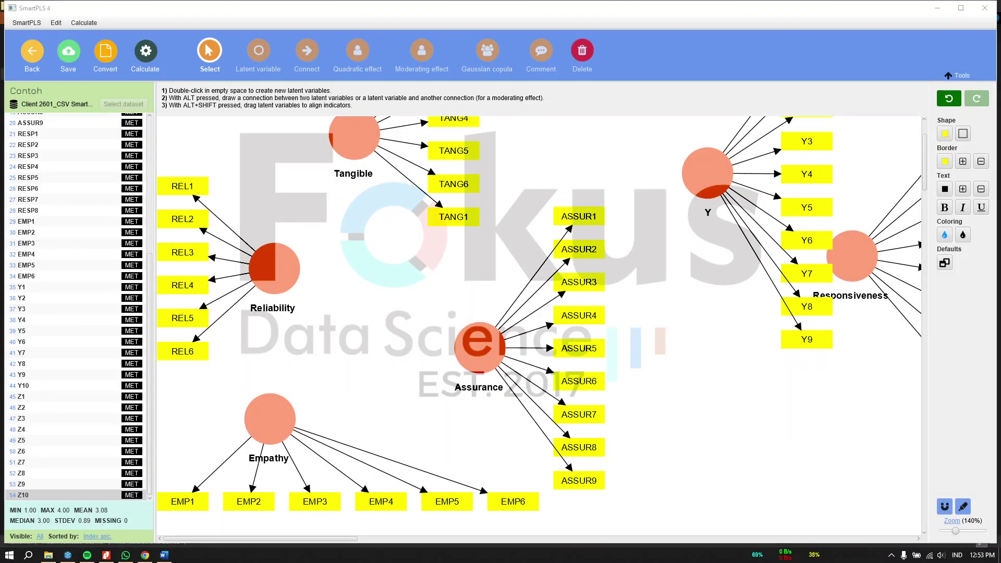
click(720, 354)
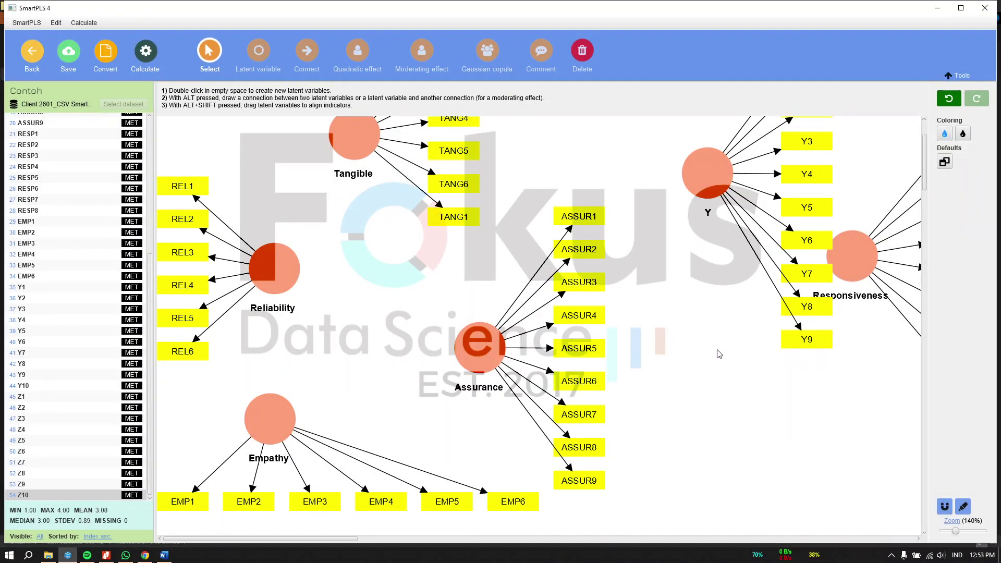
Rename the Y latent variable to "Kepuasan Pelanggan E-Commerce"
scroll(720, 354, up, 2)
double_click(711, 259)
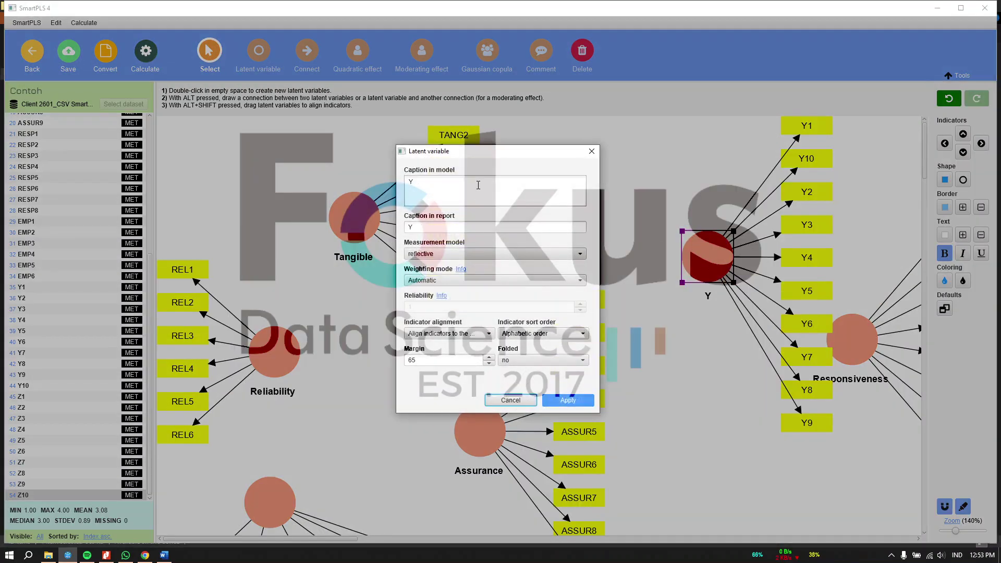
click(479, 185)
key(ctrl+a)
text(Kepuasan Pelanggan E-Commerce)
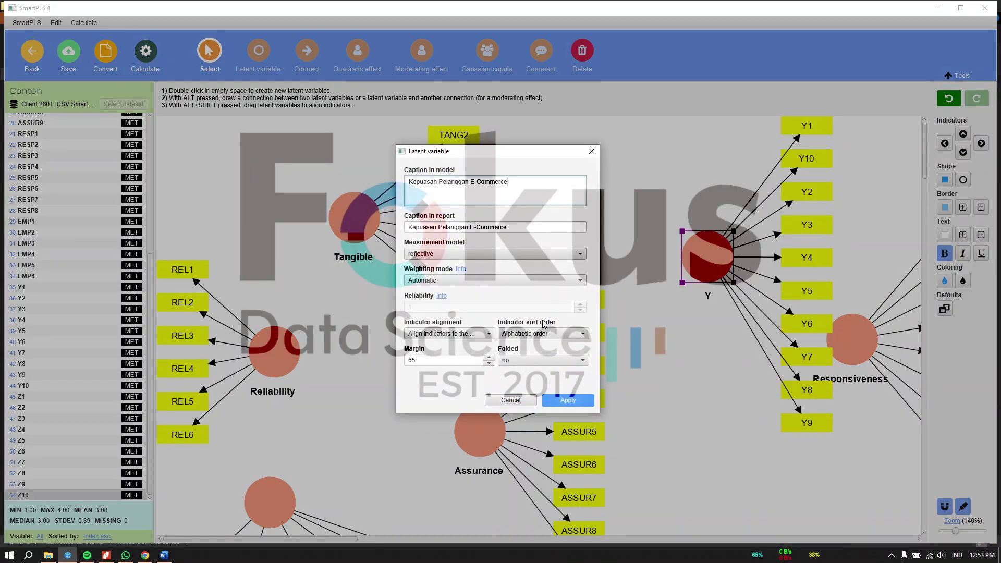
click(554, 401)
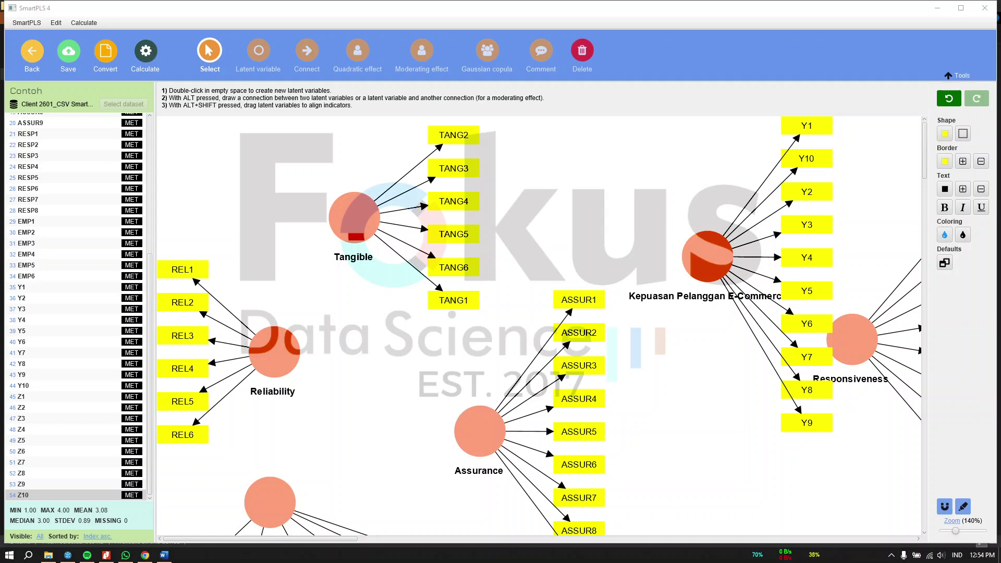
click(442, 366)
Rename the Z latent variable to "Marketplace"
scroll(439, 367, down, 3)
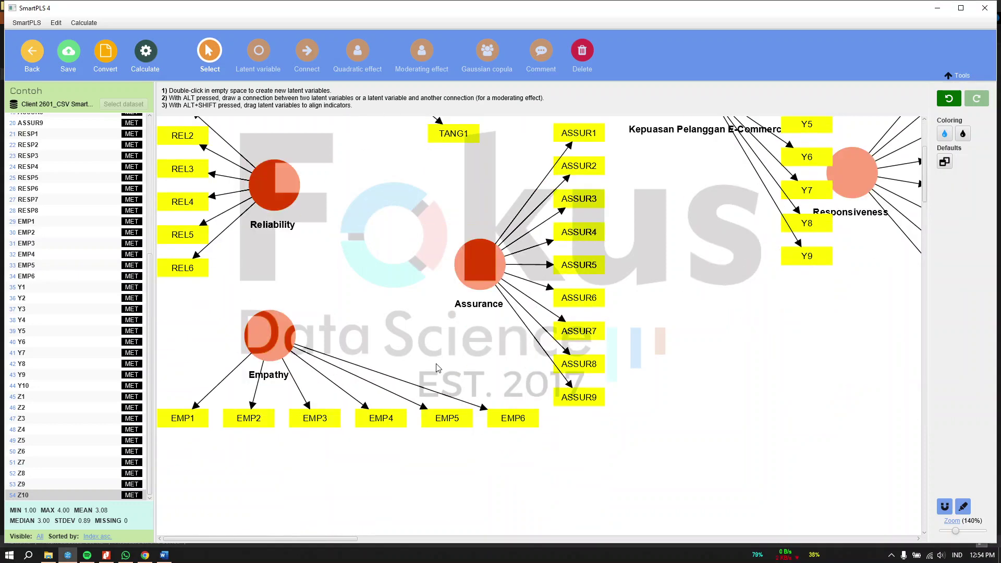
scroll(439, 368, up, 3)
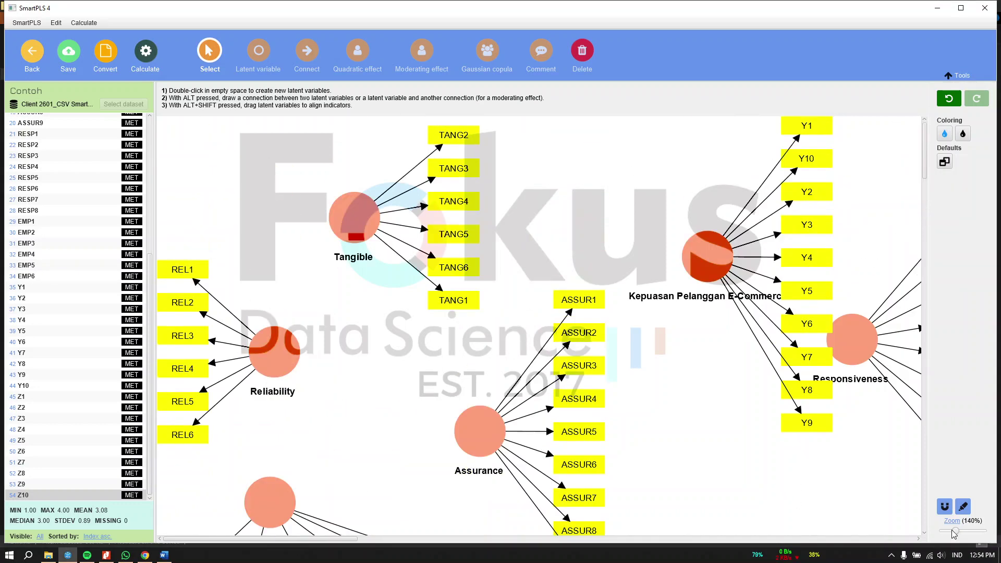
drag(954, 530, 949, 532)
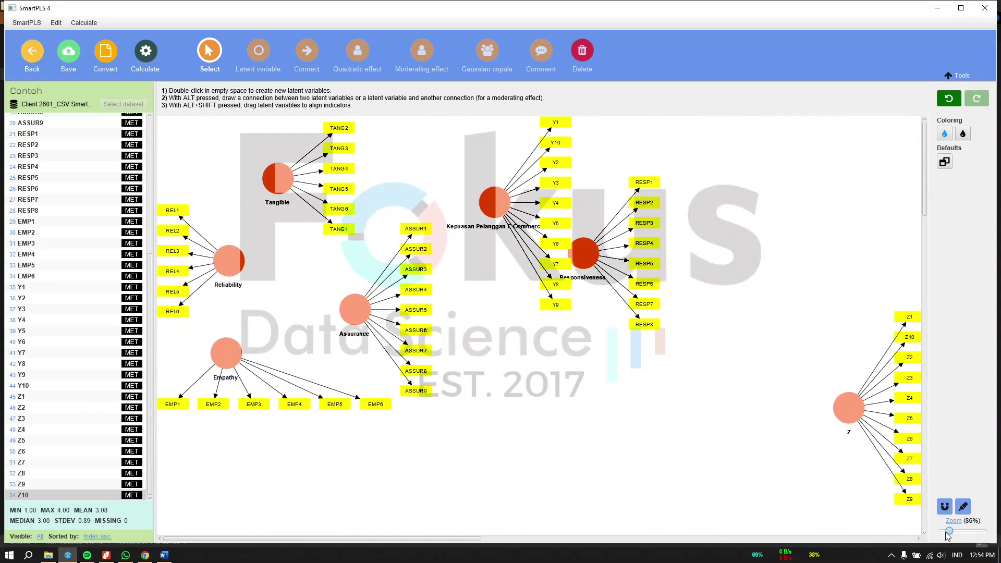
click(856, 416)
double_click(857, 416)
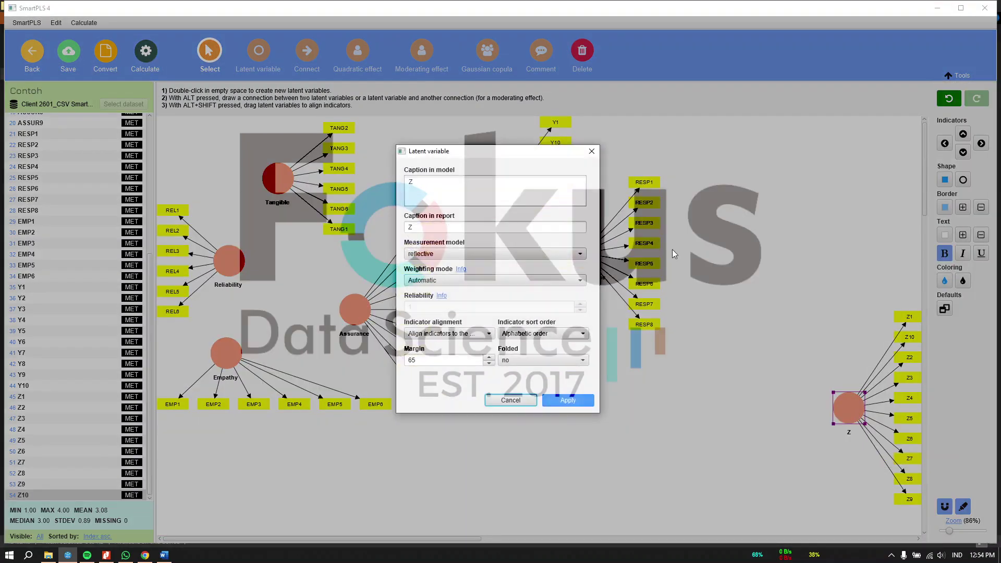
double_click(432, 185)
text(Marketplace)
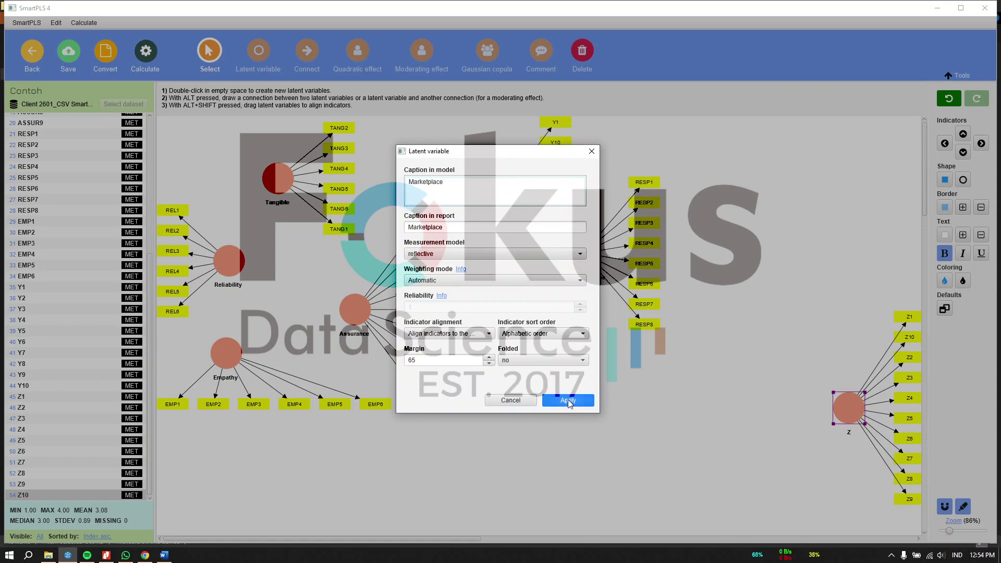
click(568, 400)
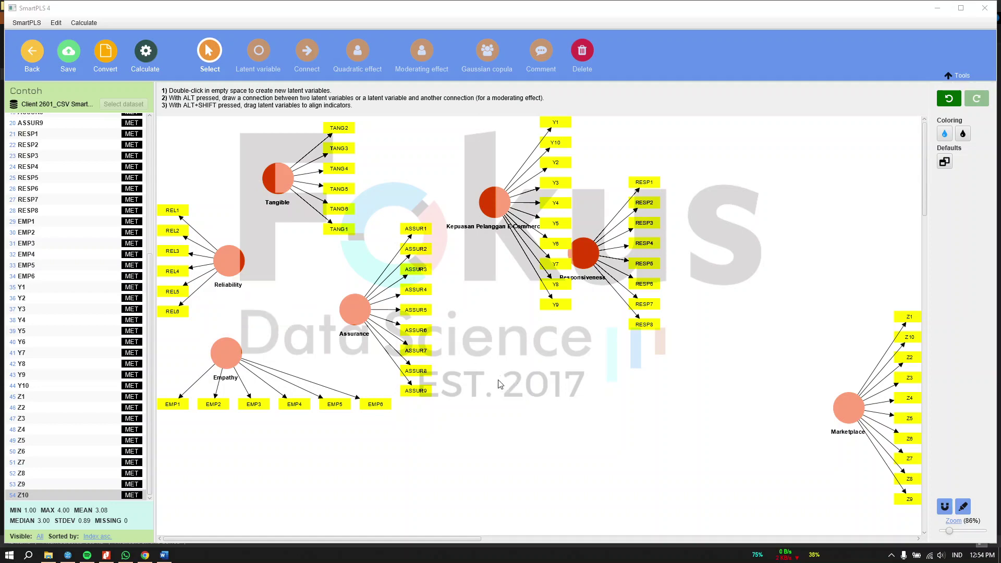
Move Kepuasan Pelanggan E-Commerce to the right of the Responsiveness indicators, and move Assurance just below Responsiveness
click(494, 202)
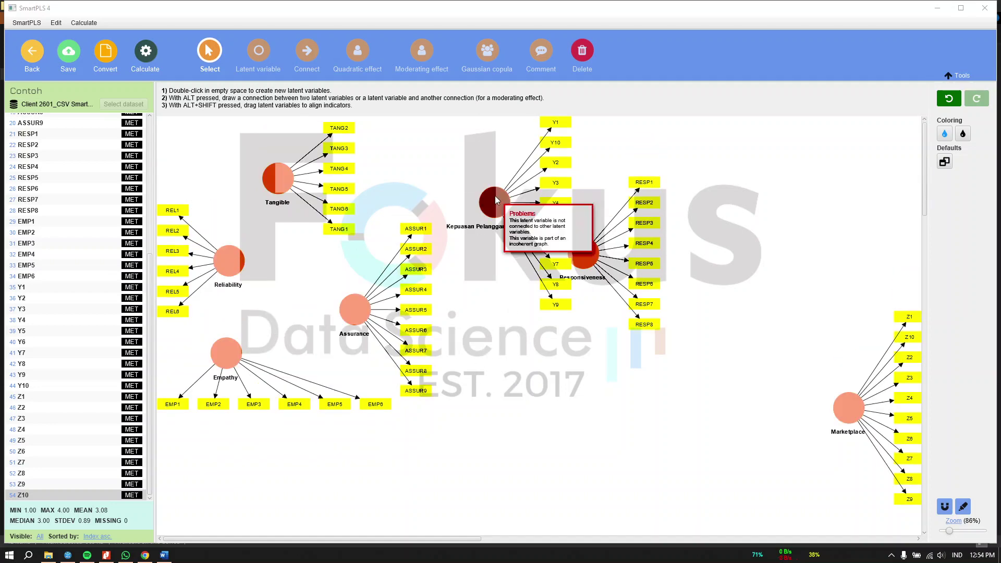
drag(672, 227, 738, 234)
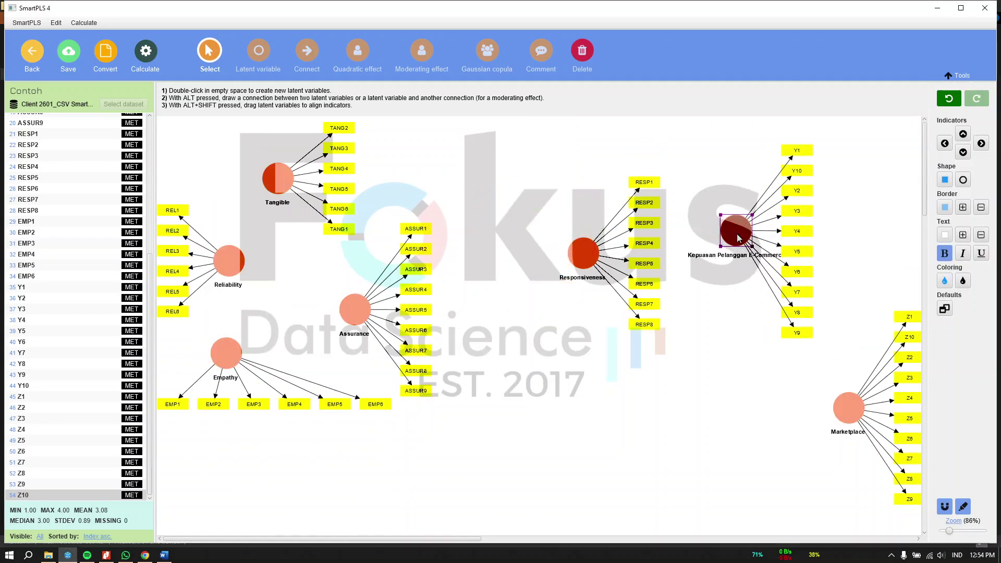
click(354, 309)
drag(354, 309, 520, 366)
Move Empathy to the left of Assurance and align its indicators below it
click(226, 353)
drag(226, 353, 362, 377)
click(963, 153)
click(417, 251)
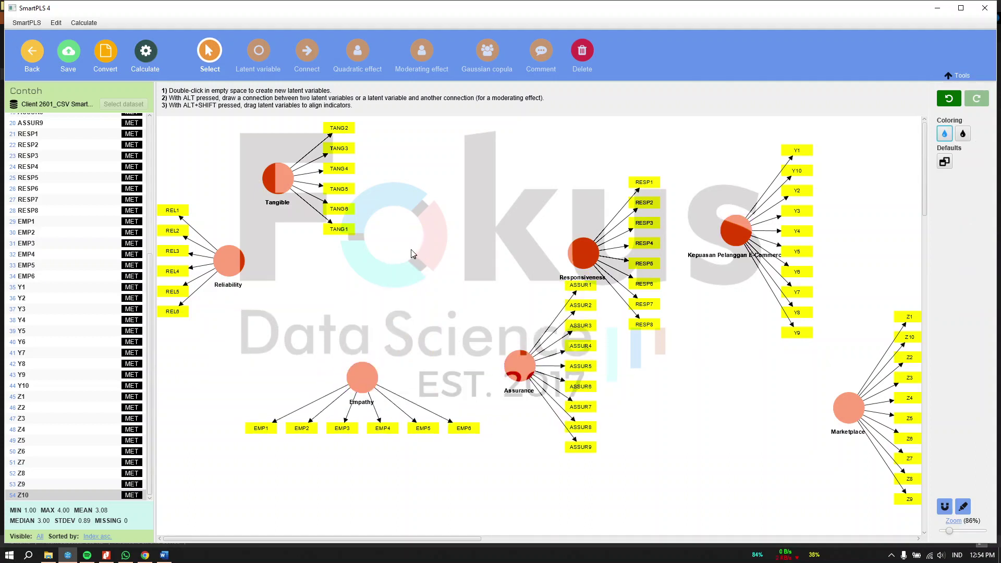
Move Tangible down and to the right with its indicators aligned above it, and shift Reliability to its lower left
click(280, 180)
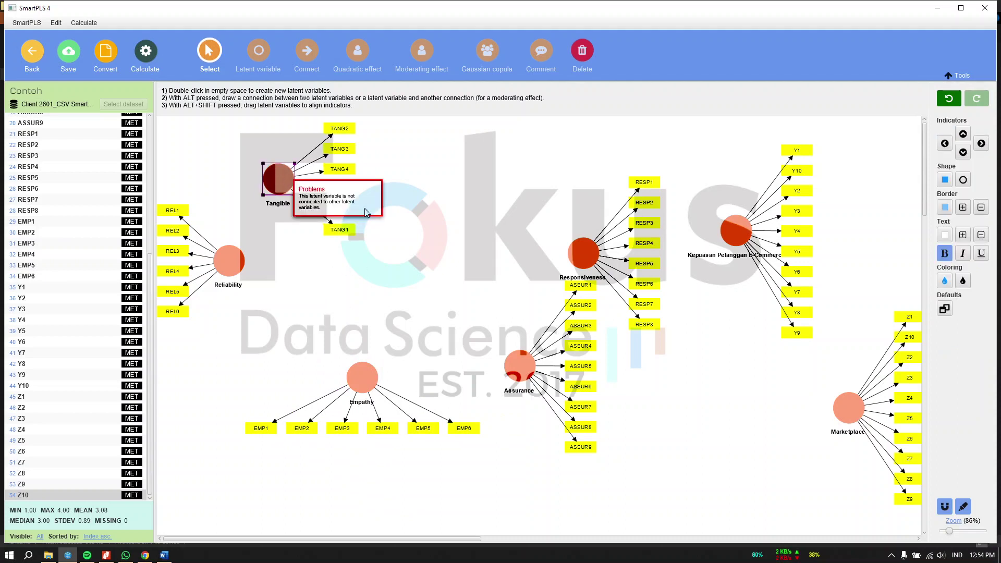
drag(280, 180, 373, 214)
click(963, 134)
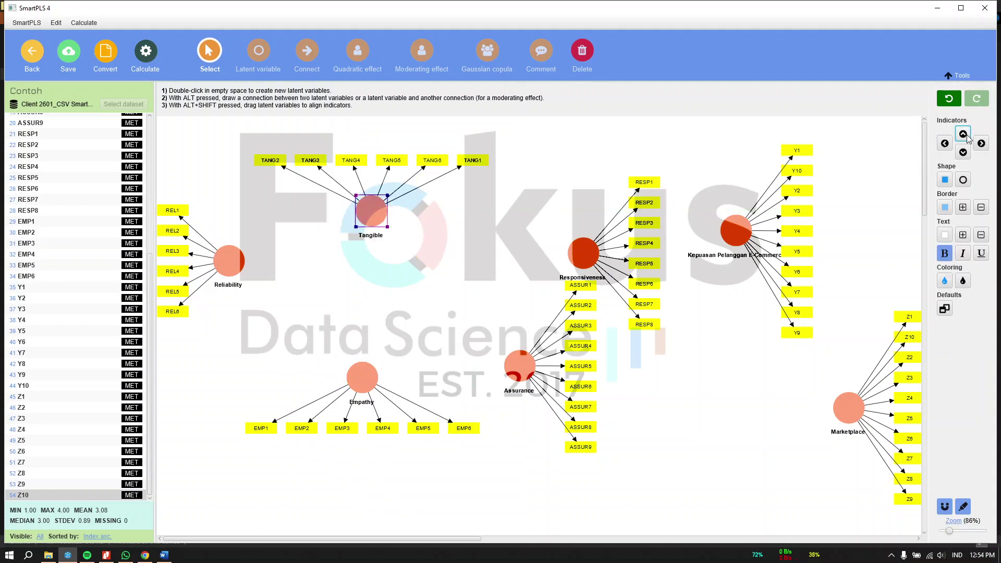
drag(231, 272, 279, 274)
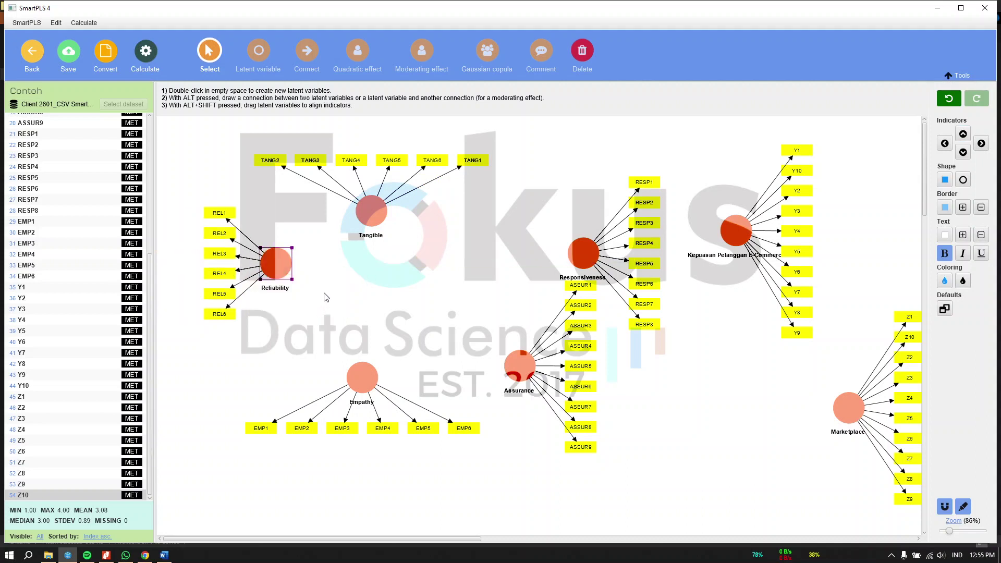
drag(382, 231, 384, 224)
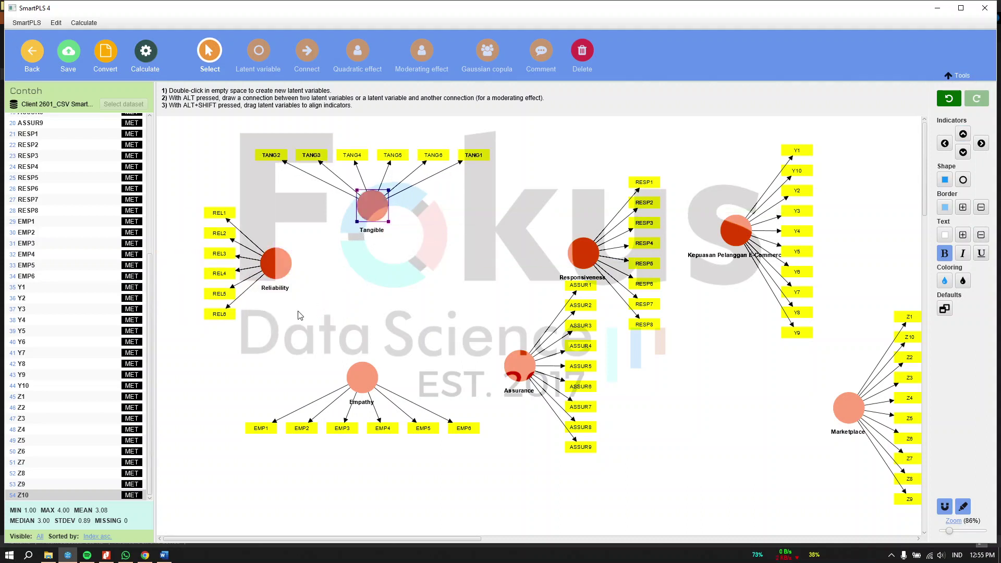
Move Reliability between Assurance and Marketplace, and place Empathy at Tangible's lower left with its indicators aligned to its left
drag(283, 268, 701, 423)
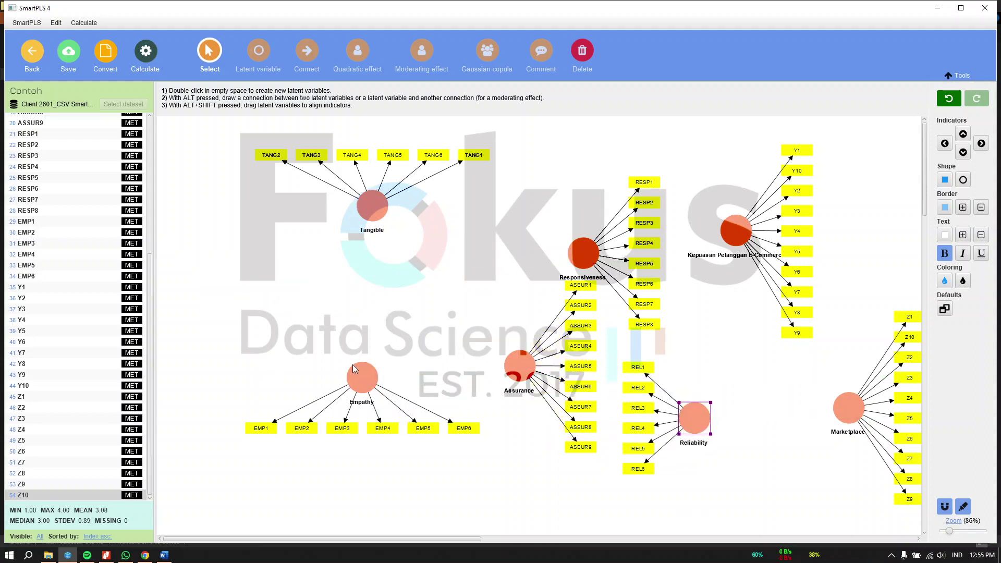
click(361, 334)
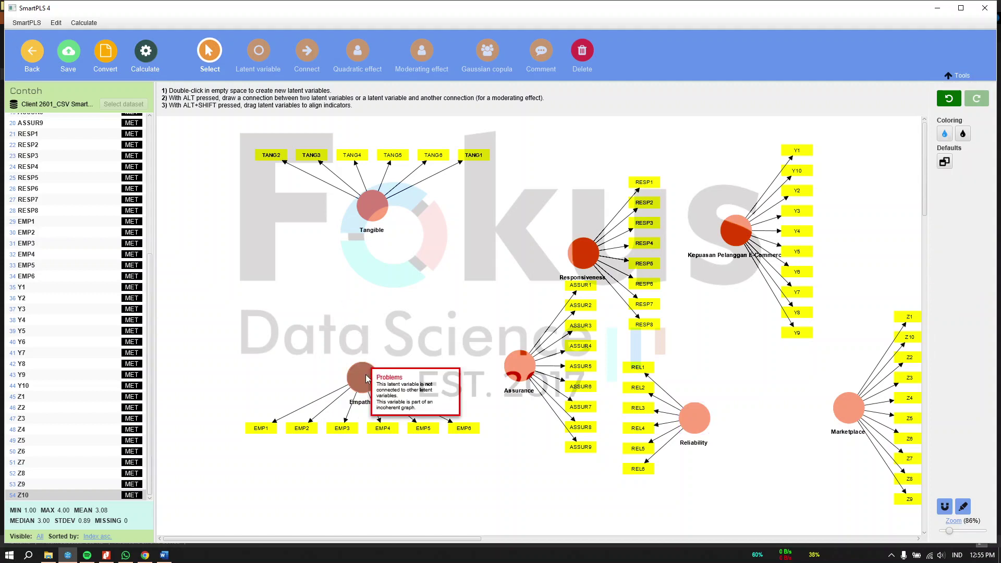
drag(365, 374, 356, 288)
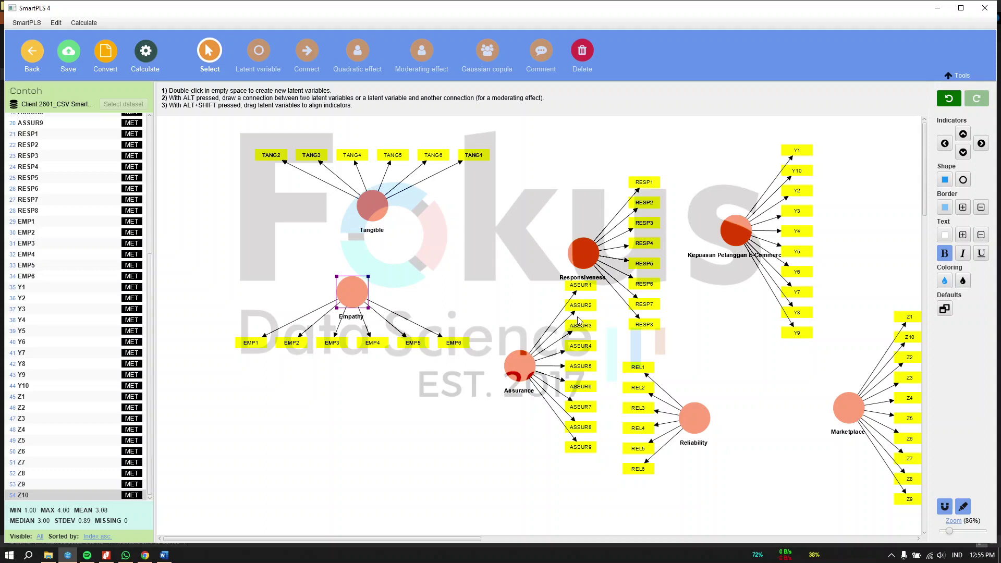
click(944, 144)
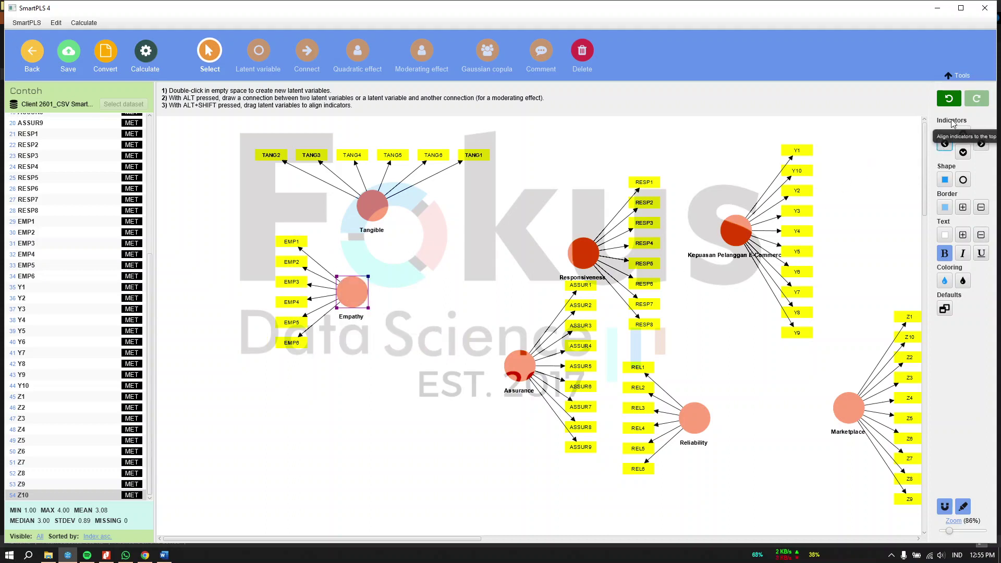
mouse_move(356, 297)
drag(356, 297, 292, 263)
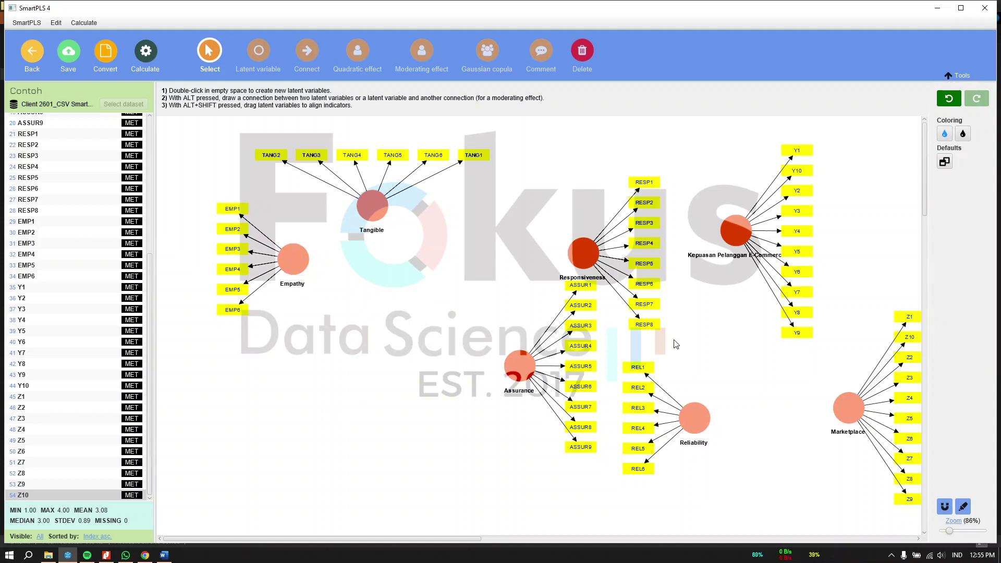
Place Responsiveness below Empathy, slightly to the right, with its indicators aligned to its left
drag(574, 277, 382, 334)
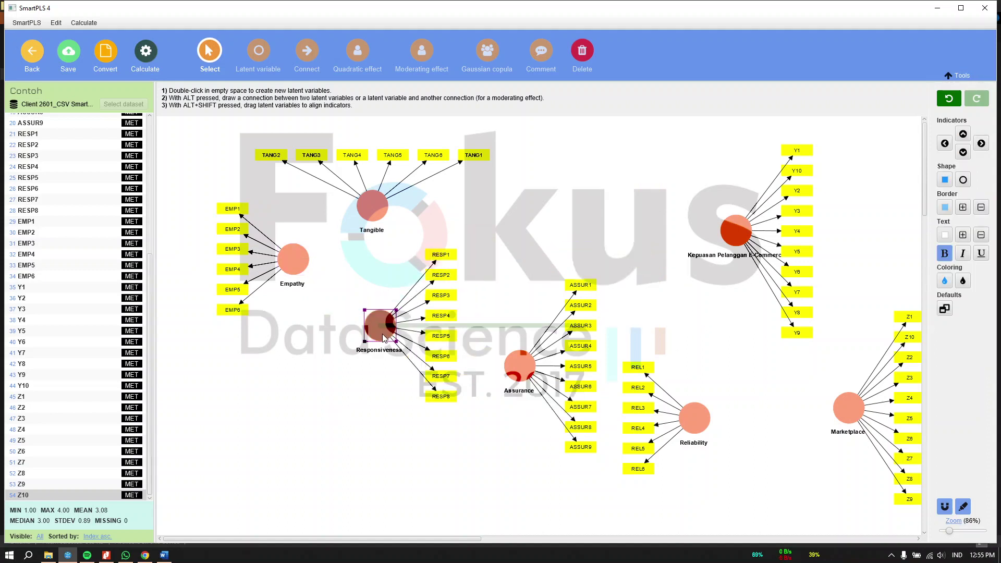
click(944, 143)
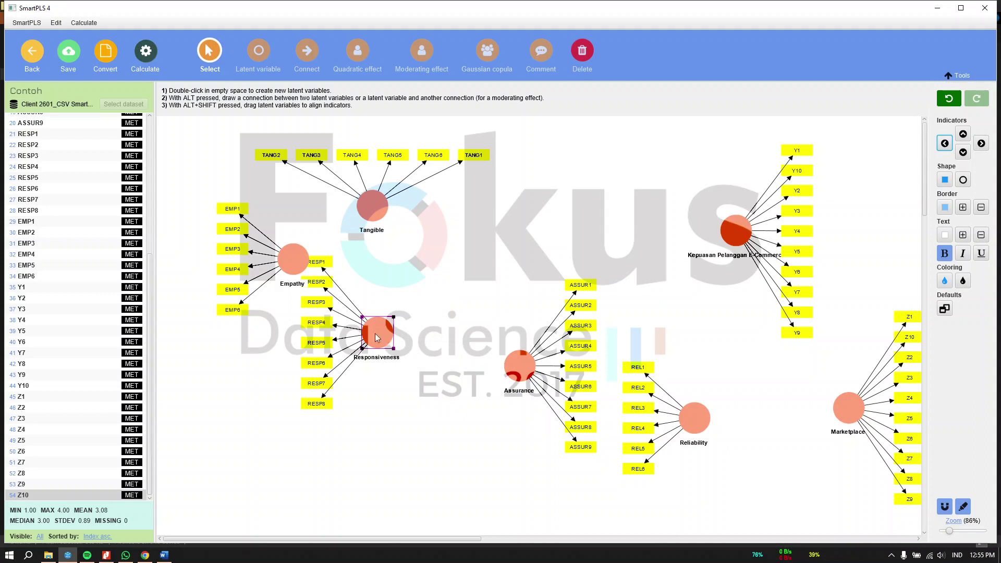
drag(374, 333, 340, 374)
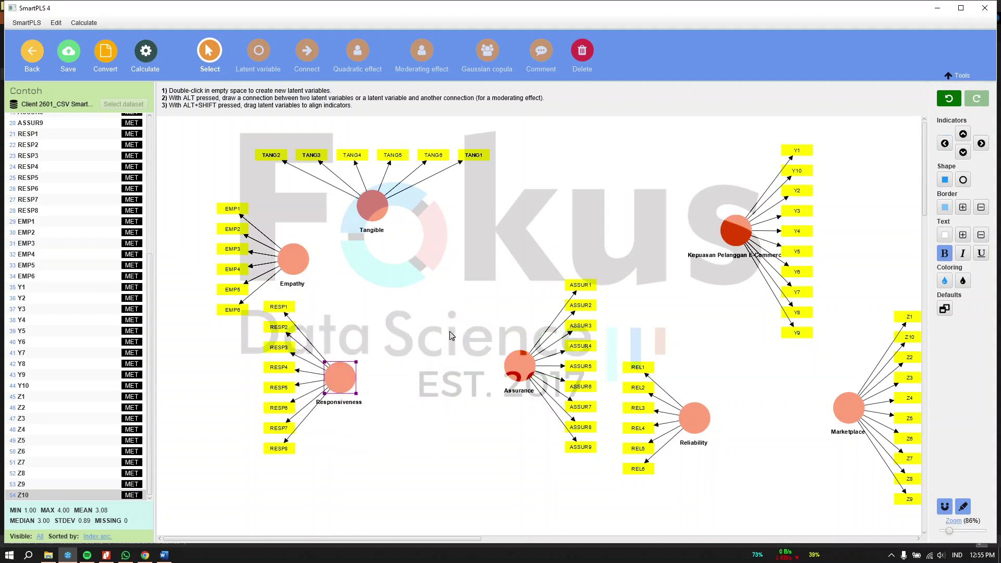
Move Reliability with its indicators to the lower left of Responsiveness
scroll(451, 335, down, 2)
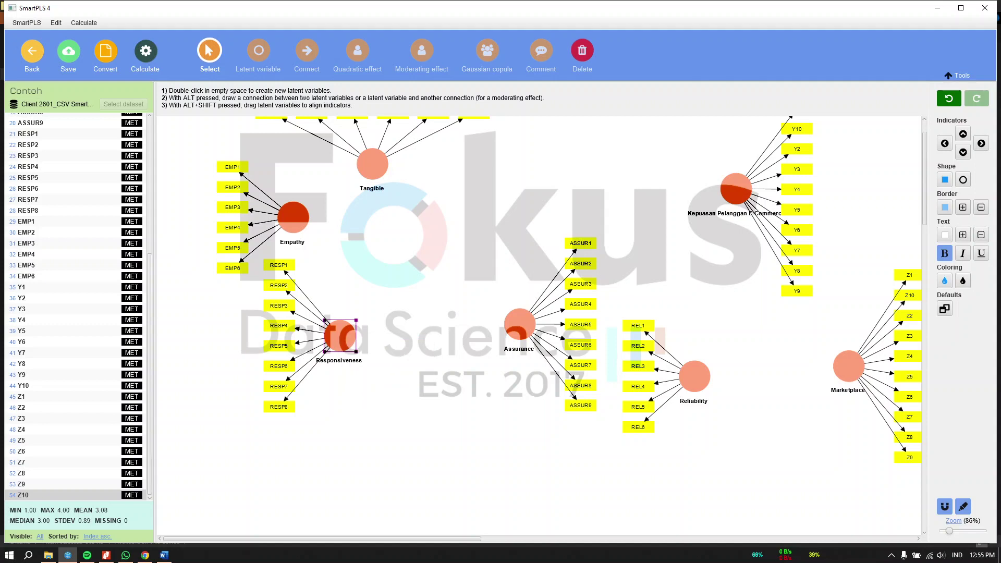
drag(697, 375, 289, 442)
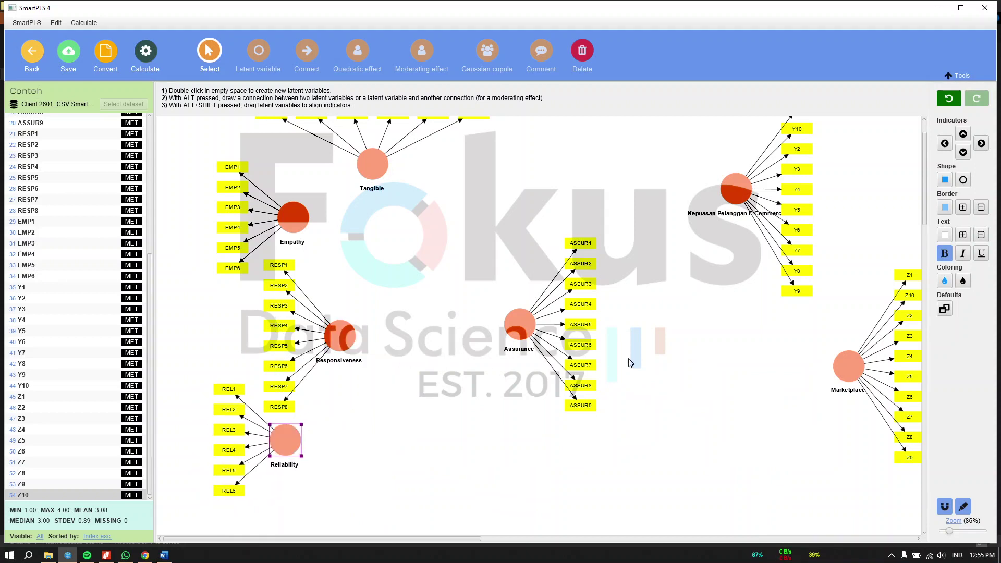
Move Assurance with its indicators up and to the right, between Tangible and Marketplace
scroll(501, 345, up, 2)
key(ctrl+z)
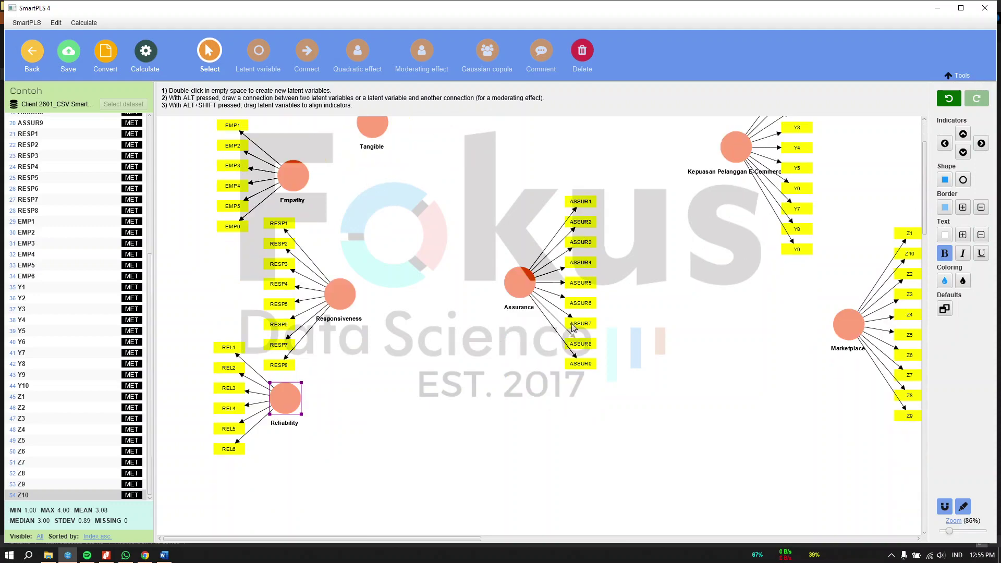
key(ctrl+y)
scroll(704, 365, down, 2)
mouse_move(518, 294)
drag(518, 289, 546, 212)
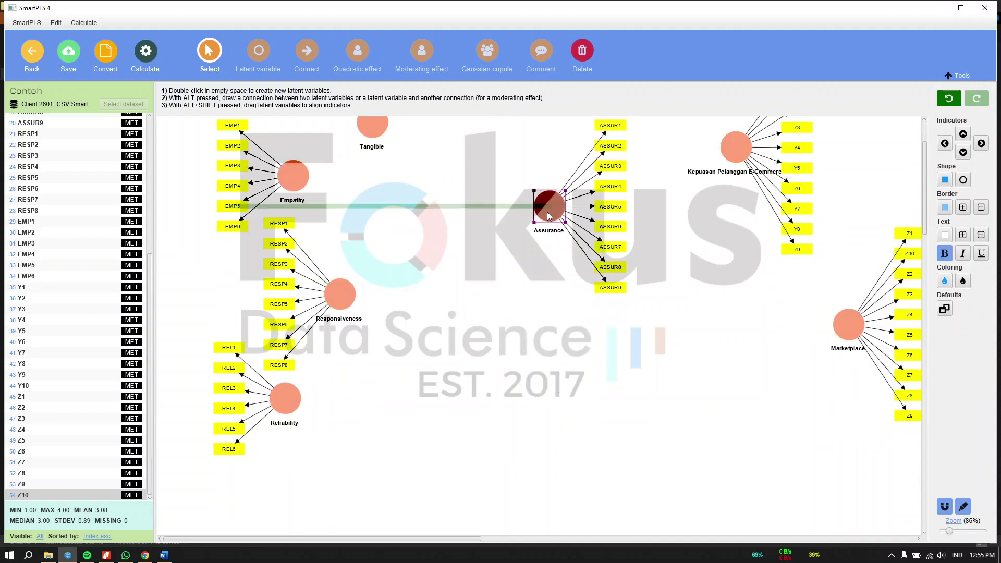
scroll(557, 313, up, 1)
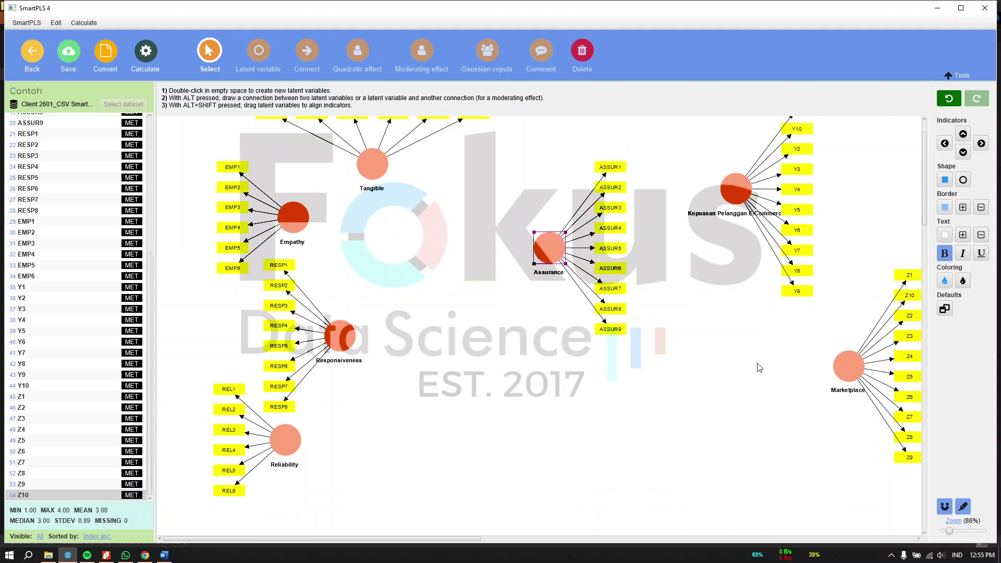
Place Assurance at Reliability's lower right with its indicators aligned below it, and shift Tangible slightly to the right
drag(558, 252, 393, 465)
click(963, 153)
click(365, 156)
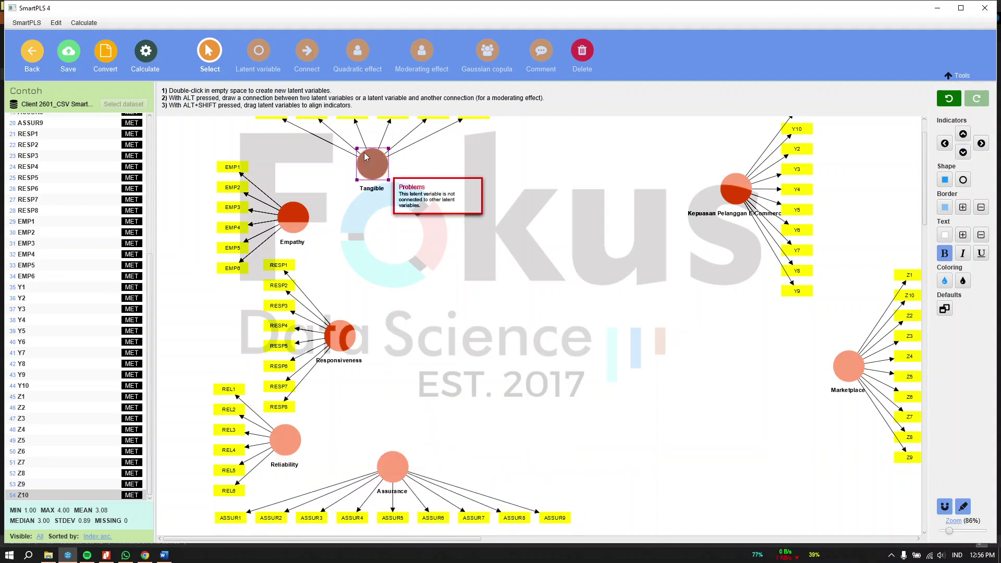
drag(365, 156, 407, 162)
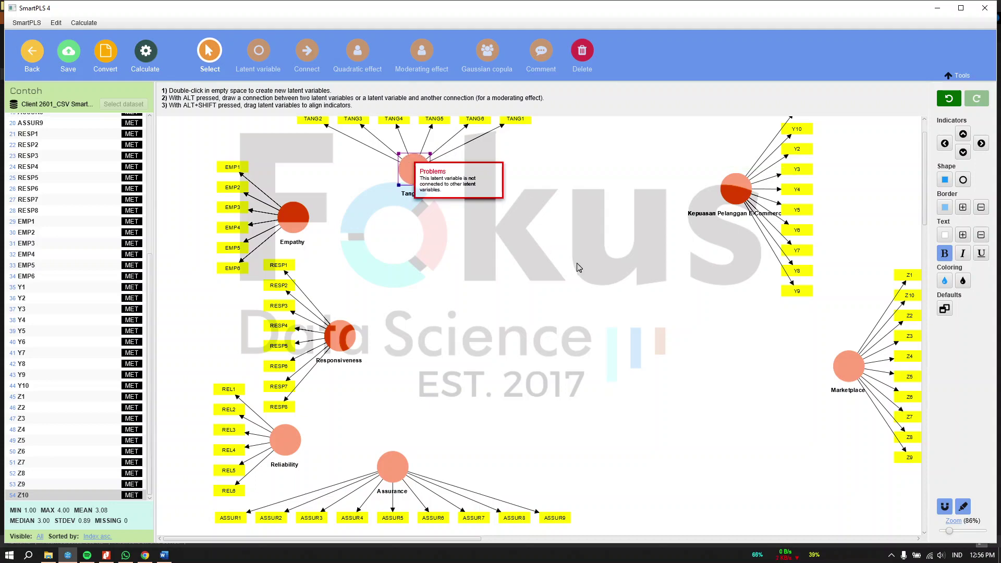
click(578, 268)
scroll(540, 319, up, 2)
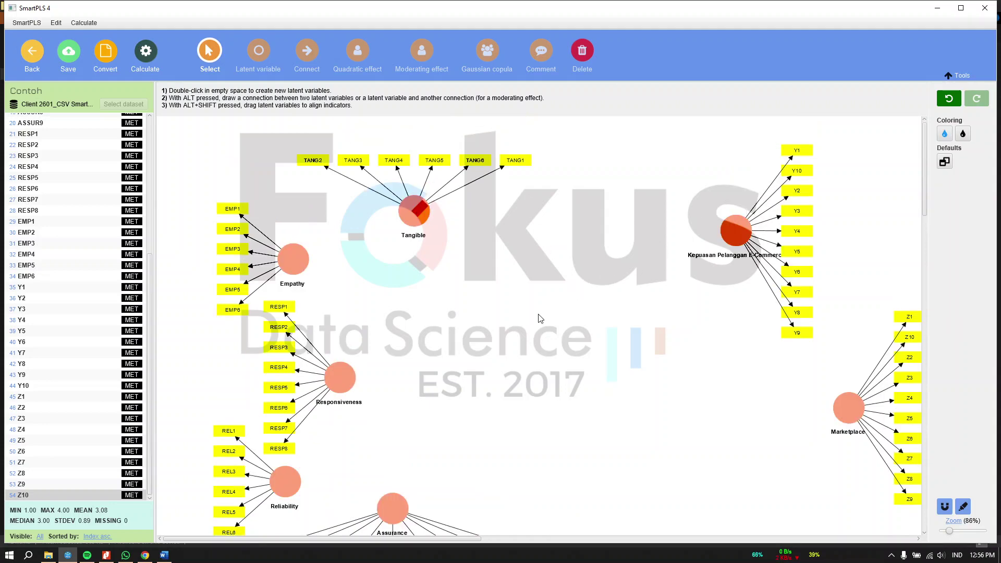
scroll(541, 319, down, 2)
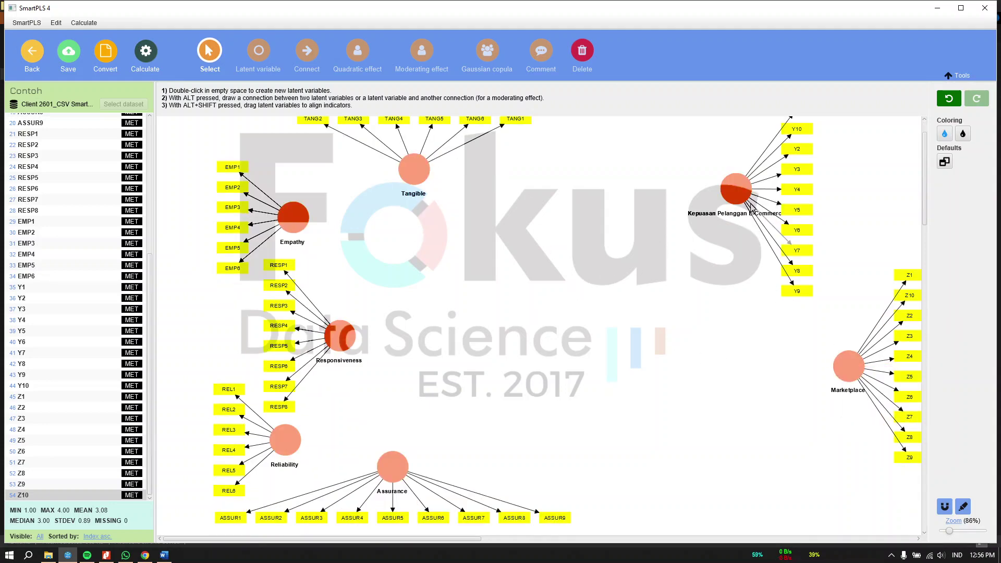
Move Kepuasan Pelanggan E-Commerce to Assurance's upper right and Marketplace above it, then zoom the model out to 72%
click(736, 189)
drag(736, 189, 607, 413)
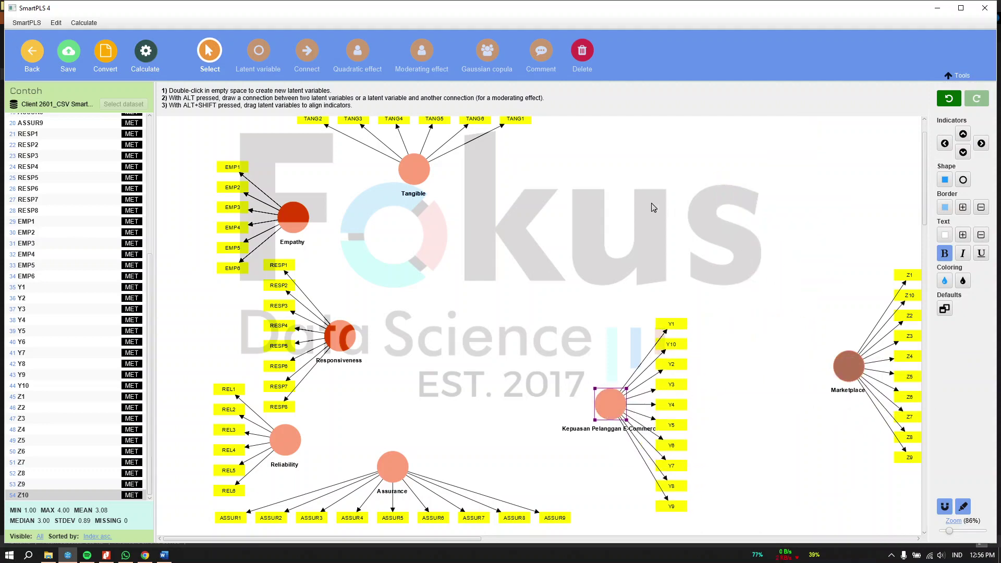
drag(837, 363, 544, 235)
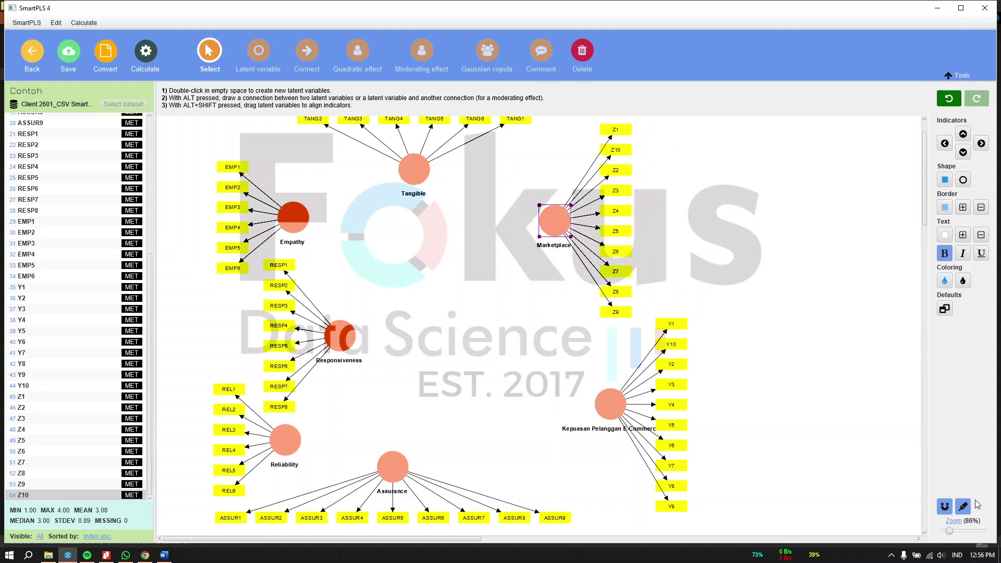
drag(949, 531, 947, 531)
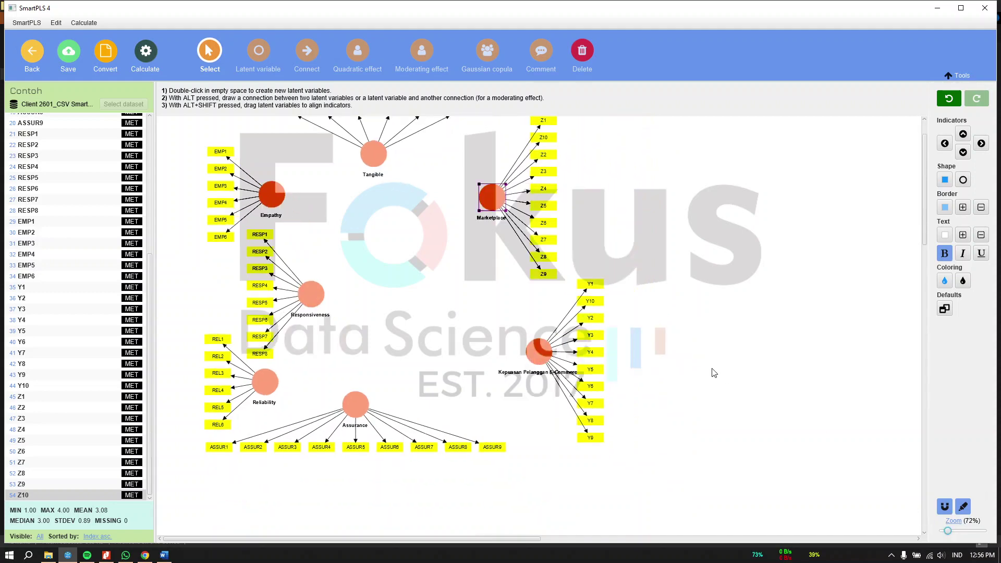
scroll(713, 373, up, 2)
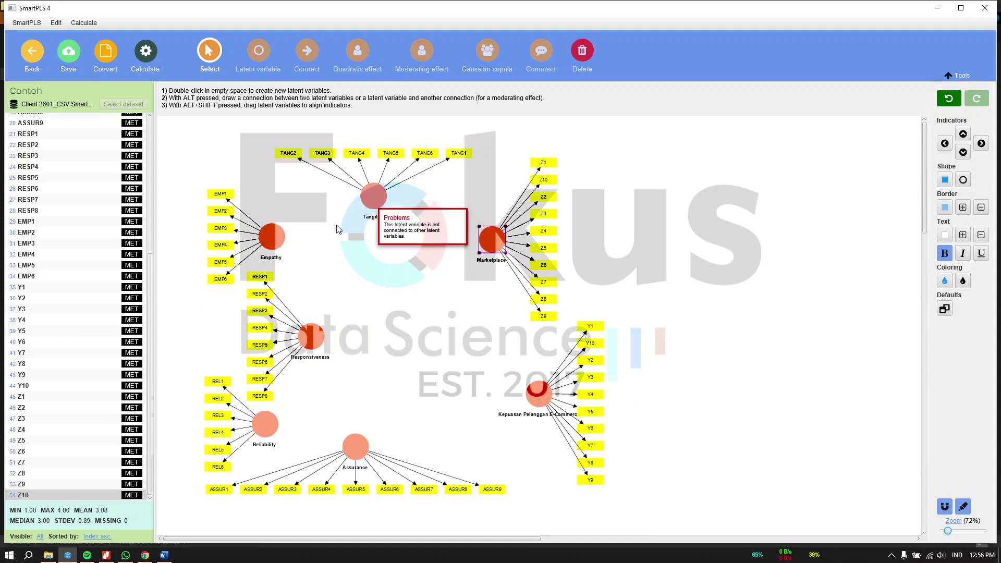
click(394, 357)
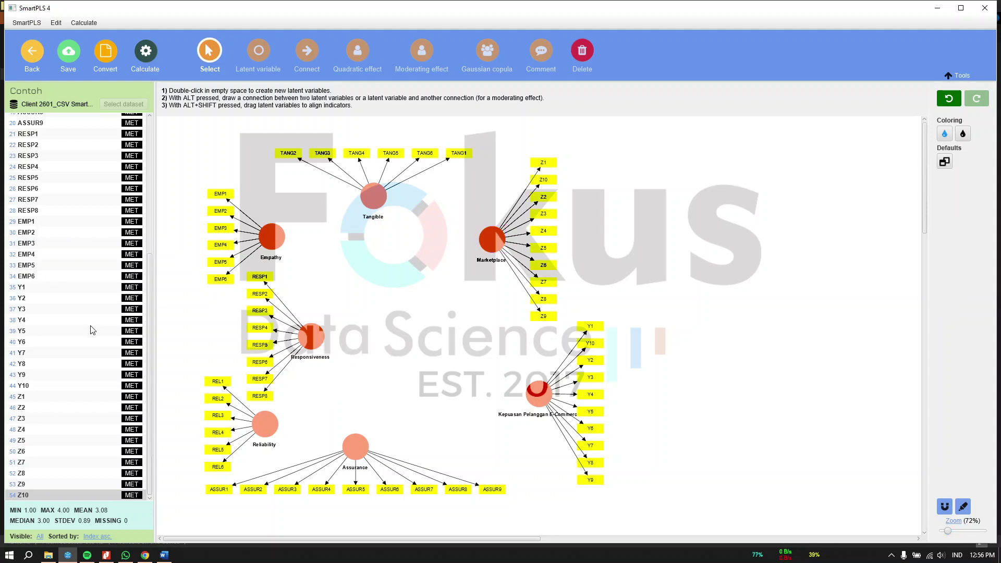
Add a latent variable named Alpha to the right of Responsiveness, using all indicators from TANG1 through EMP6
scroll(94, 331, up, 7)
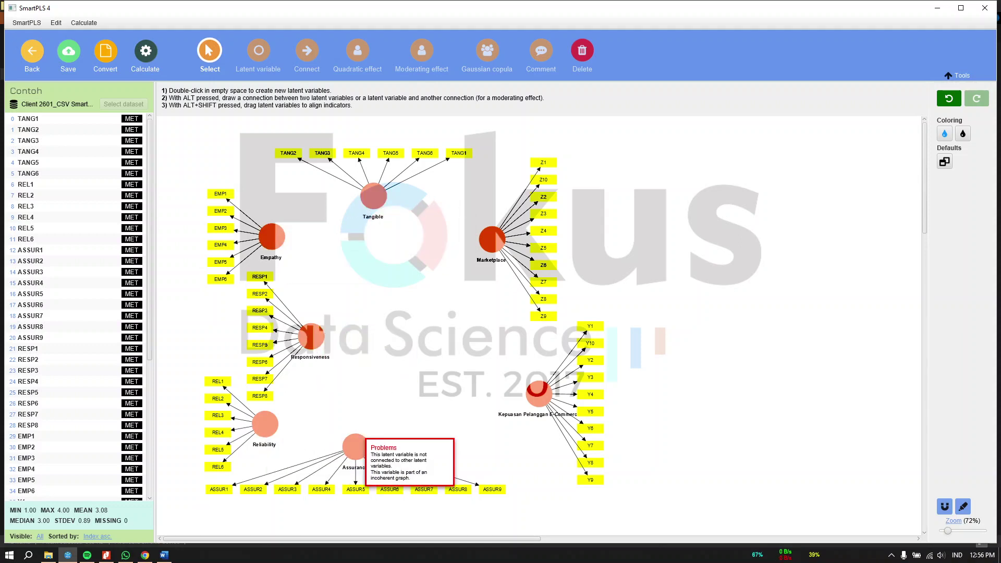
click(78, 119)
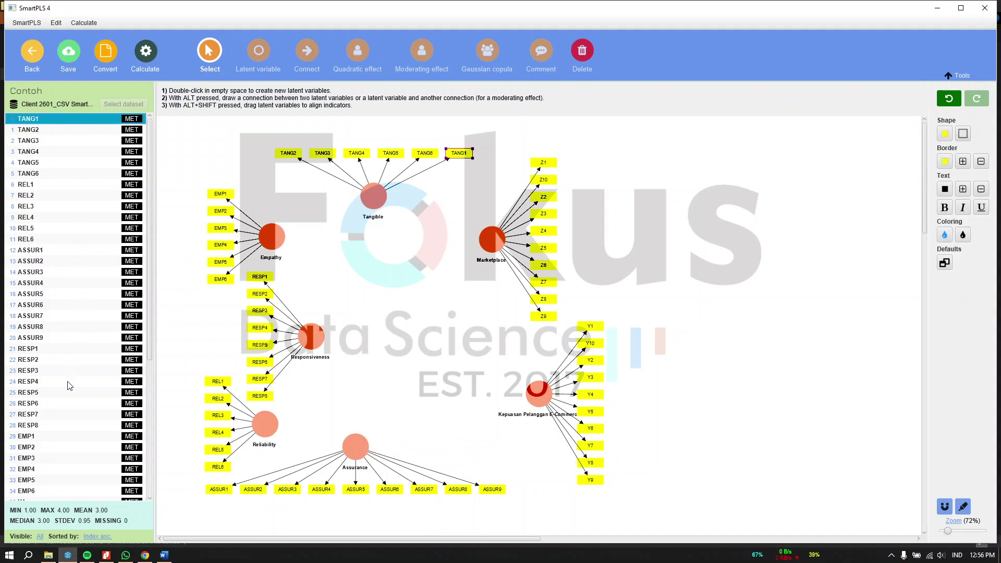
scroll(61, 428, down, 2)
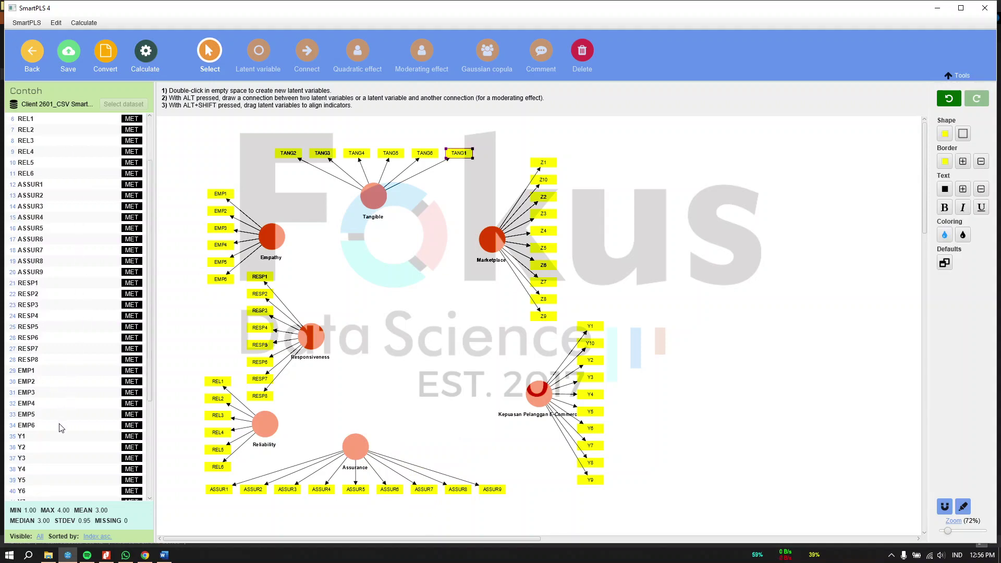
shift+click(61, 425)
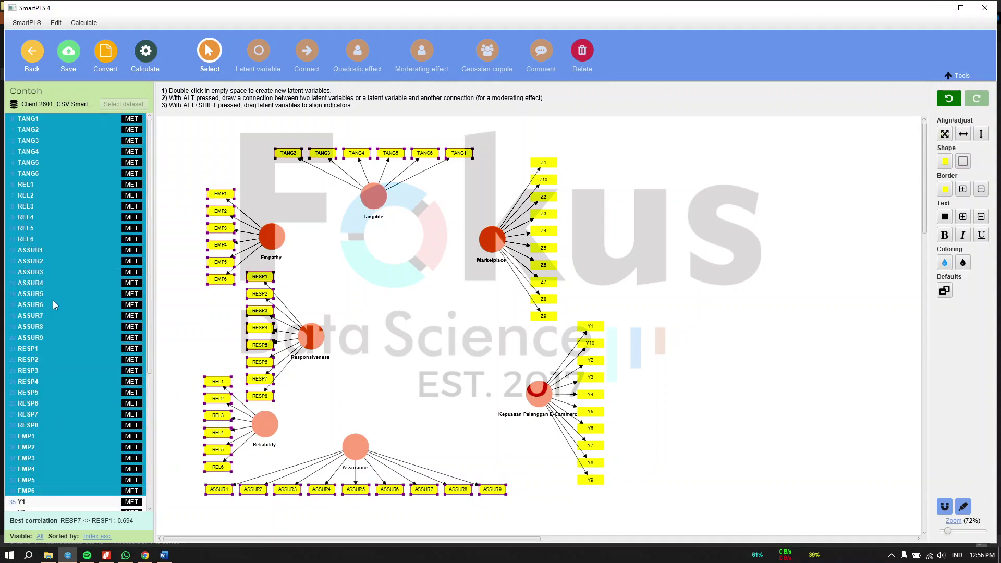
text(Alpha)
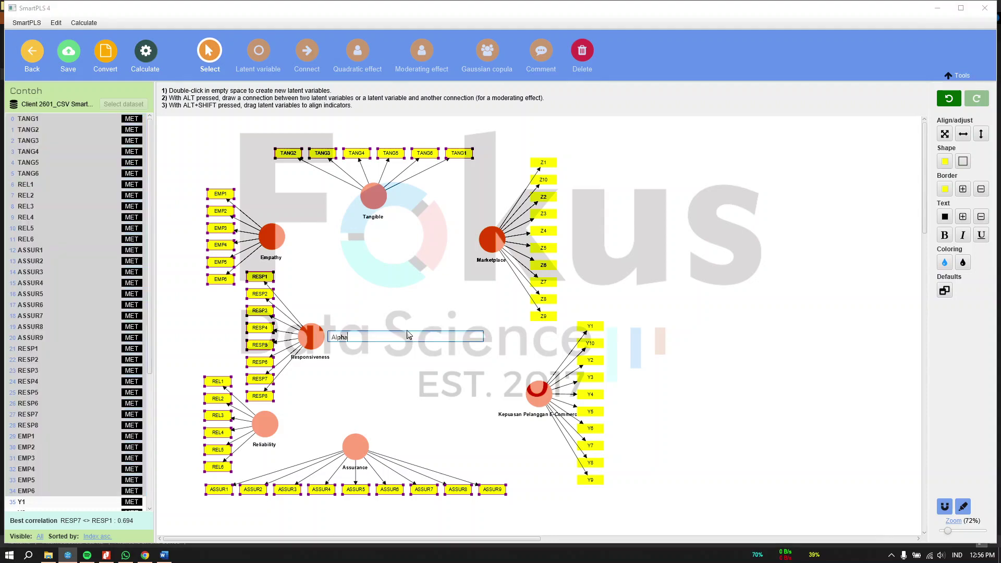
key(Return)
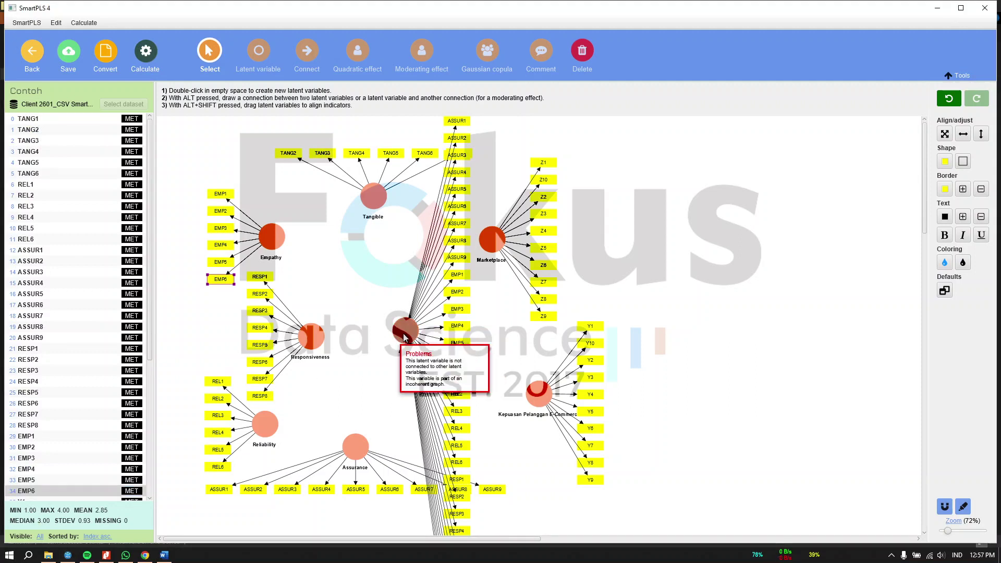
Rename the latent variable Alpha as Kualitas Layanan
click(406, 330)
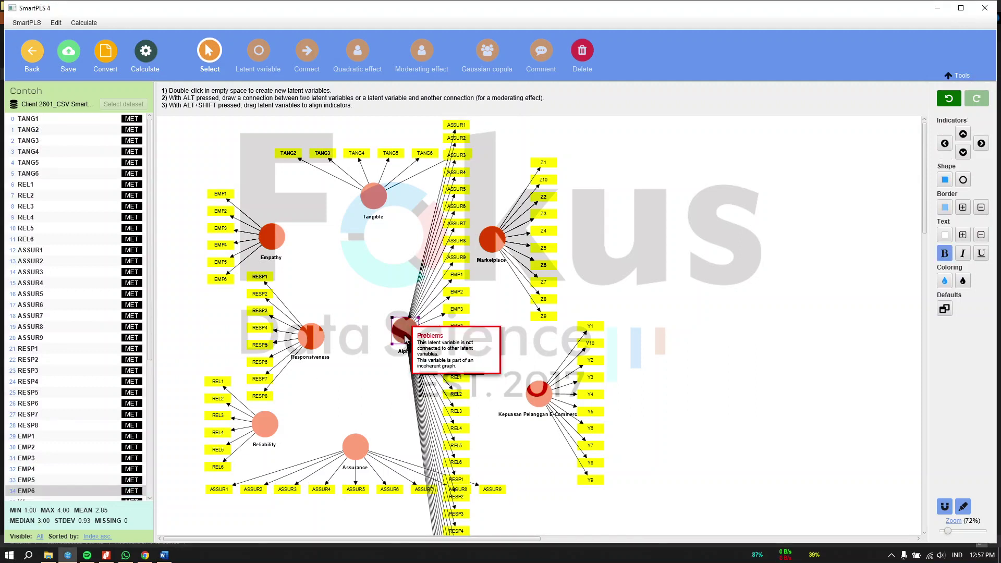
double_click(406, 337)
double_click(434, 187)
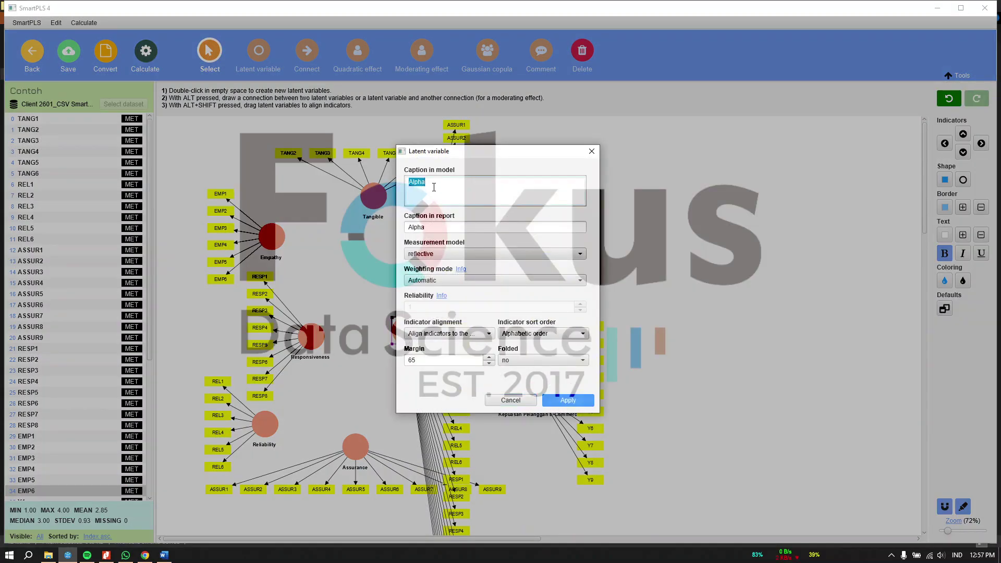
key(BackSpace)
text(Kualitas Layanan)
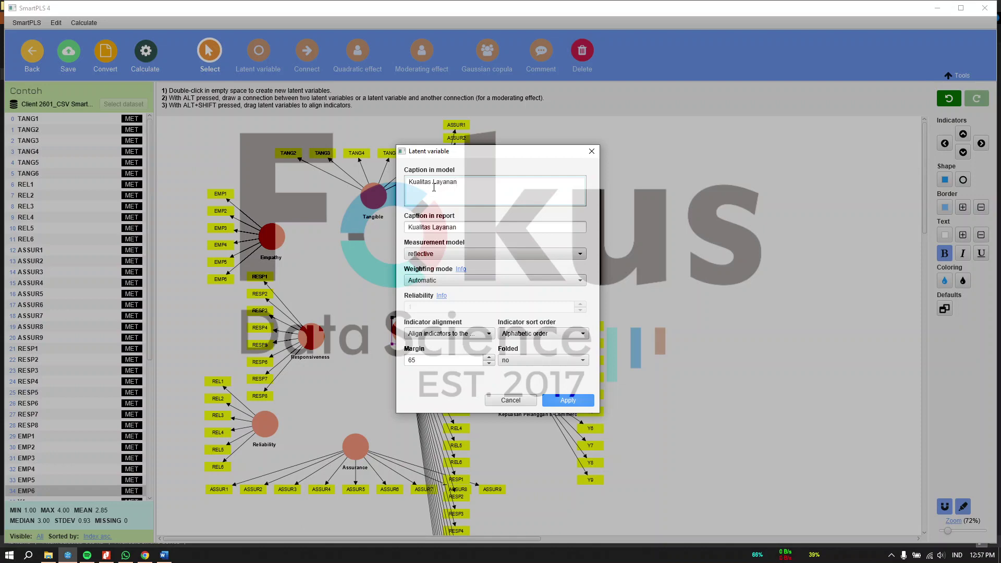
click(573, 403)
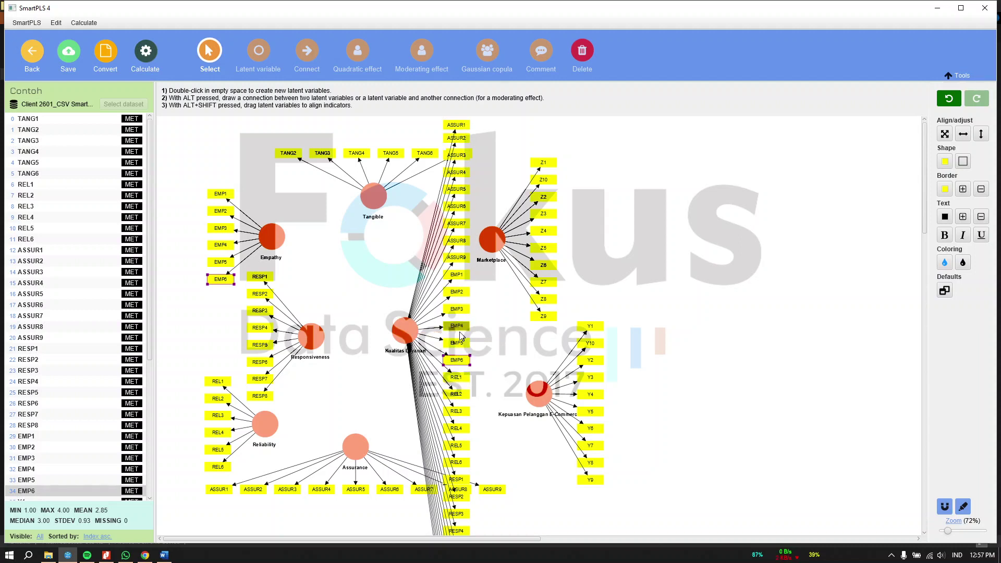
Hide the indicators of Kualitas Layanan and move it slightly left, level with Responsiveness
click(399, 336)
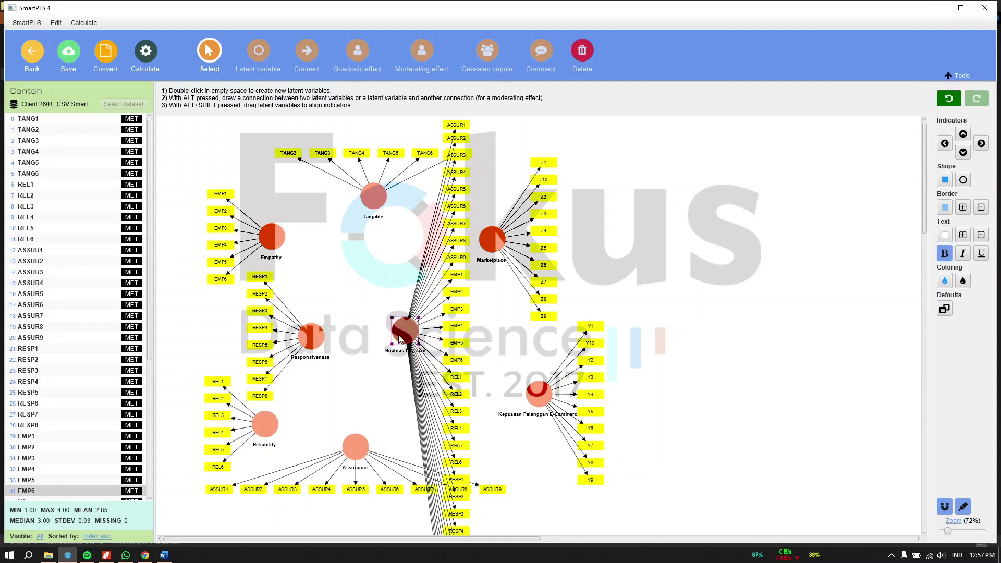
right_click(400, 337)
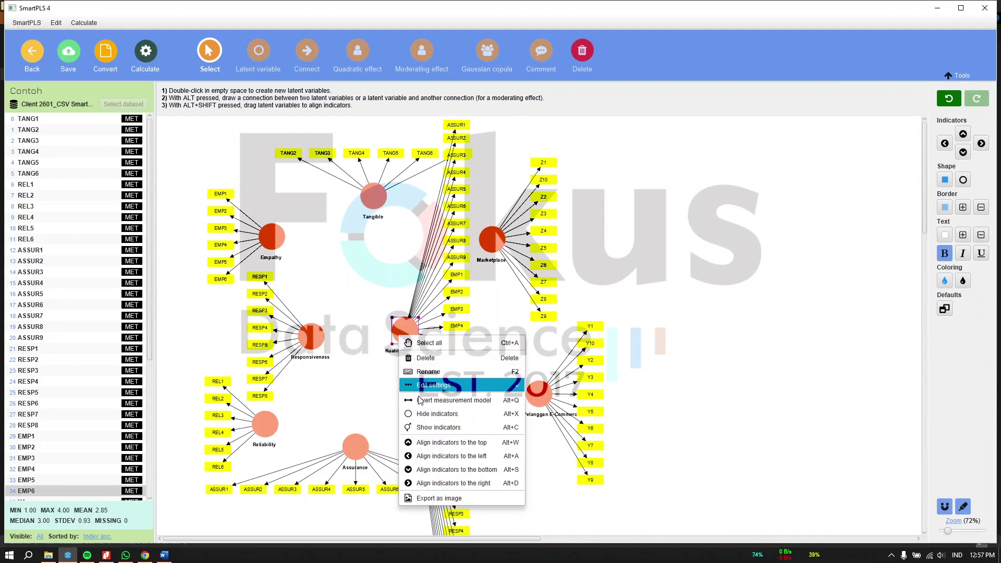
click(426, 414)
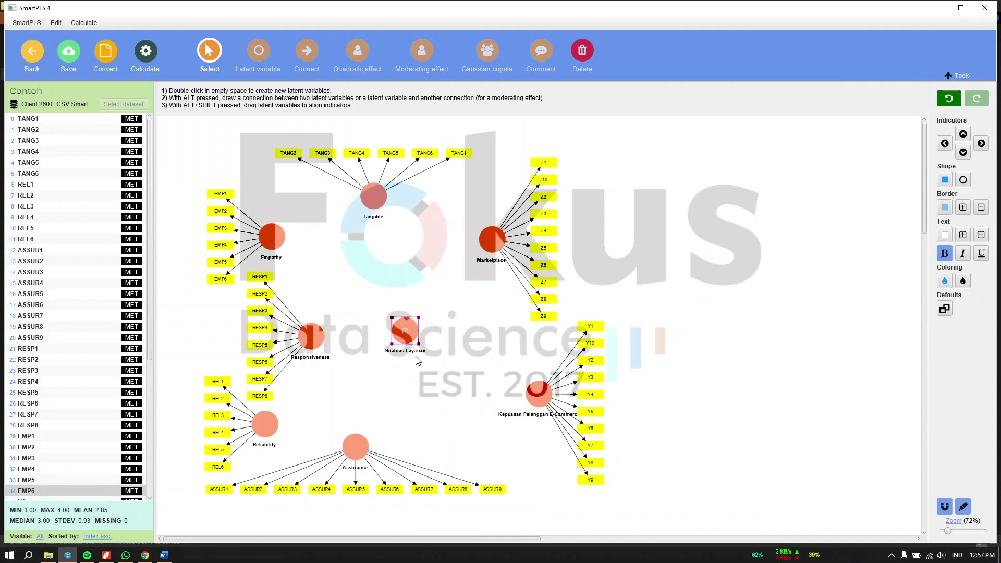
drag(405, 326, 384, 330)
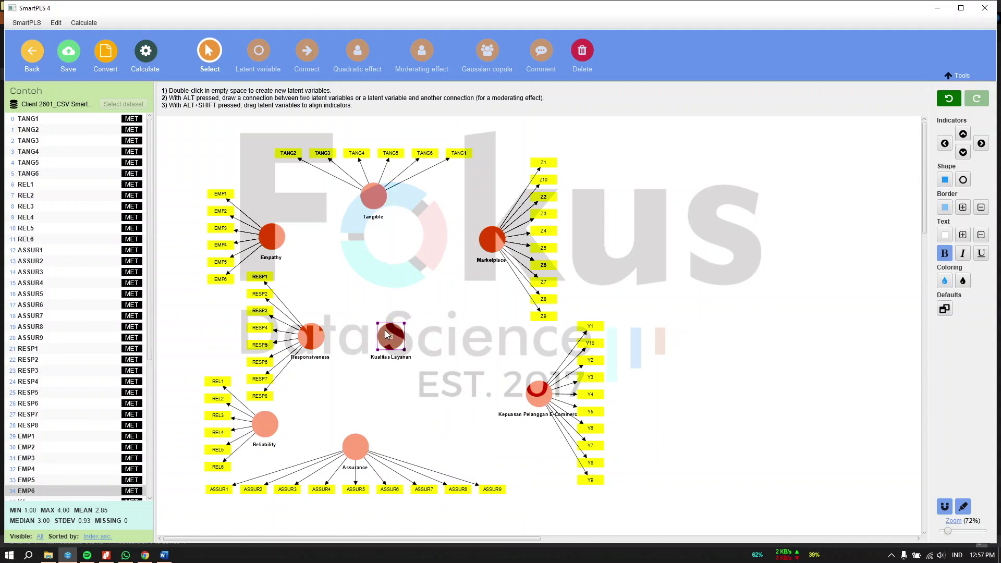
click(443, 365)
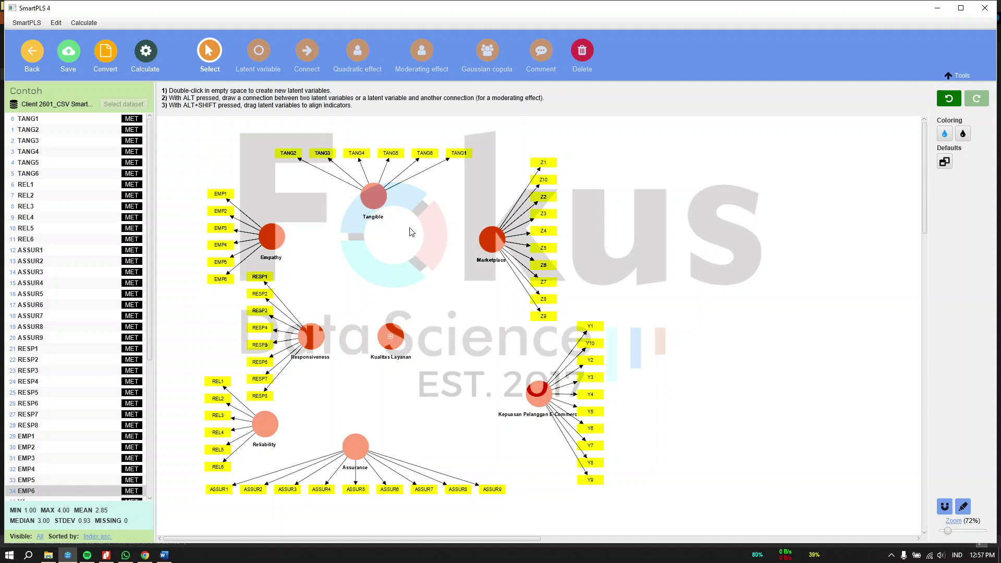
Connect Kualitas Layanan to Tangible, Empathy, Responsiveness, Reliability and Assurance
click(309, 62)
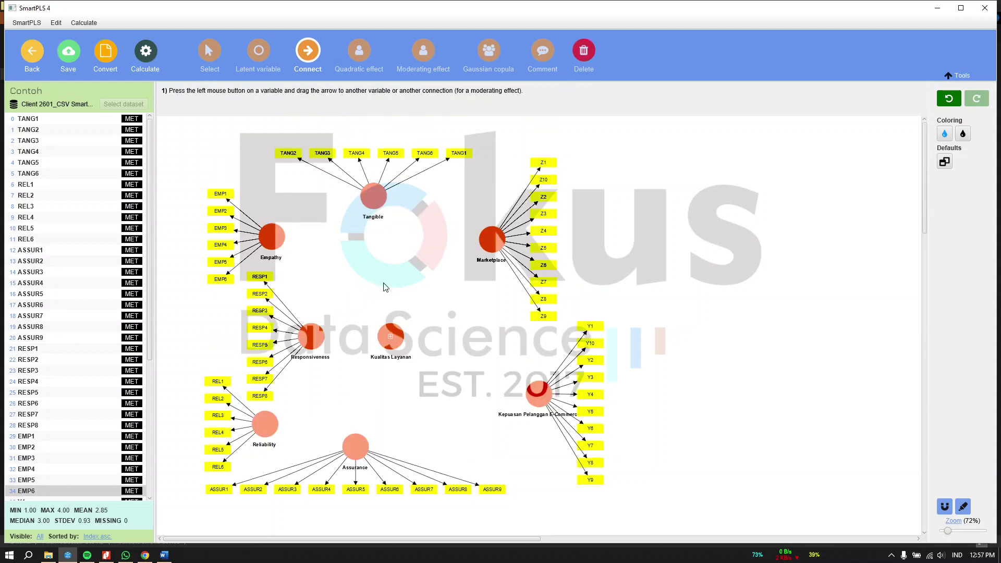
drag(391, 334, 373, 198)
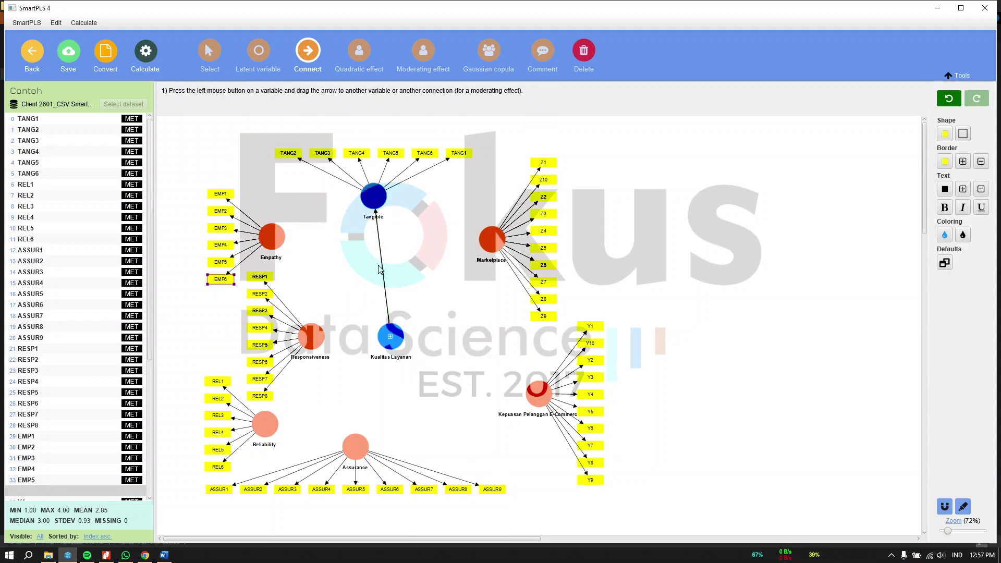
drag(390, 340, 274, 239)
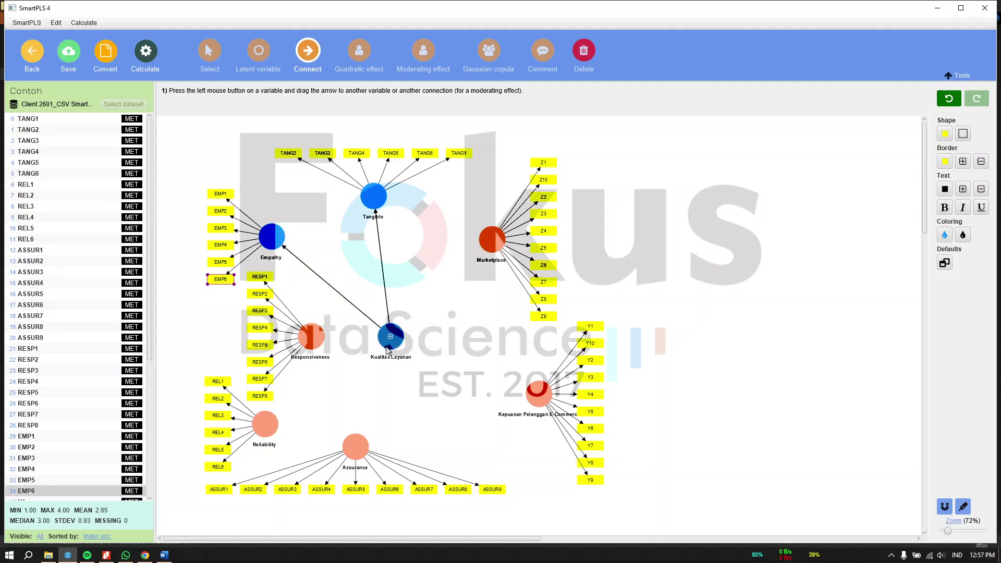
drag(353, 346, 313, 336)
drag(391, 346, 271, 421)
drag(389, 346, 357, 447)
Connect Kualitas Layanan to Kepuasan Pelanggan E-Commerce, and link Marketplace to that path as a moderating effect
scroll(437, 336, down, 3)
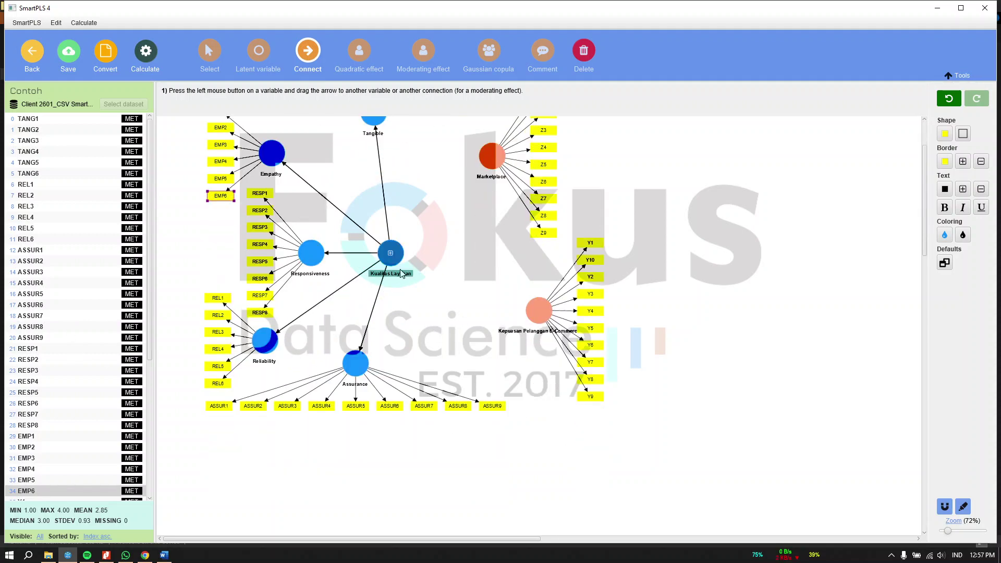
drag(402, 260, 538, 311)
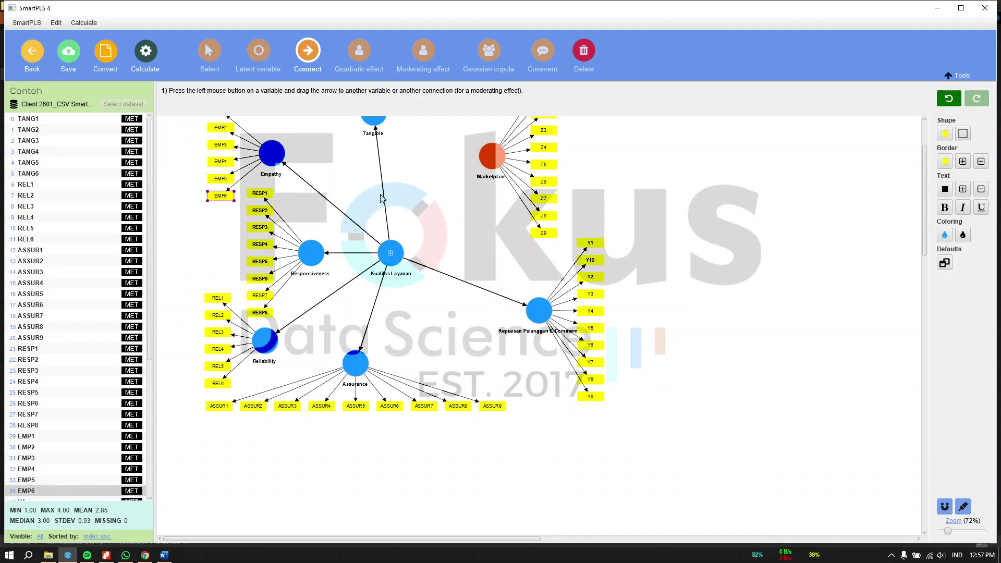
scroll(475, 274, up, 2)
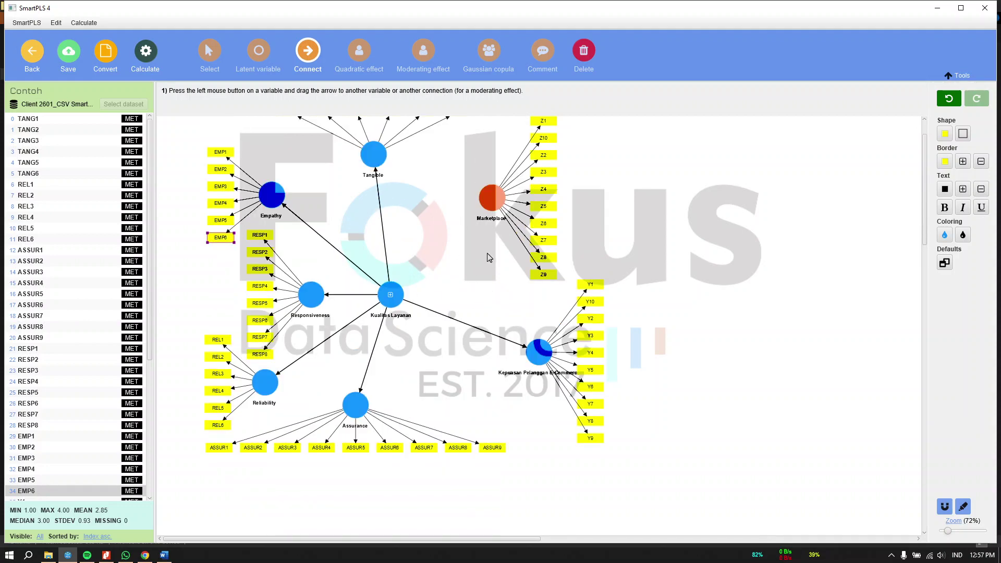
scroll(489, 258, up, 2)
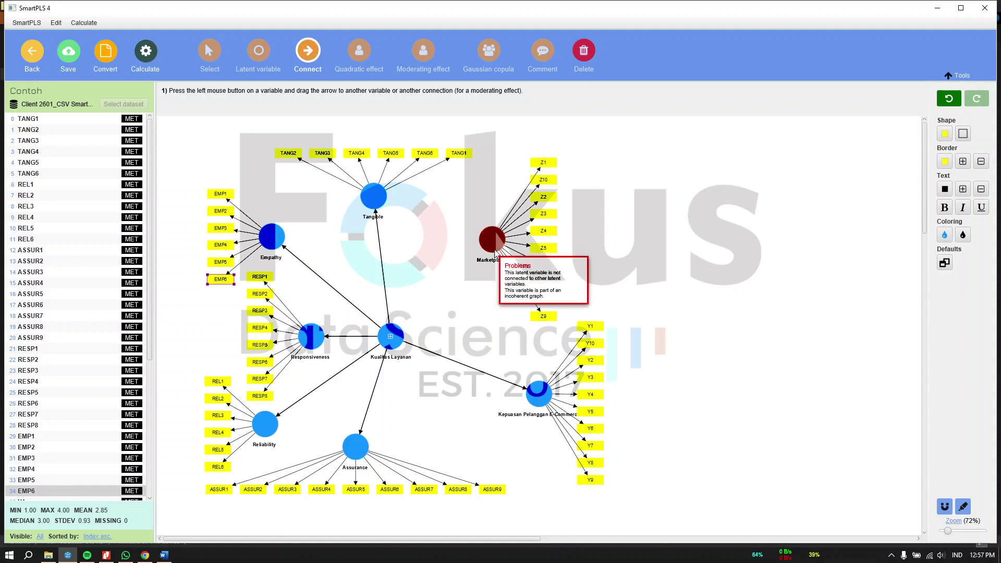
drag(495, 256, 461, 368)
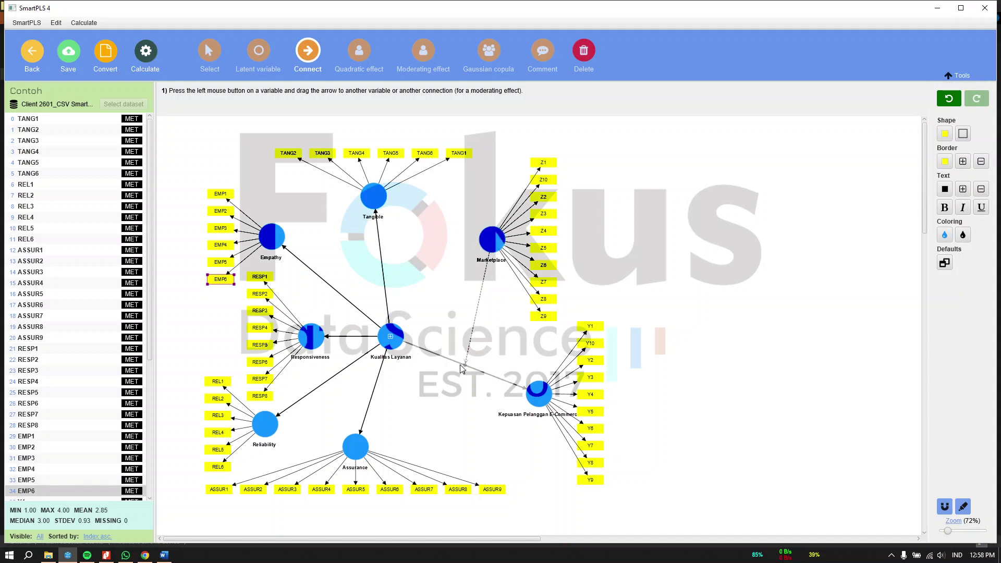
Move Tangible slightly right, Assurance right and down, and Responsiveness slightly left in the diagram, and save the model
click(209, 50)
drag(374, 208, 385, 209)
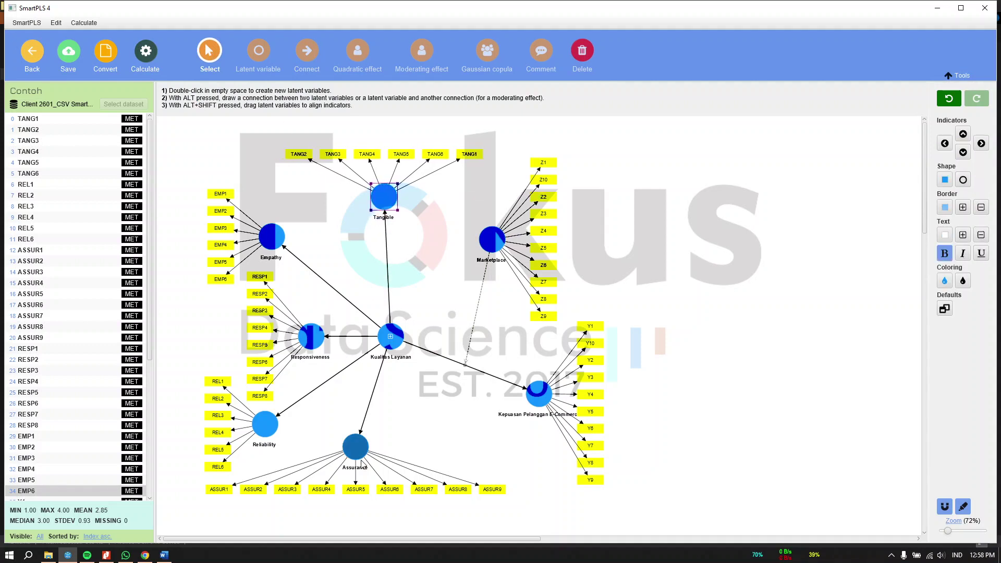
drag(358, 451, 379, 459)
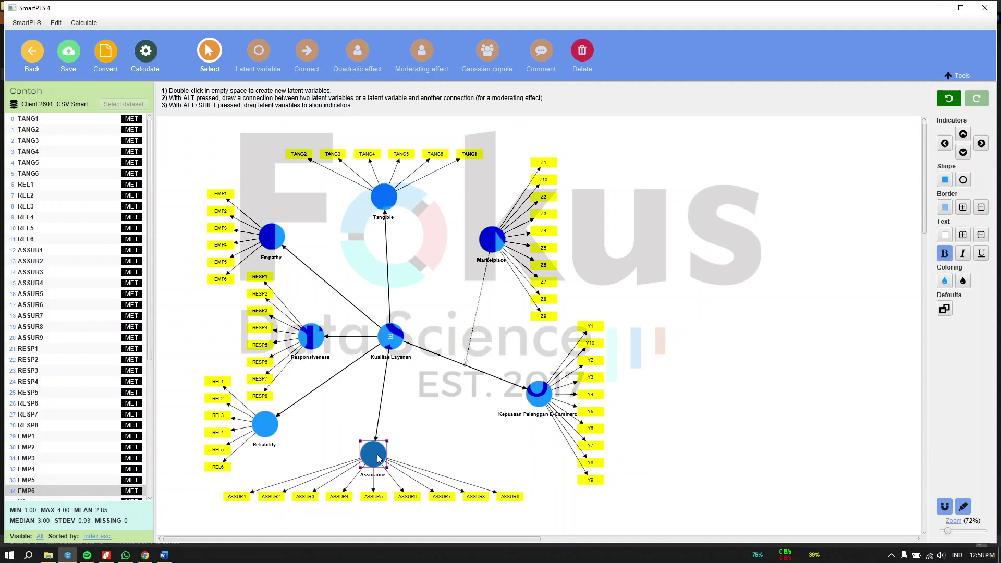
drag(311, 339, 305, 339)
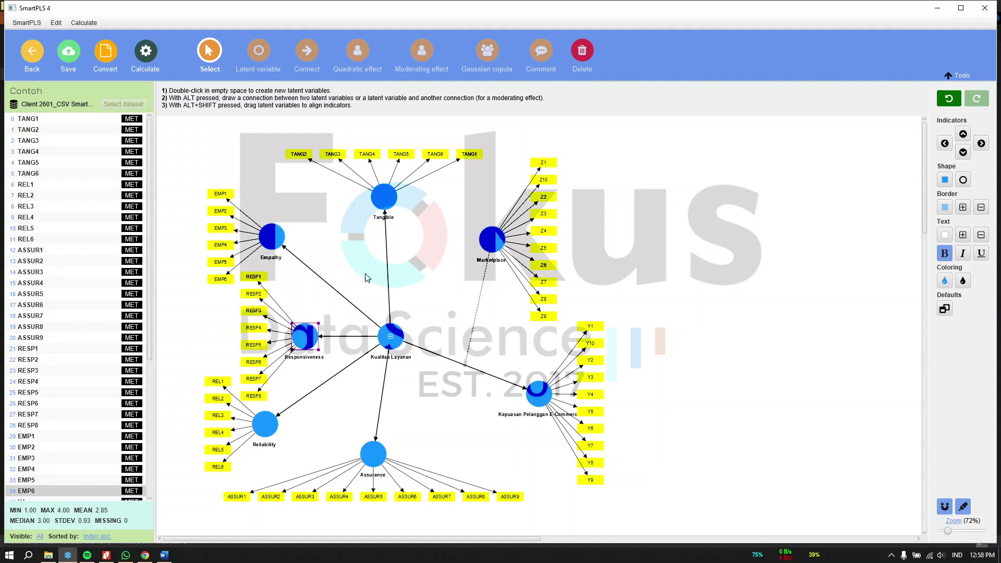
click(67, 58)
Switch to the Word report and review the Outer Model 1 diagram and the outer loadings and AVE table, and return to SmartPLS
click(164, 555)
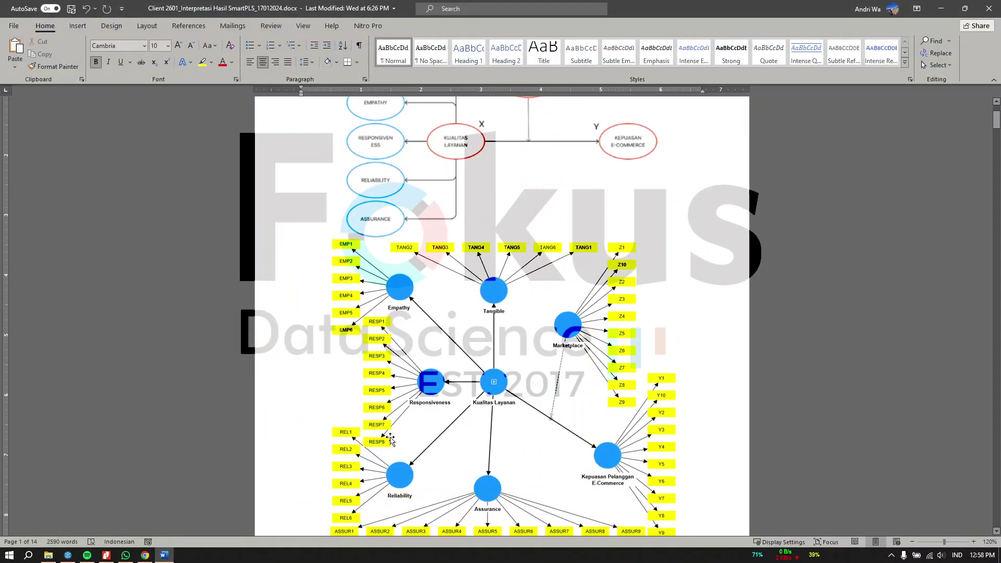
scroll(520, 402, down, 10)
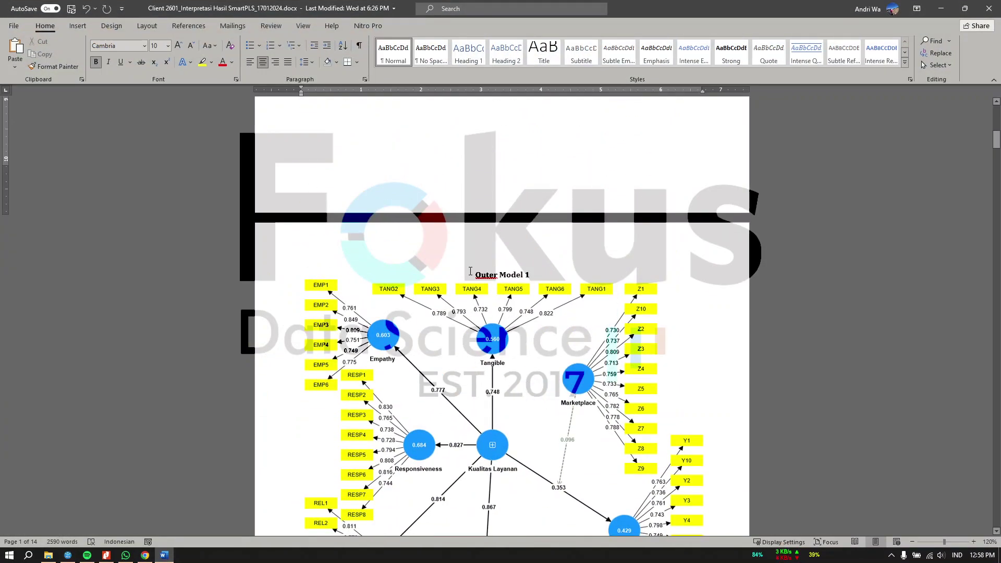
drag(470, 271, 528, 275)
scroll(536, 392, down, 7)
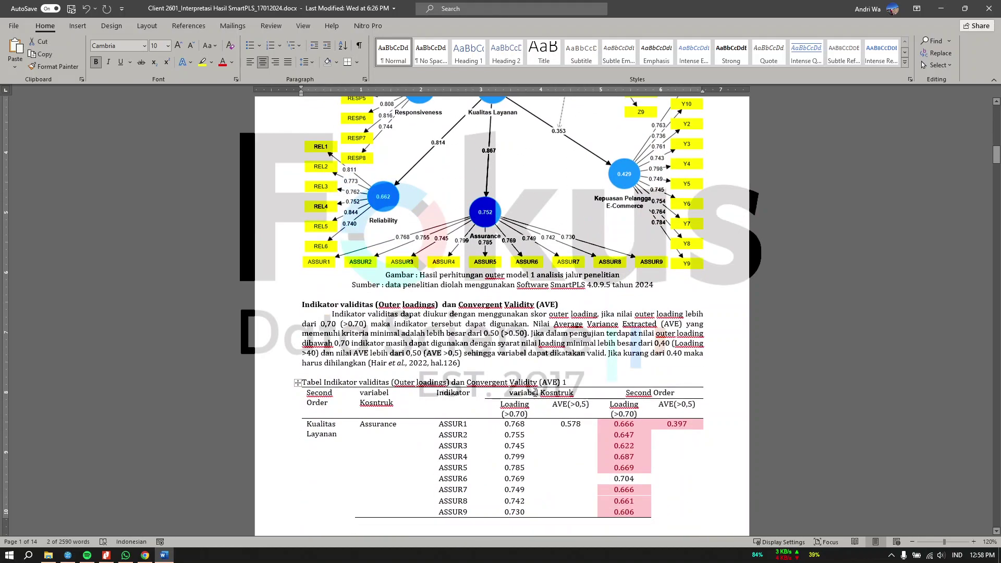
scroll(537, 392, down, 3)
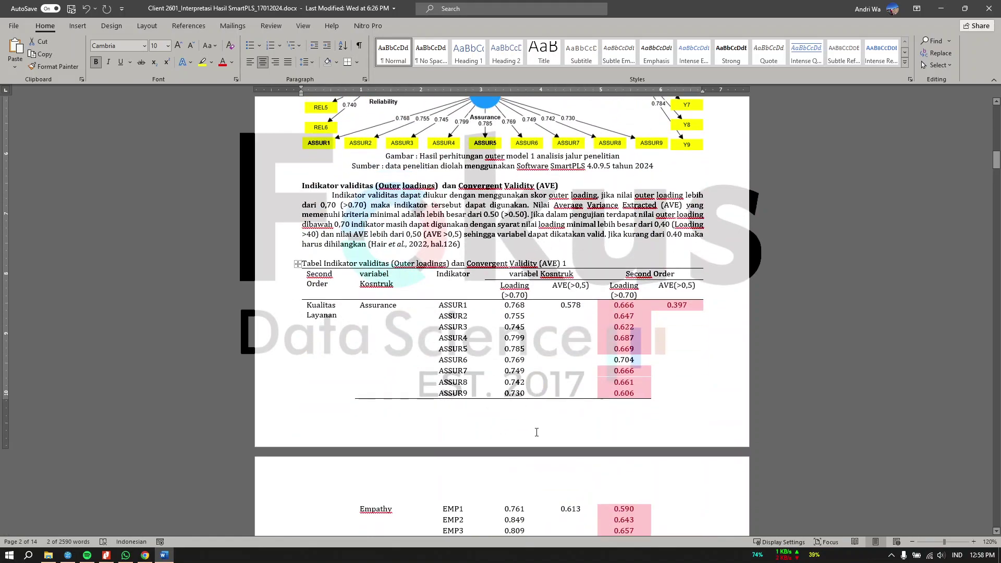
scroll(537, 432, up, 5)
scroll(517, 456, down, 20)
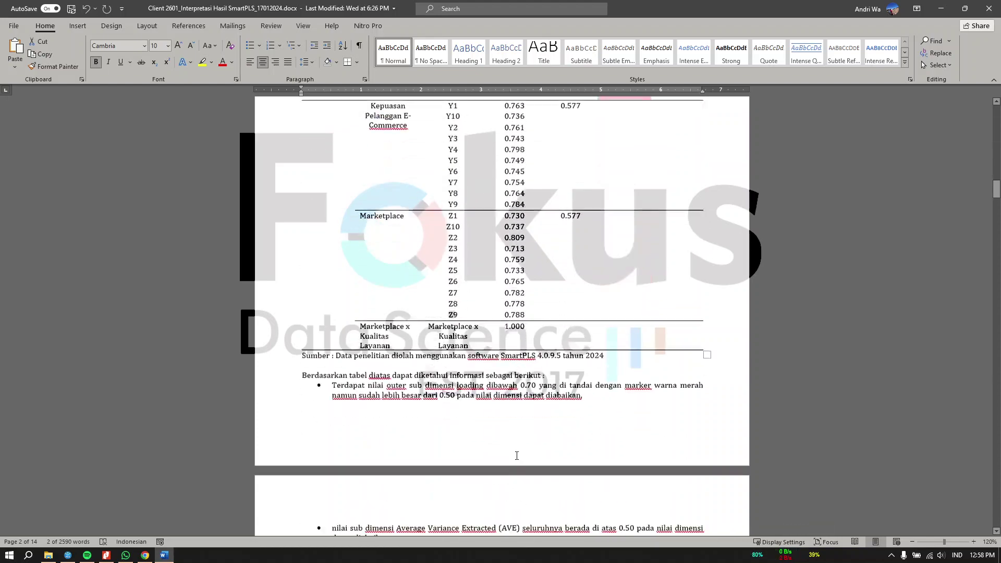
scroll(517, 456, down, 13)
scroll(516, 453, up, 20)
scroll(515, 445, down, 17)
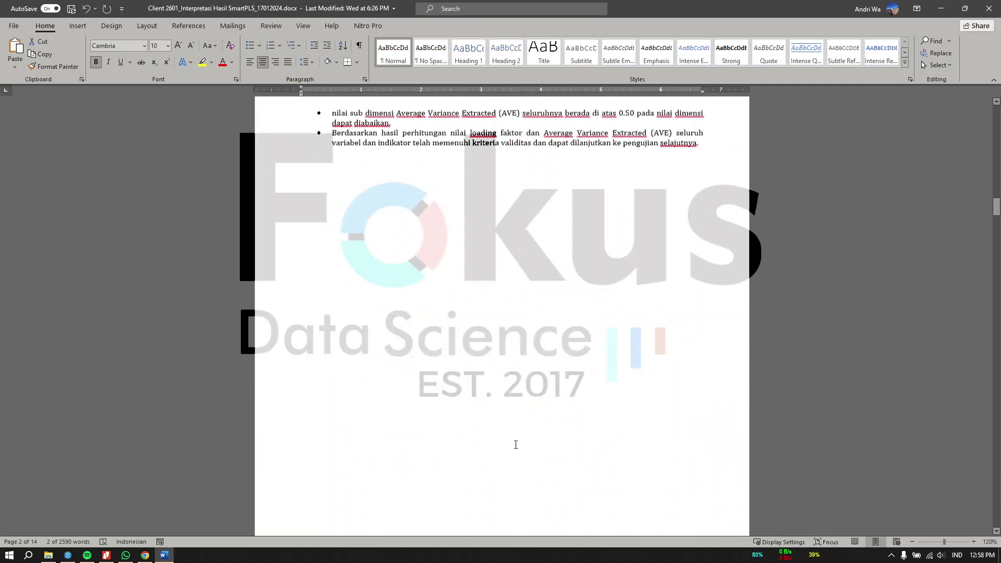
scroll(516, 444, up, 20)
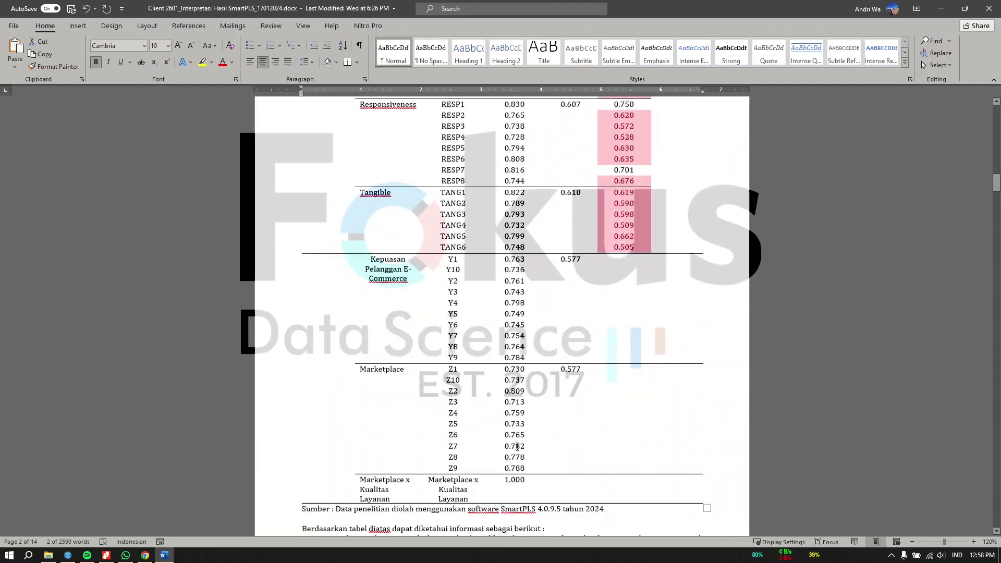
click(941, 9)
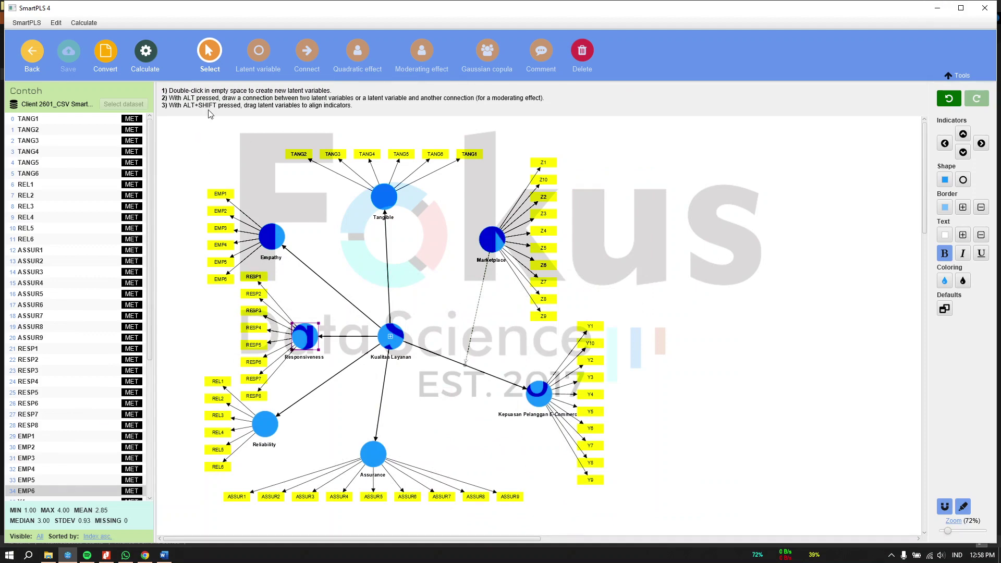
Run the PLS-SEM algorithm with Path weighting, Standardized results and Default initial weights, and open the report
click(146, 50)
click(177, 68)
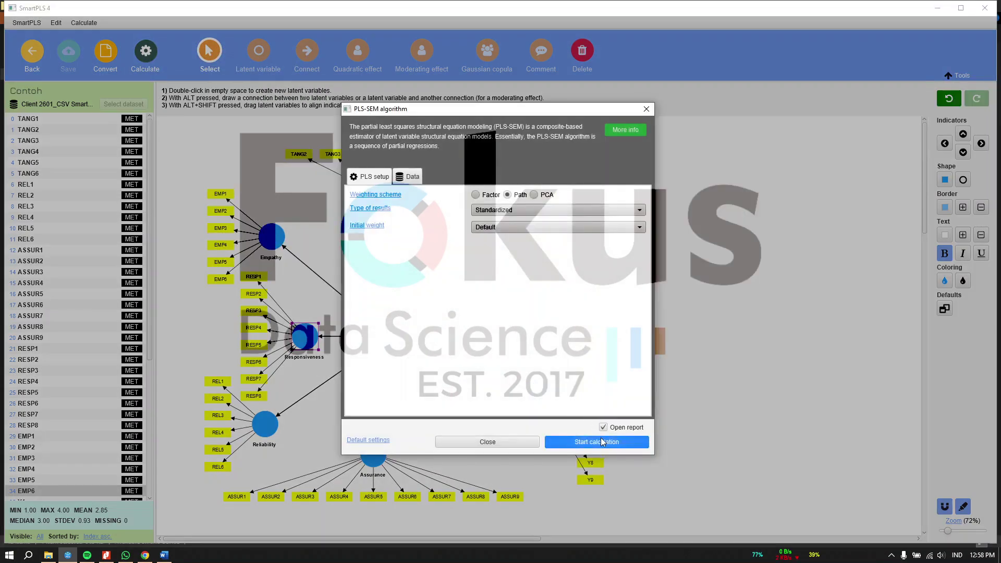
click(606, 447)
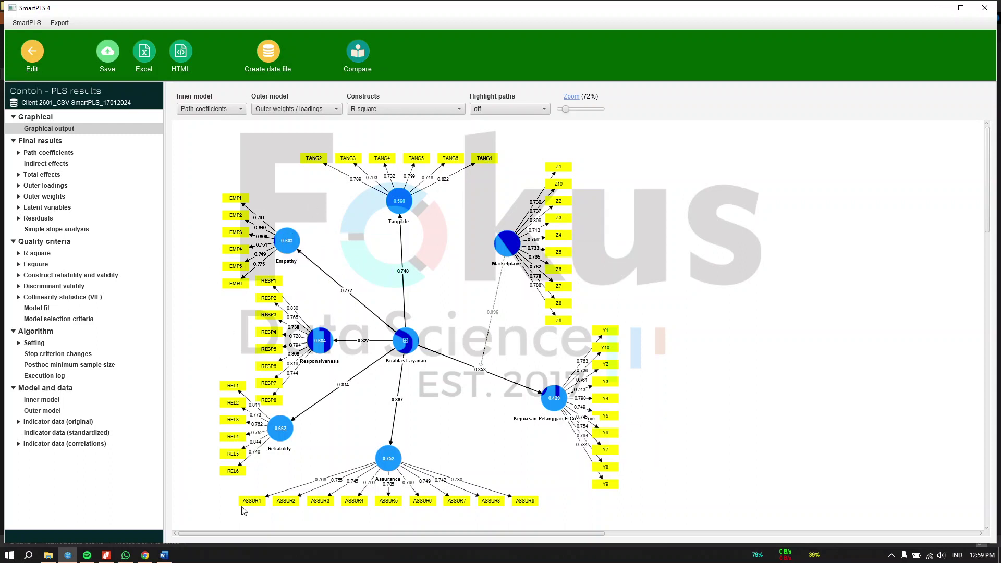
Save the results report in the Contoh 2 project under the name PLSAlgorithm 2
click(108, 50)
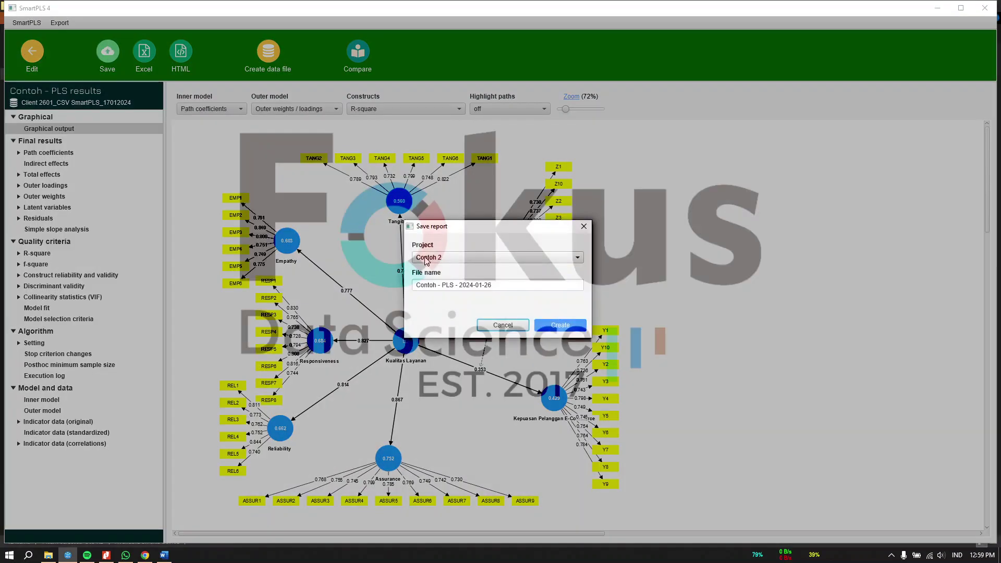
triple_click(498, 290)
text(PLS)
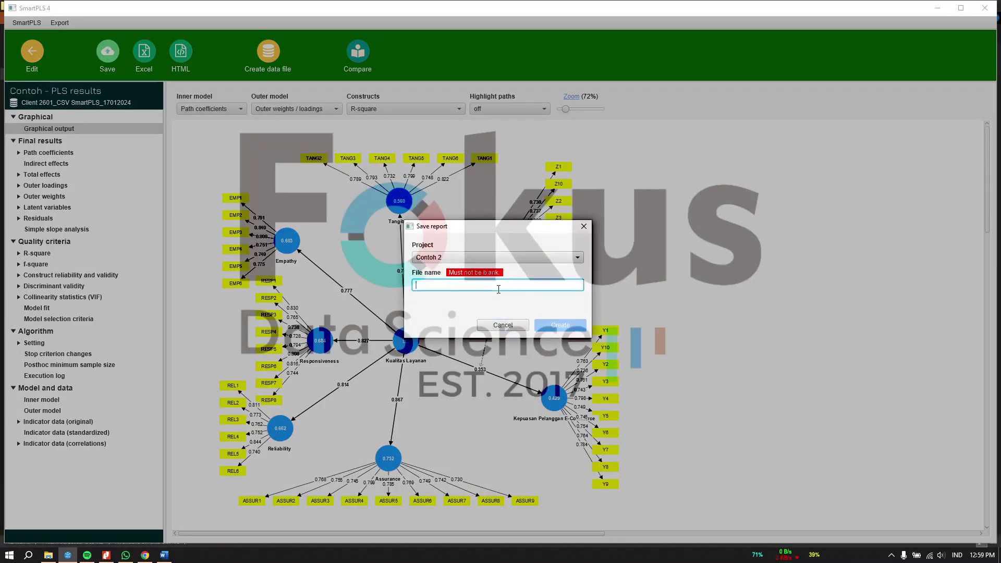
text(Algorithm )
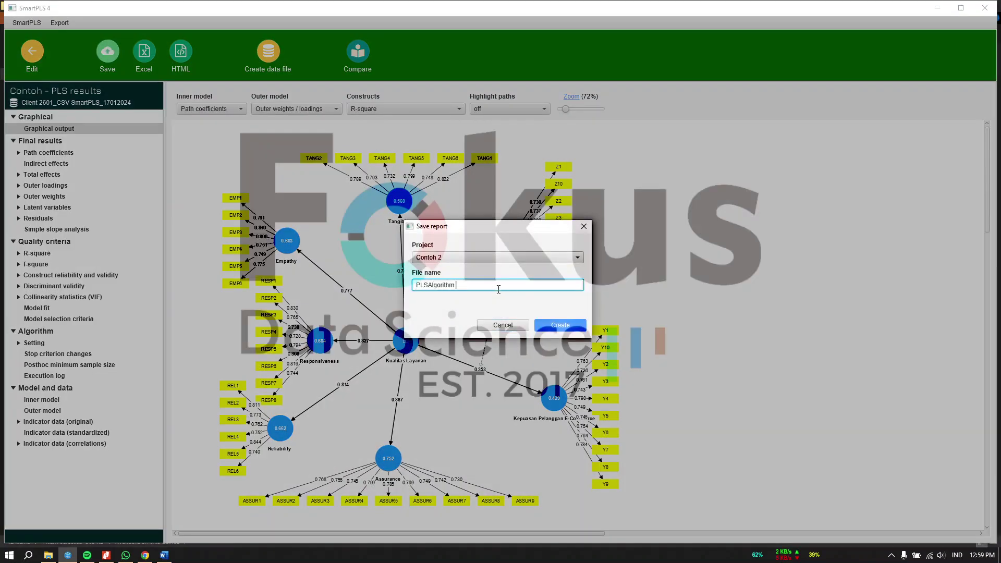
text(2)
click(558, 325)
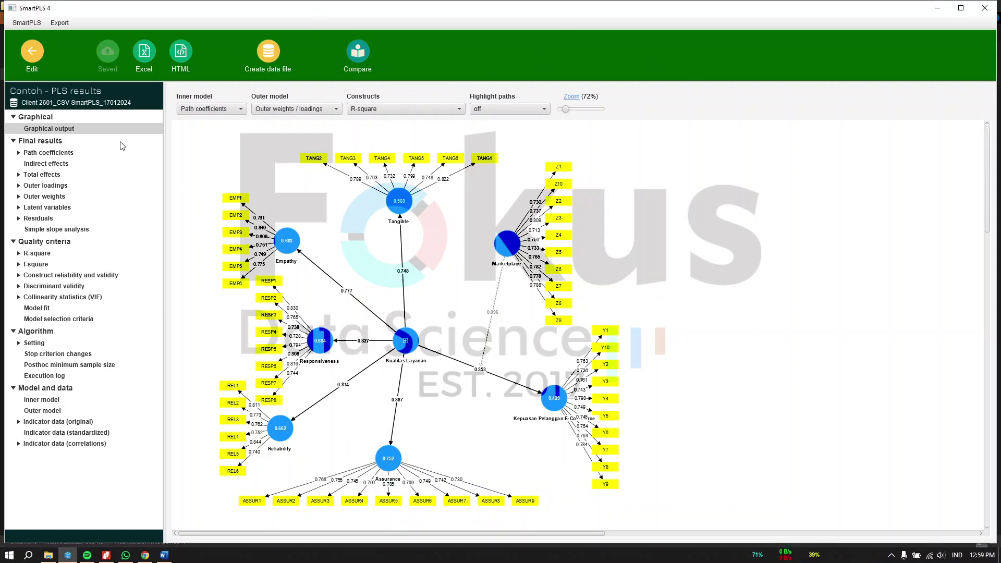
Prepare an Excel export of the results named PLSAlgorithm 1 in the client's SmartPLS4_800k folder, and cancel it without saving
click(147, 56)
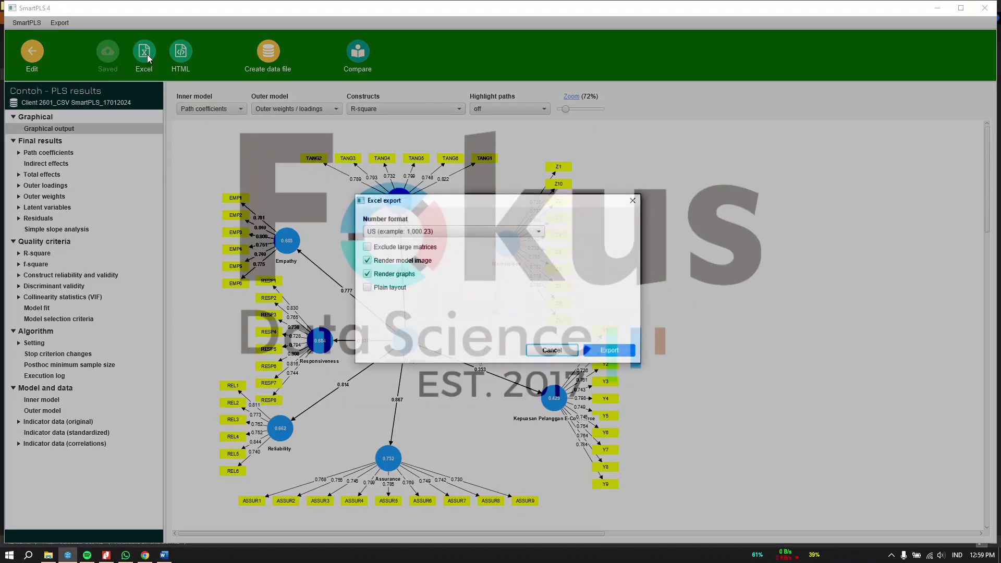
click(617, 351)
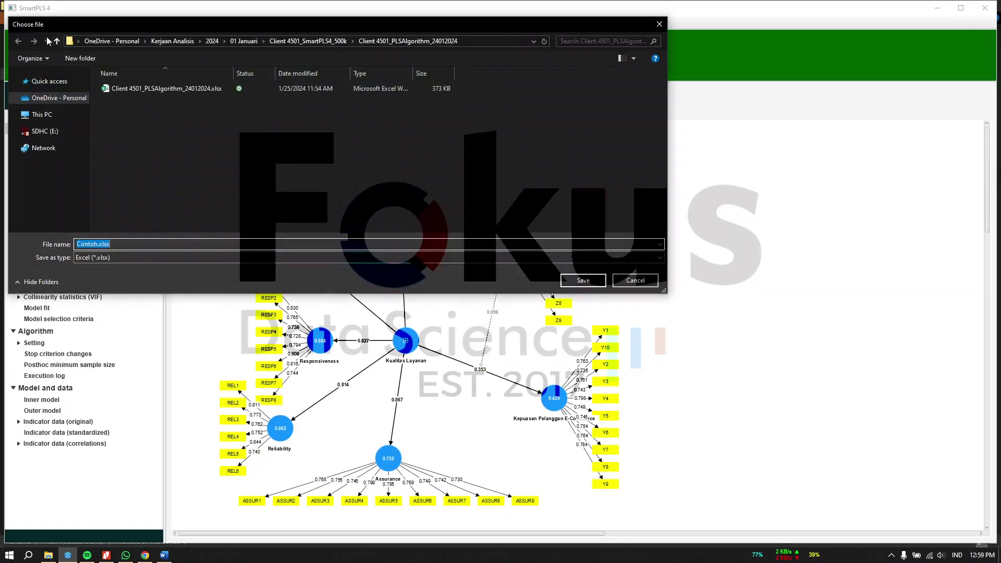
click(61, 43)
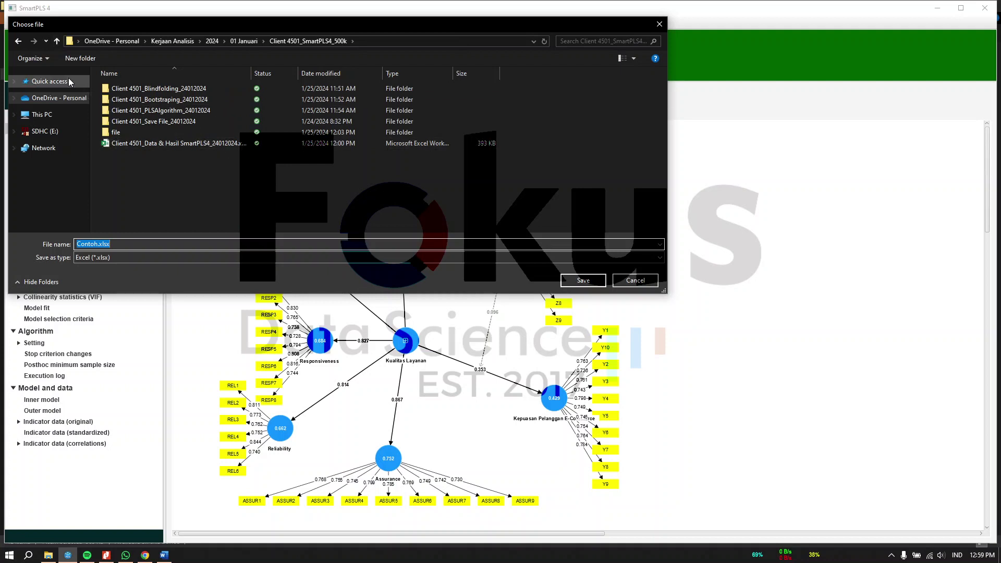
click(57, 41)
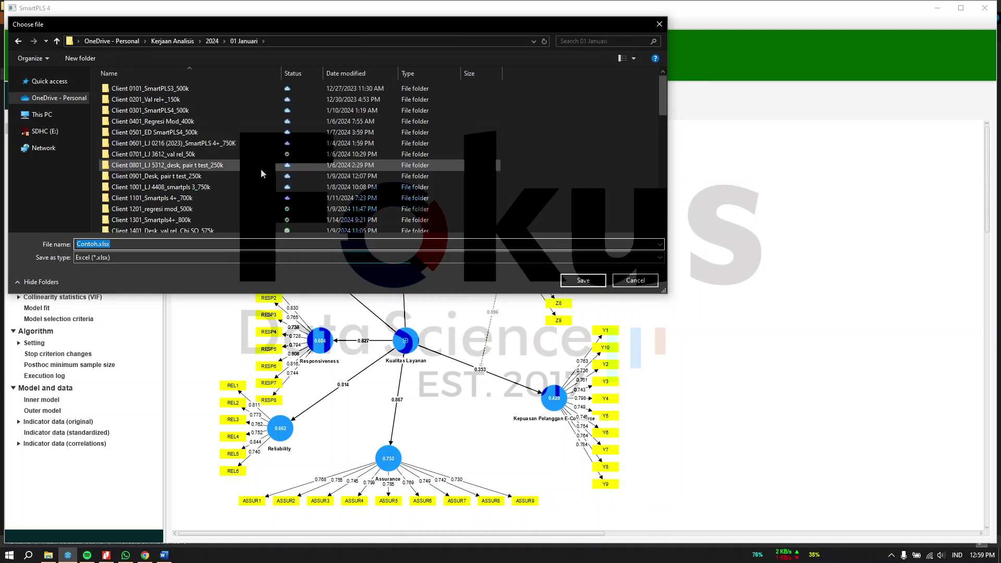
scroll(262, 174, down, 4)
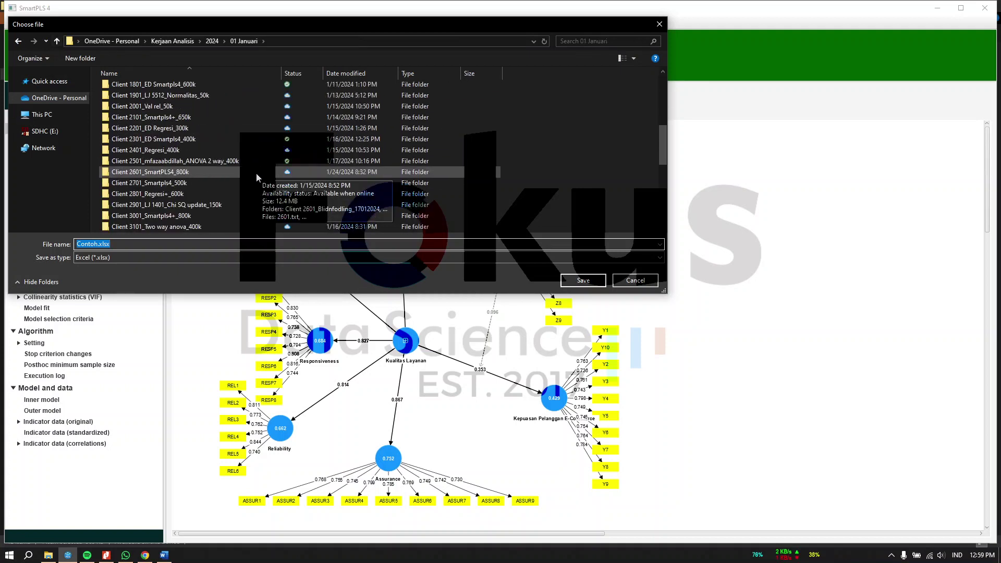
click(256, 177)
double_click(255, 173)
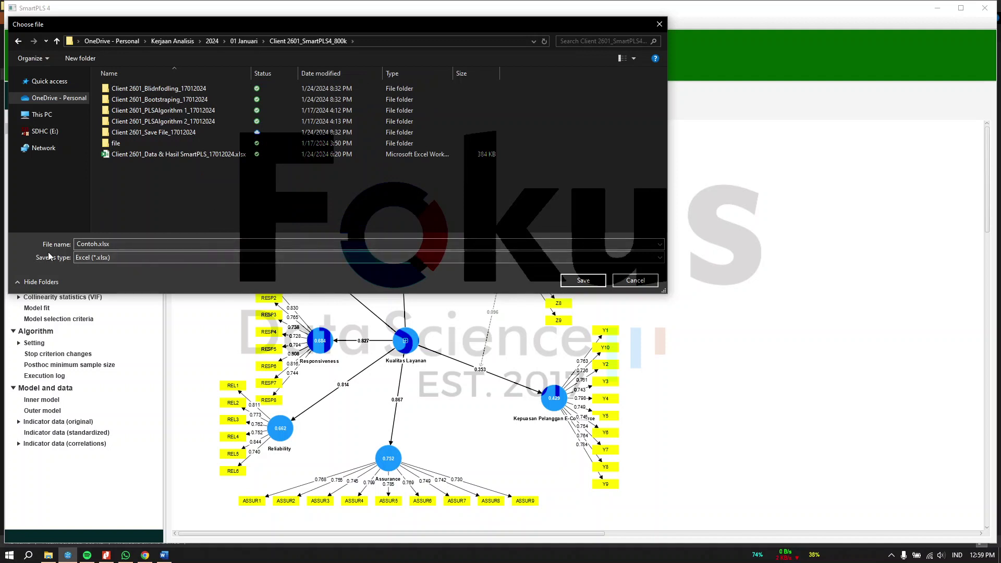
click(137, 244)
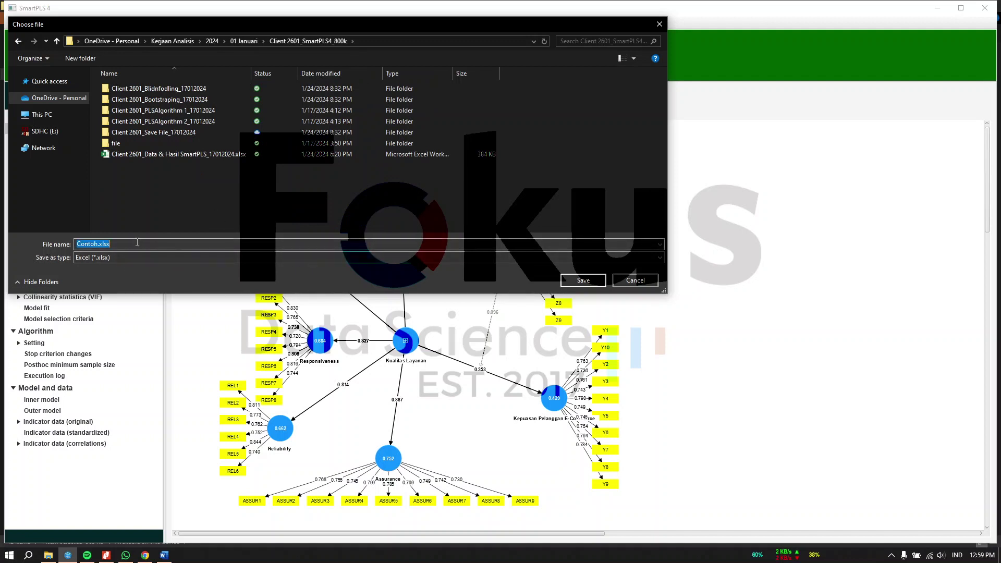
key(BackSpace)
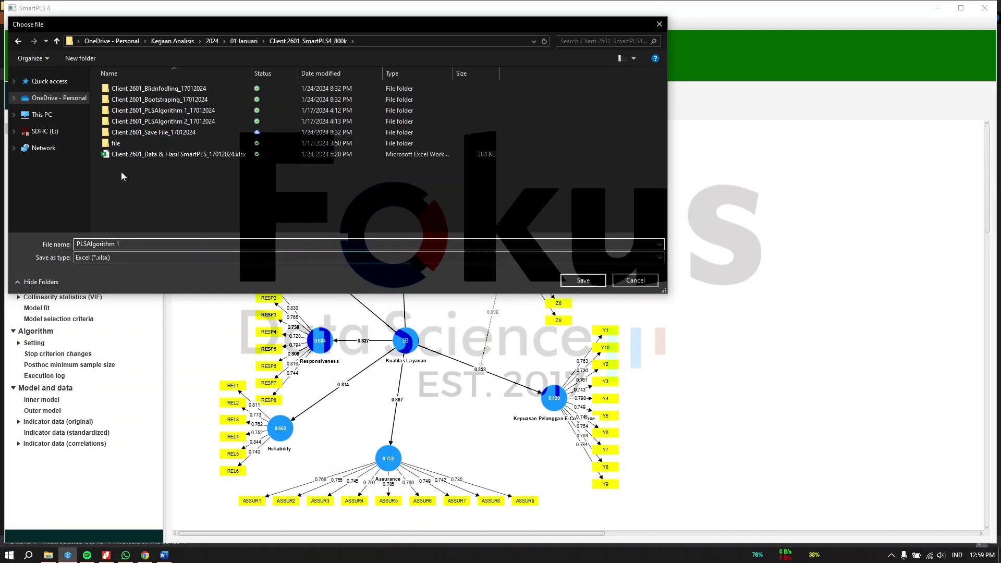
click(631, 282)
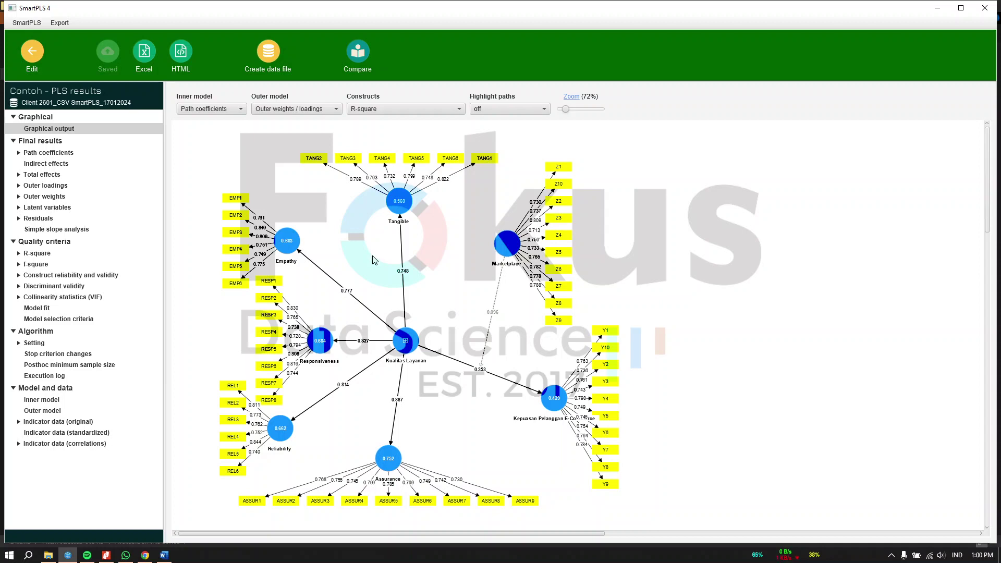
Switch to Word to find the section on outer loadings and convergent validity, and return to SmartPLS
click(163, 555)
scroll(532, 368, up, 2)
scroll(532, 368, up, 5)
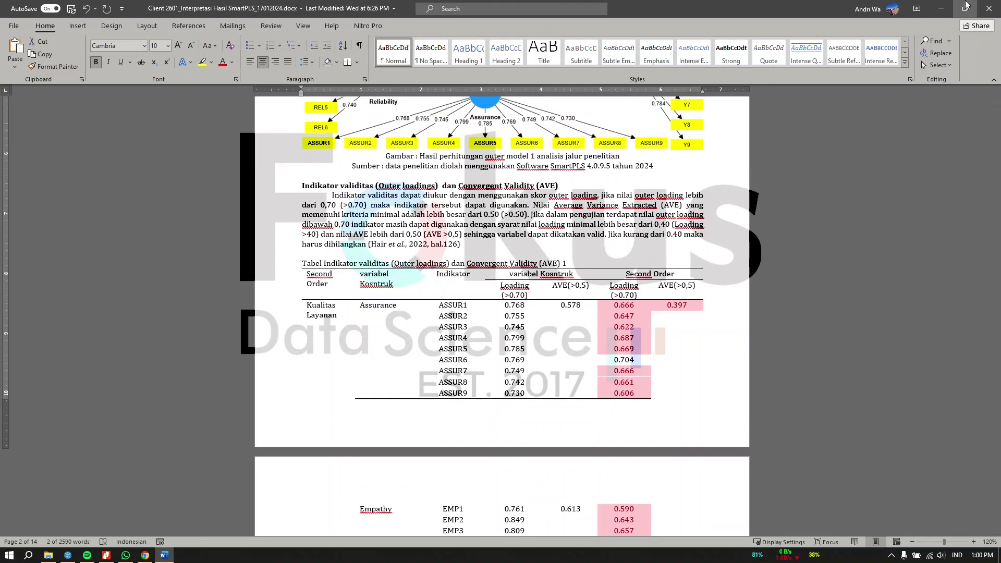
click(942, 8)
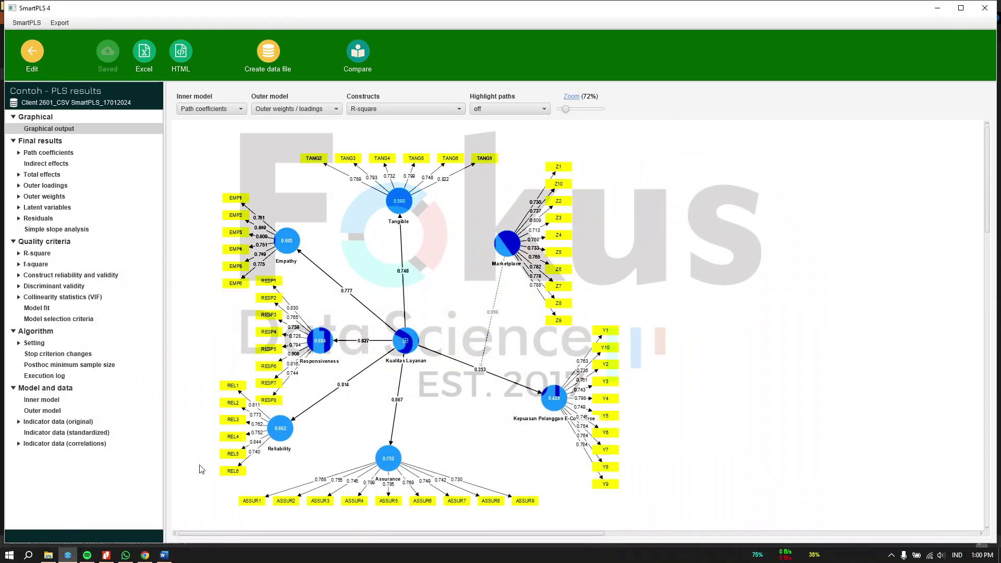
Examine the construct-level and Second Order loading and AVE columns of the Word validity table, and return to the SmartPLS results
mouse_move(163, 555)
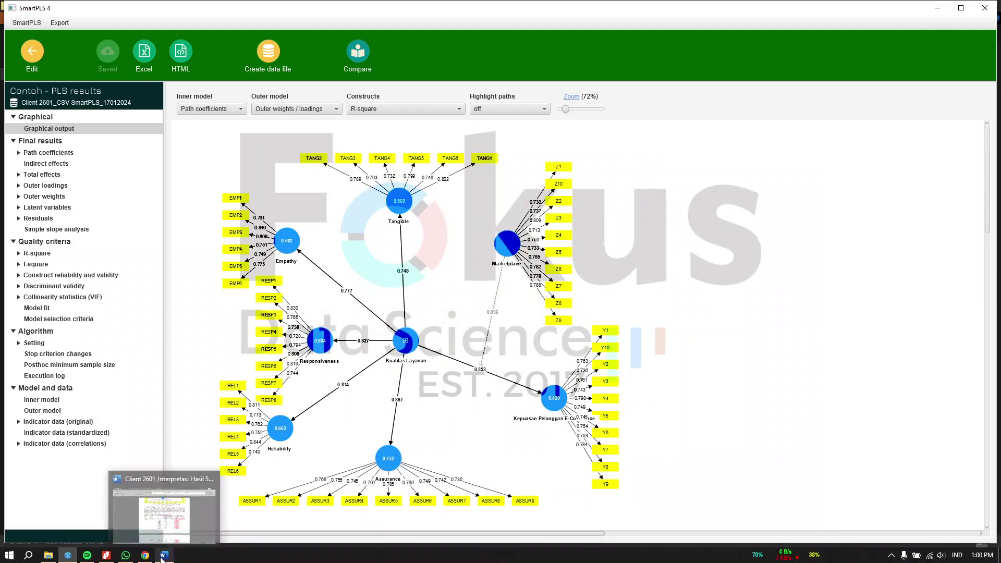
click(174, 525)
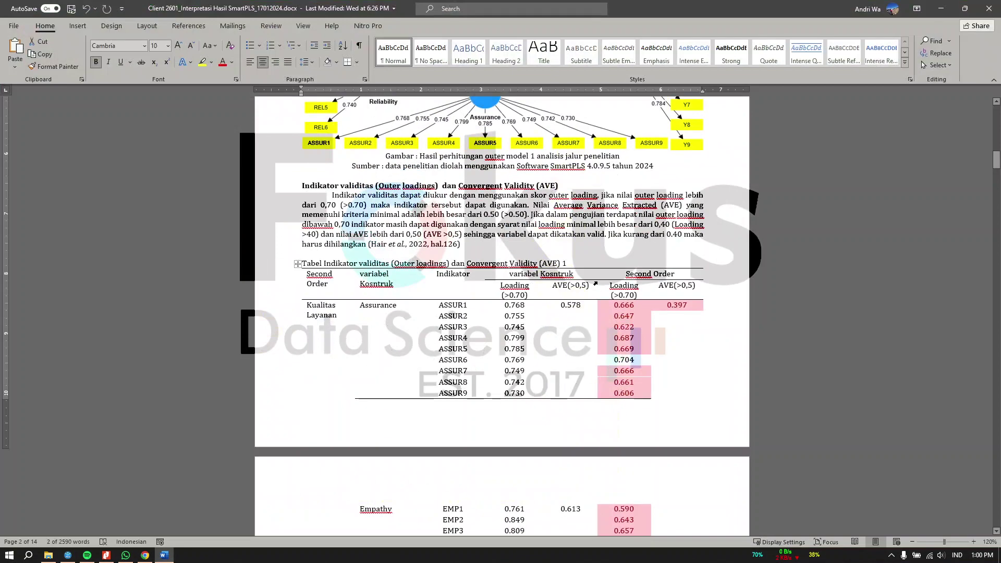
scroll(594, 284, down, 2)
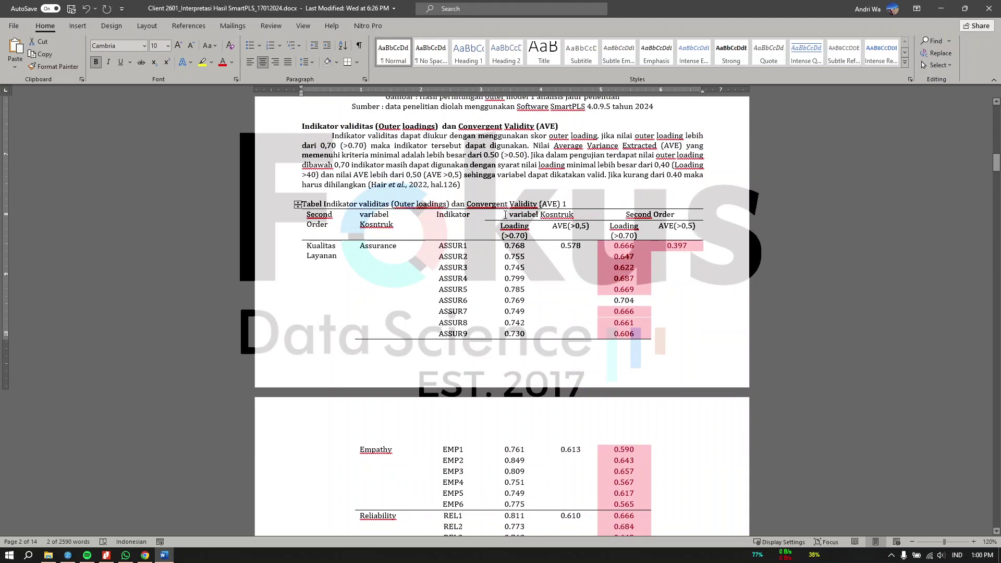
drag(573, 215, 527, 256)
scroll(526, 298, down, 6)
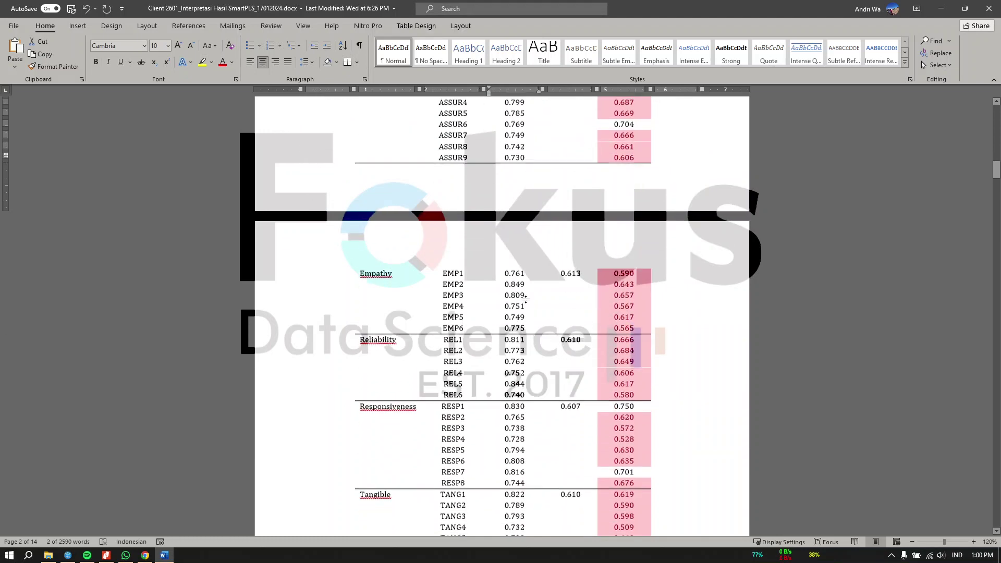
scroll(686, 227, up, 10)
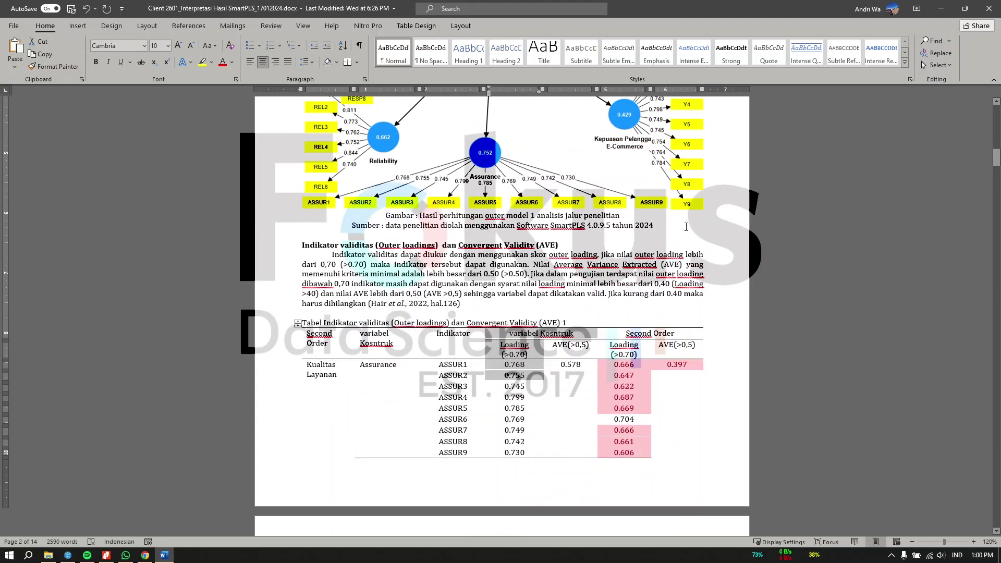
click(619, 338)
scroll(638, 362, down, 15)
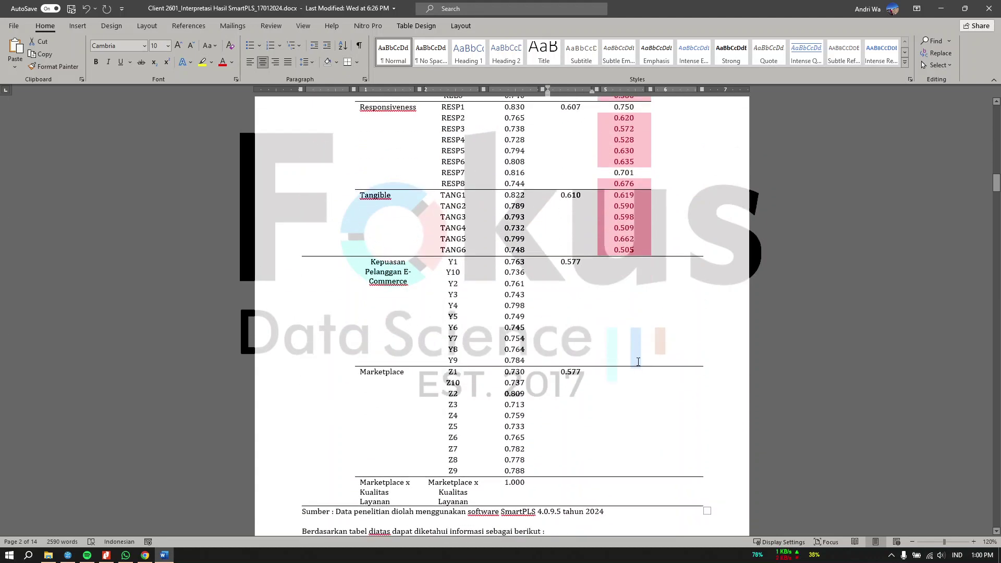
scroll(638, 362, up, 10)
click(941, 8)
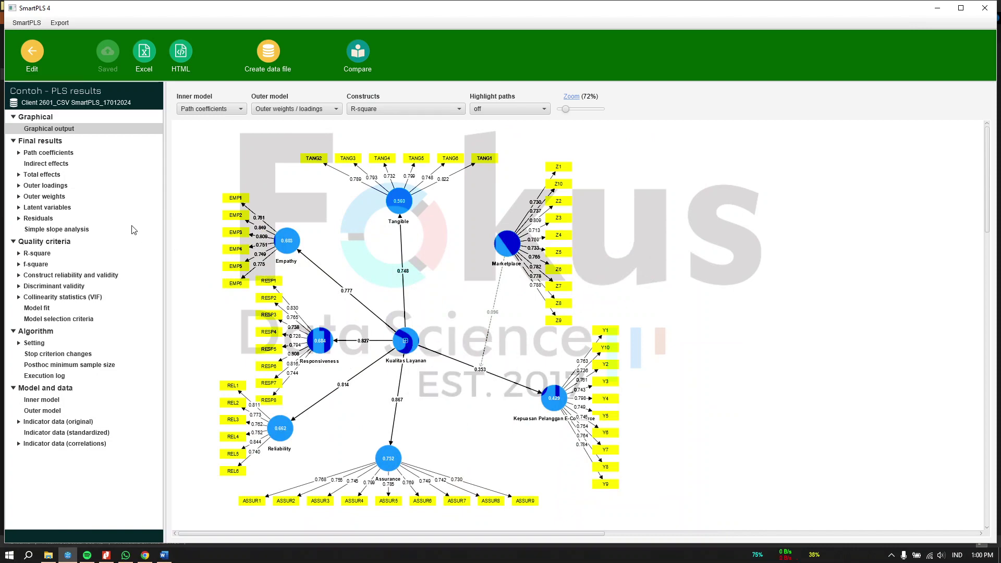
Examine the outer loadings matrix for the first-order constructs, Kualitas Layanan, Kepuasan Pelanggan E-Commerce and Marketplace
click(60, 187)
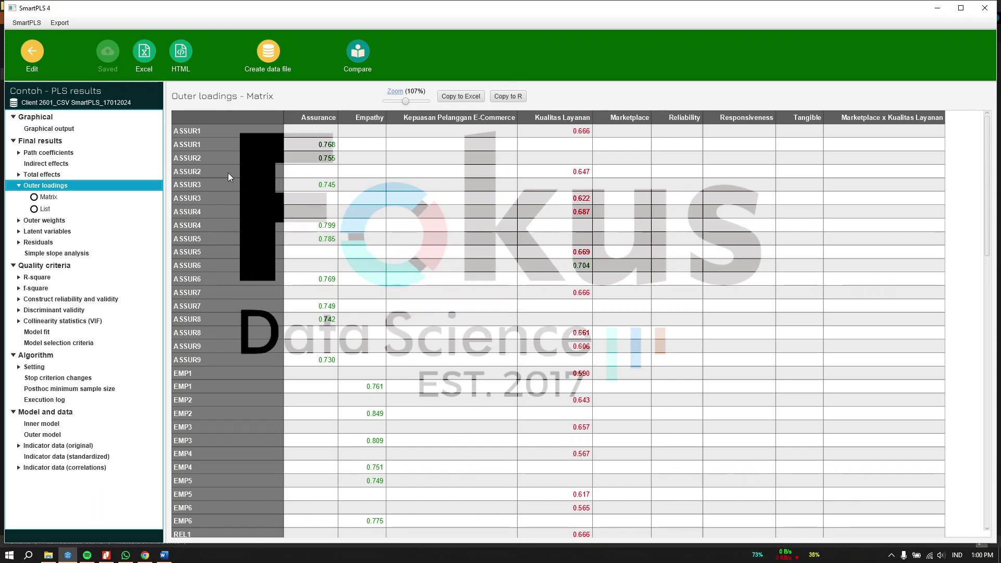
scroll(275, 165, down, 15)
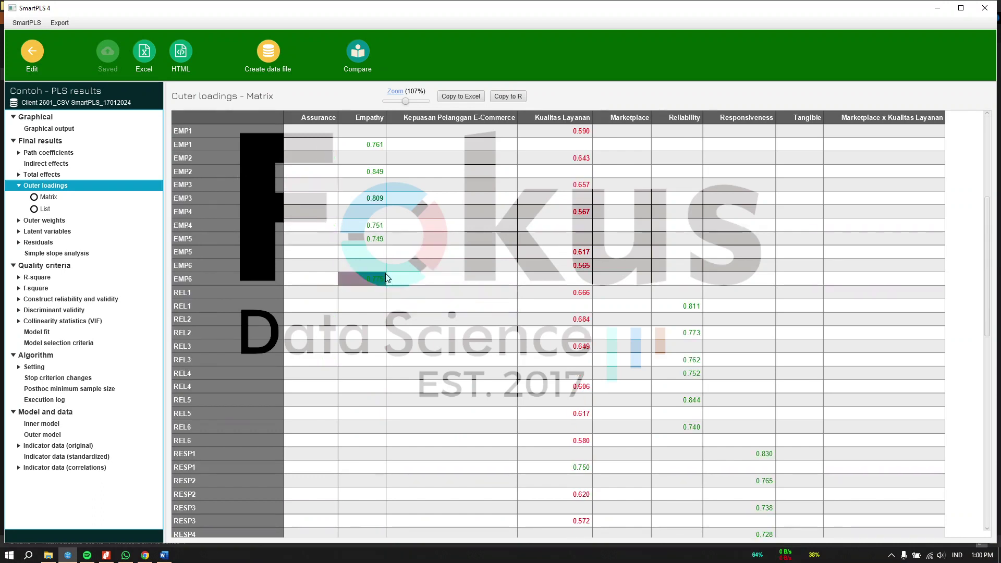
scroll(678, 350, up, 15)
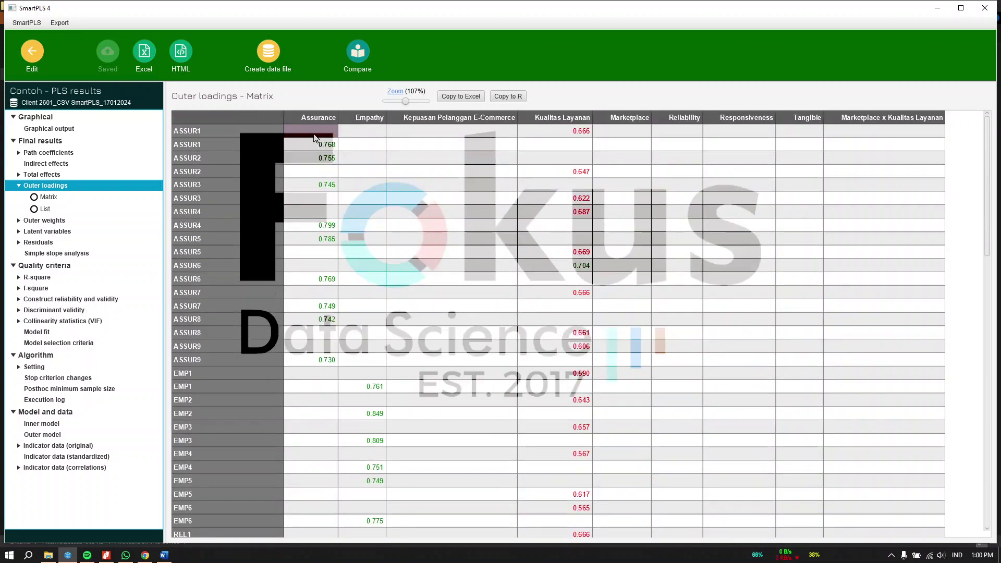
scroll(355, 355, down, 2)
scroll(574, 360, down, 6)
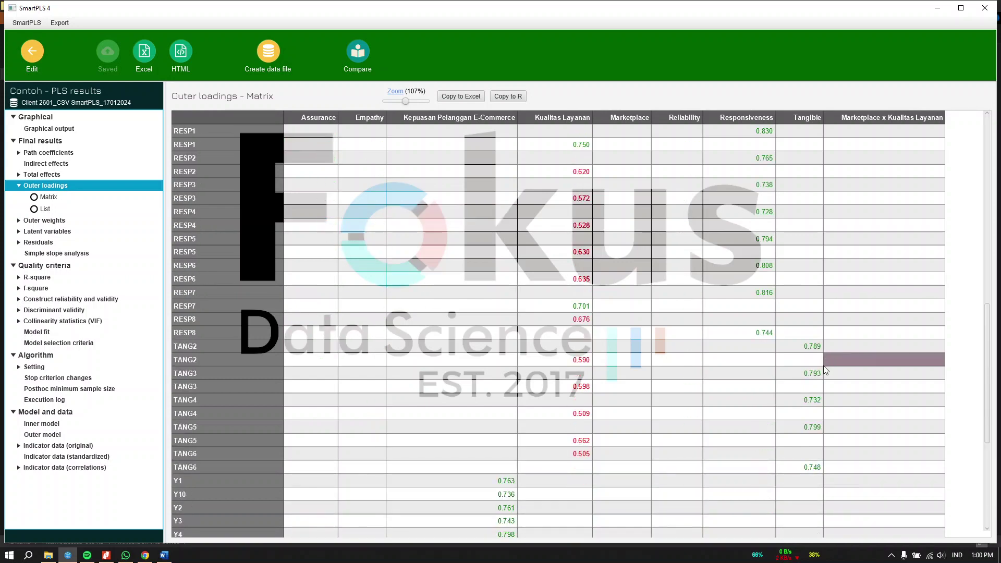
scroll(829, 367, up, 3)
scroll(831, 375, up, 8)
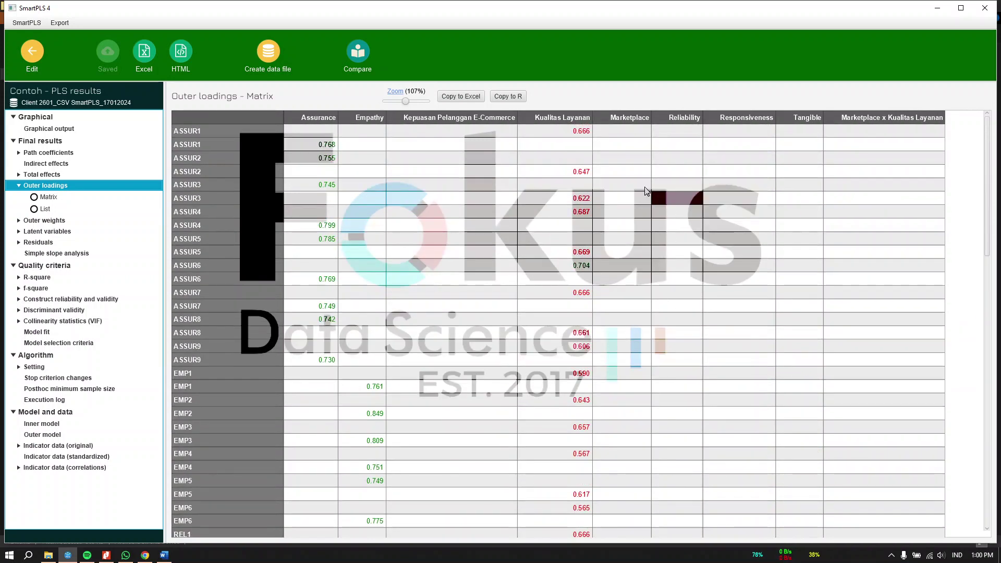
scroll(558, 367, down, 10)
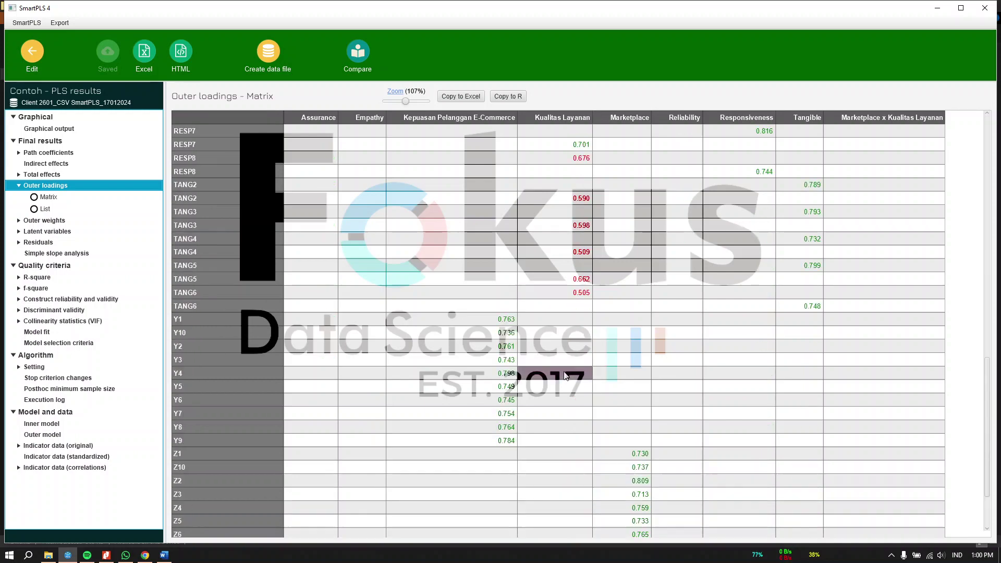
scroll(584, 354, up, 10)
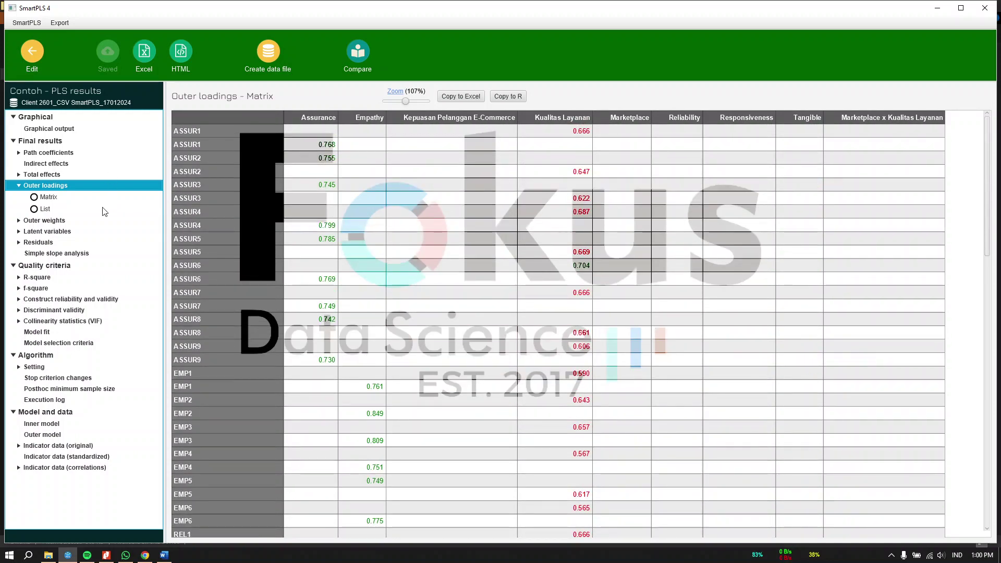
Review the construct reliability and validity overview, and inspect the Tangible construct's results in the graphical output
click(94, 301)
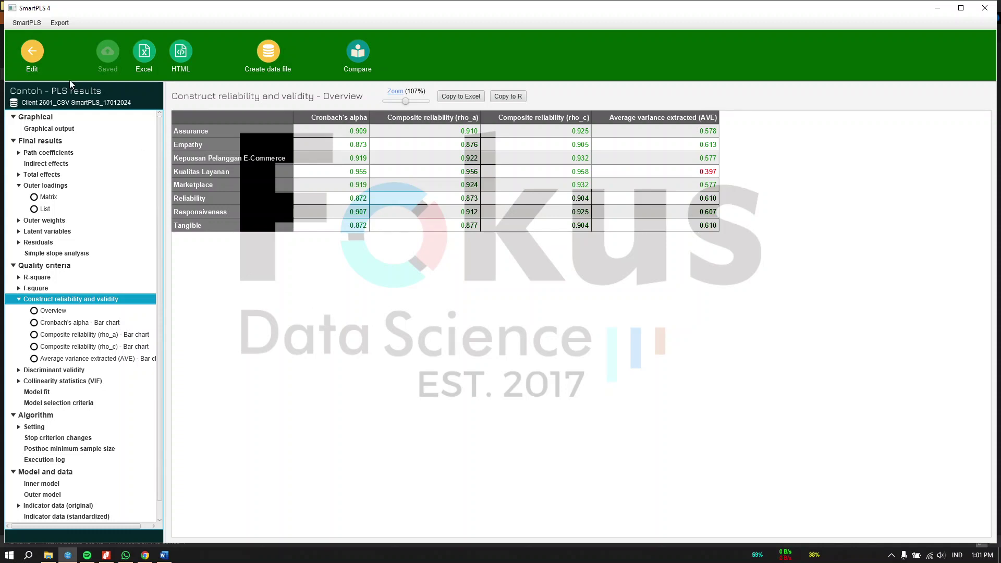
click(32, 51)
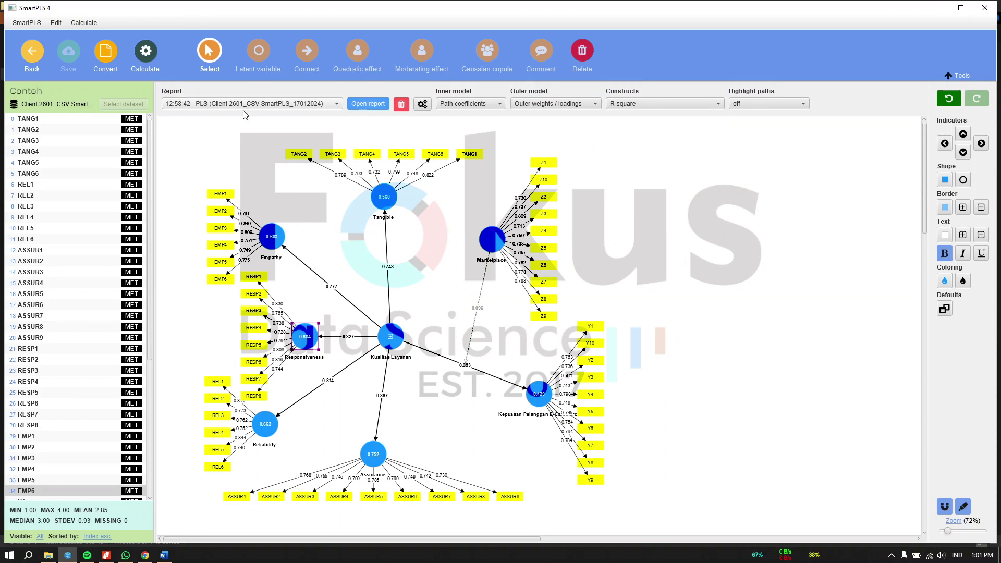
click(363, 103)
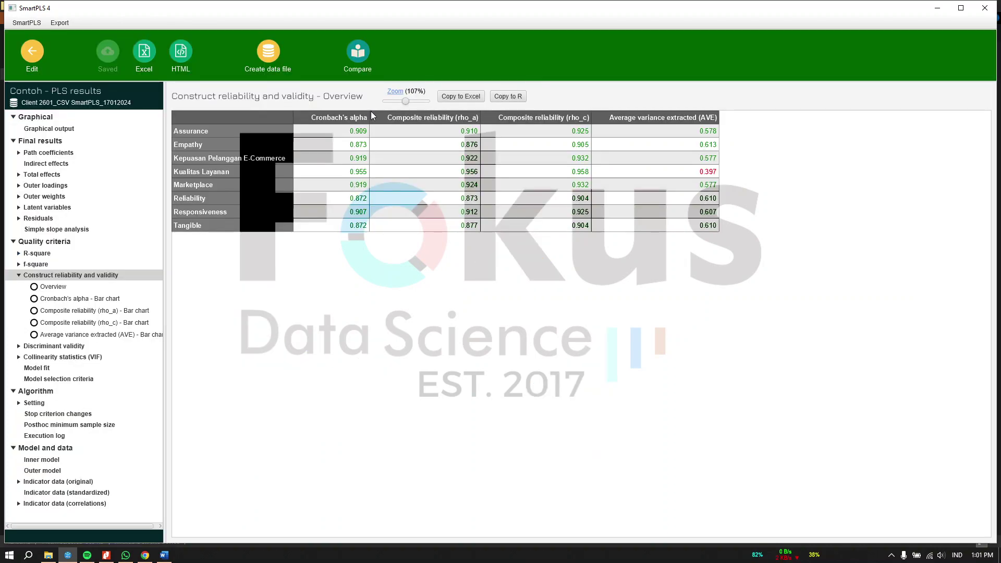
click(57, 130)
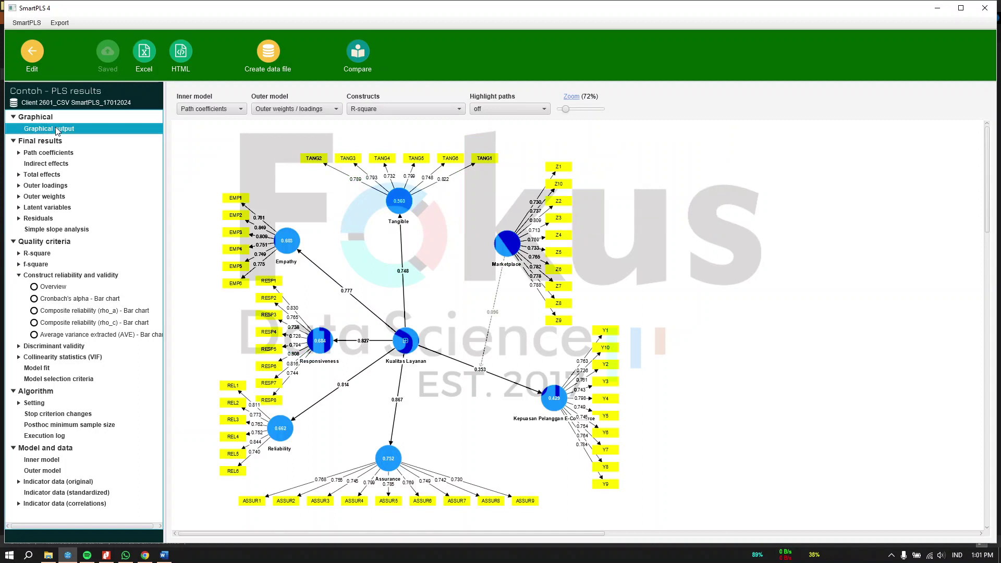
mouse_move(397, 204)
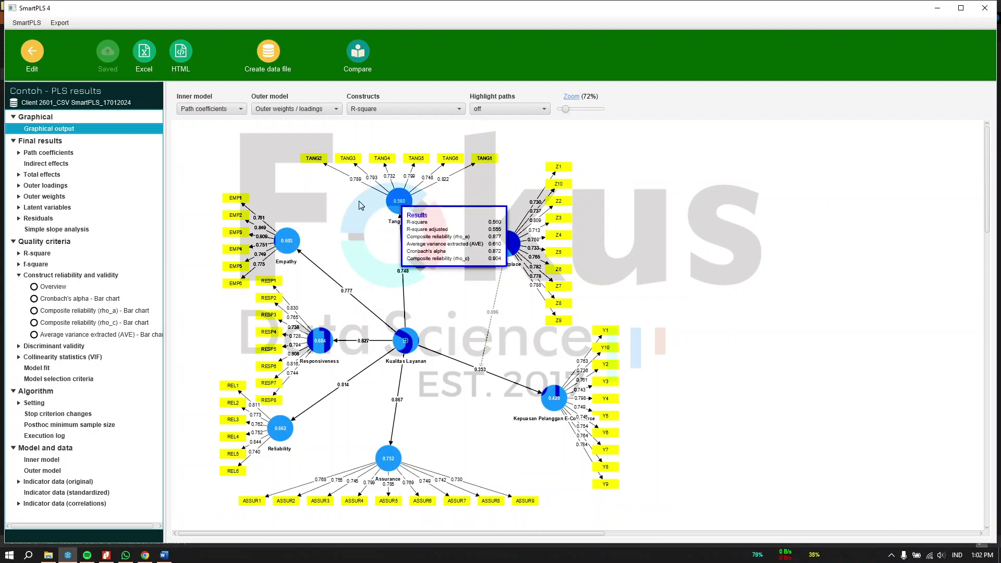
Create a new data file in the Contoh 2 project from the manifest and latent variable scores
click(277, 56)
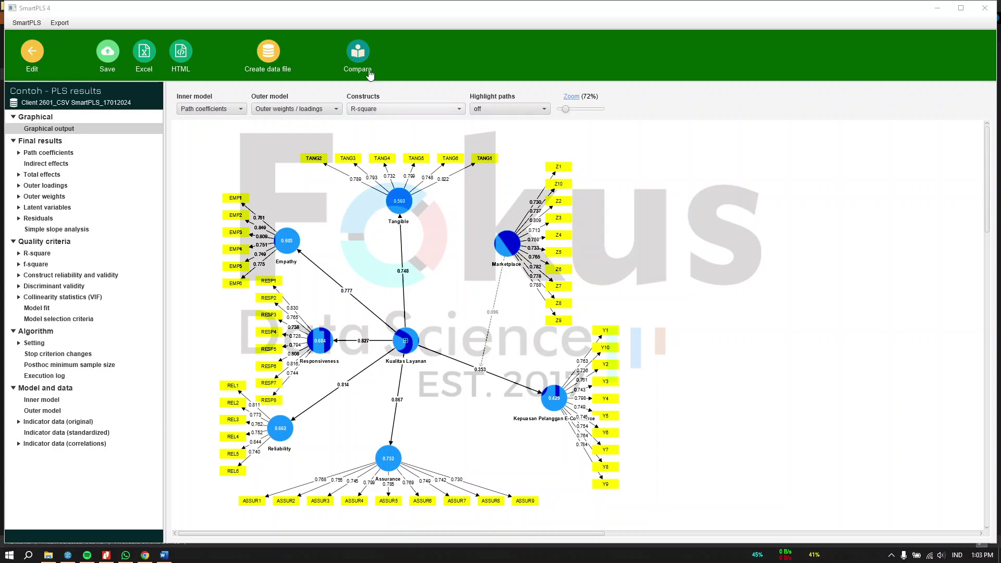
click(268, 54)
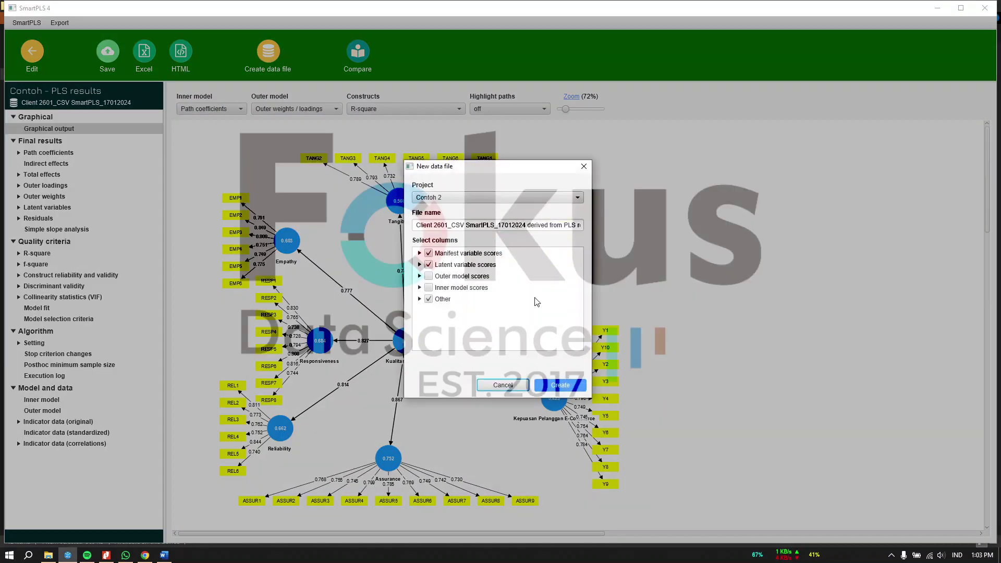
click(571, 386)
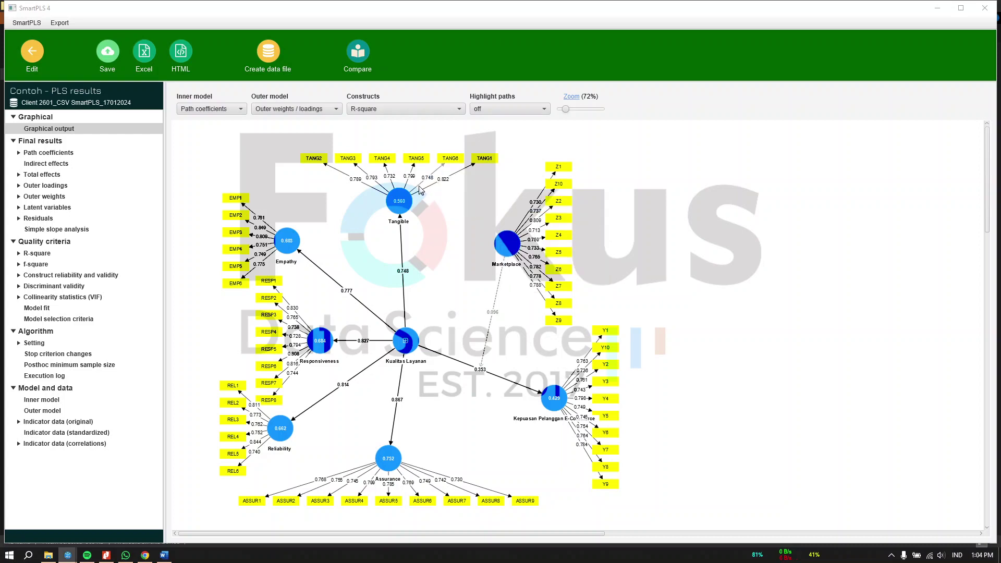
Return to the workspace and open the data file derived from the PLS results in the Contoh 2 project
click(32, 59)
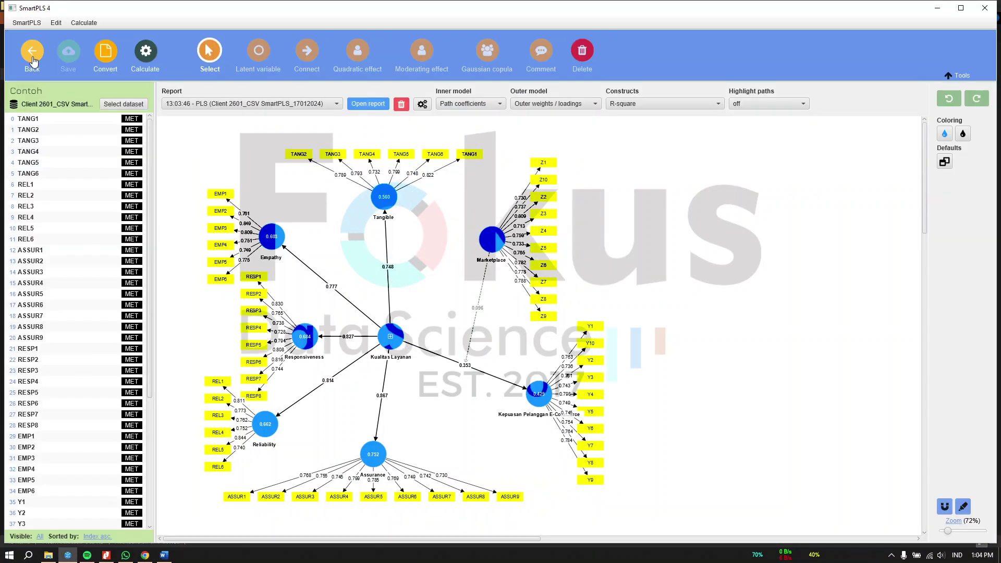
click(32, 58)
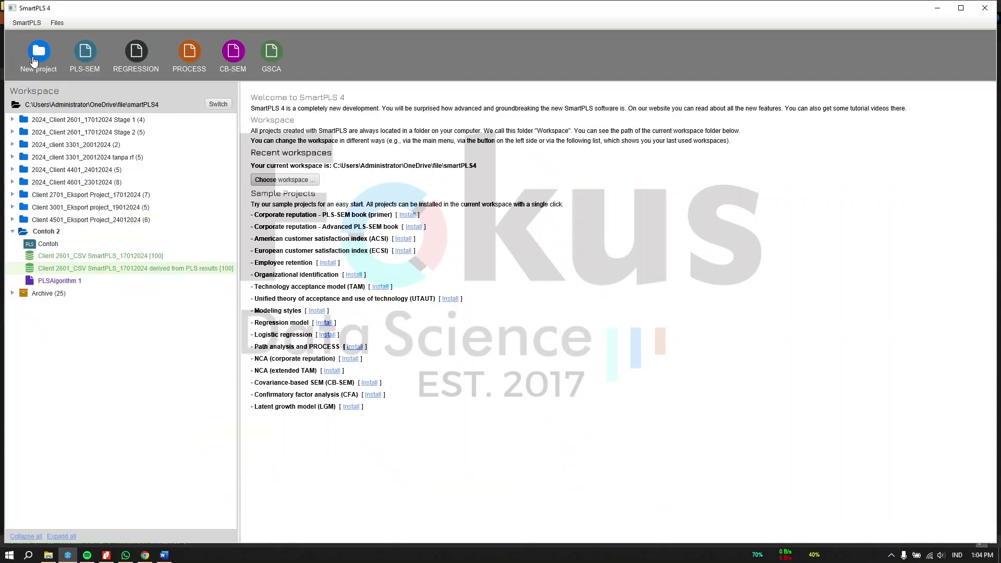
click(102, 268)
double_click(100, 269)
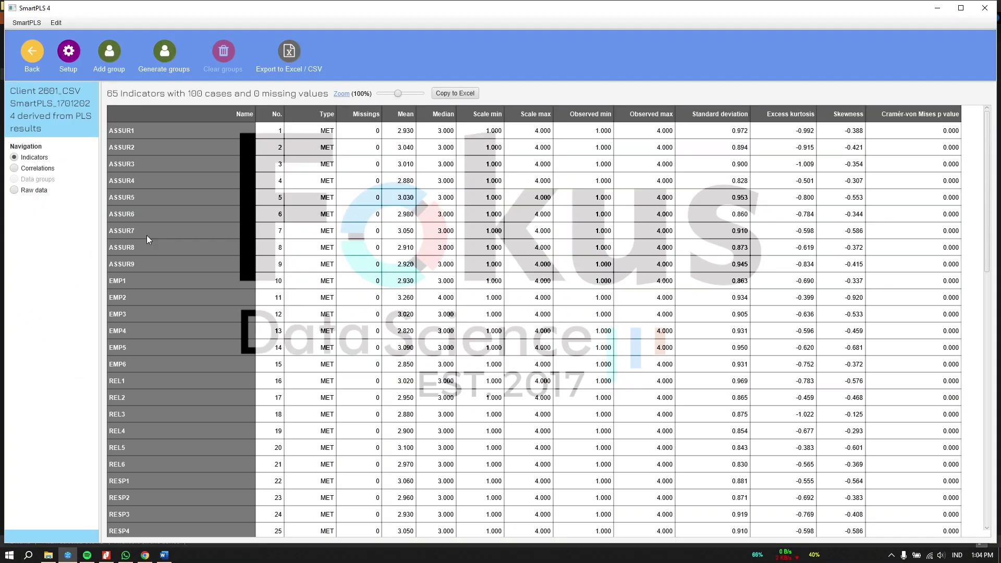
Export the derived data set as a CSV file named stage 2 raw in the client's SmartPLS4_800k folder
click(290, 54)
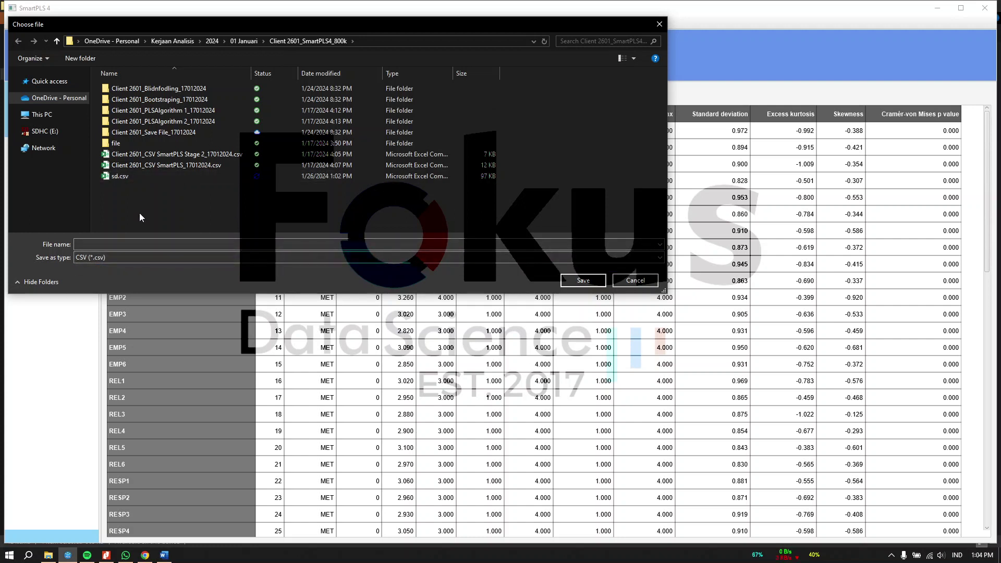
click(134, 245)
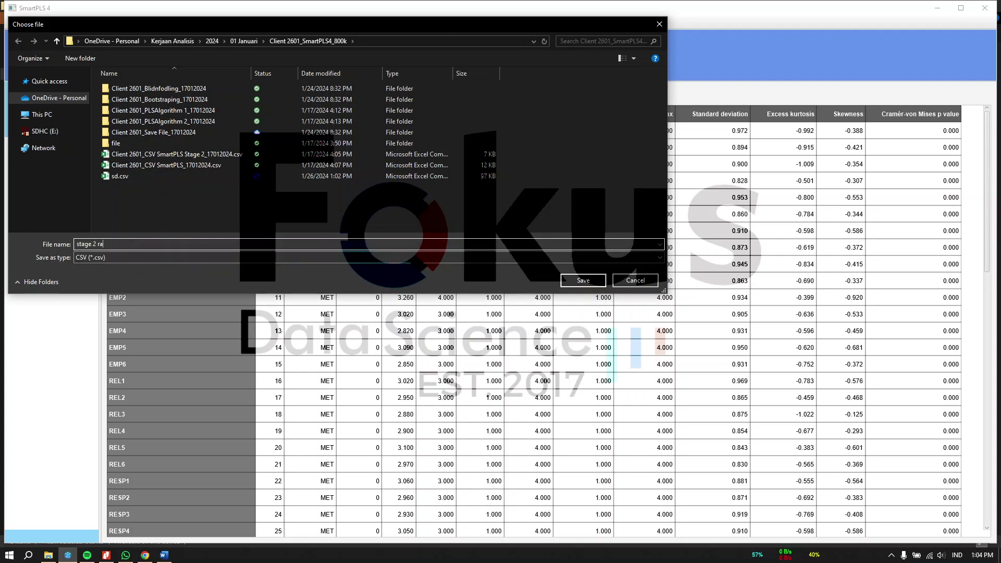
click(593, 283)
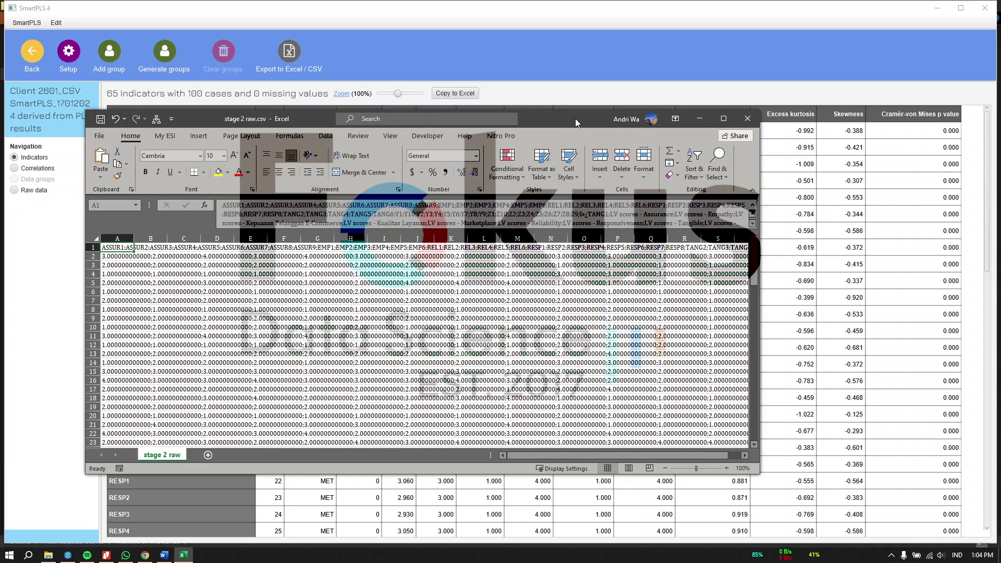
Examine the exported stage 2 raw CSV in Excel across to the latent variable score columns, and close it
double_click(574, 117)
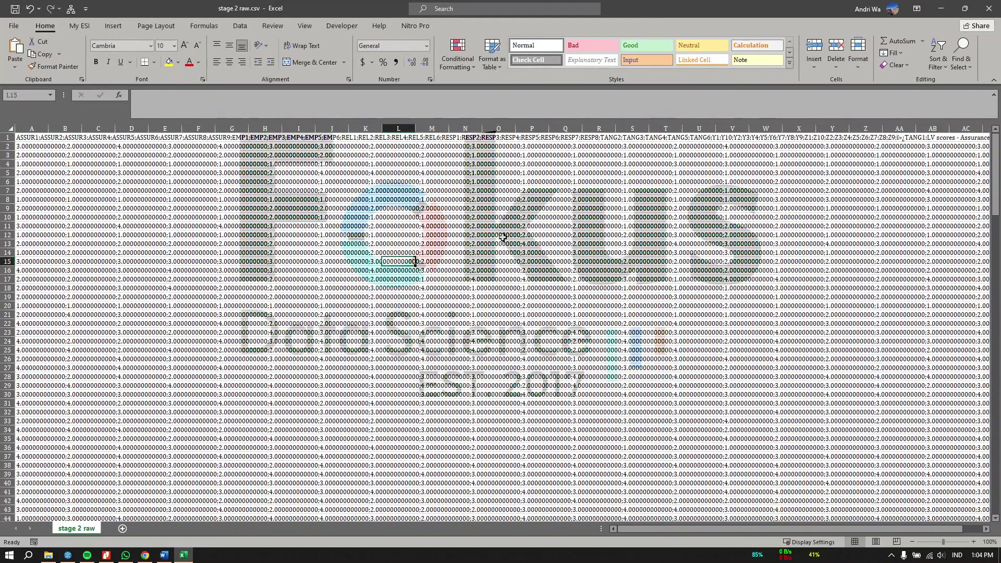
click(143, 202)
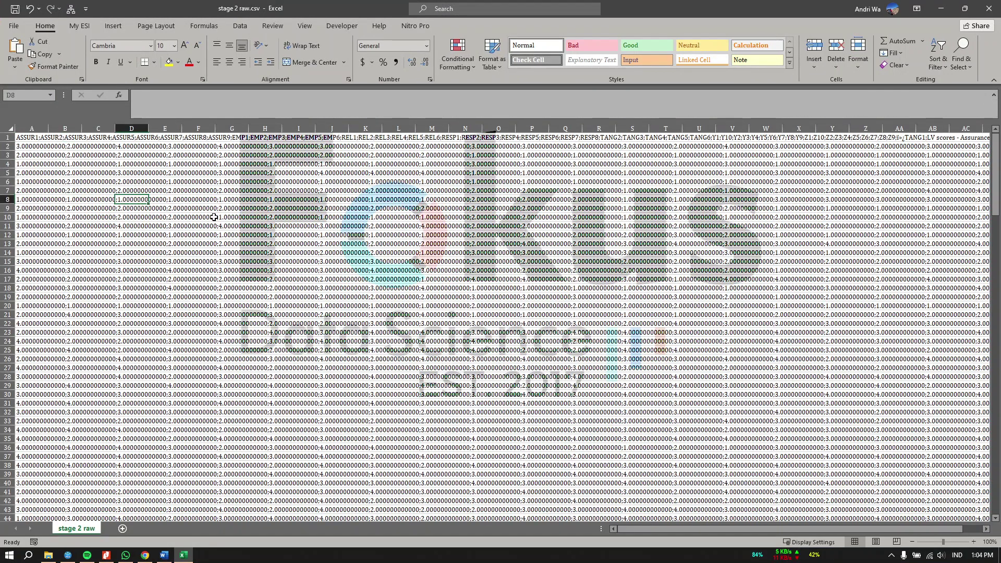
scroll(425, 257, right, 6)
scroll(475, 267, right, 6)
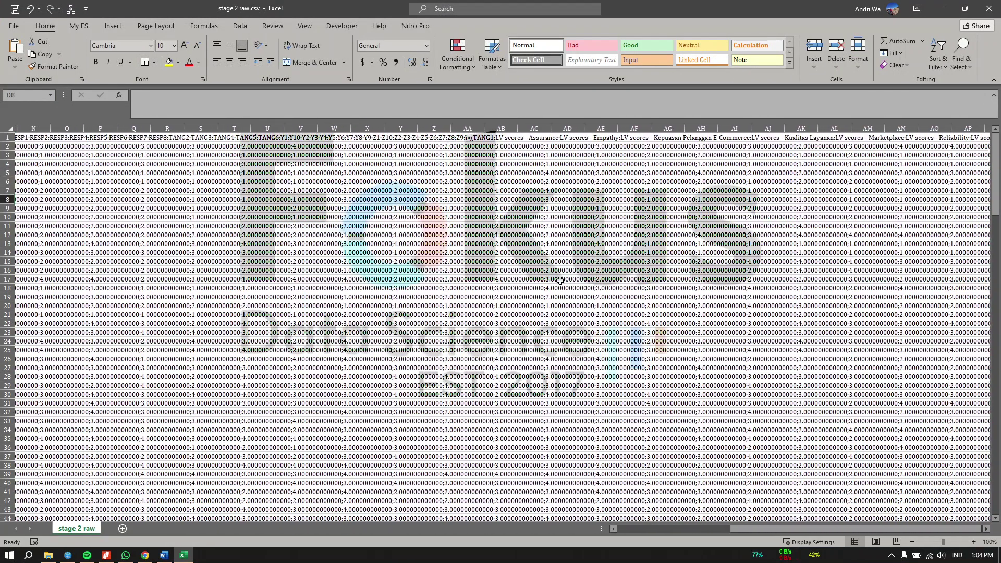
click(998, 14)
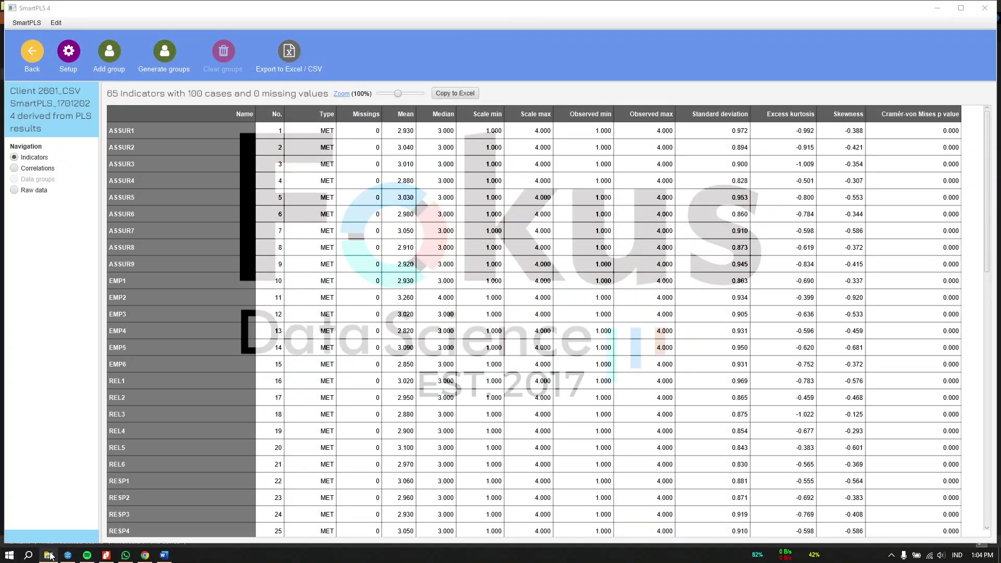
Switch to File Explorer and refresh the client's SmartPLS4_800k folder to locate stage 2 raw.csv
click(49, 555)
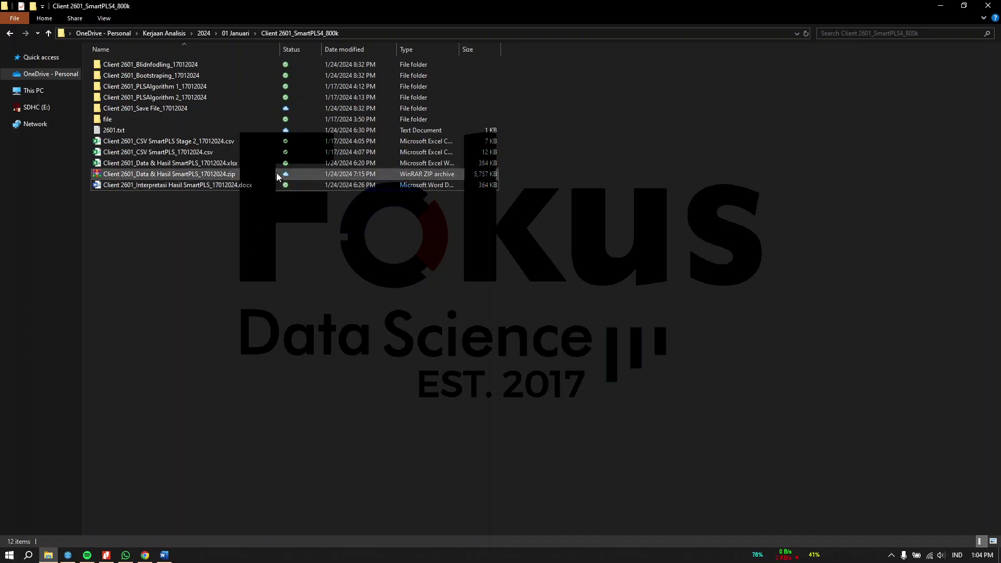
double_click(278, 122)
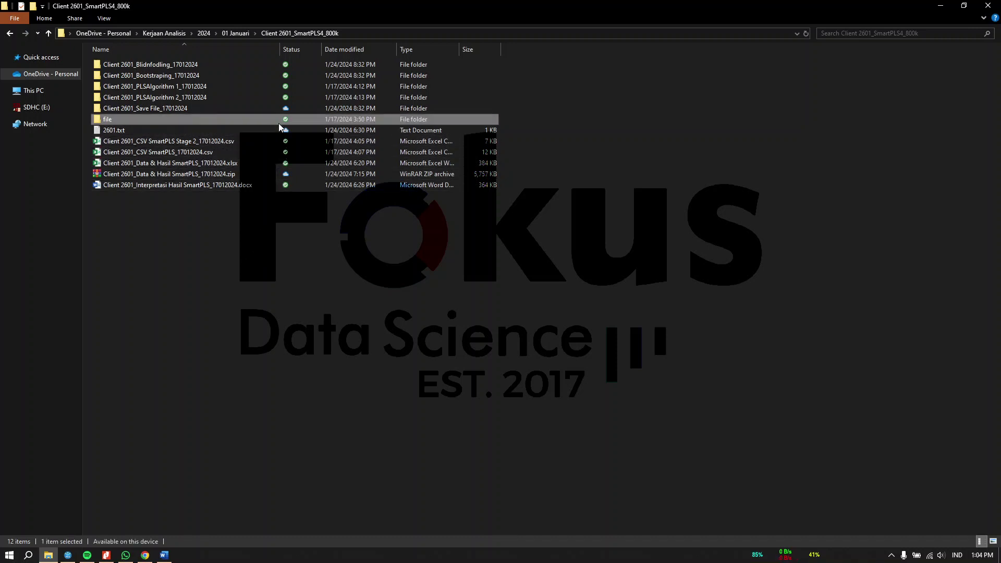
click(10, 33)
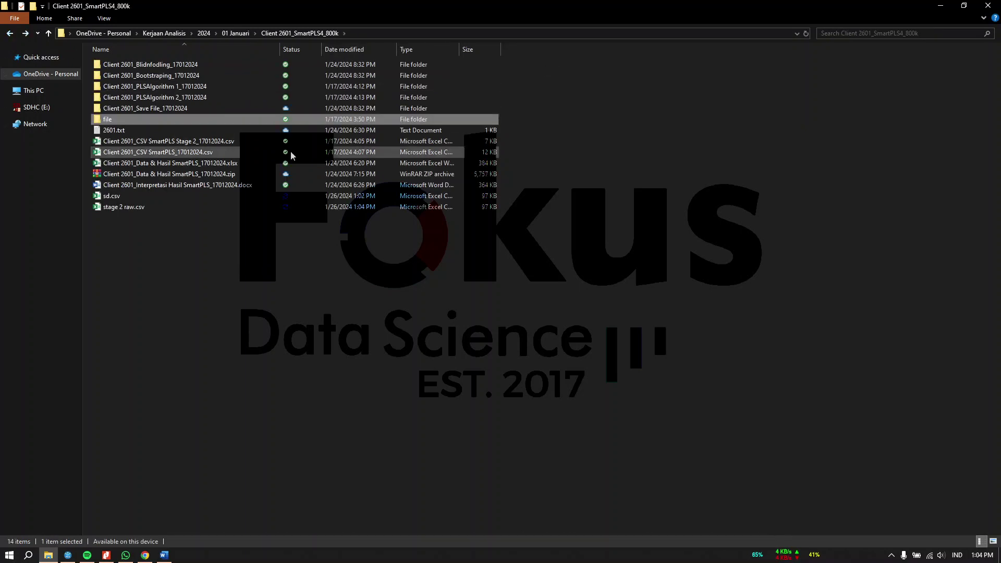
right_click(255, 266)
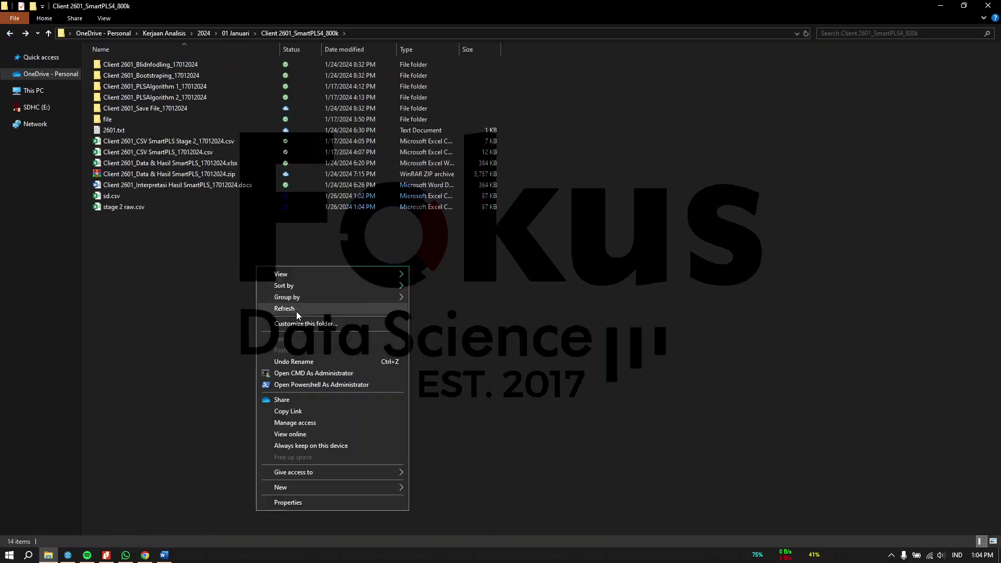
click(297, 311)
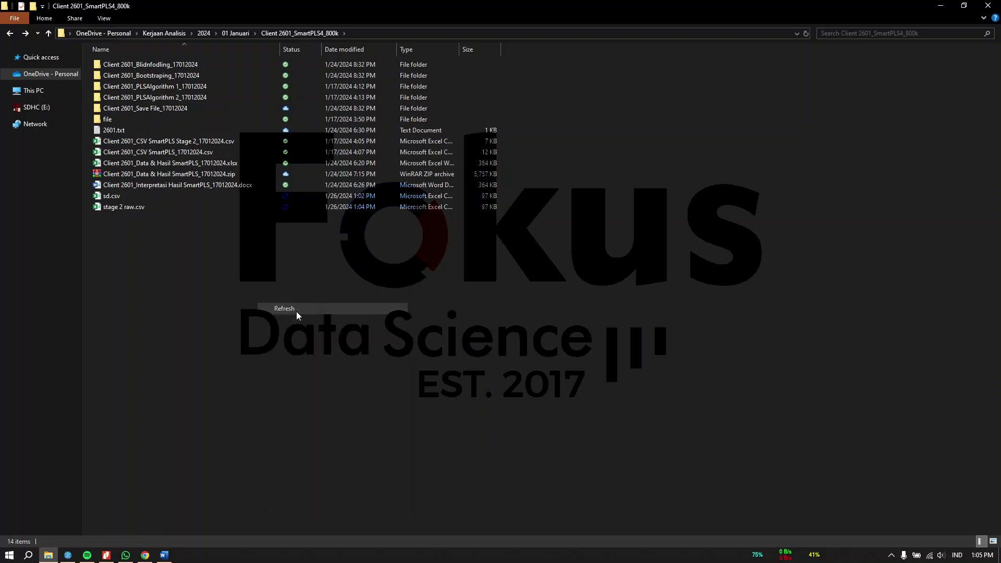
right_click(262, 301)
key(Escape)
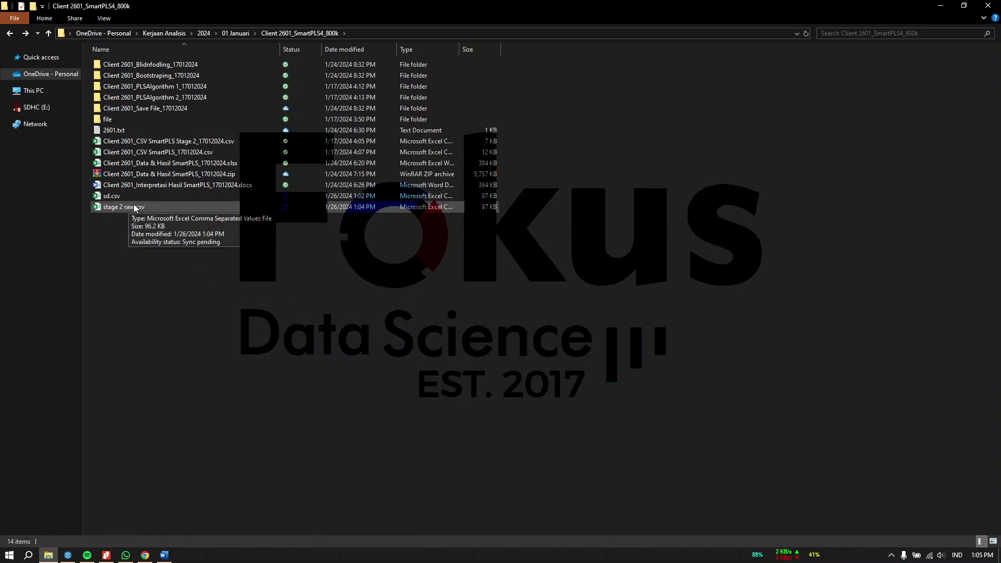
Create a new Microsoft Excel Worksheet in the client's SmartPLS4_800k folder
right_click(313, 280)
click(230, 303)
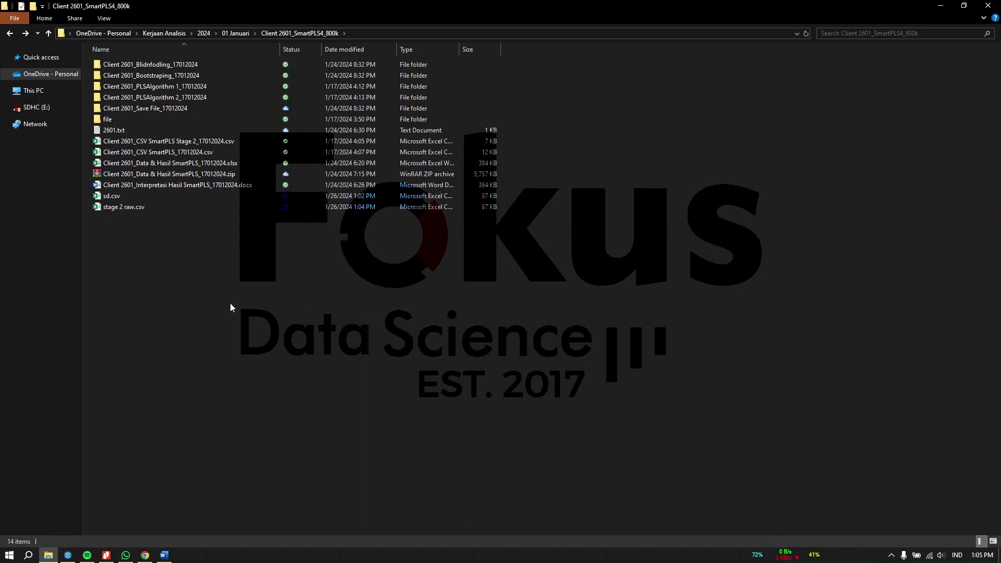
right_click(236, 305)
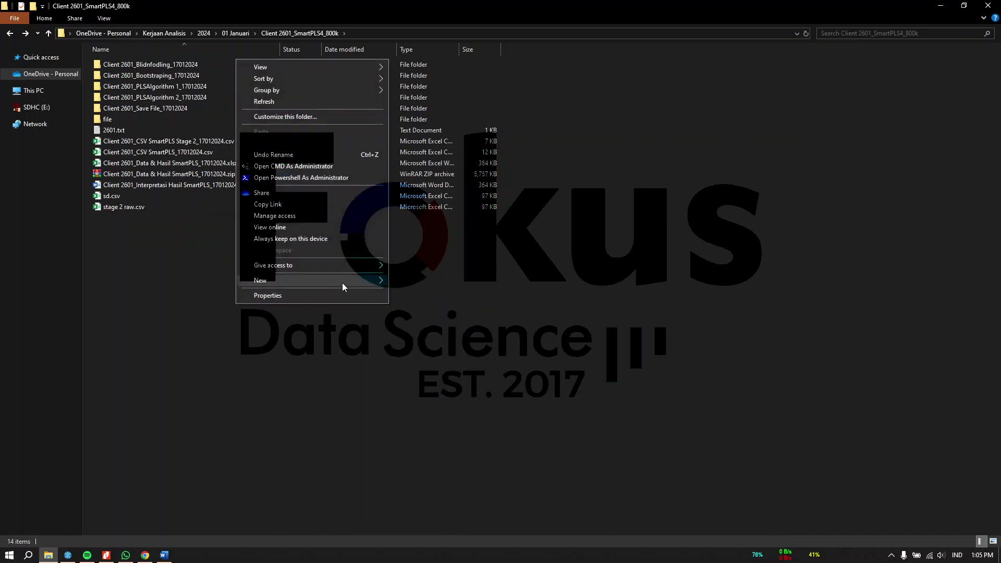
mouse_move(349, 281)
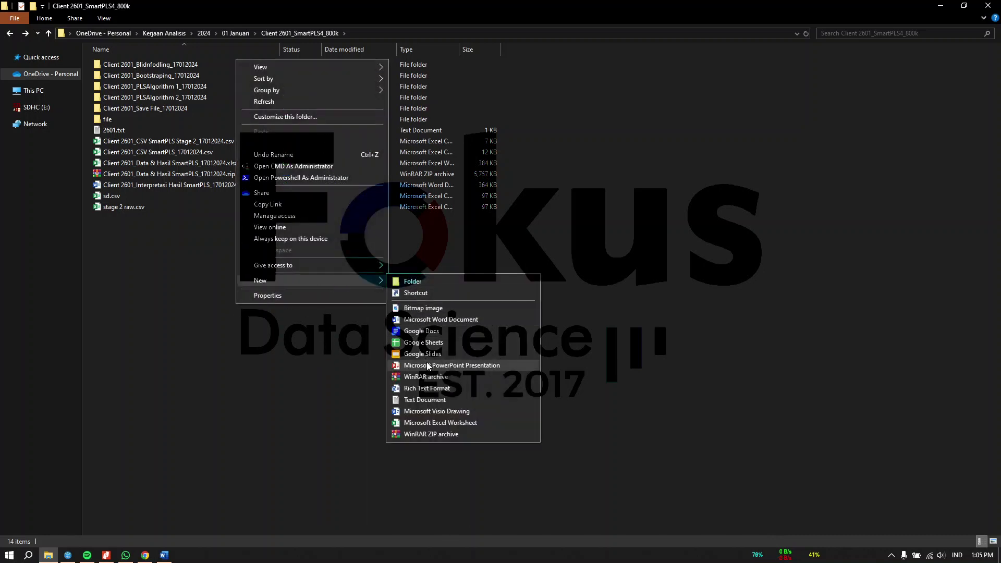
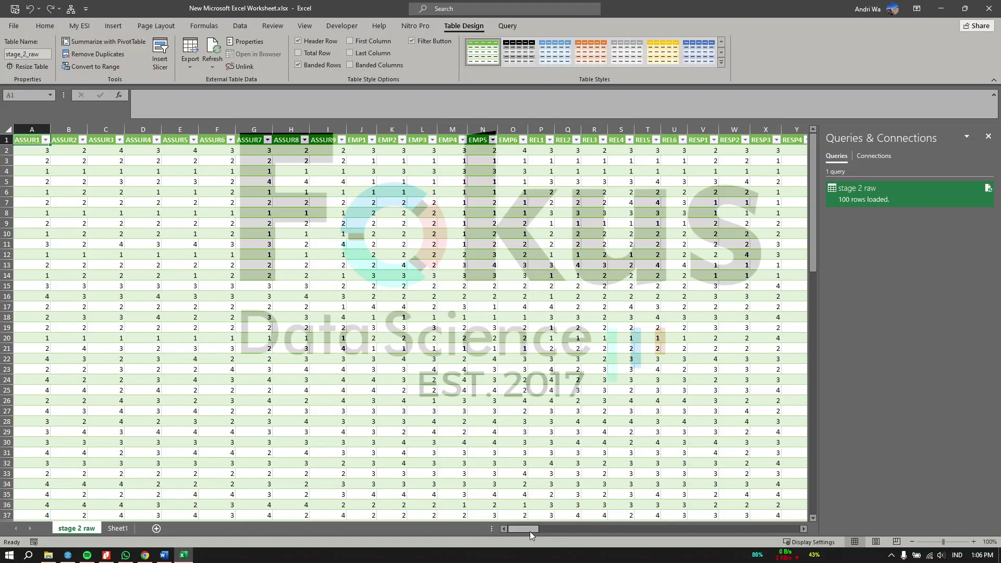
Copy the entire stage 2 raw sheet and paste its contents as plain values into Sheet1 starting at cell A1
drag(530, 530, 510, 523)
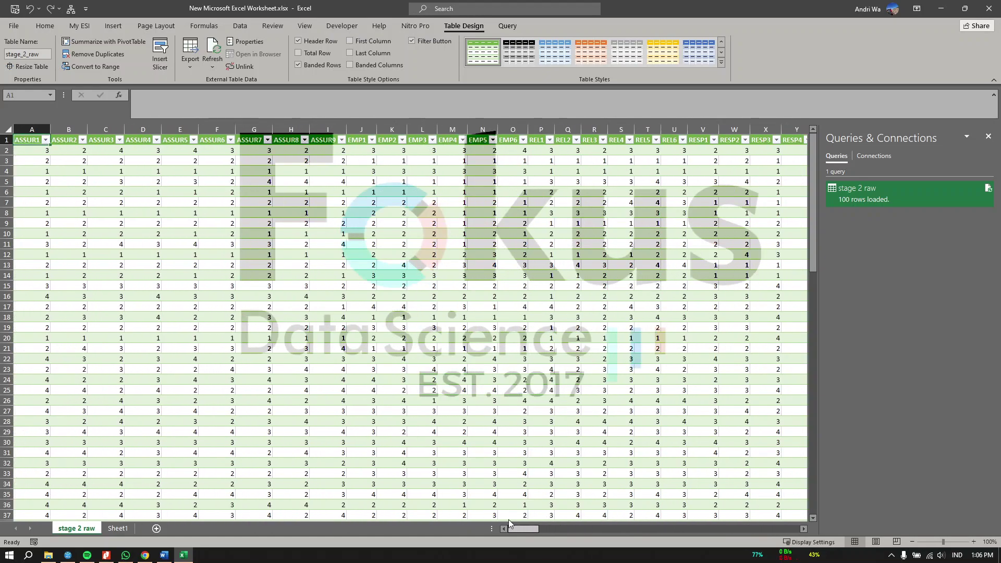
click(306, 309)
key(ctrl+a)
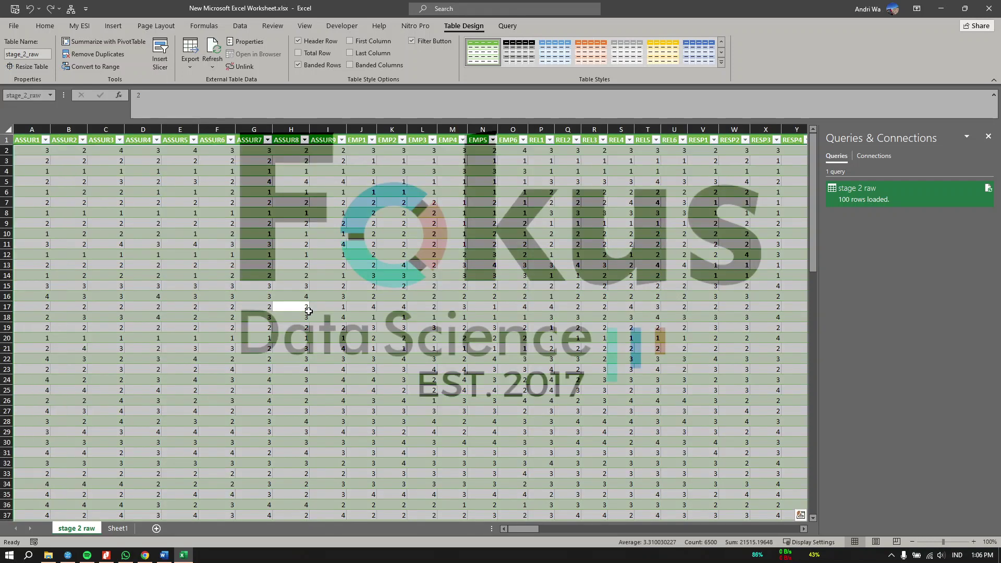
click(10, 129)
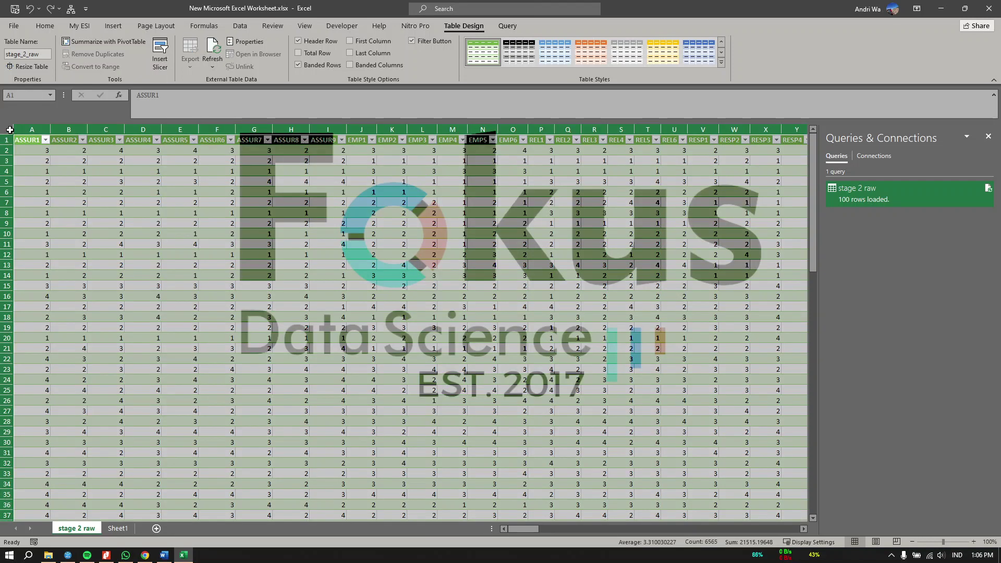
key(ctrl+c)
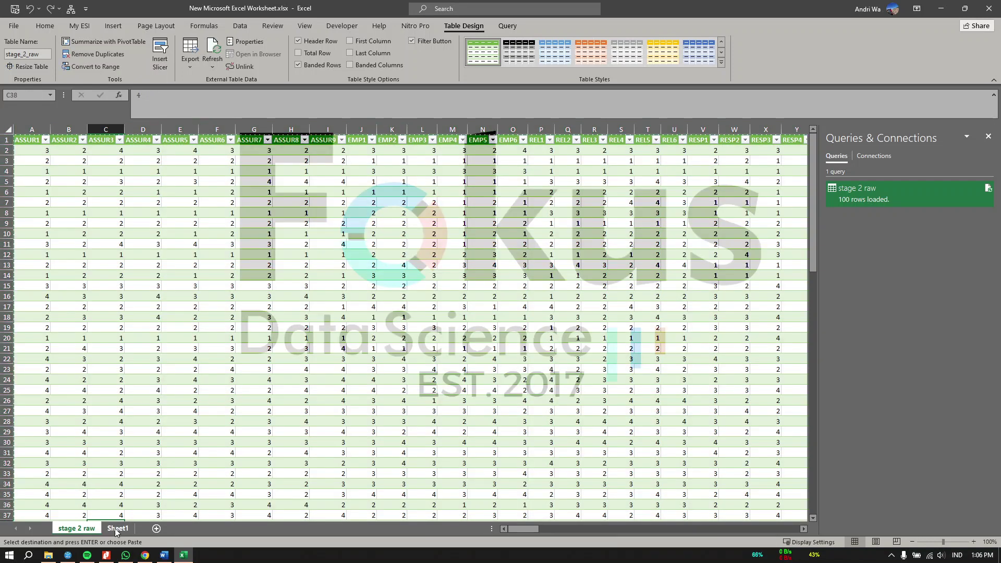
click(117, 528)
right_click(35, 139)
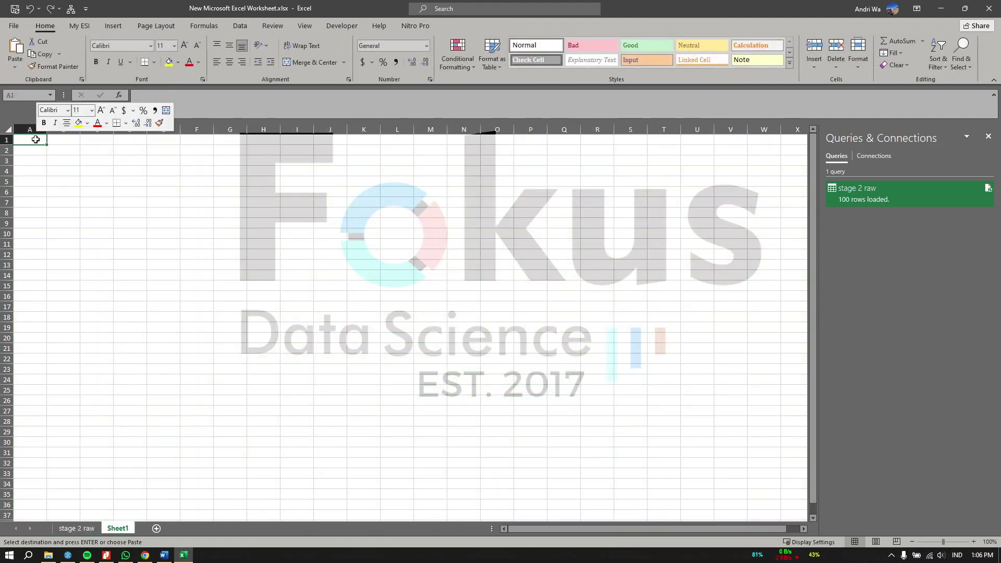
click(82, 195)
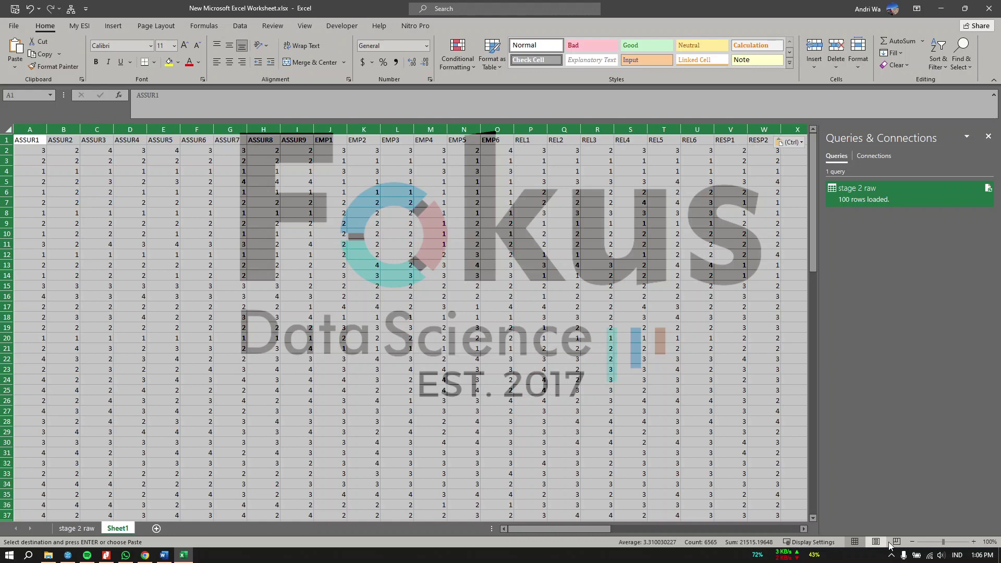
Hide Queries & Connections and look across Sheet1's pasted data to the latent variable score columns
click(912, 542)
click(912, 542)
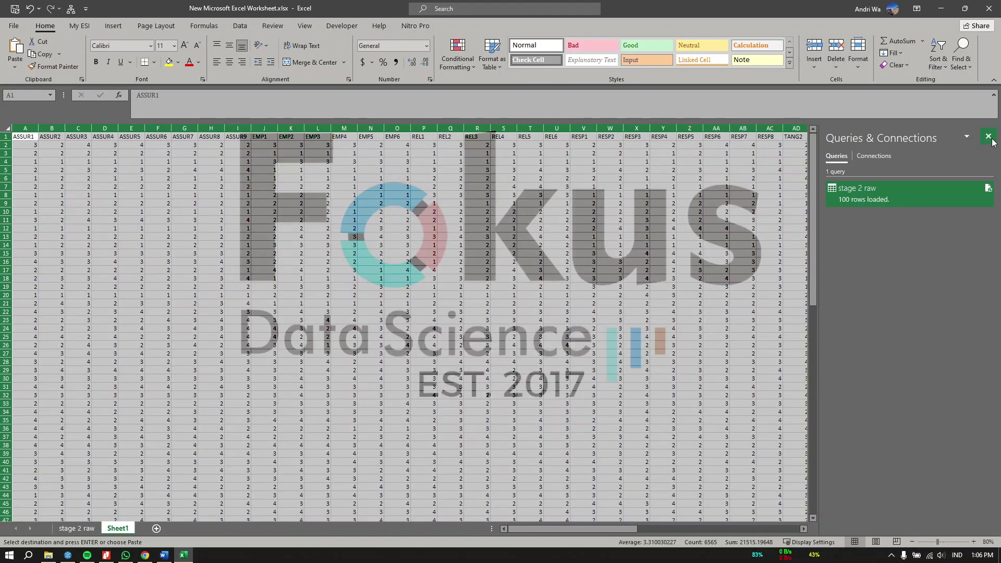
click(988, 137)
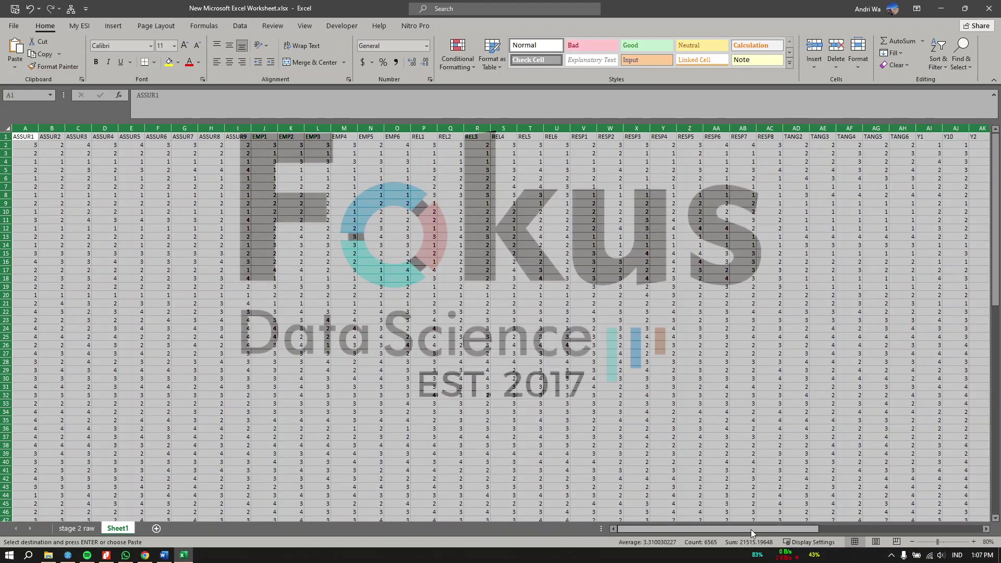
drag(750, 529, 655, 531)
click(731, 293)
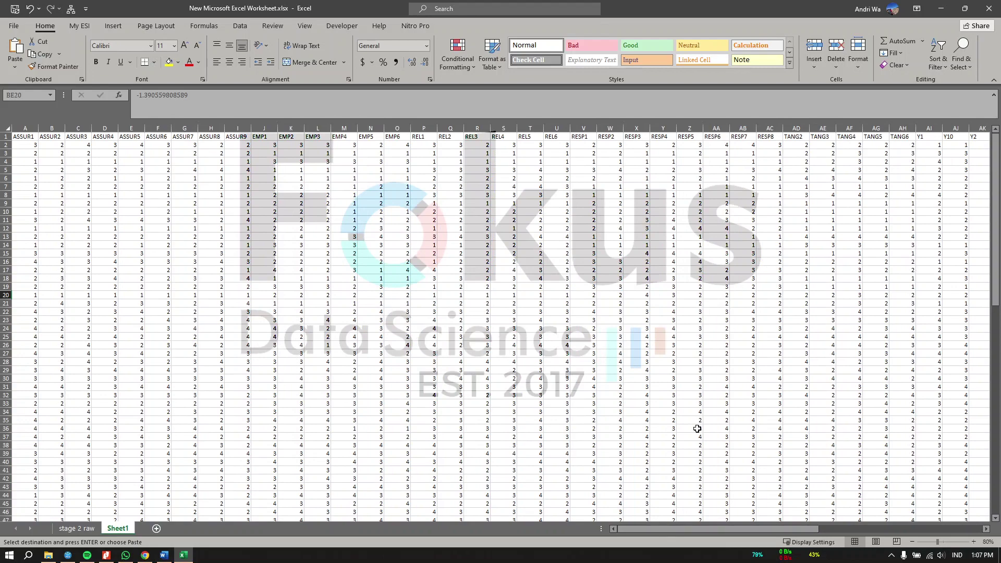
Delete the service quality indicator columns A to AH, from ASSUR1 through TANG6, in Sheet1
drag(748, 530, 802, 531)
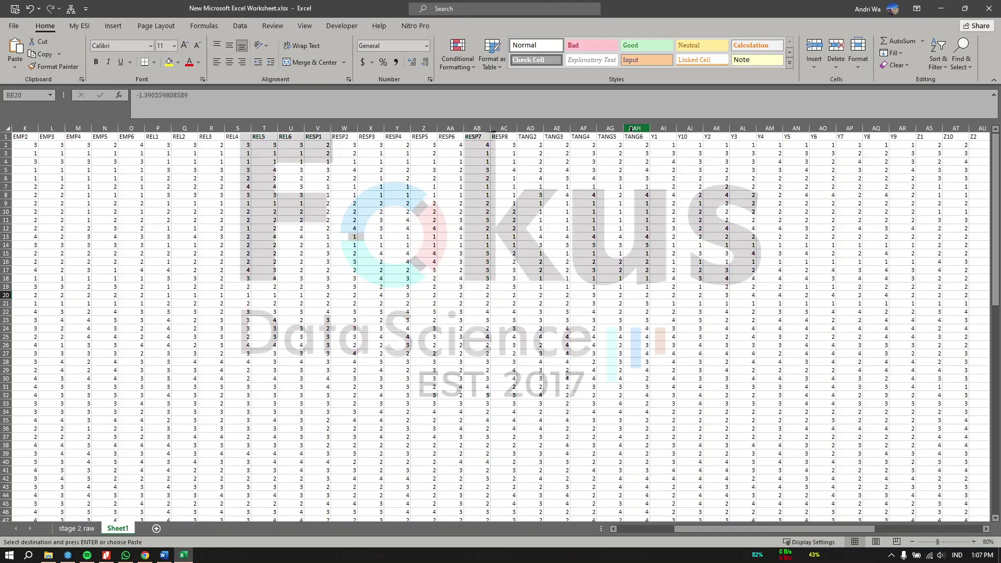
click(973, 542)
click(973, 542)
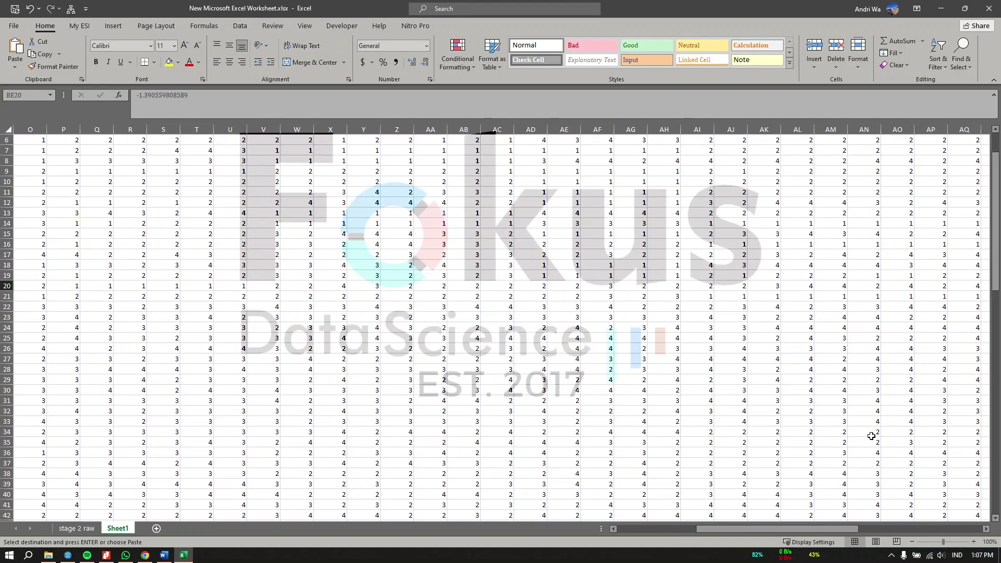
scroll(872, 435, up, 2)
drag(663, 130, 11, 128)
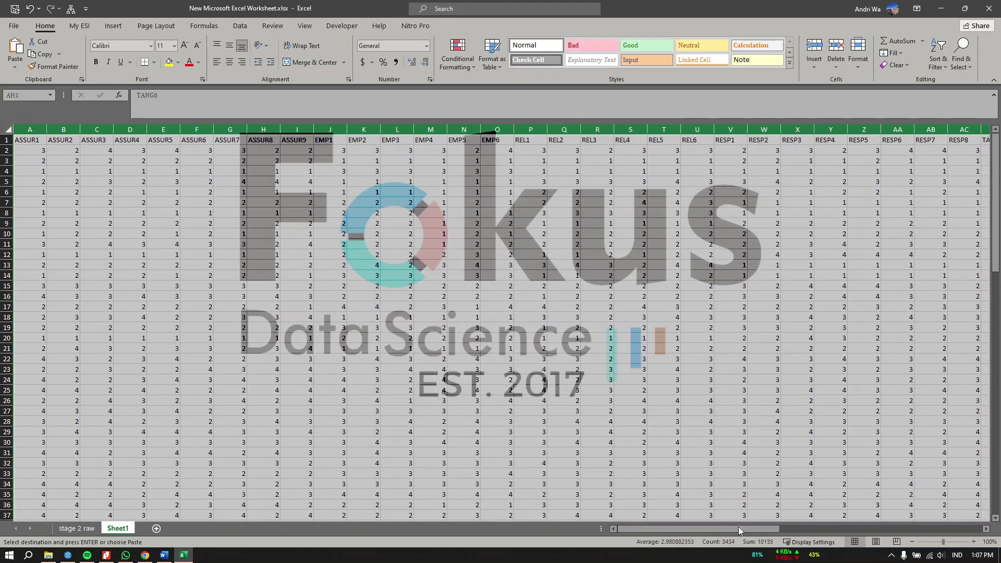
drag(733, 534, 817, 531)
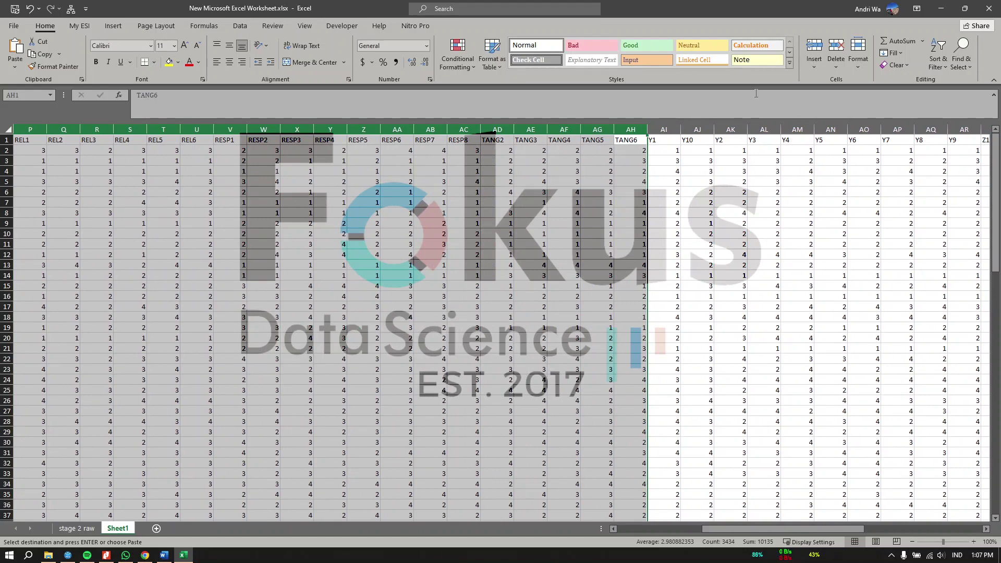
click(832, 48)
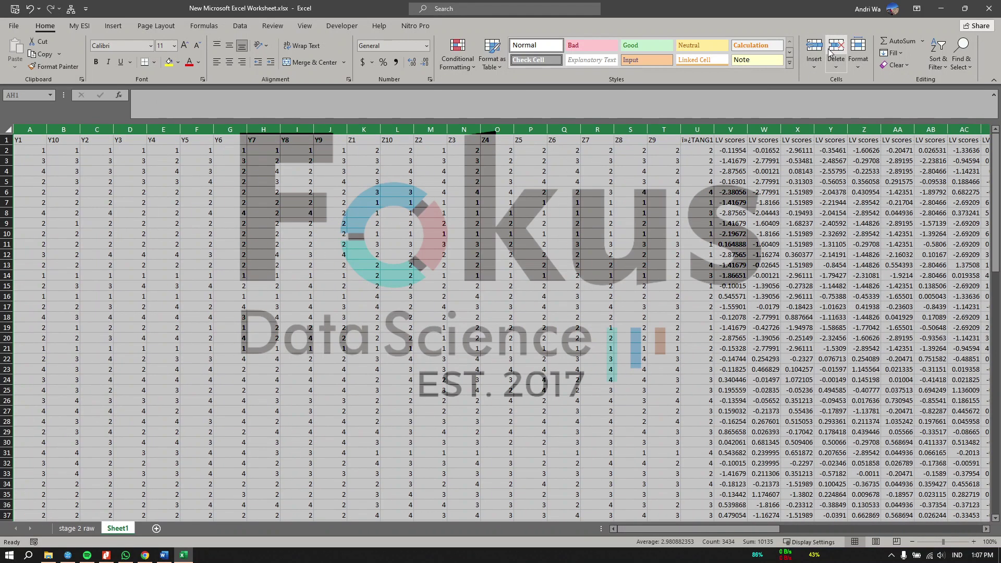
Examine each LV scores header in row 1, from Assurance through Marketplace x Kualitas Layanan
drag(736, 529, 811, 528)
click(299, 140)
click(330, 141)
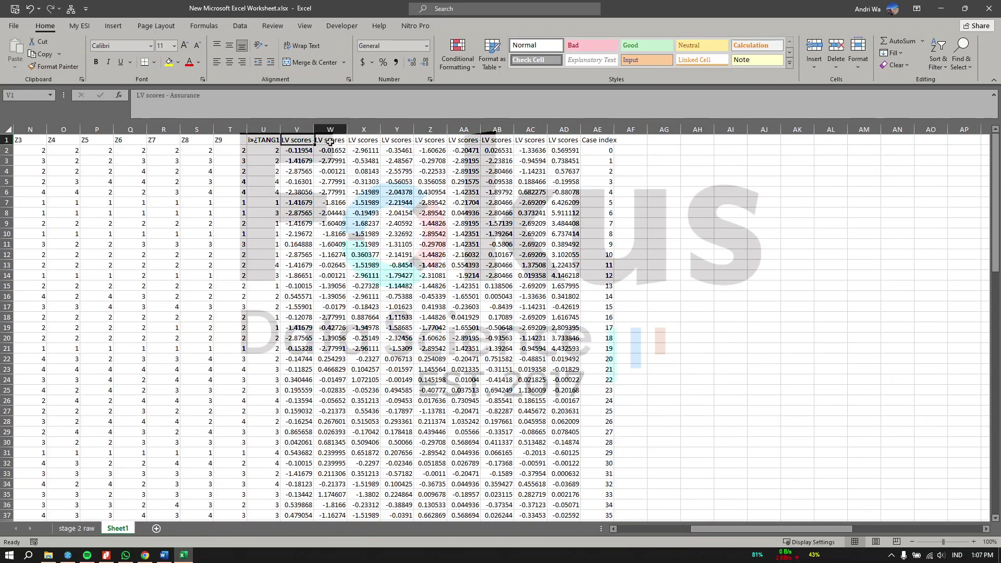
click(363, 140)
click(396, 141)
click(424, 142)
click(452, 141)
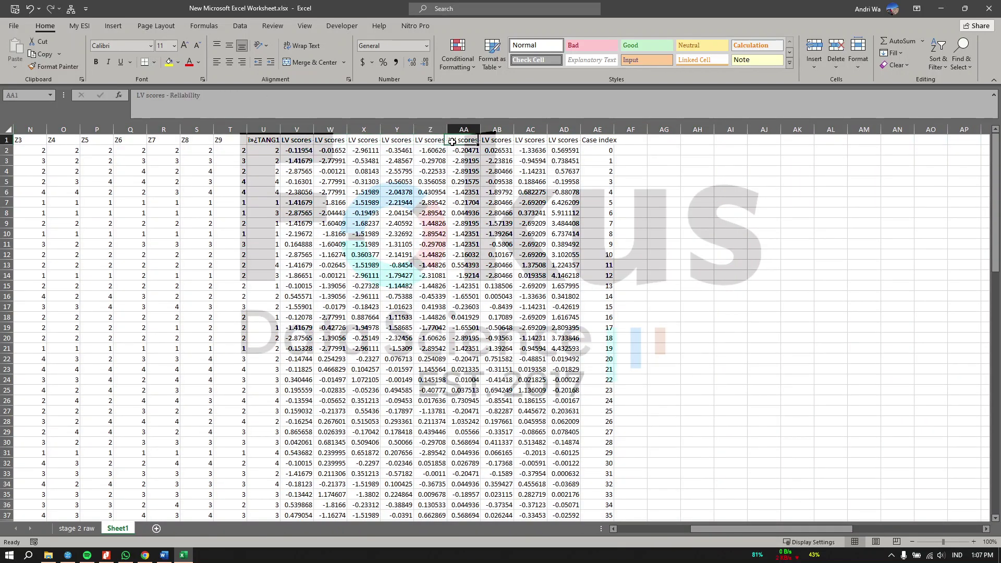
click(499, 140)
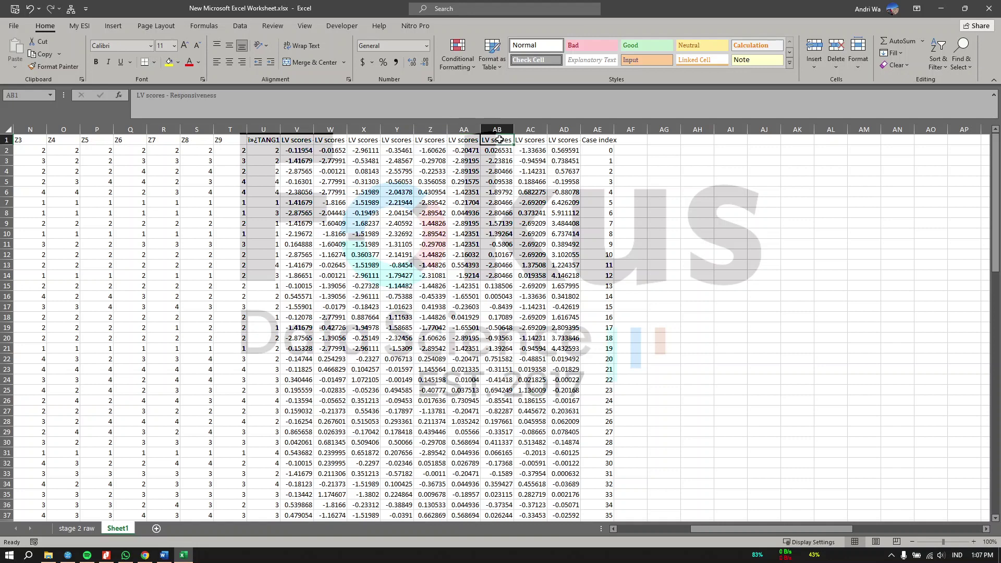
click(529, 139)
click(563, 140)
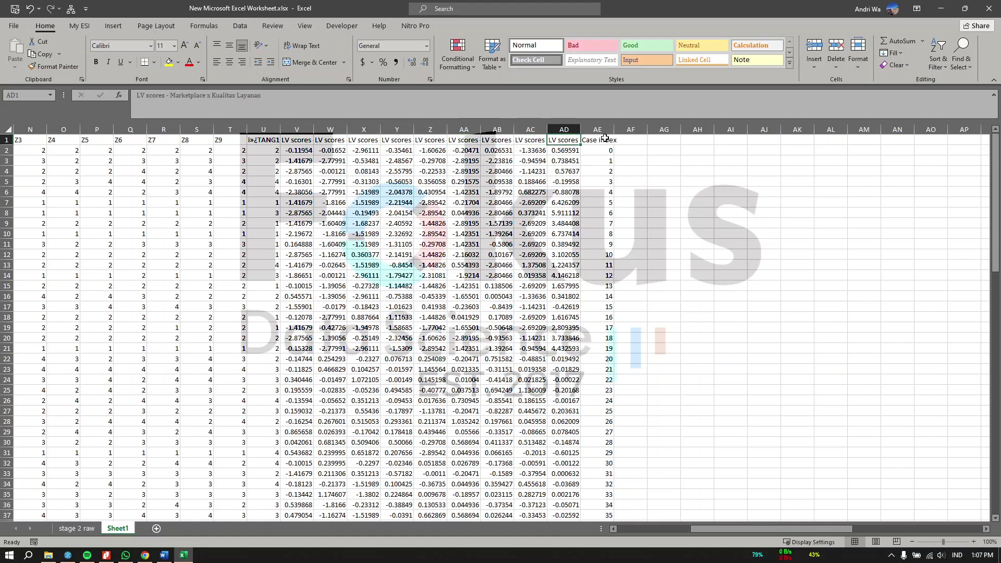
Delete the Case index column and the leftover TANG1 indicator column from Sheet1
click(605, 140)
click(598, 129)
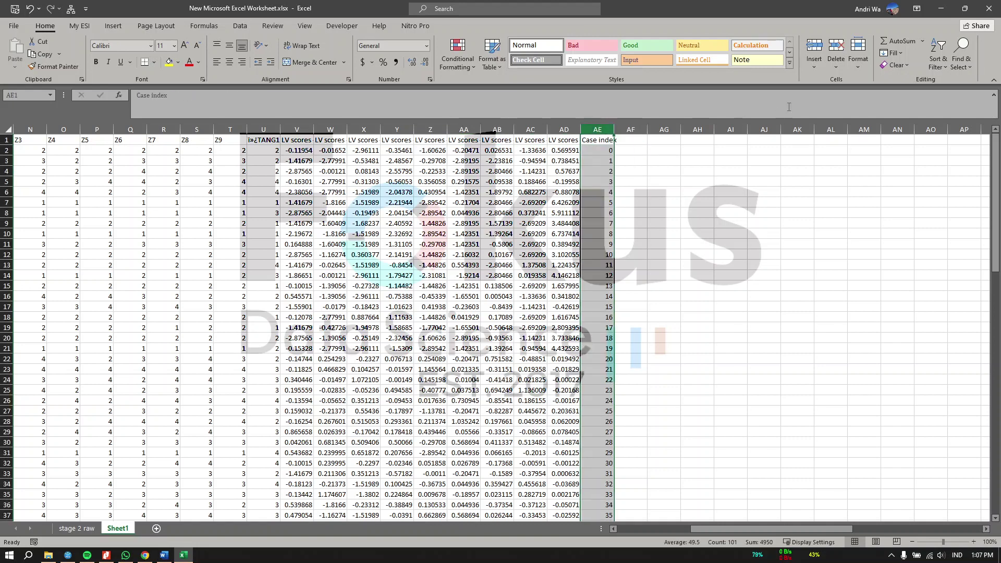
click(833, 46)
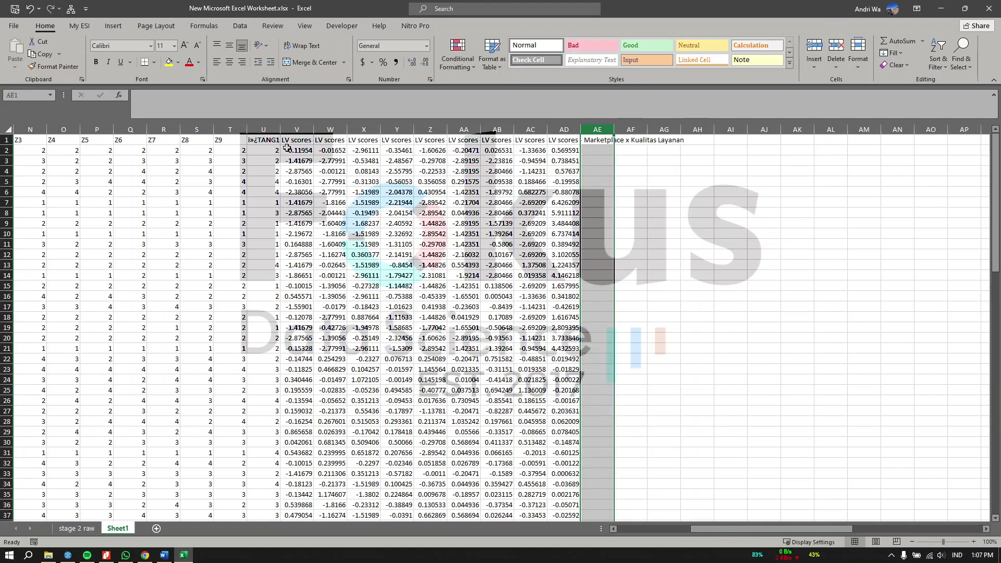
click(263, 129)
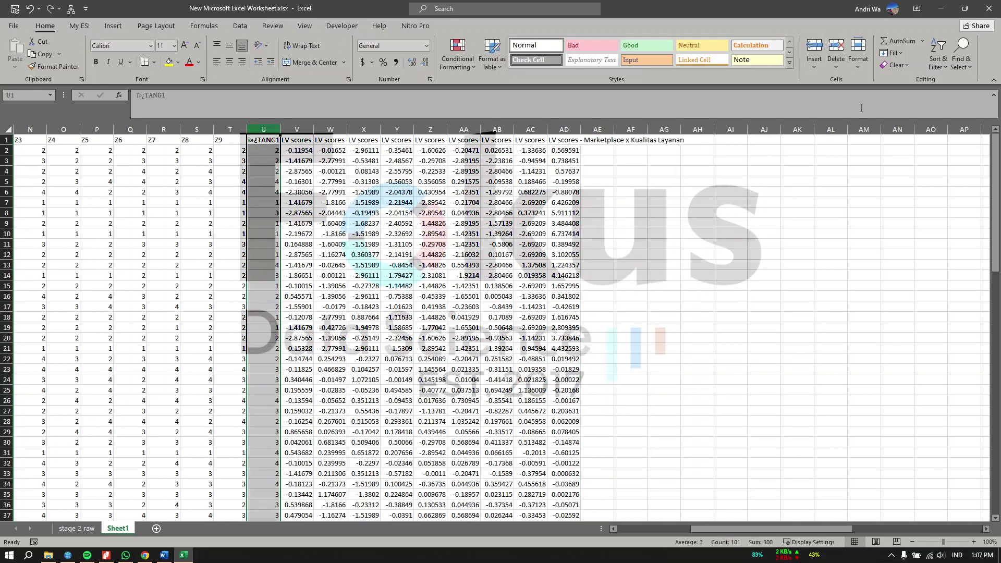
click(835, 47)
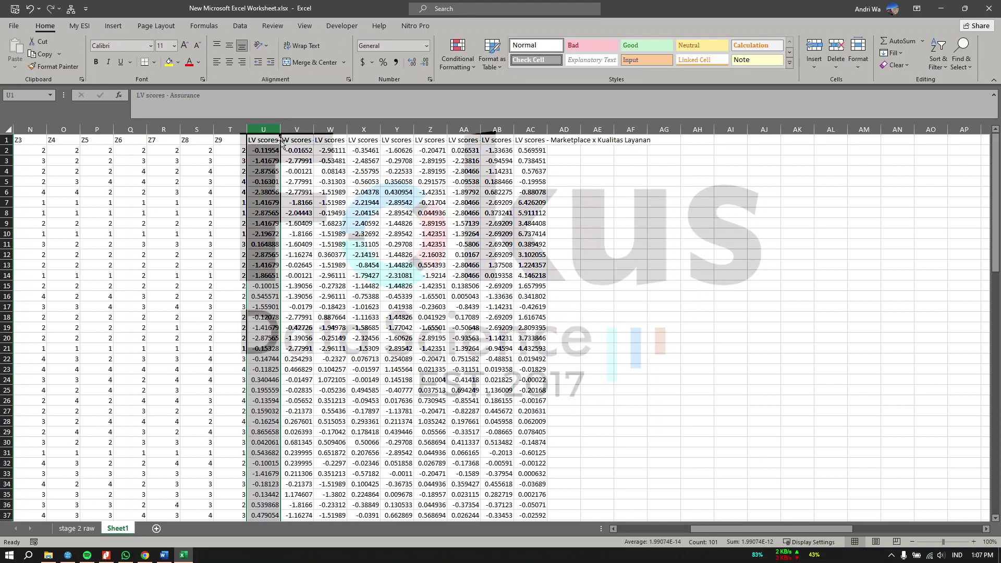
Read the full LV scores headers from Assurance to Tangible to identify which construct each column holds
click(276, 140)
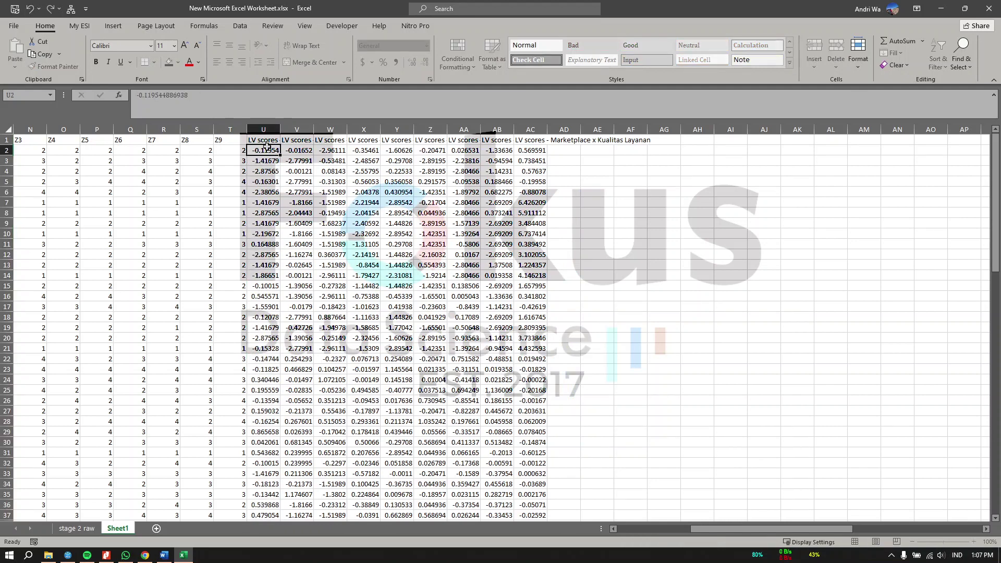
scroll(193, 94, left, 1)
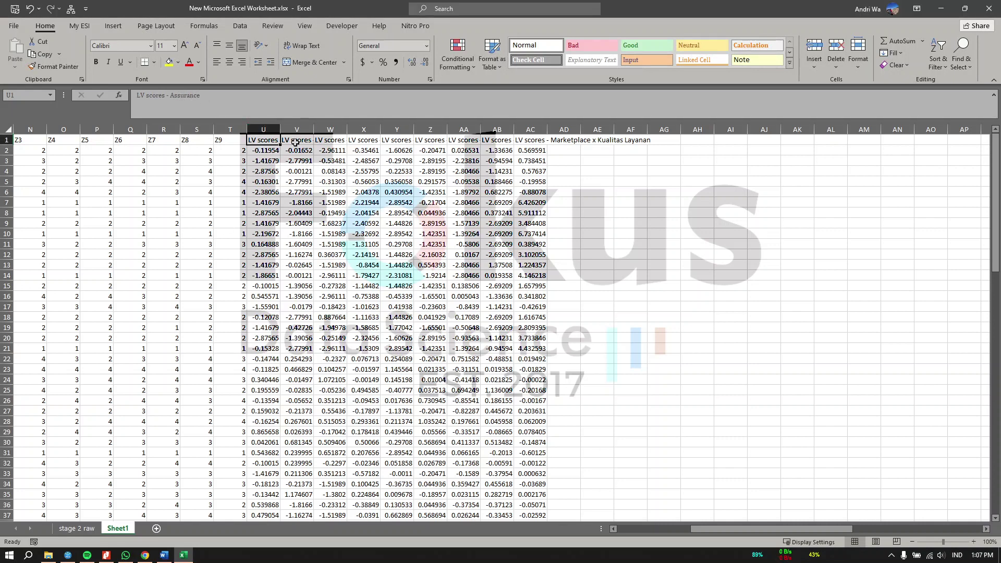
key(Right)
key(Right)
click(382, 139)
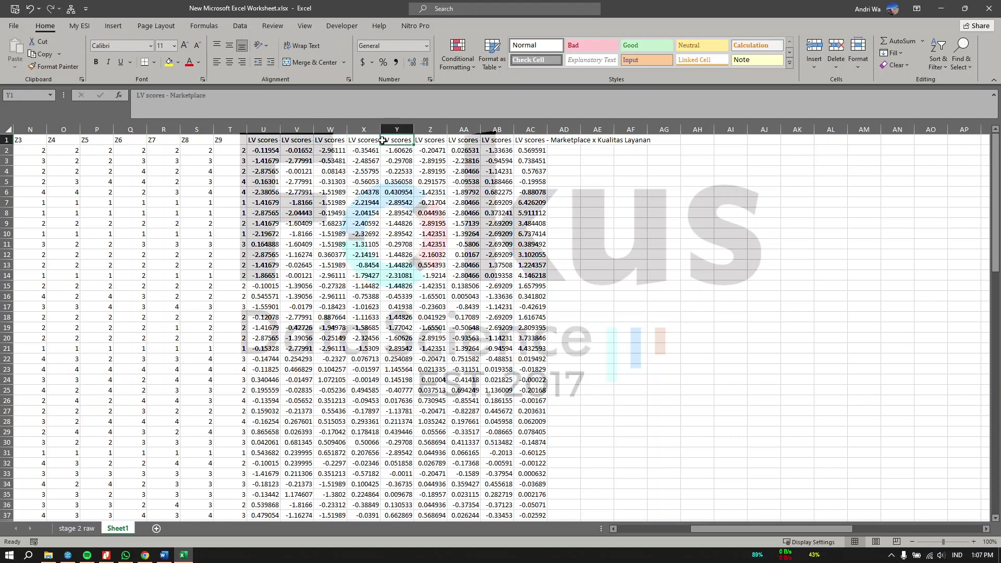
click(425, 139)
click(469, 140)
click(496, 140)
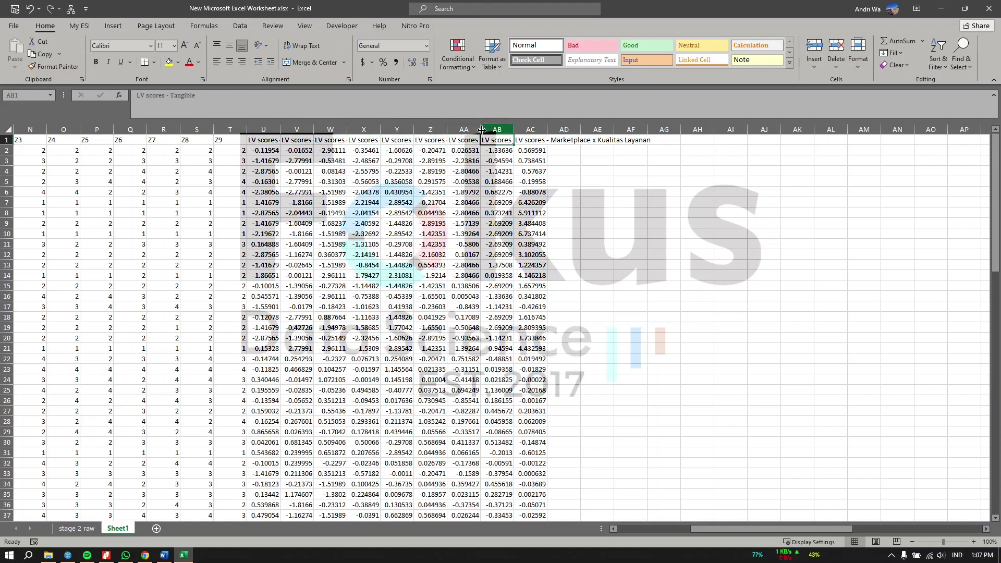
Move the LV scores - Tangible column from column AB to the empty column AG
click(499, 129)
key(Down)
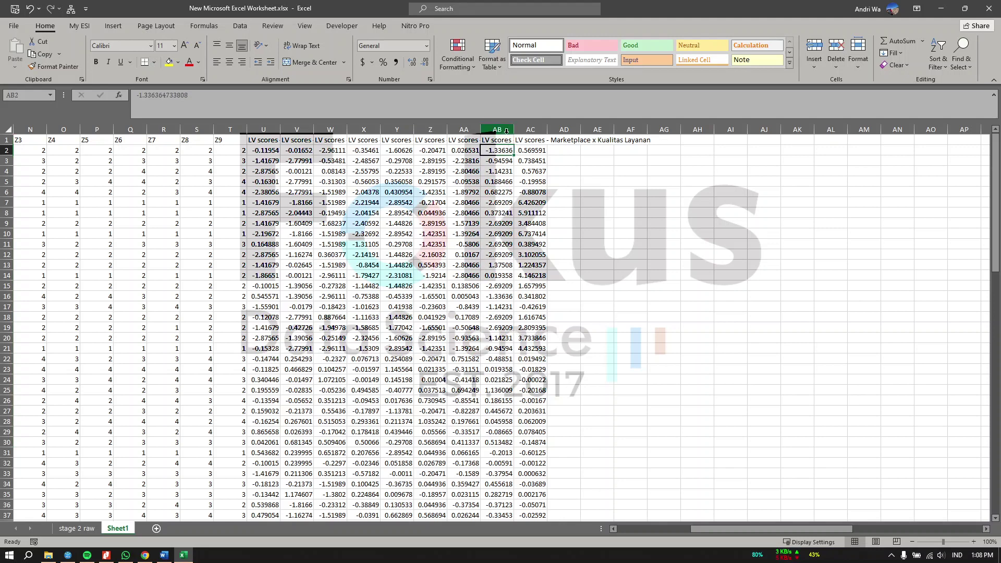
click(506, 130)
drag(514, 143, 668, 153)
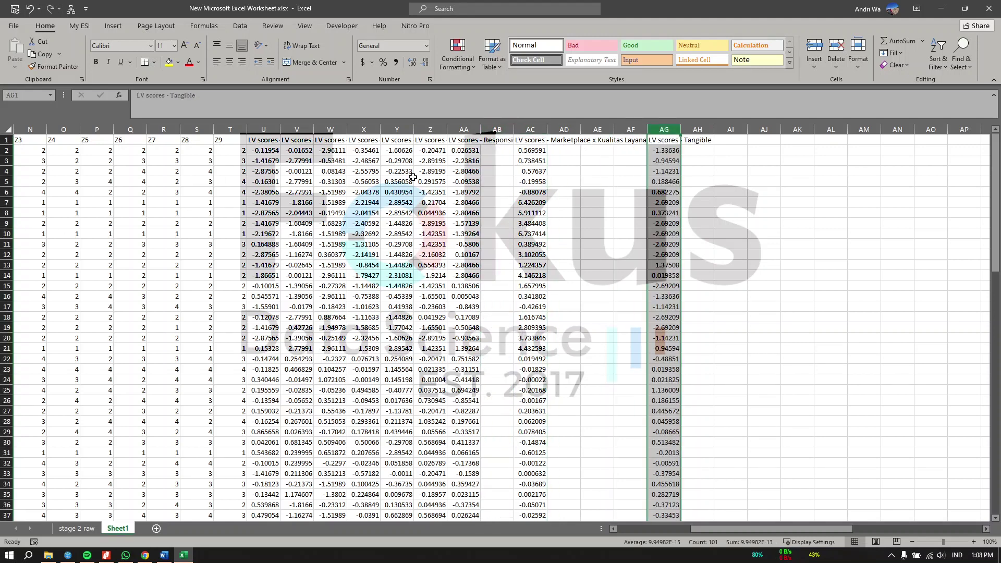
Move the LV scores - Empathy column from column V to the empty column AH, beside Tangible
click(538, 141)
click(465, 141)
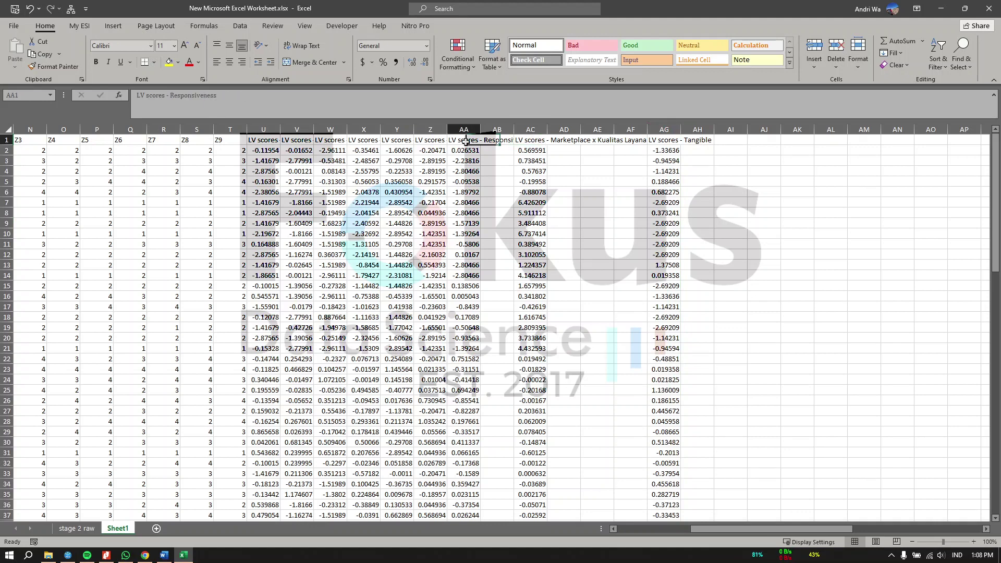
click(437, 142)
click(397, 140)
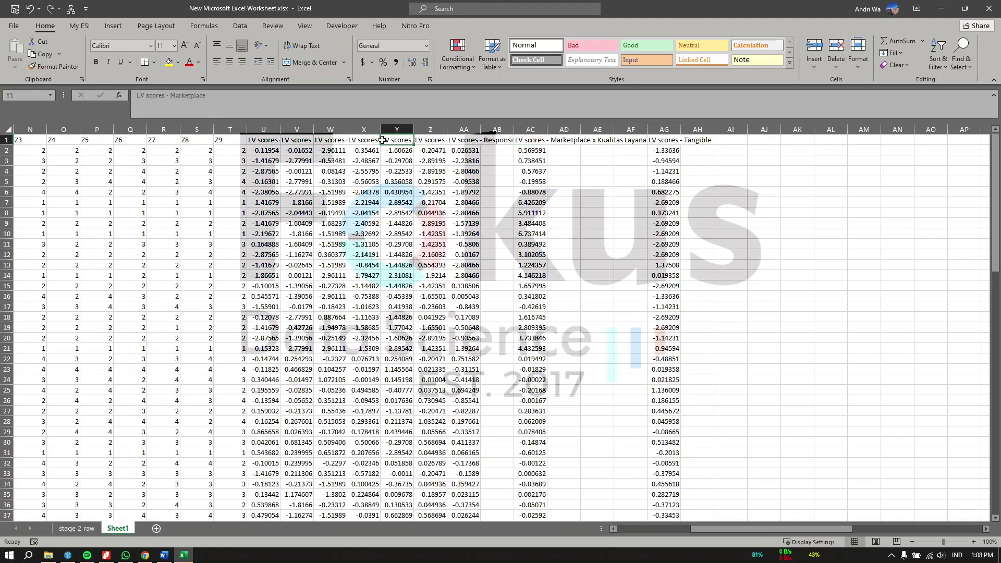
click(357, 139)
click(325, 140)
click(289, 140)
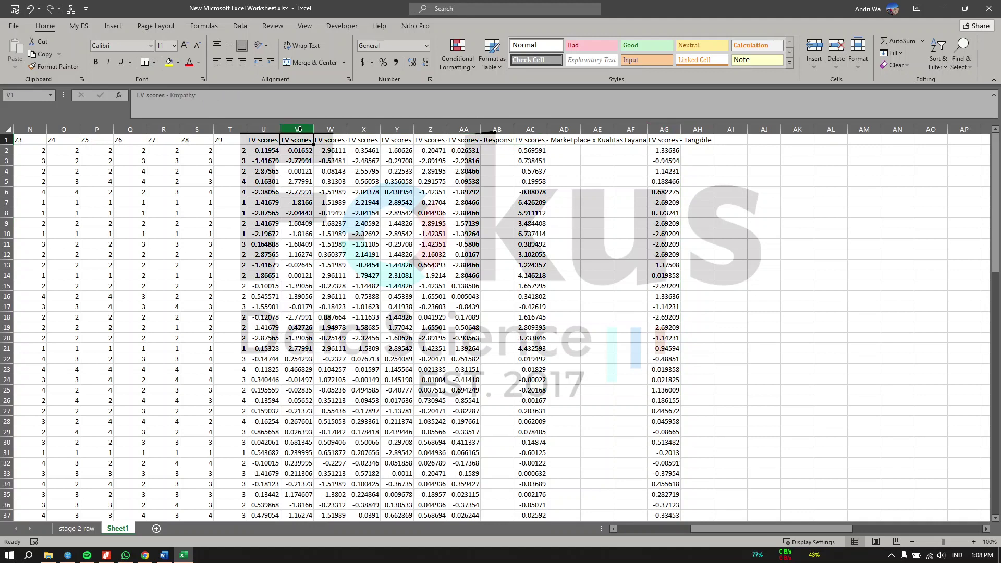
key(ctrl+shift+Down)
drag(314, 147, 714, 146)
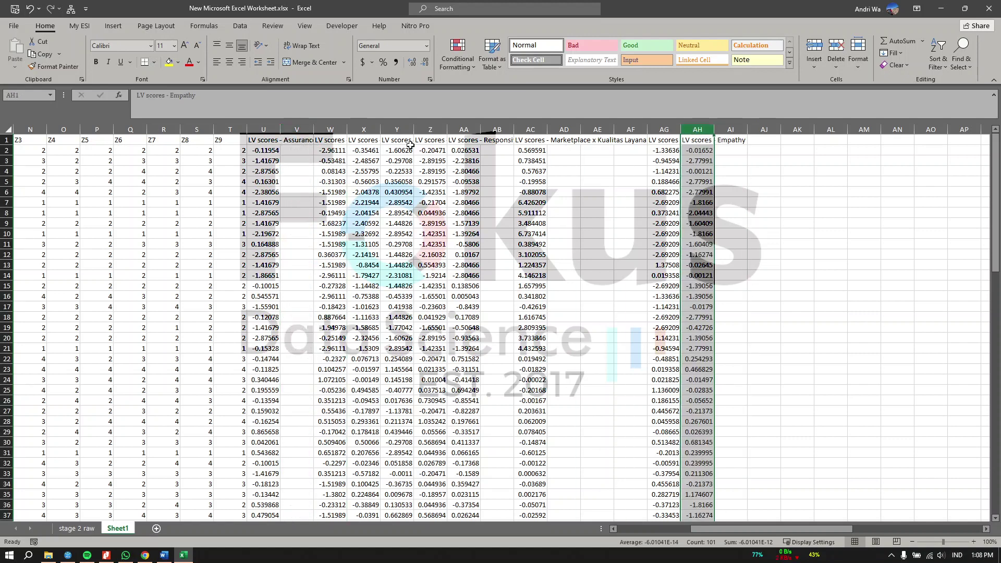
Find the LV scores - Responsiveness column and move it from column AA to the empty column AI
click(266, 141)
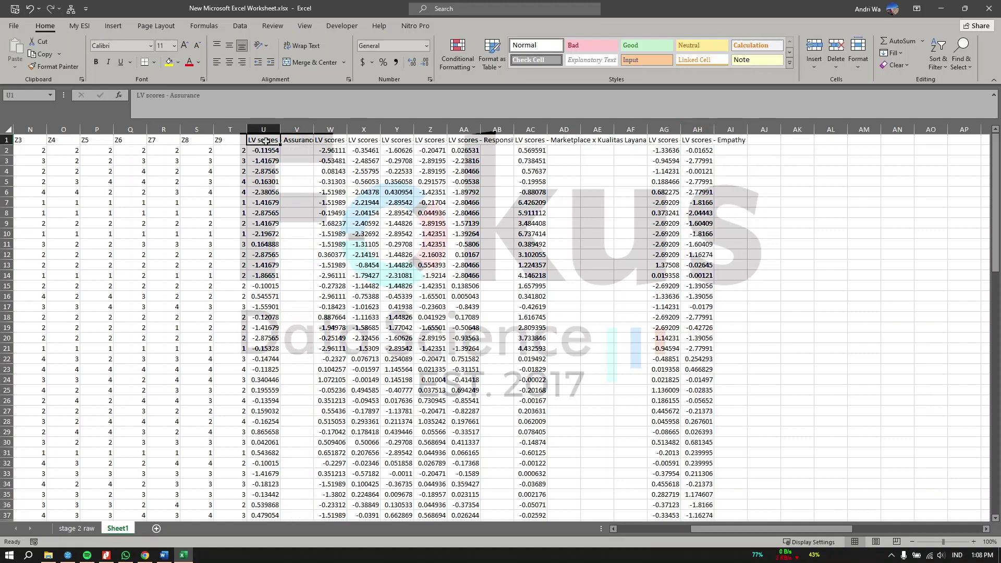
click(330, 139)
click(361, 140)
click(429, 139)
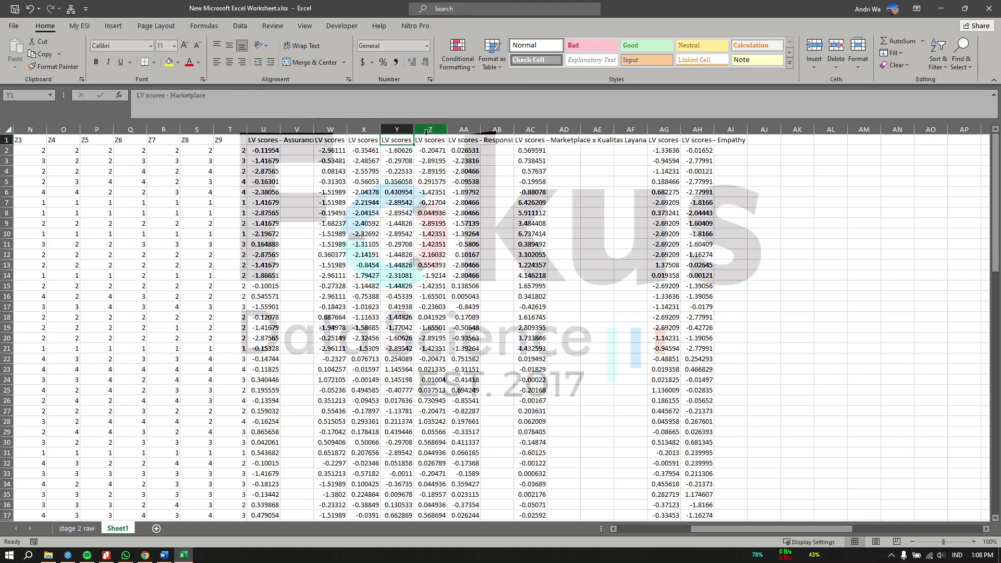
click(449, 139)
key(ctrl+space)
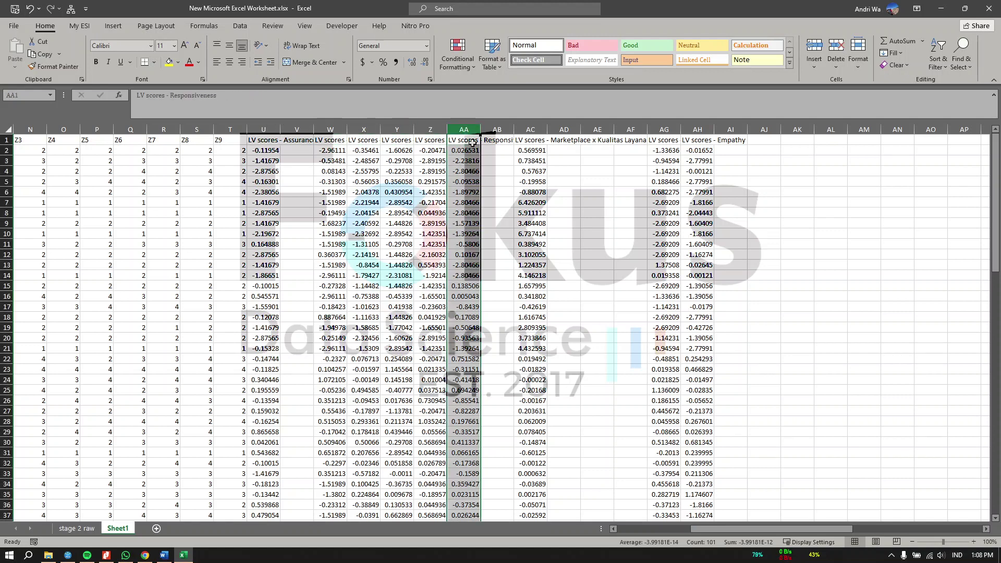
drag(480, 149, 725, 149)
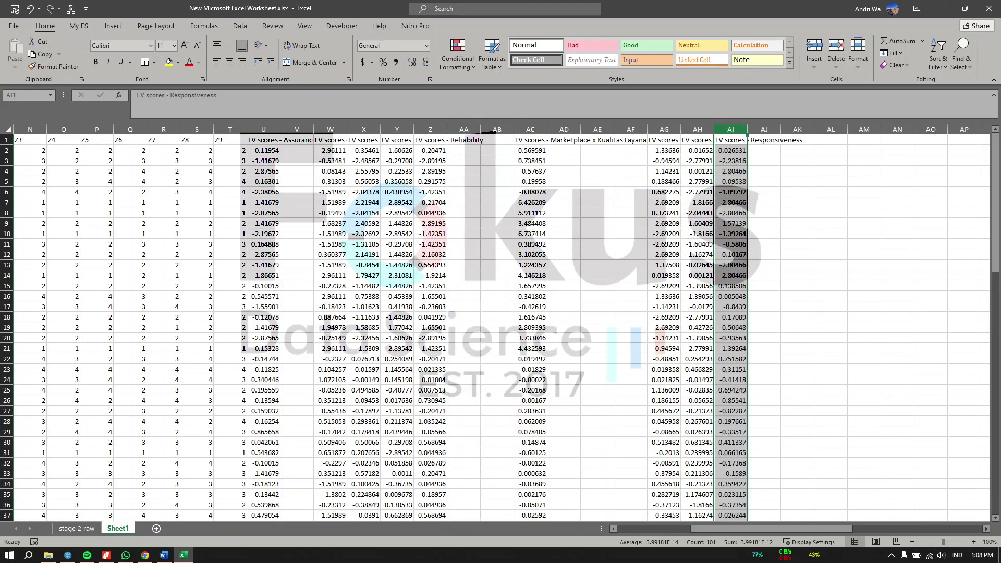
Move the LV scores - Reliability column from column Z to the empty column AJ
scroll(501, 324, down, 2)
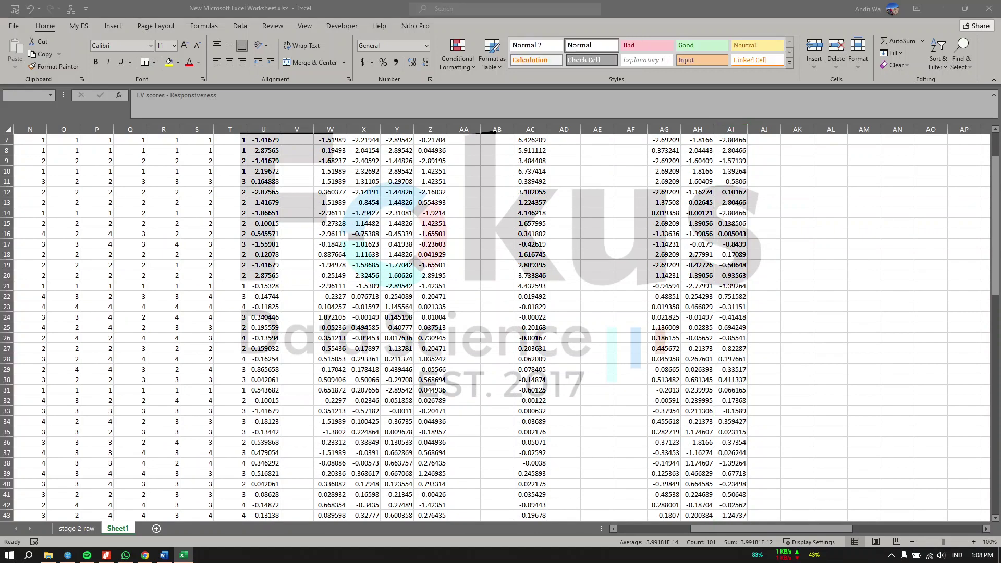
key(ctrl+z)
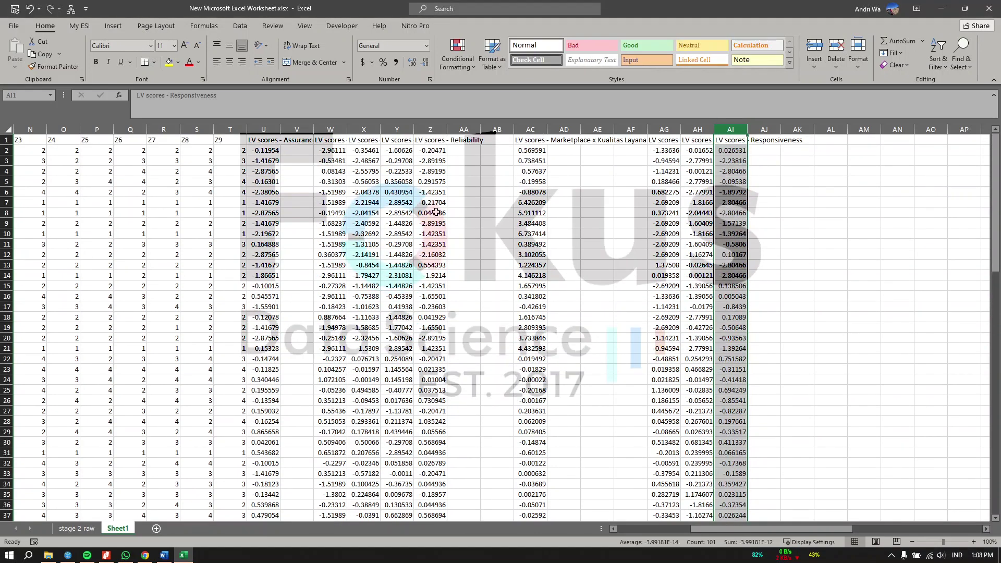
click(432, 145)
click(431, 129)
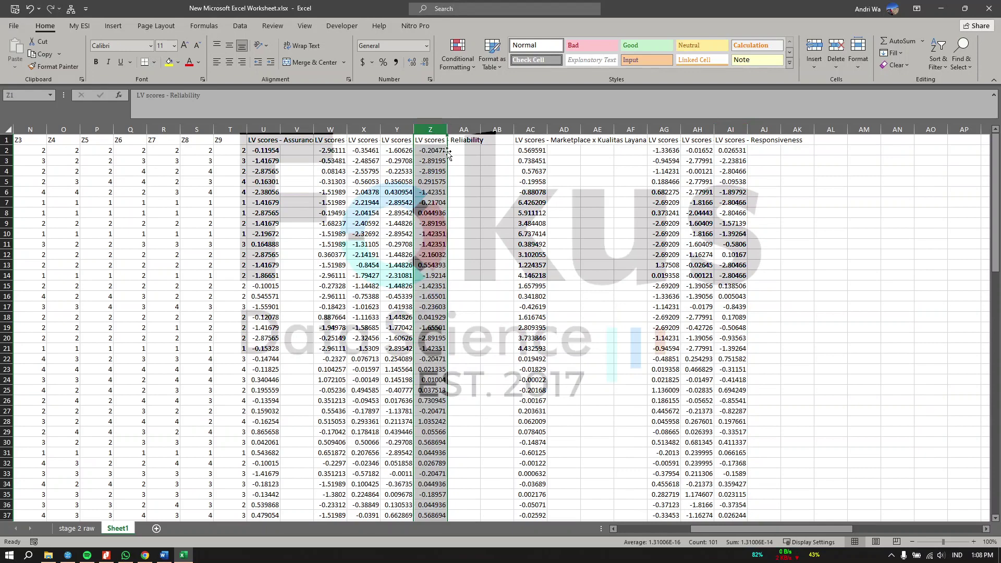
drag(447, 146, 773, 159)
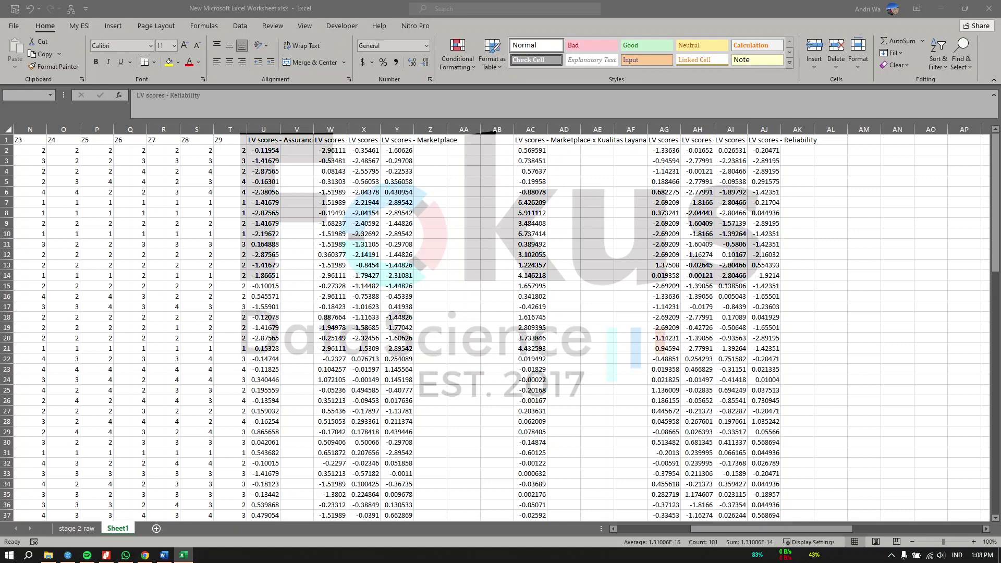
Move the LV scores - Assurance column from column U to the empty column AK
click(334, 140)
click(355, 139)
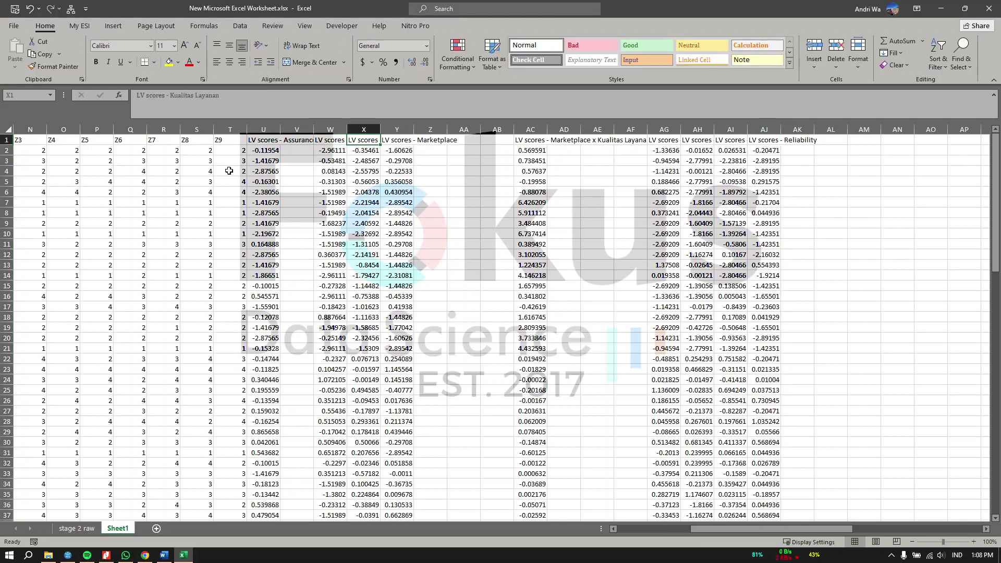
click(274, 141)
key(ctrl+space)
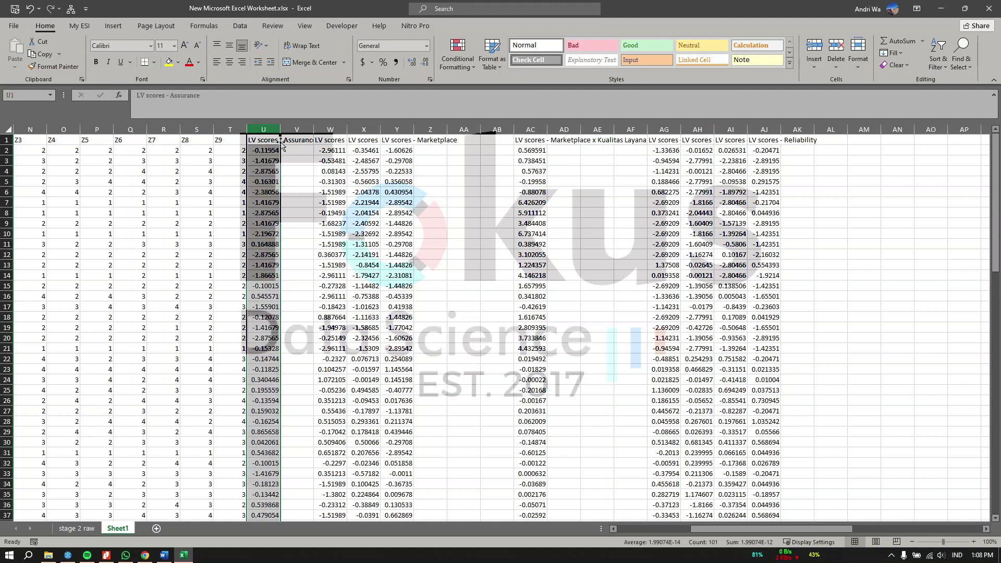
drag(281, 144, 808, 143)
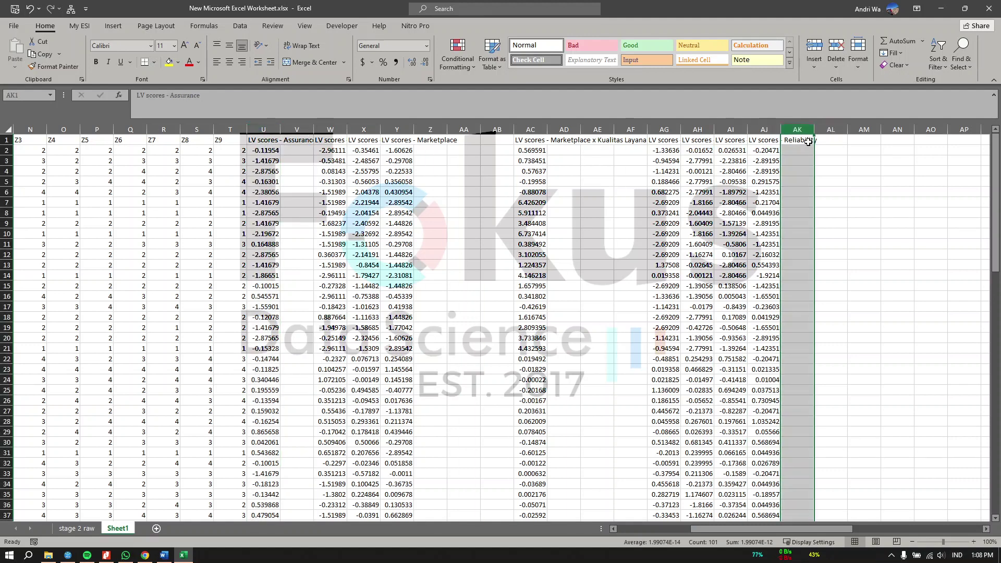
scroll(500, 329, down, 2)
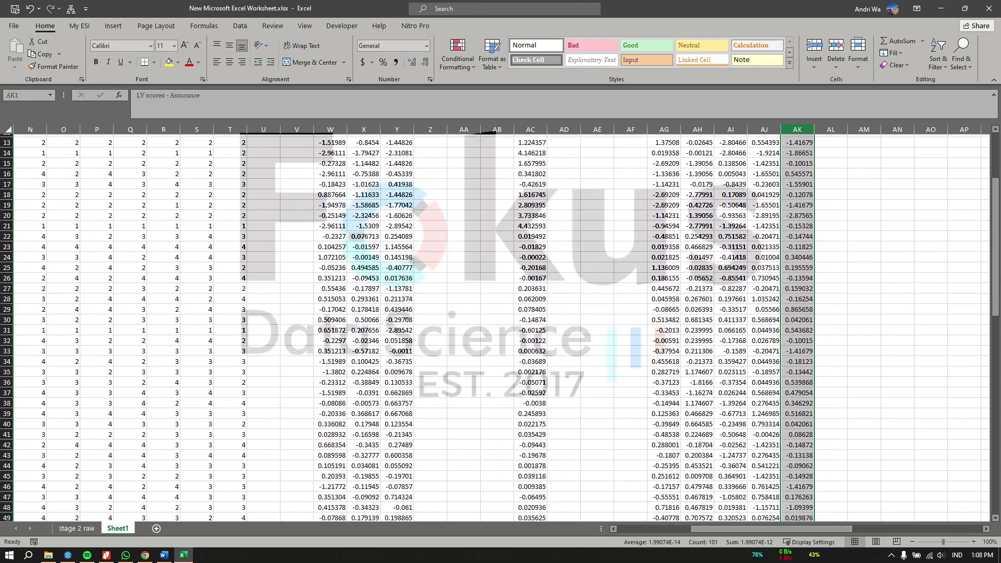
scroll(501, 329, up, 2)
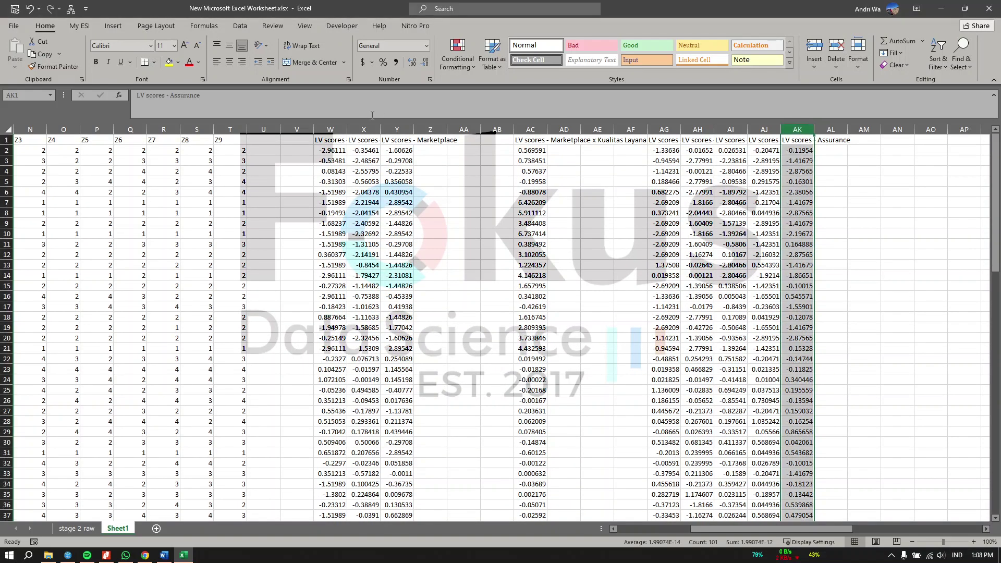
Delete columns W to AC, which hold the Kepuasan Pelanggan E-Commerce, Kualitas Layanan, Marketplace and interaction scores
click(330, 129)
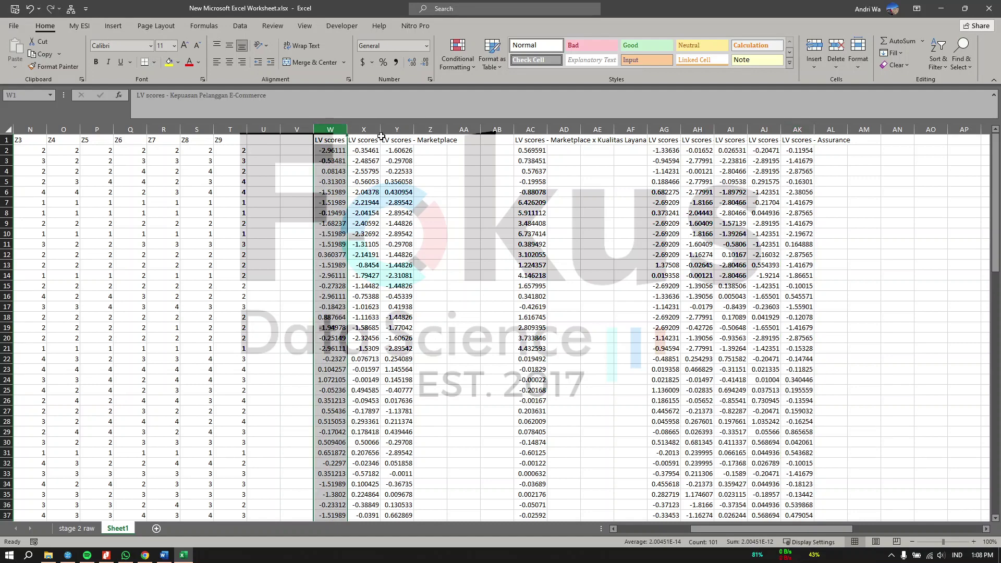
click(361, 140)
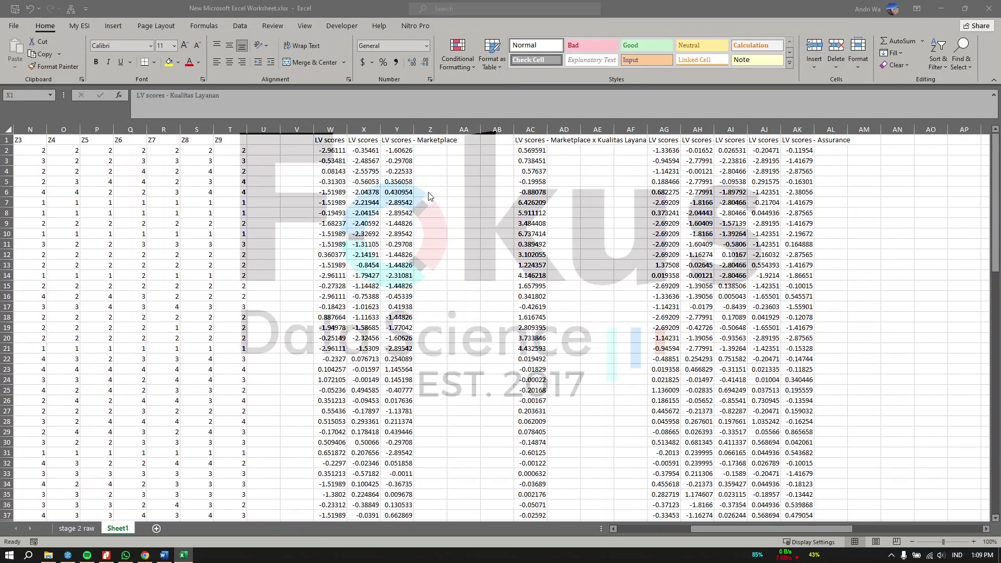
click(338, 139)
click(402, 138)
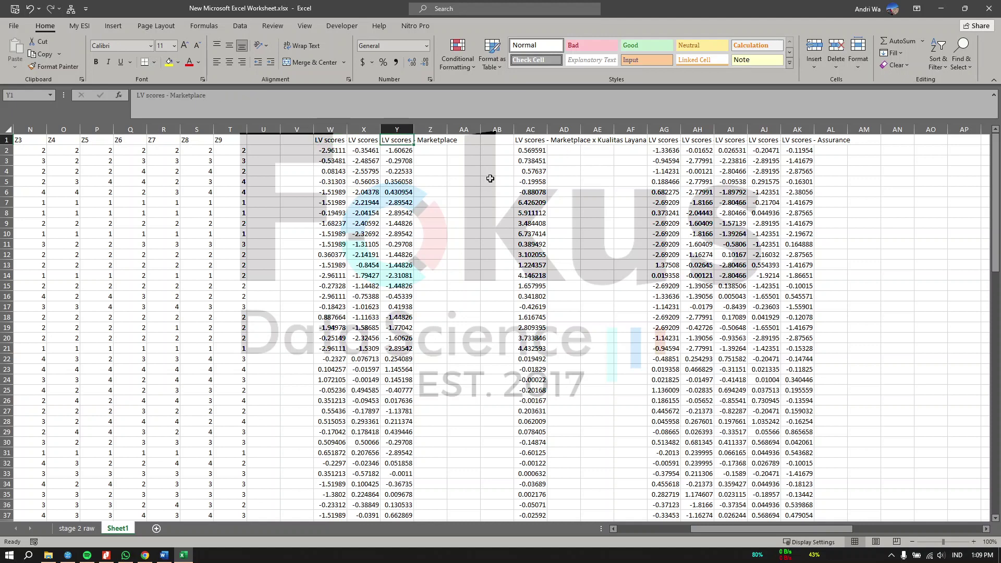
drag(544, 134, 341, 139)
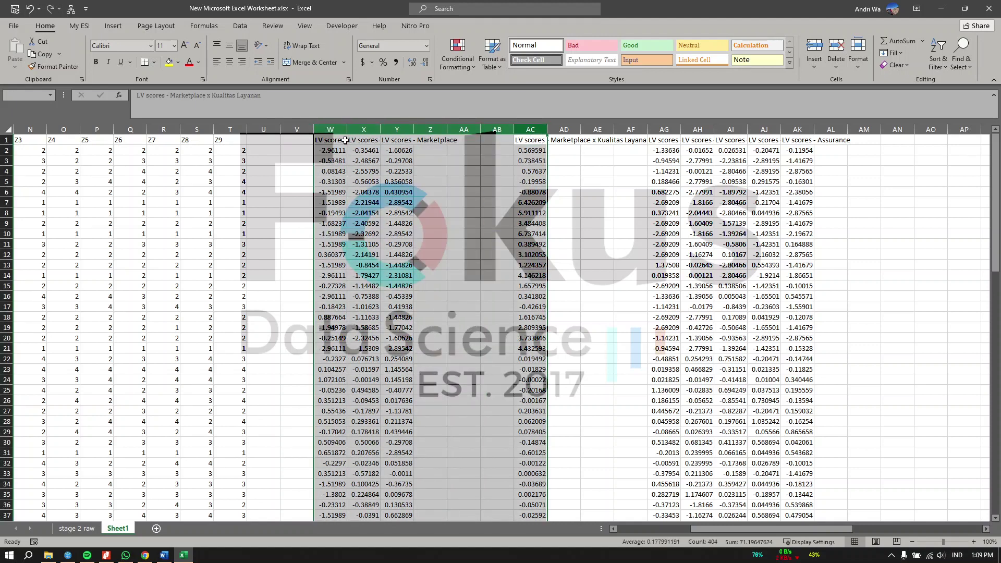
click(840, 40)
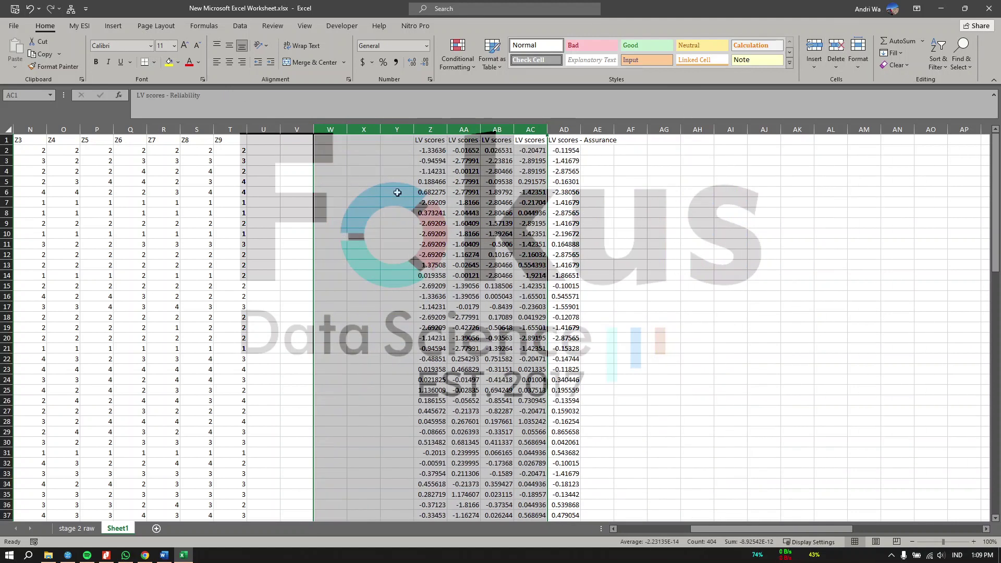
Check the remaining LV scores headers from Tangible to Assurance and copy the "LV scores -" prefix text
click(430, 144)
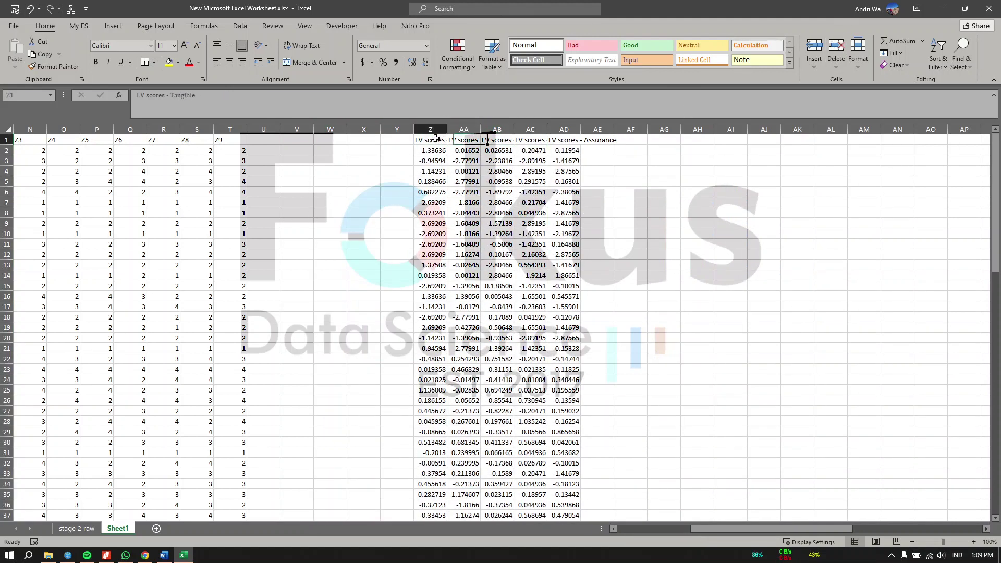
key(Right)
key(Right)
key(Right)
key(Right)
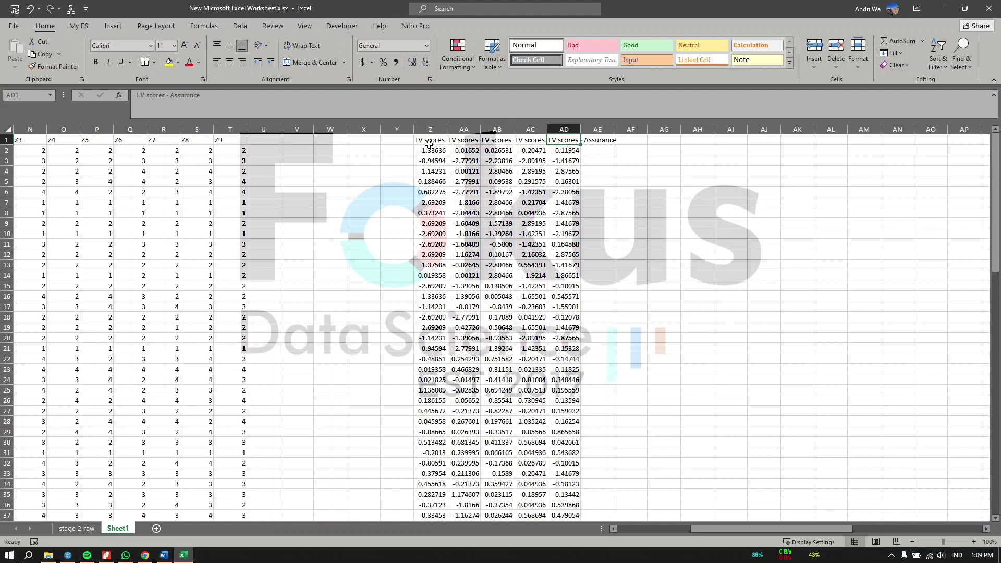
click(429, 145)
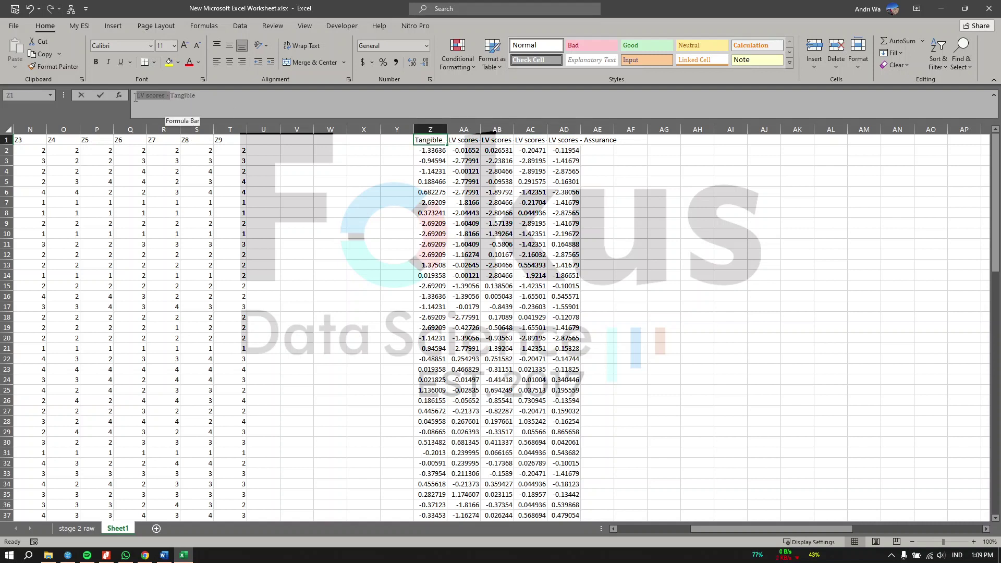
click(698, 160)
Strip the prefix "LV scores -" from the five headers in Z1:AD1 by replacing it with nothing
drag(435, 141, 566, 142)
click(962, 52)
click(957, 96)
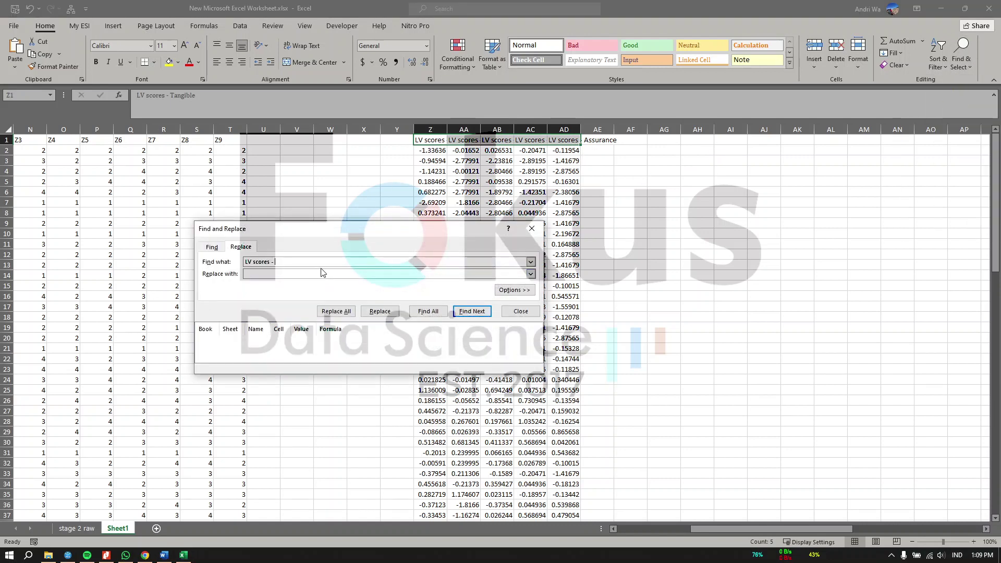
click(336, 311)
click(543, 313)
click(631, 265)
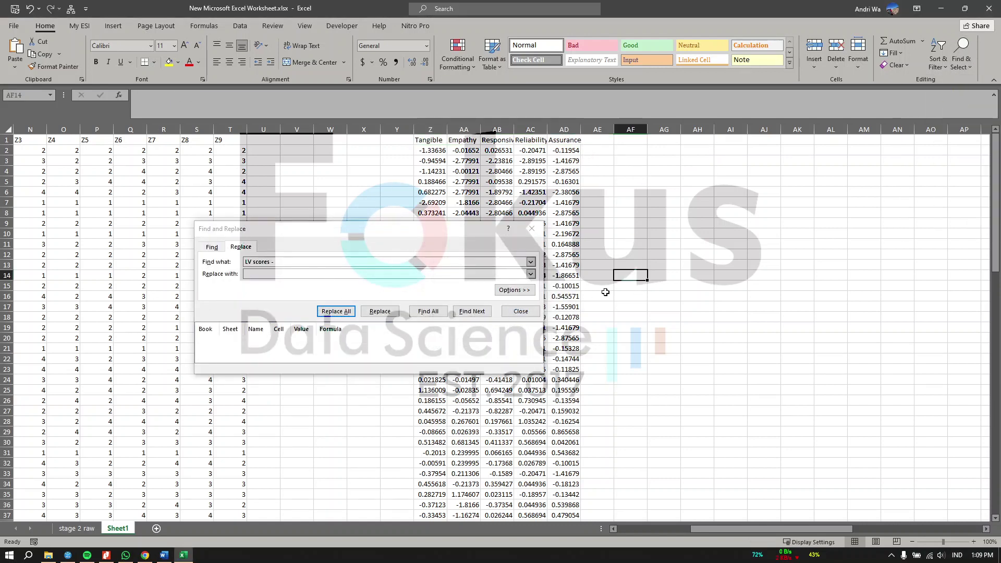
click(520, 311)
click(702, 263)
Insert five empty columns before the Y1 column at the start of Sheet1
scroll(437, 141, left, 6)
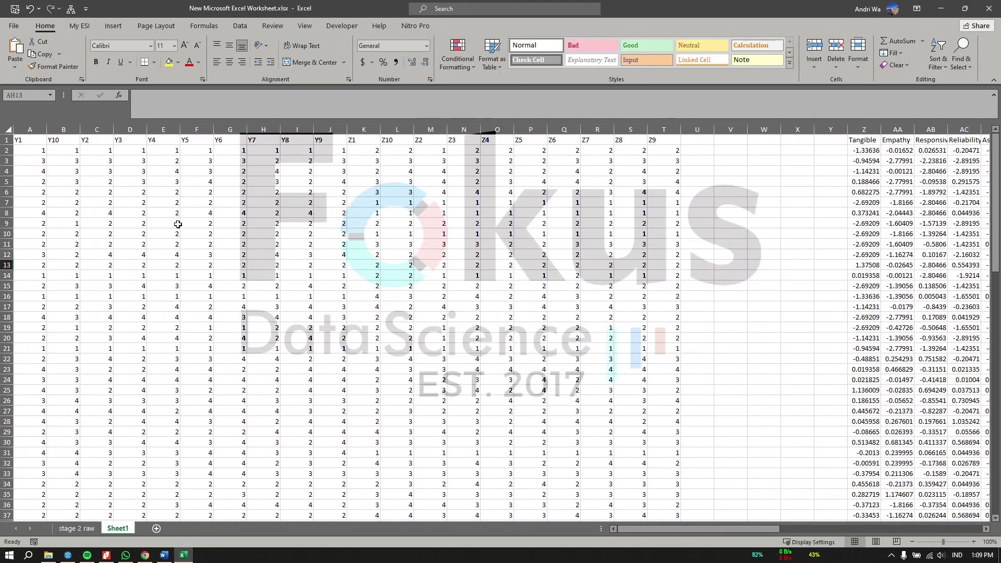
click(20, 128)
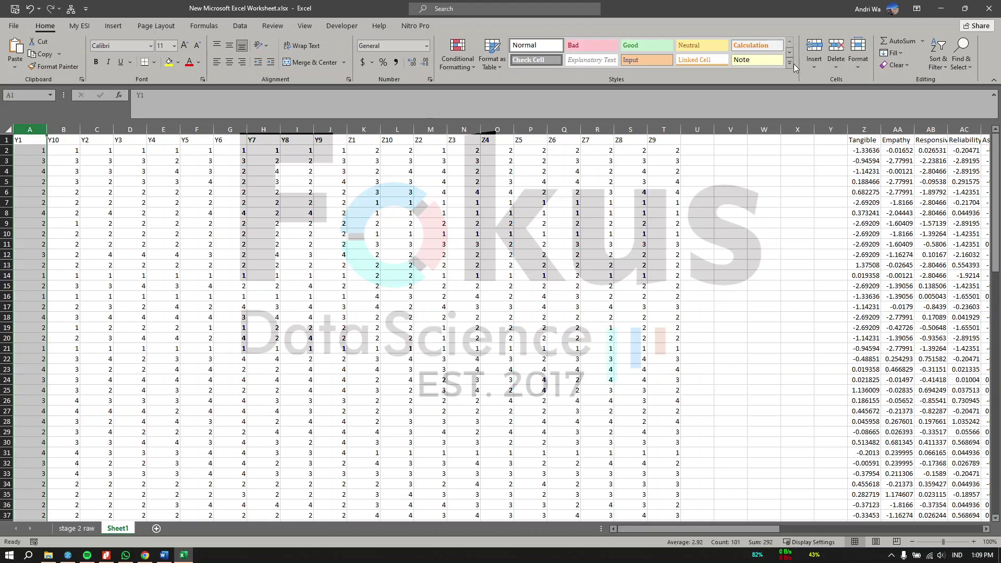
click(815, 47)
click(815, 46)
click(814, 47)
click(815, 47)
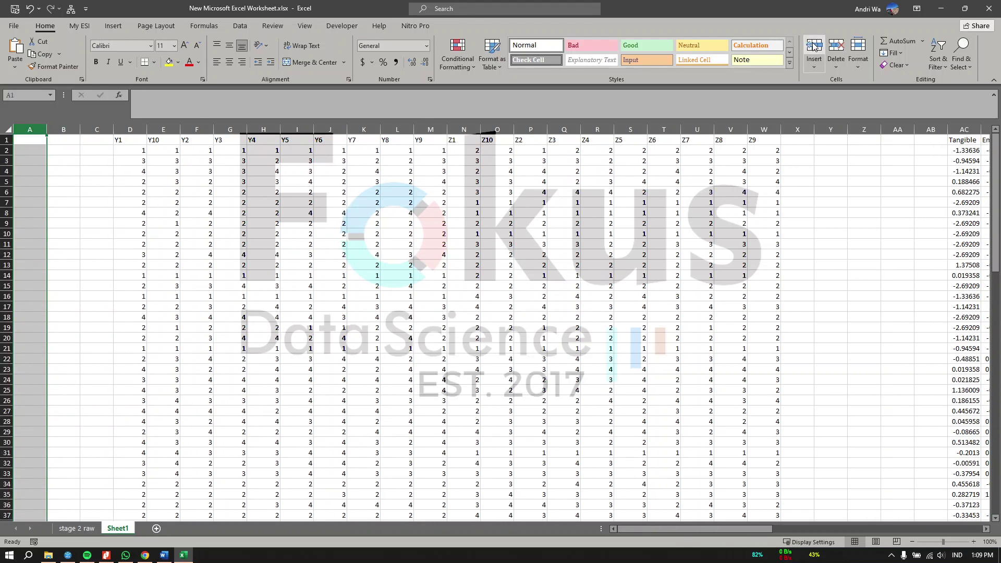
Move the five score columns from Tangible to Assurance in AE:AI into the empty columns A:E of Sheet1
scroll(795, 224, right, 3)
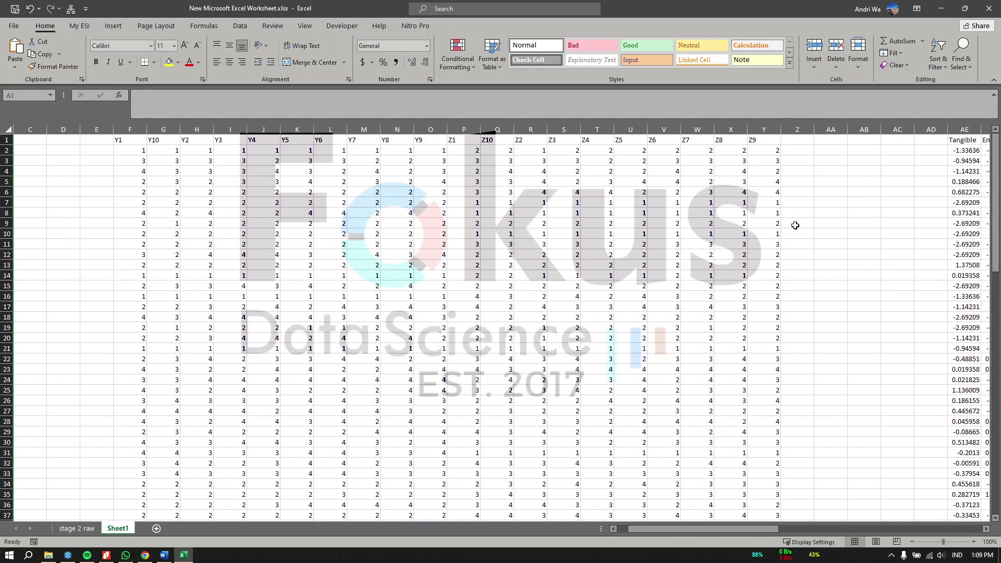
scroll(821, 247, right, 3)
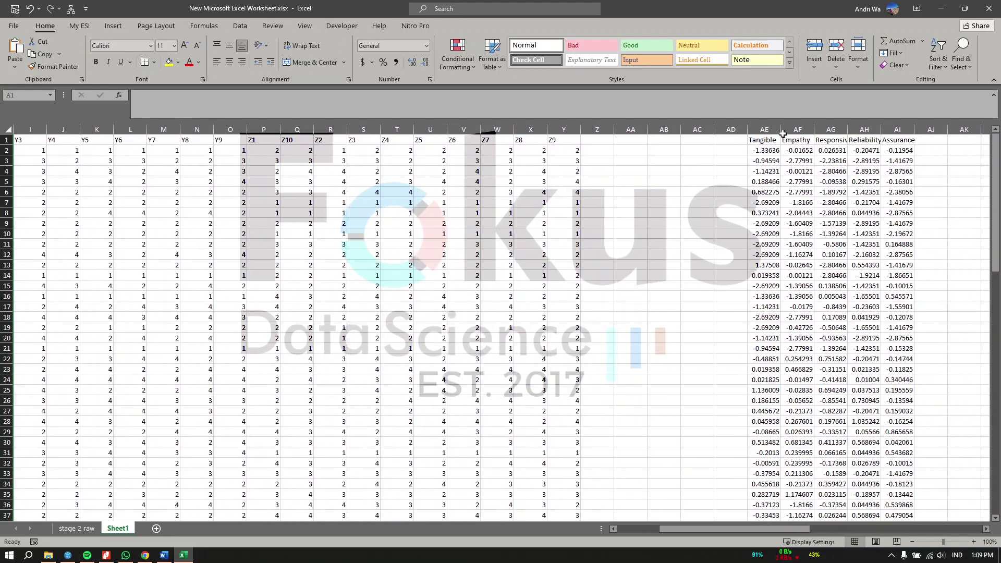
drag(764, 129, 897, 131)
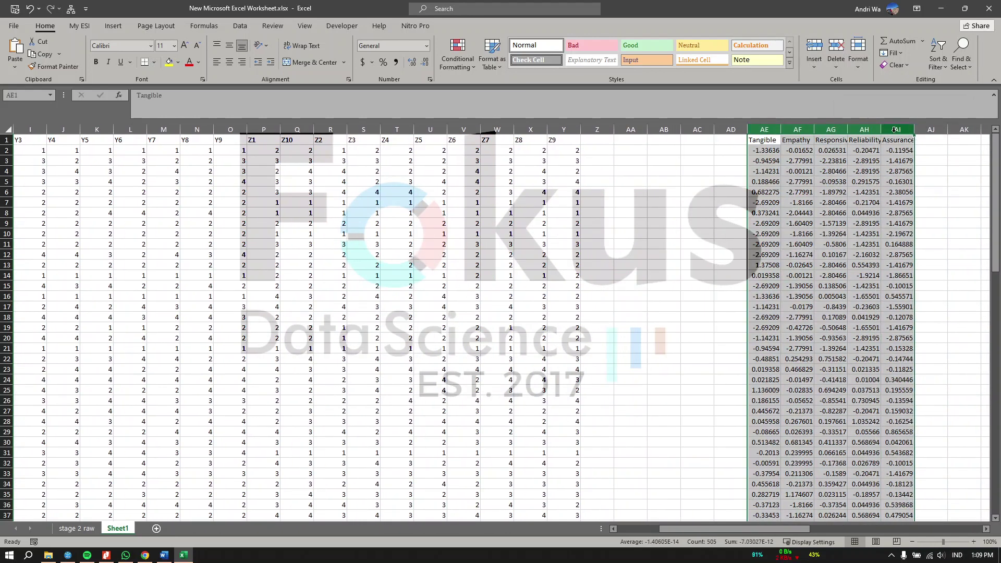
right_click(897, 133)
click(919, 140)
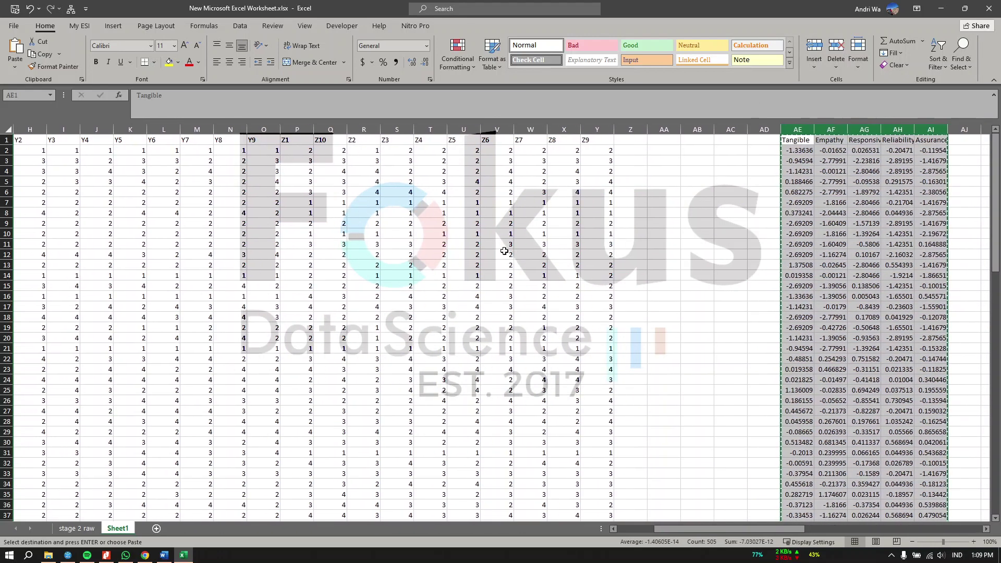
scroll(372, 254, left, 4)
click(20, 129)
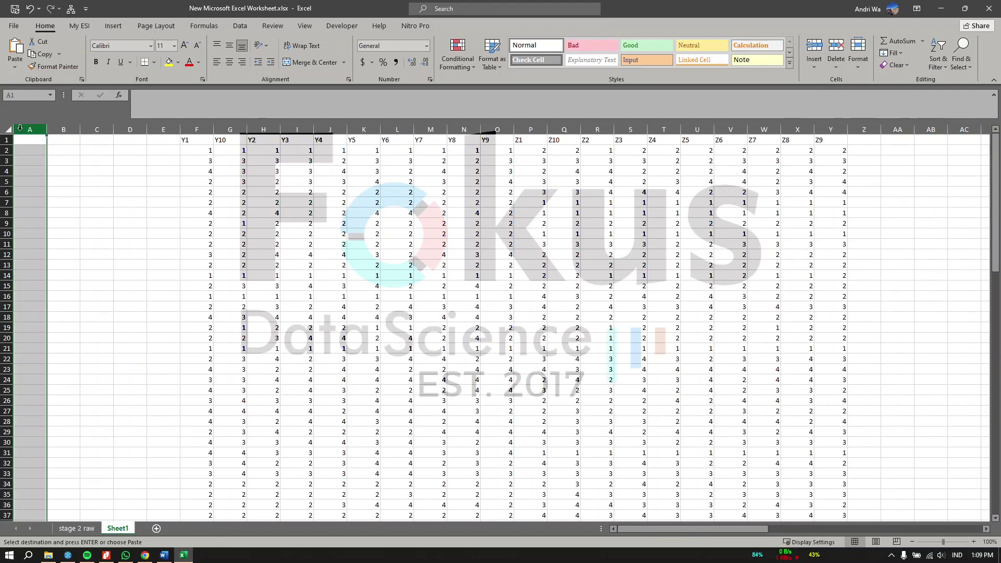
right_click(21, 130)
click(40, 180)
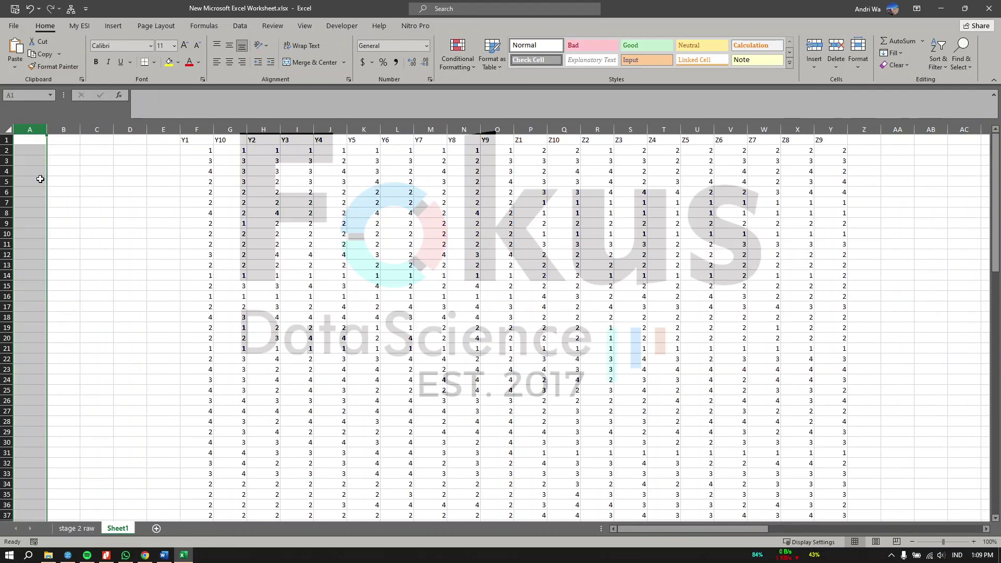
click(381, 171)
scroll(831, 208, right, 5)
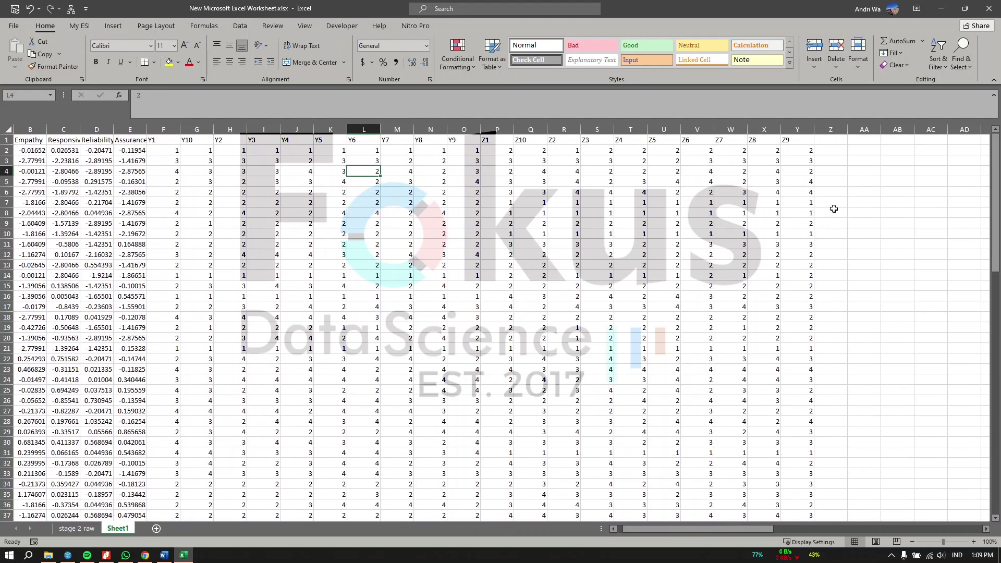
scroll(568, 243, left, 5)
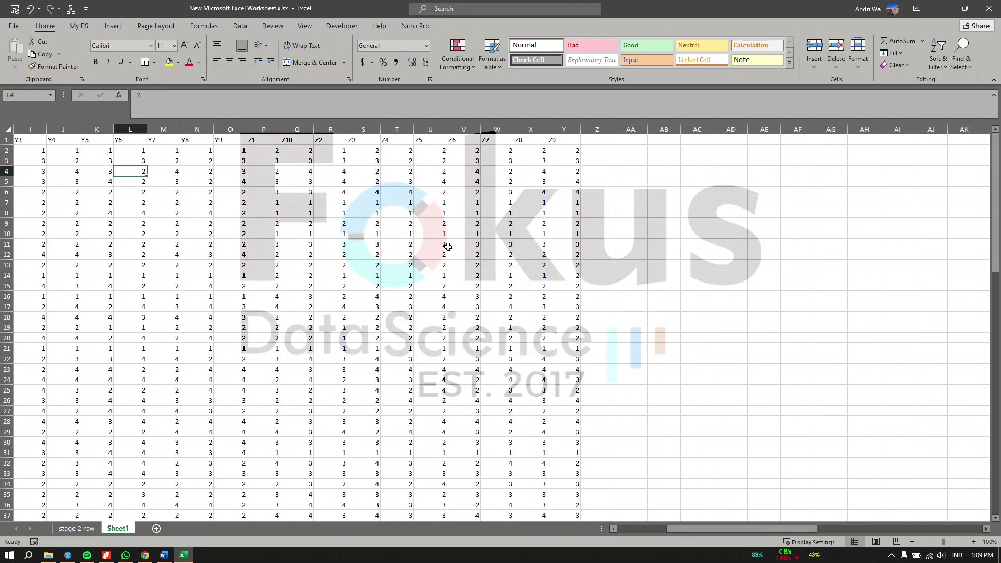
Delete the "stage 2 raw" worksheet from the workbook
click(89, 533)
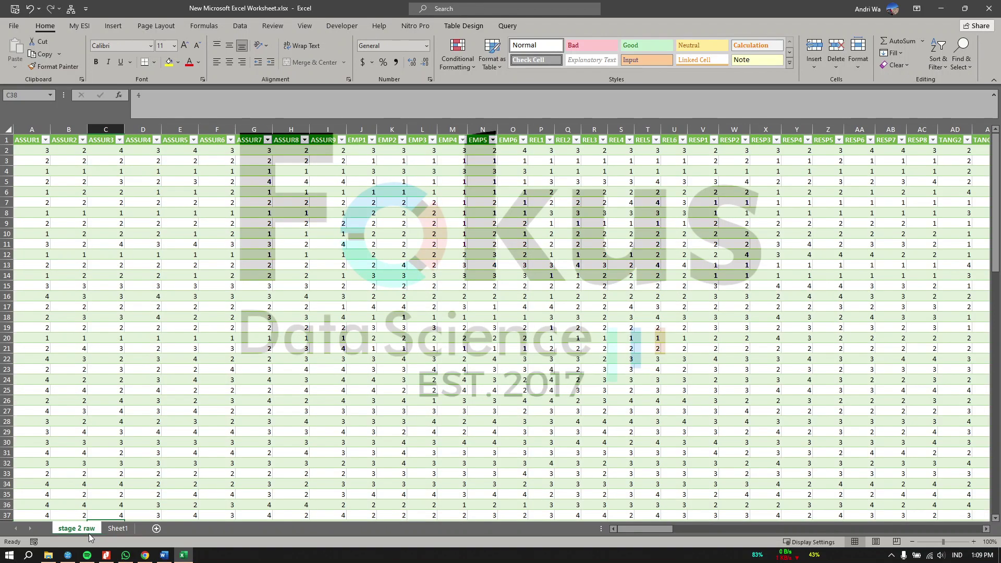
right_click(89, 533)
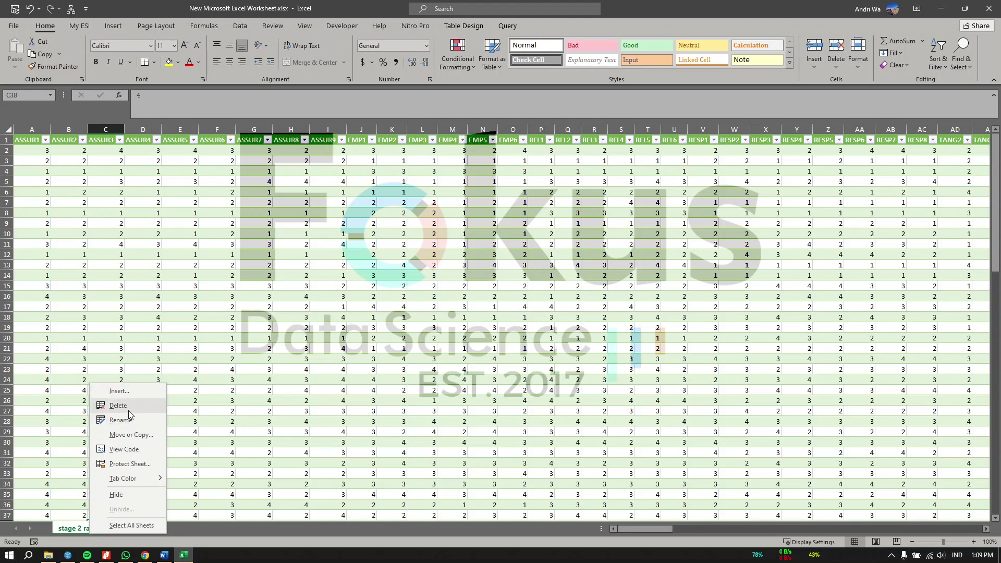
click(119, 406)
click(482, 308)
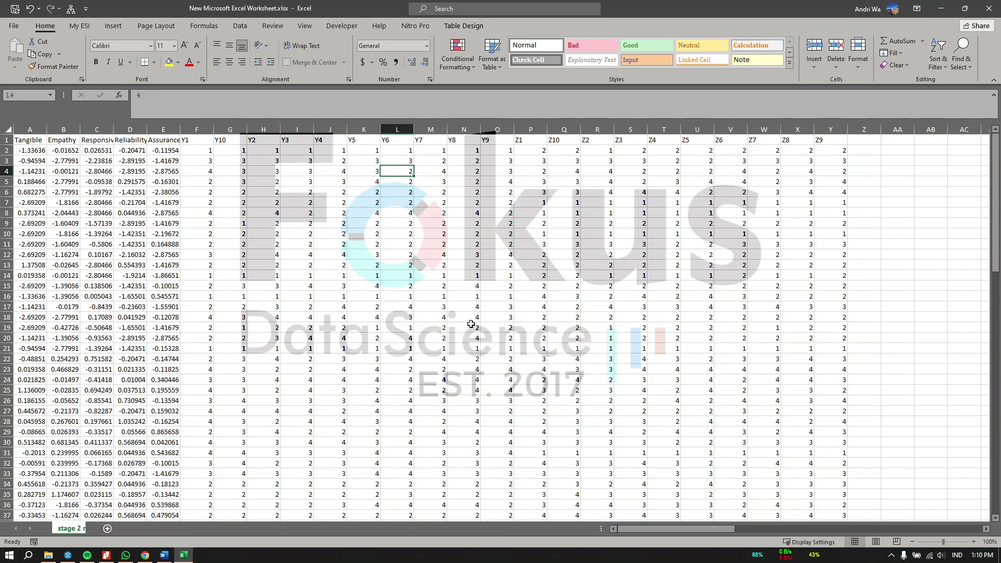
click(242, 178)
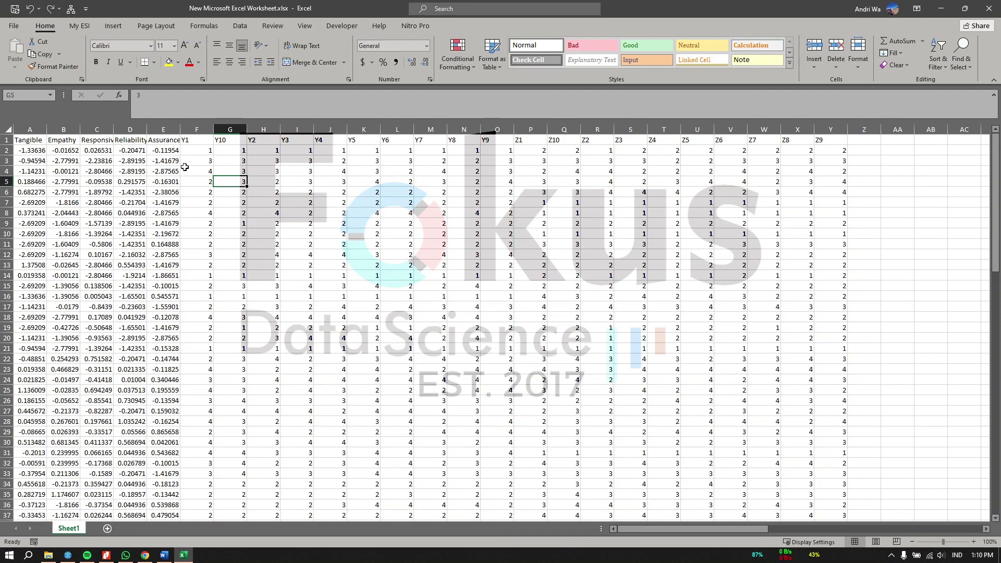
Set up saving the sheet as "Stage 2 CSV" in CSV UTF-8 (Comma delimited) format, and cancel the save
click(14, 26)
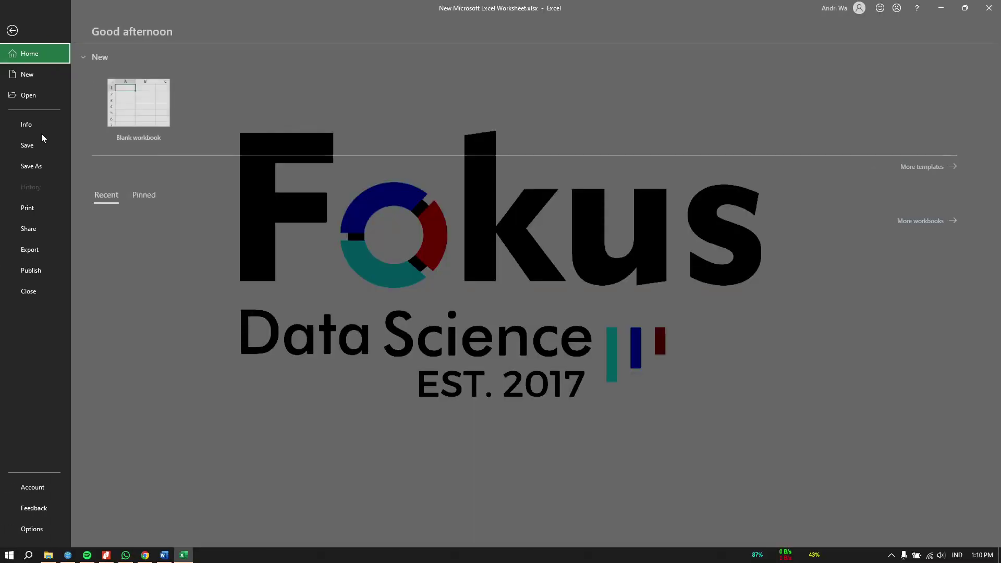
click(40, 172)
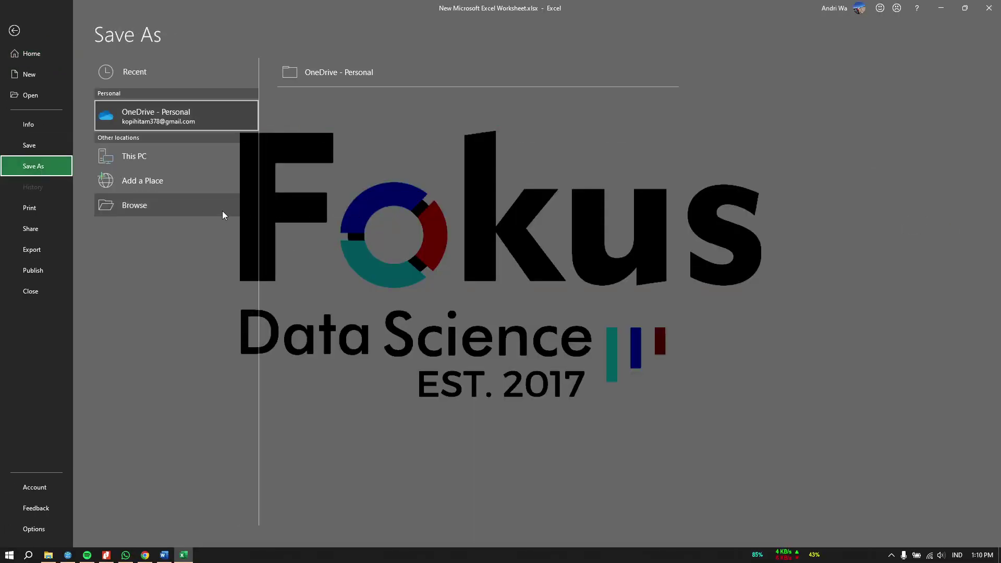
click(222, 210)
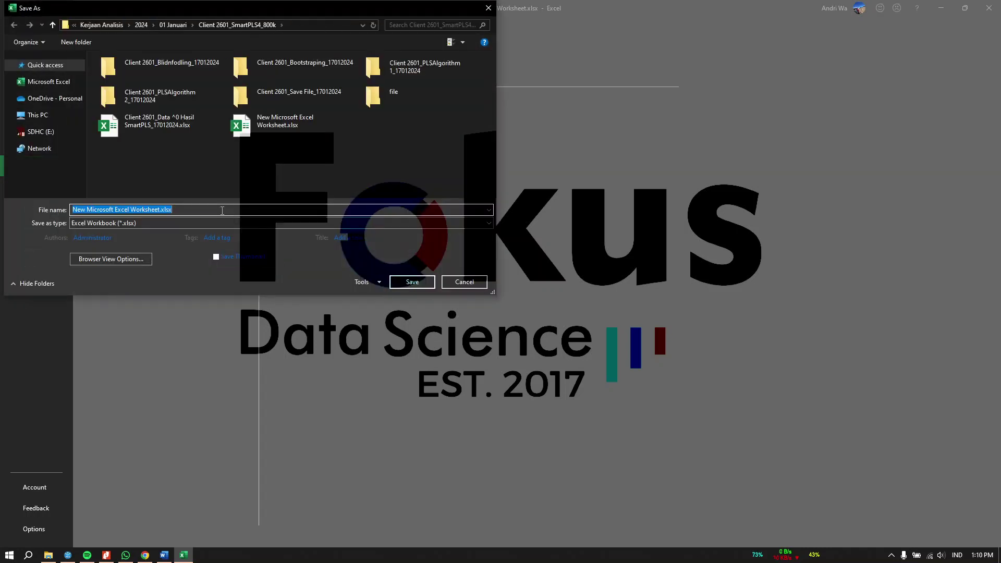
double_click(222, 211)
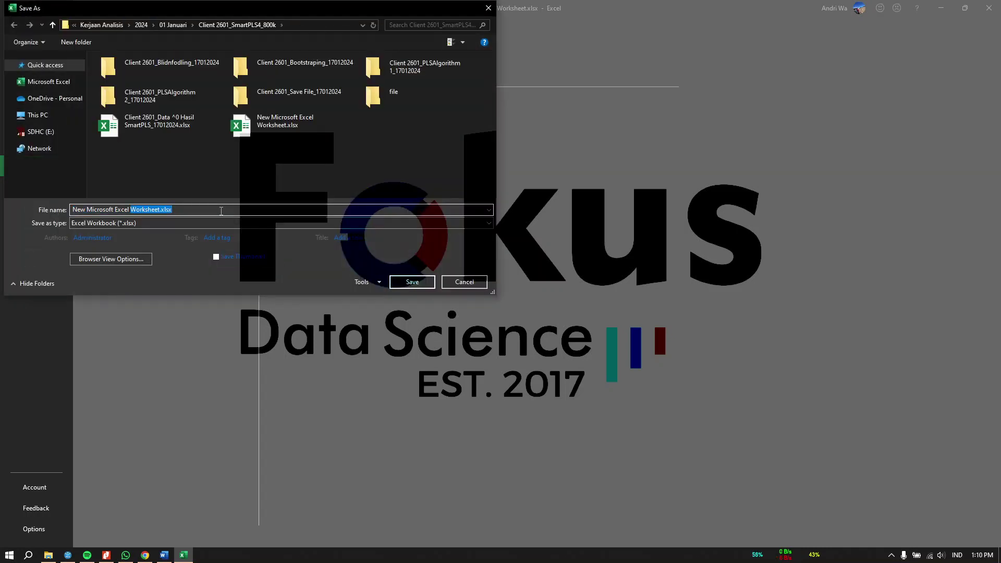
click(221, 210)
drag(221, 210, 63, 213)
text(Stage 2 CSV)
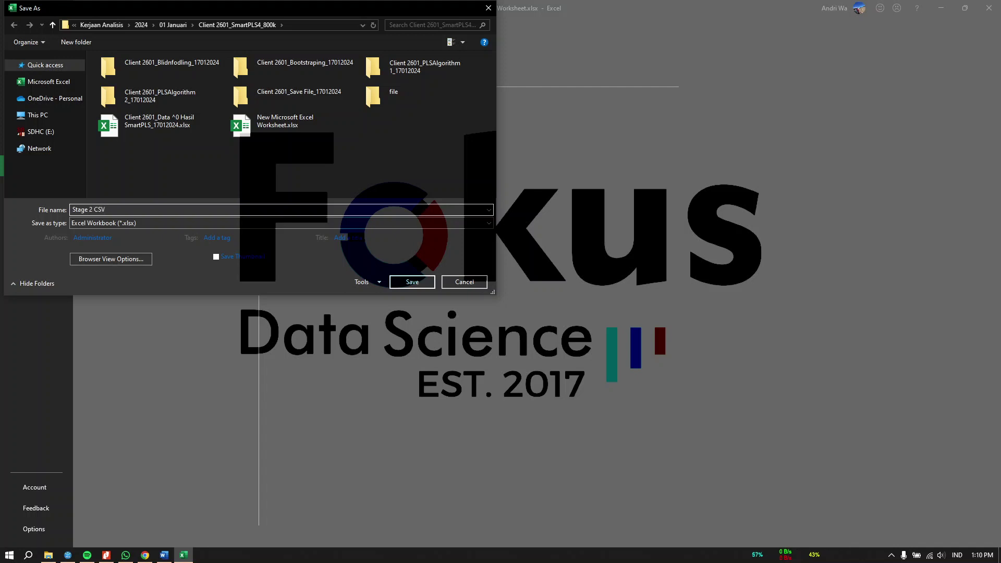
click(81, 223)
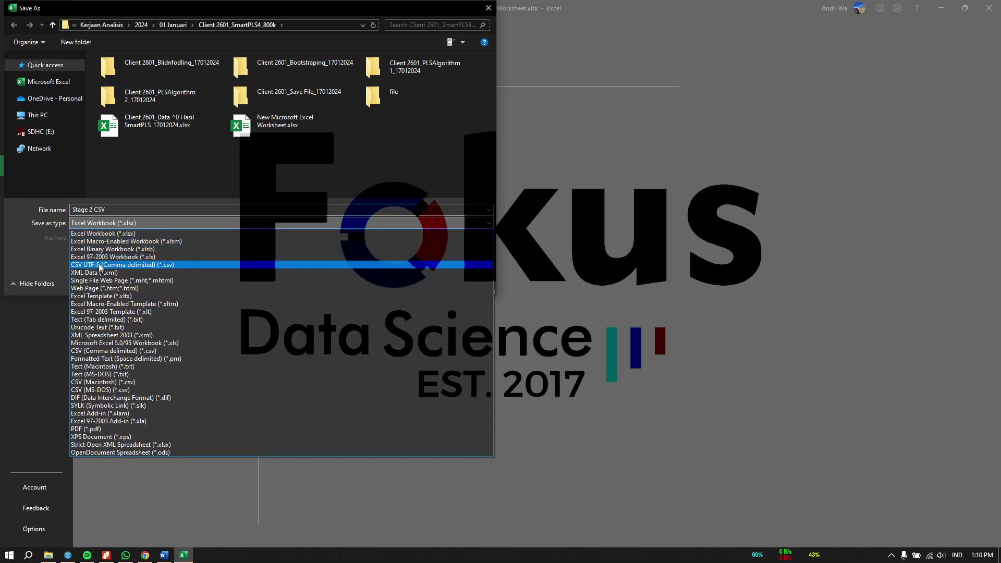
click(100, 267)
click(409, 264)
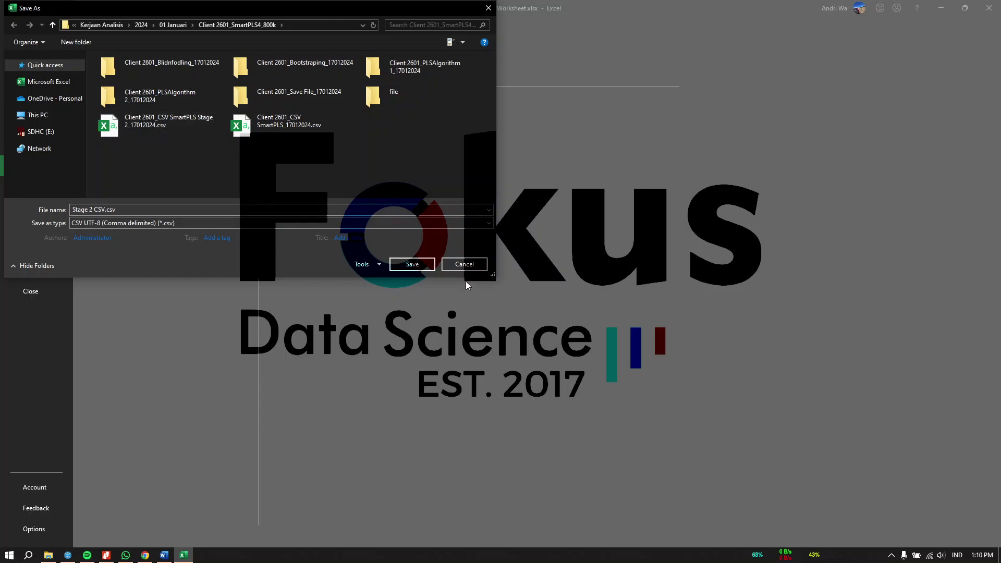
click(461, 265)
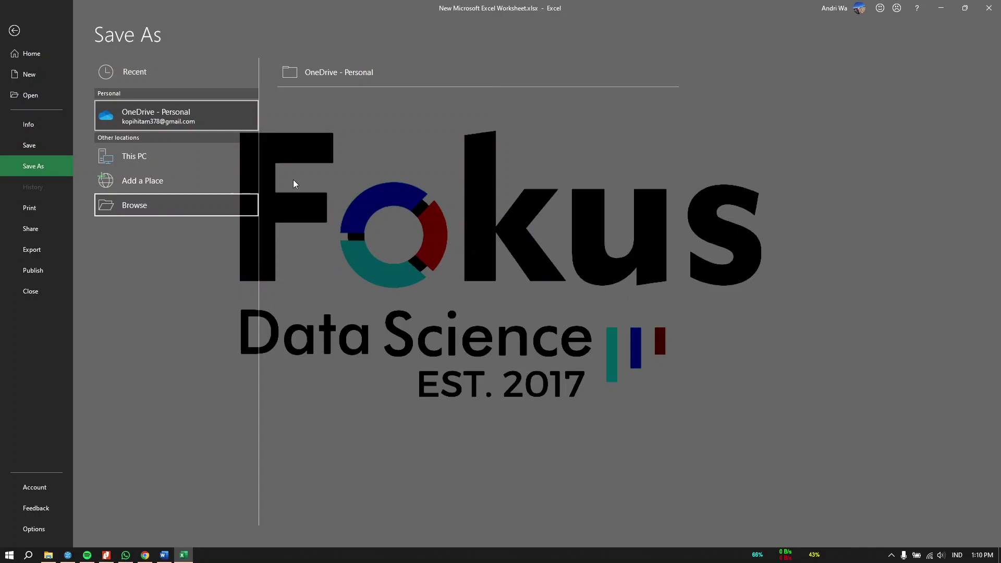
click(25, 33)
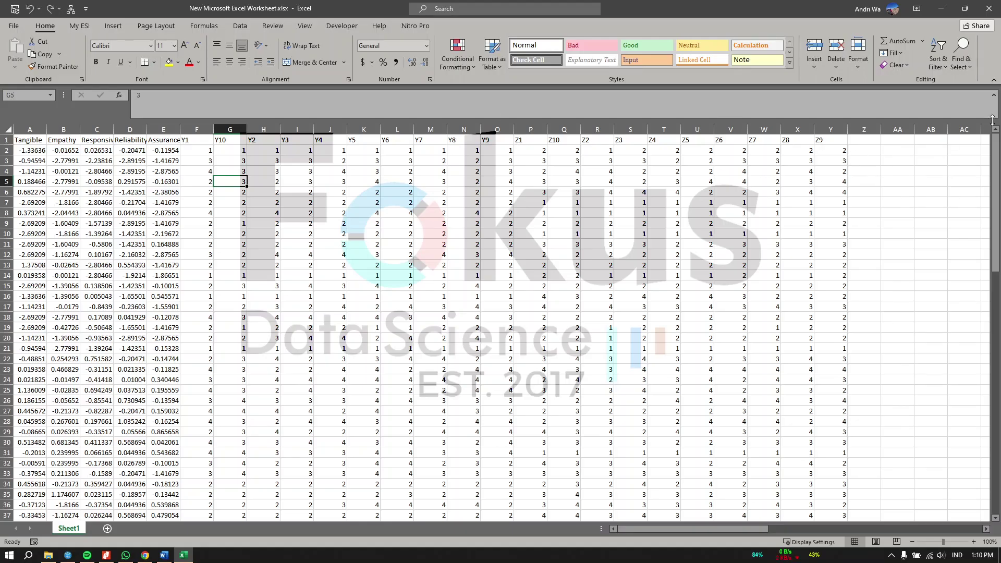
Close the workbook without saving its changes
click(991, 9)
click(500, 296)
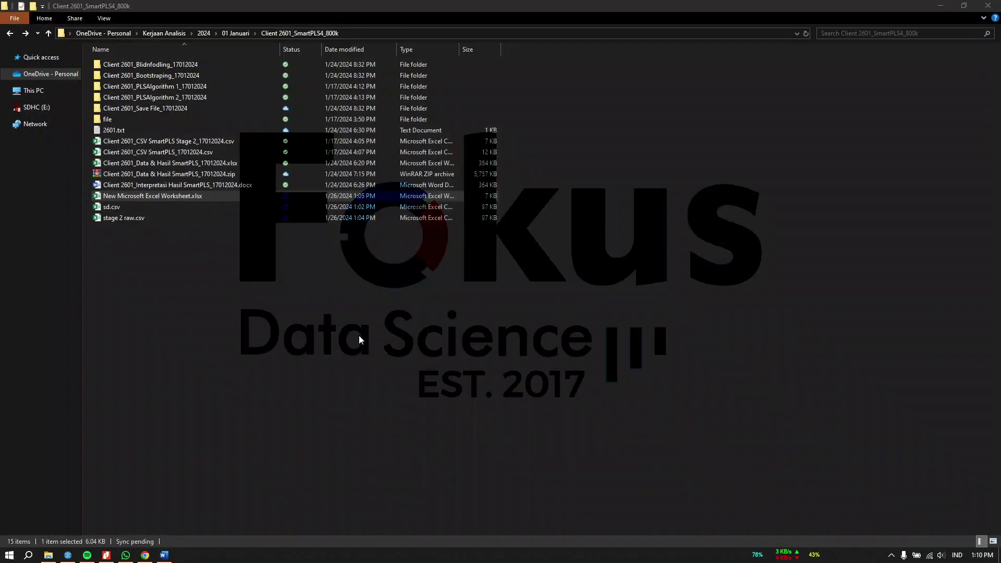
click(360, 339)
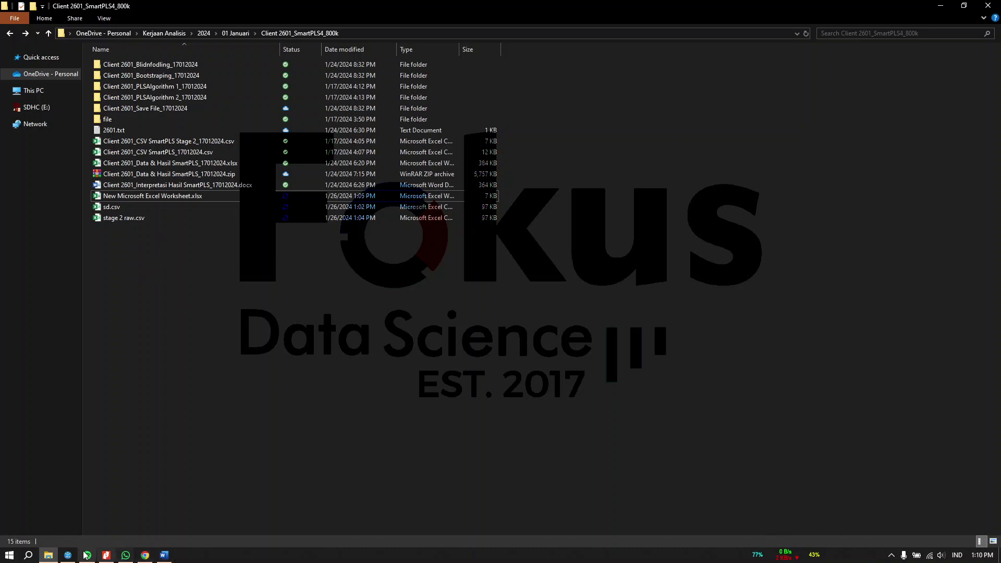
Switch to SmartPLS, return to the workspace overview and create a new project named "Contoh stage 2"
click(68, 555)
click(32, 51)
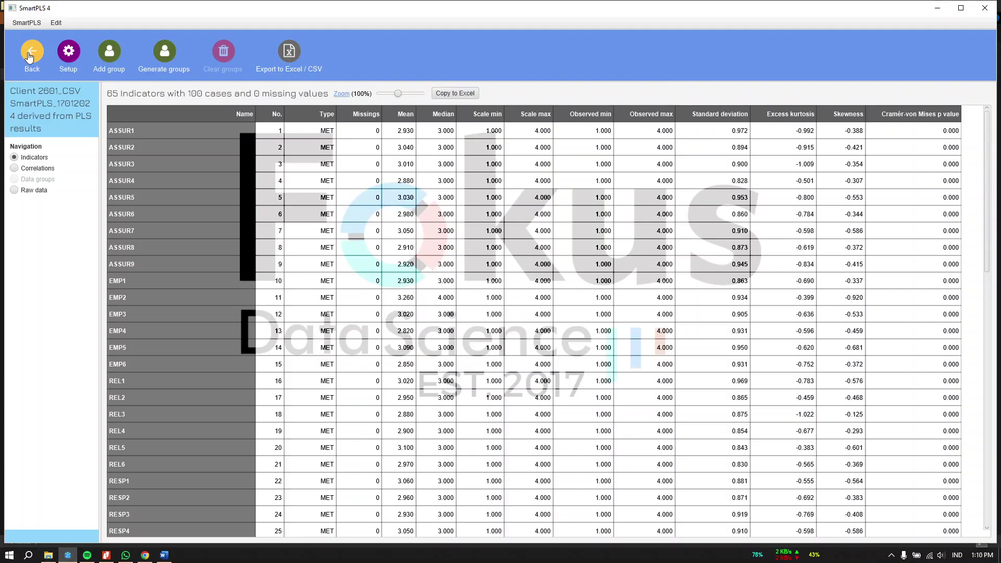
click(227, 233)
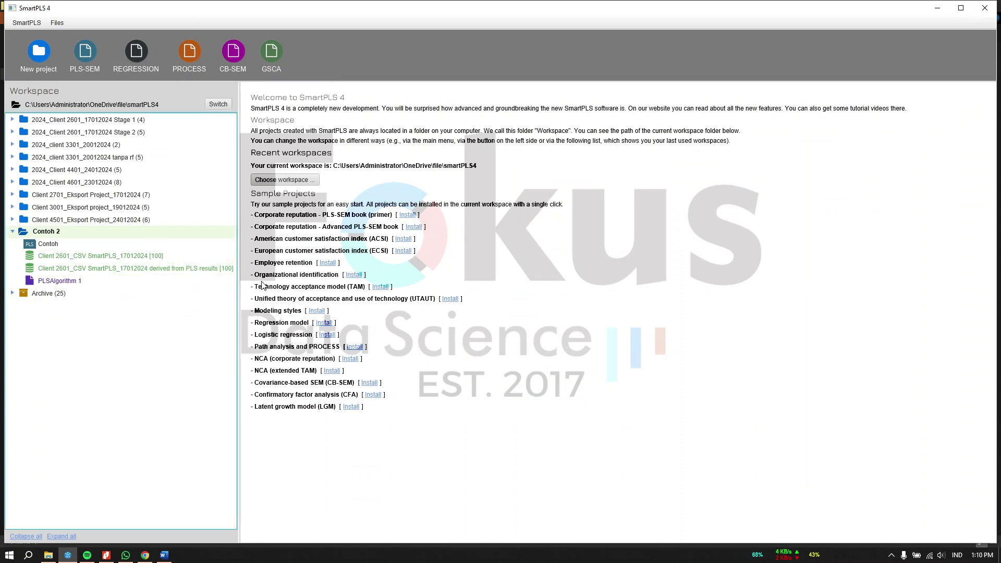
click(39, 52)
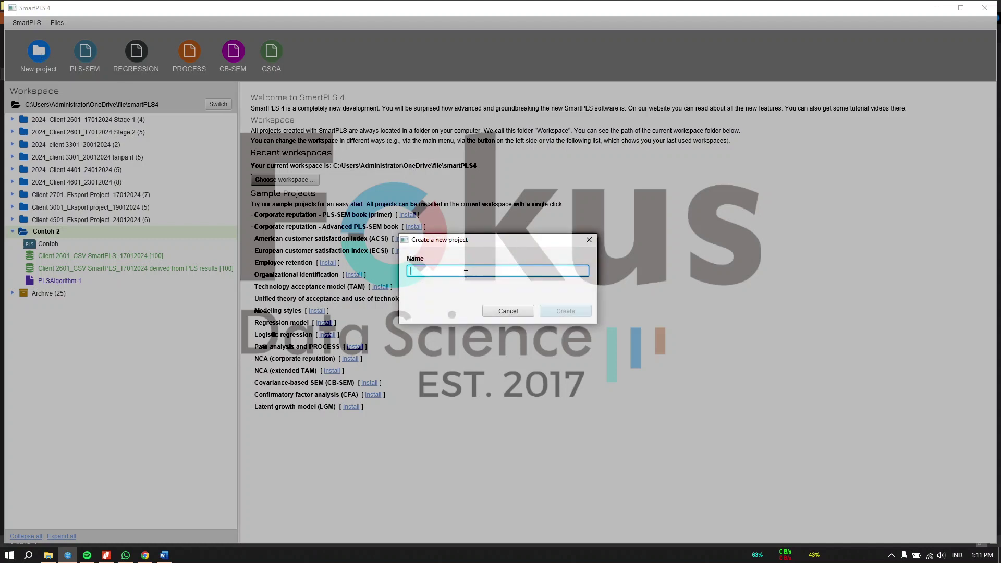
text(Sg)
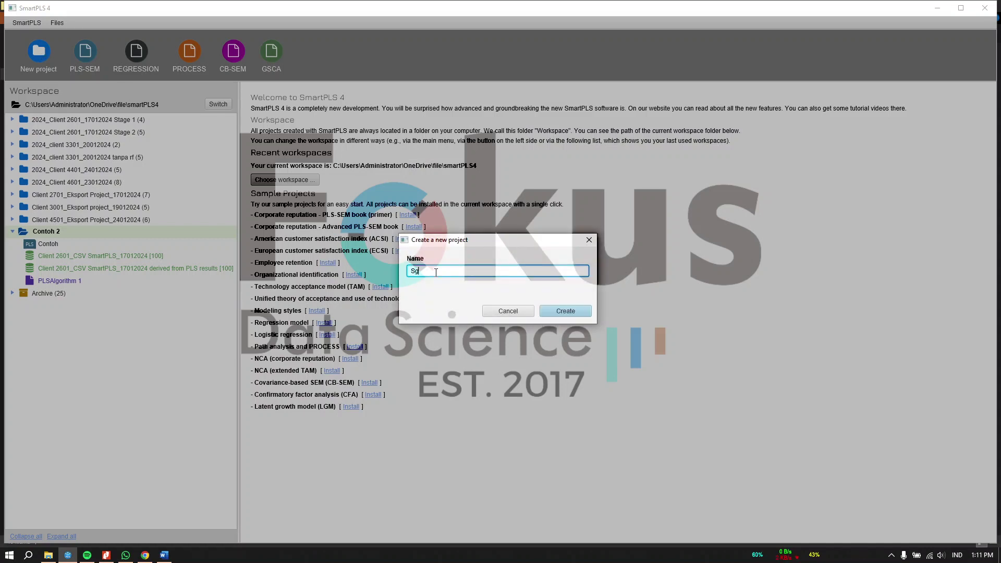
key(BackSpace)
key(BackSpace)
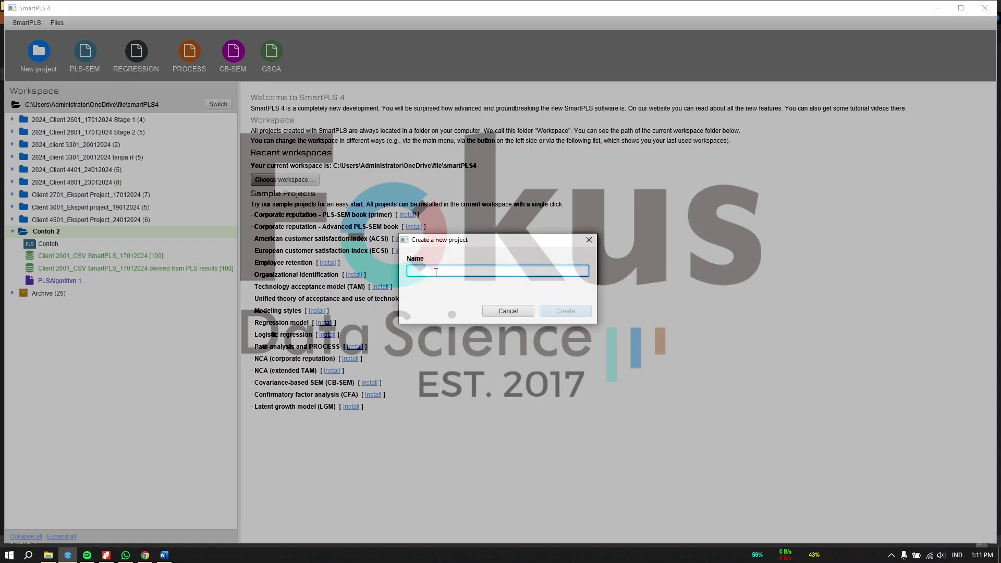
text(Contoh stage 2)
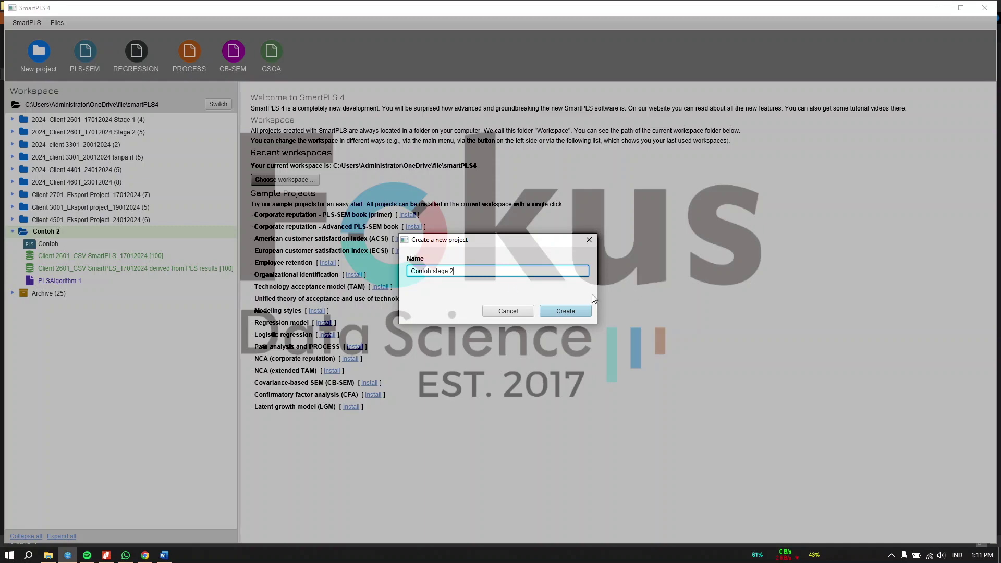
click(583, 309)
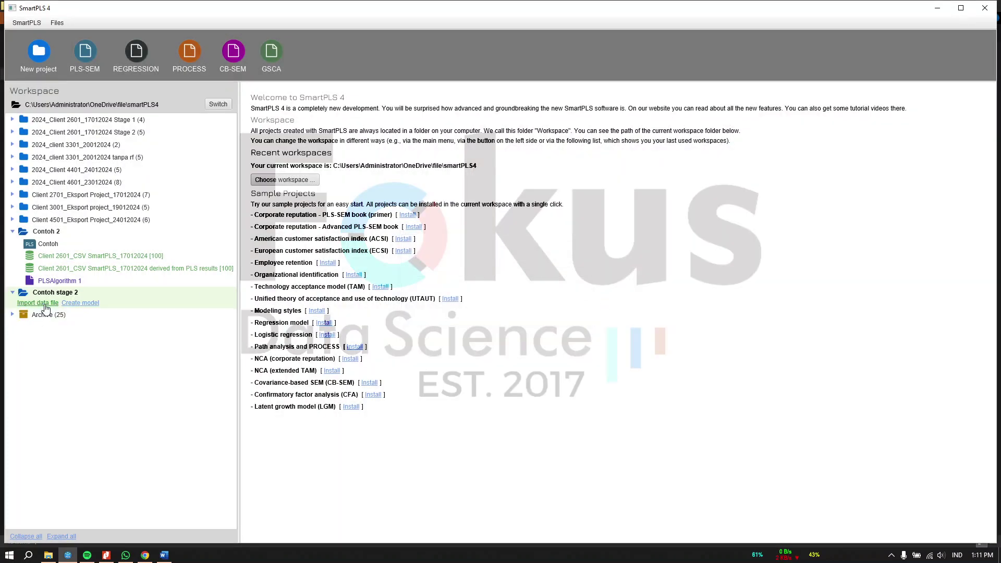
Import "Client 2601_CSV SmartPLS Stage 2_17012024.csv" into the Contoh stage 2 project and return to the workspace overview
click(45, 303)
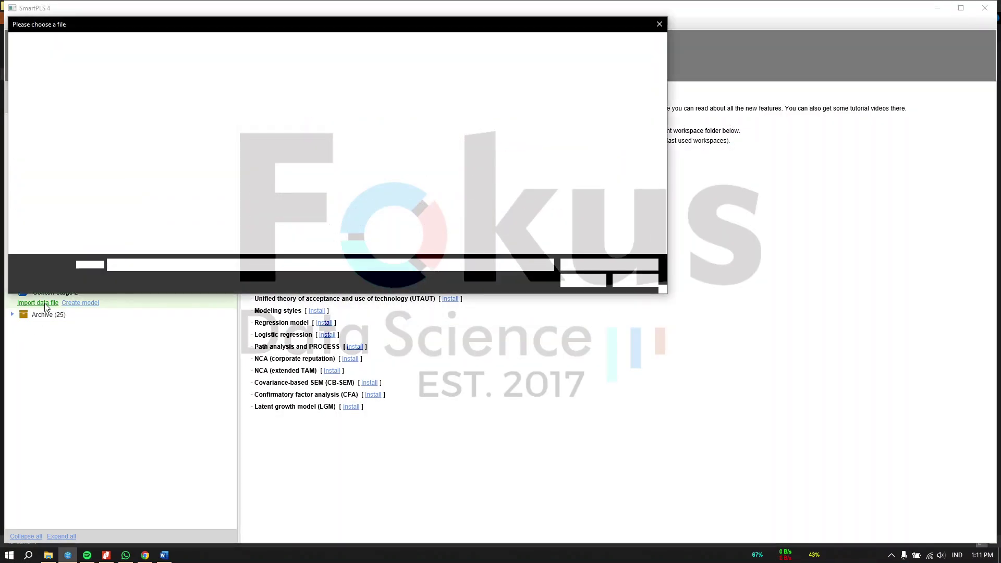
click(282, 165)
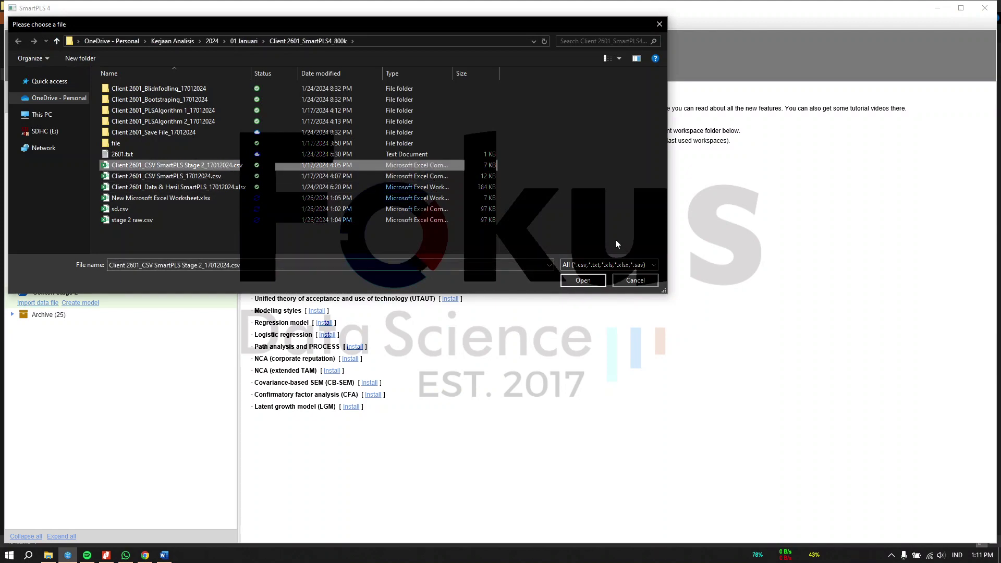
click(601, 282)
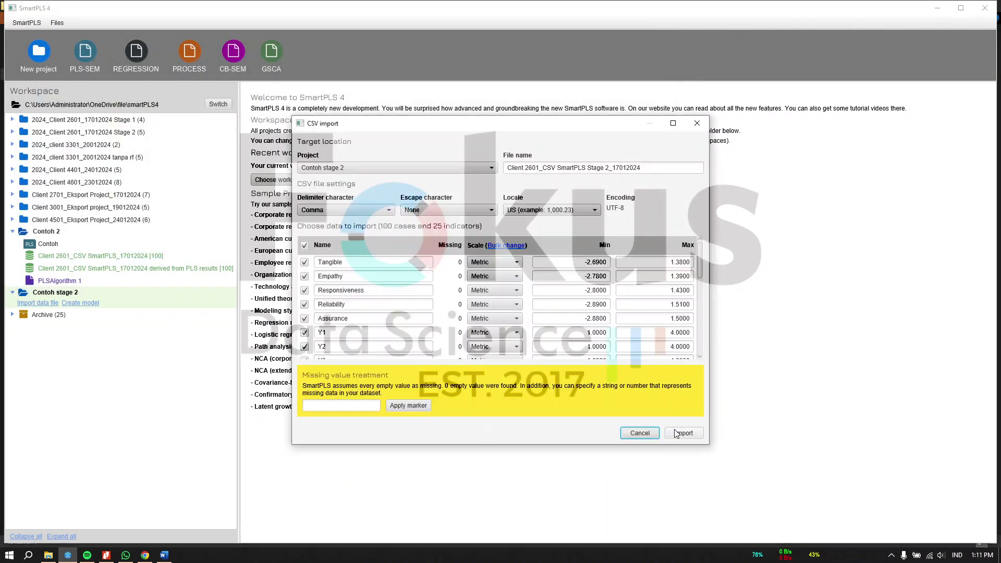
click(678, 430)
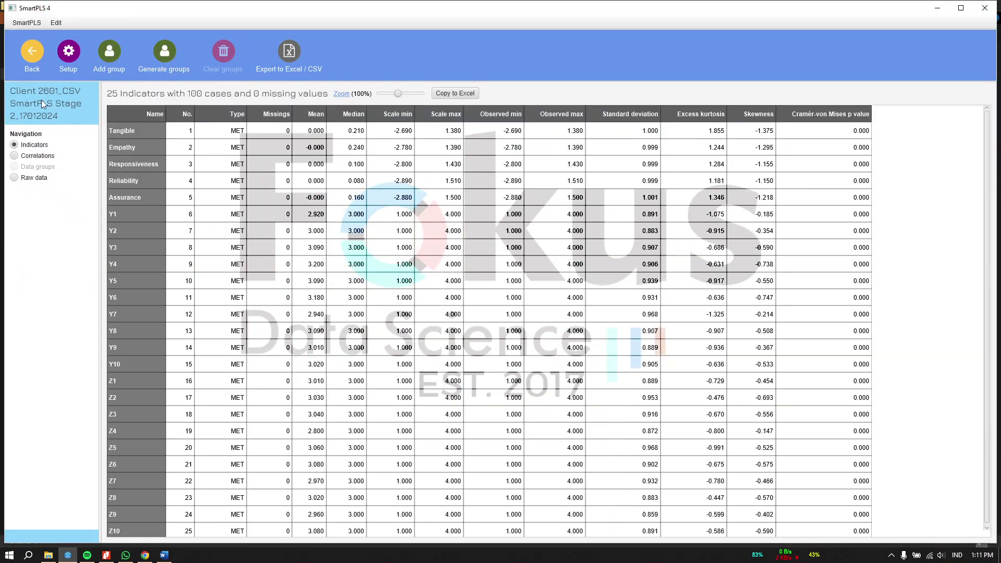
click(32, 52)
mouse_move(78, 294)
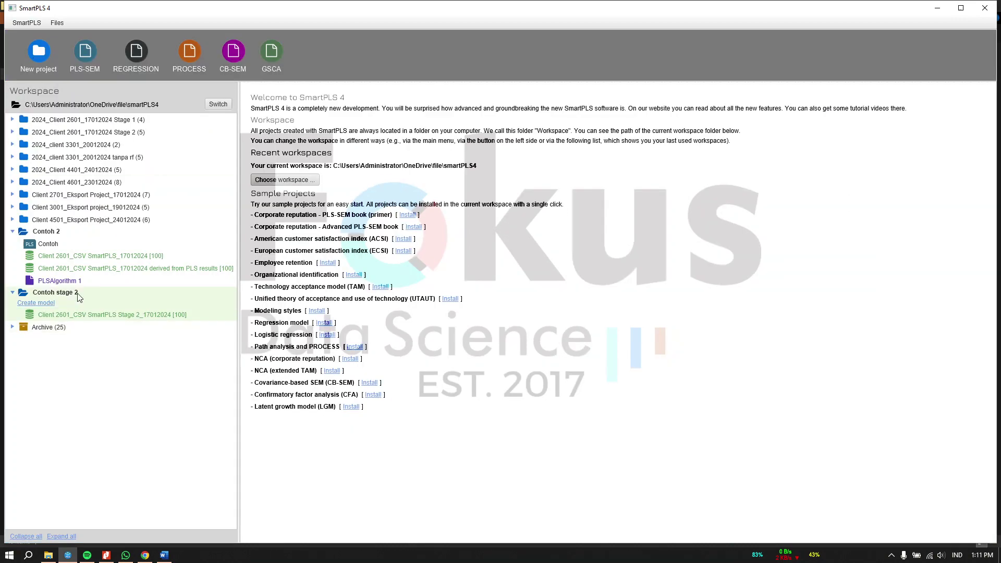
Create a PLS-SEM model named "Stage 2" in the Contoh stage 2 project
click(37, 303)
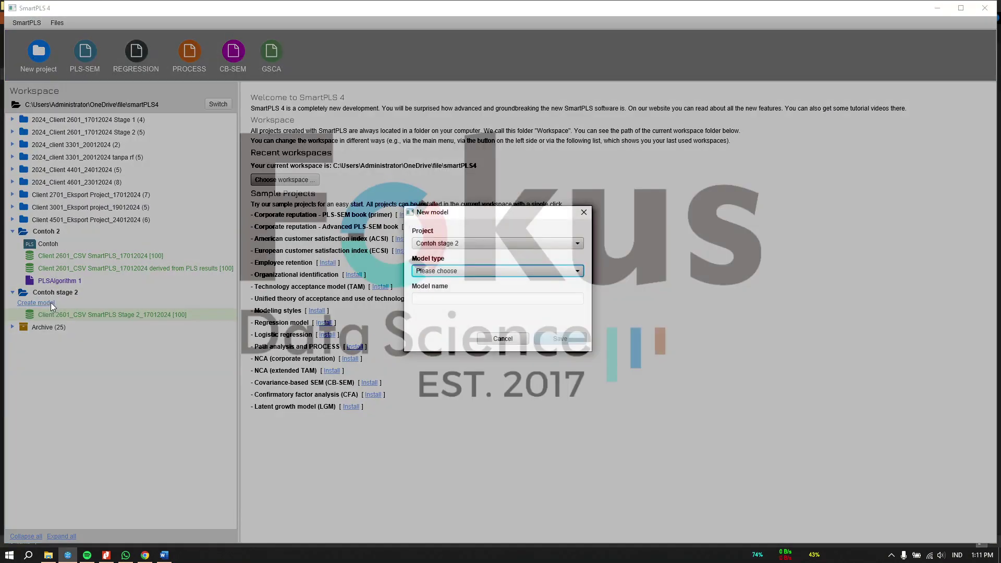
click(495, 270)
click(495, 283)
click(492, 299)
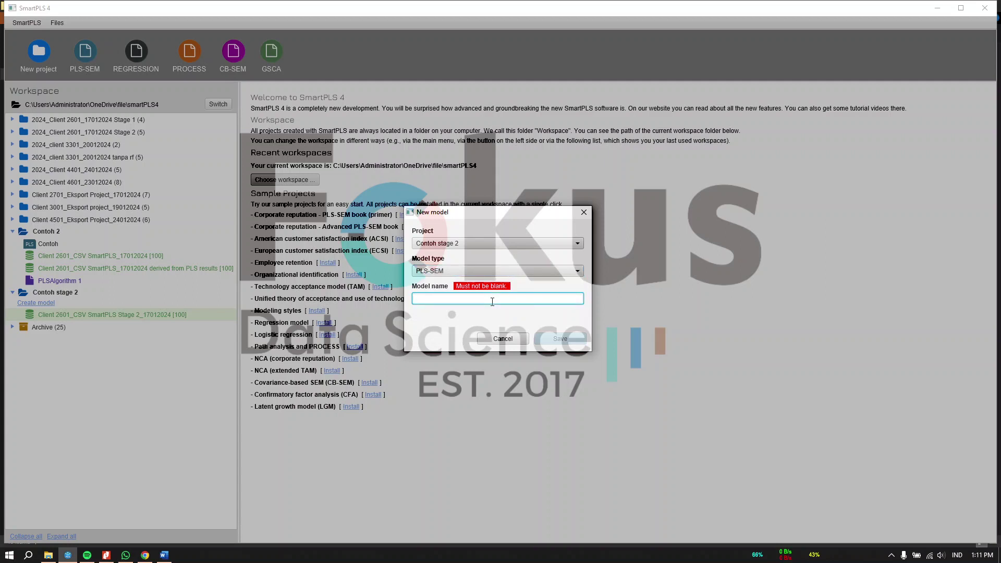
text(Stage 2)
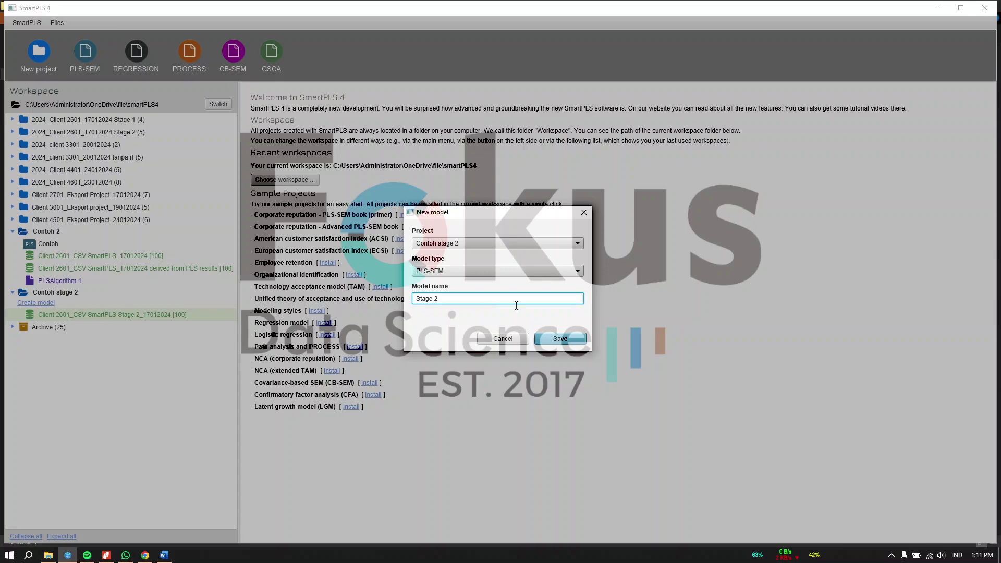
click(577, 335)
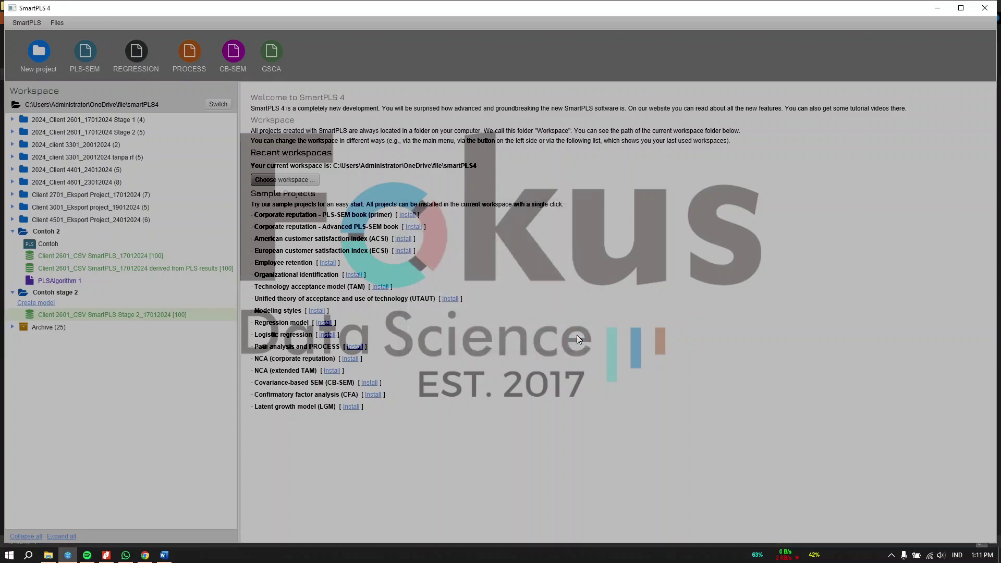
Create a latent variable named Alpha on the canvas from the indicators Tangible, Empathy, Responsiveness, Reliability and Assurance
click(107, 121)
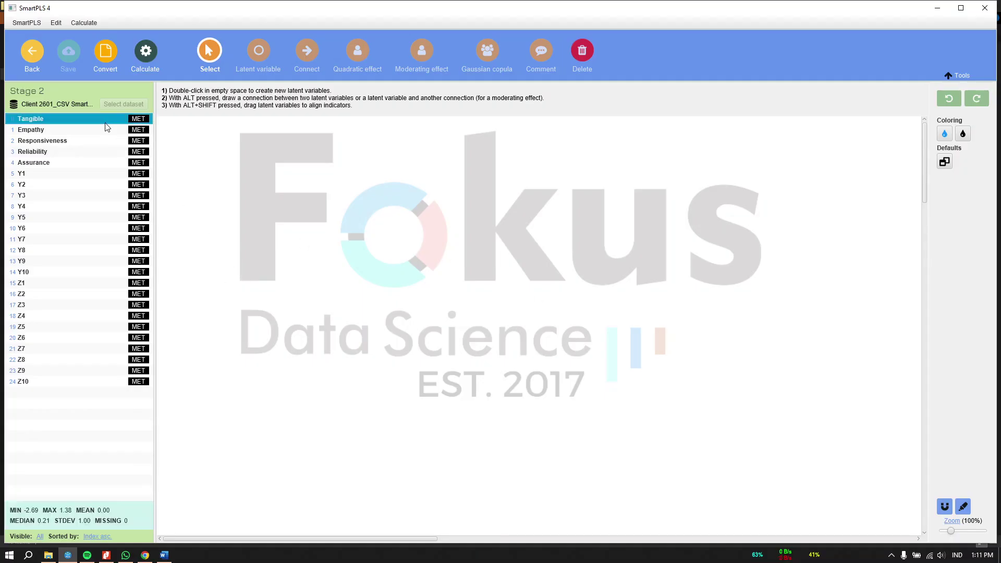
shift+click(94, 162)
drag(95, 138, 306, 256)
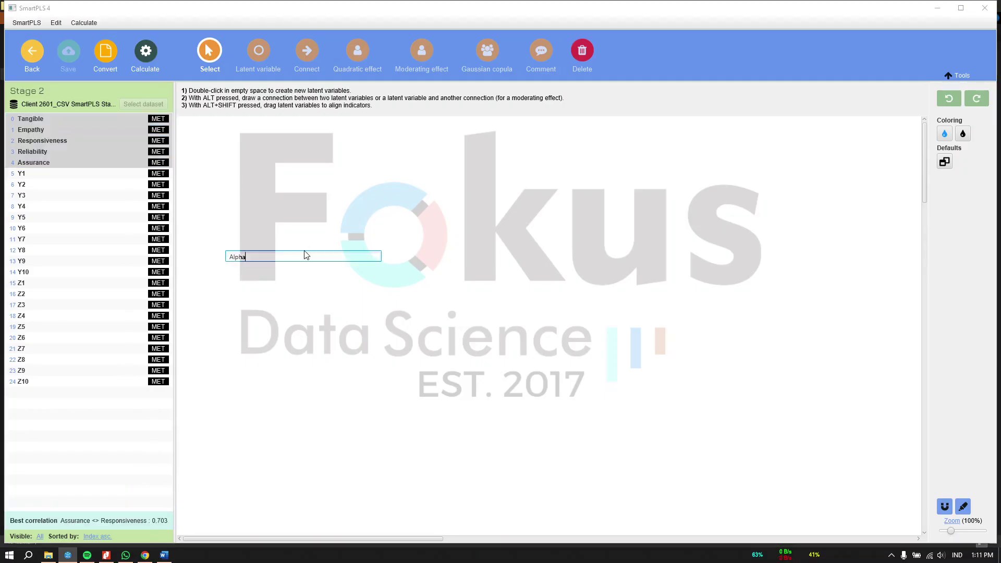
key(Return)
Add a latent variable Y to the right of Alpha, using the indicators Y1 to Y10
click(104, 175)
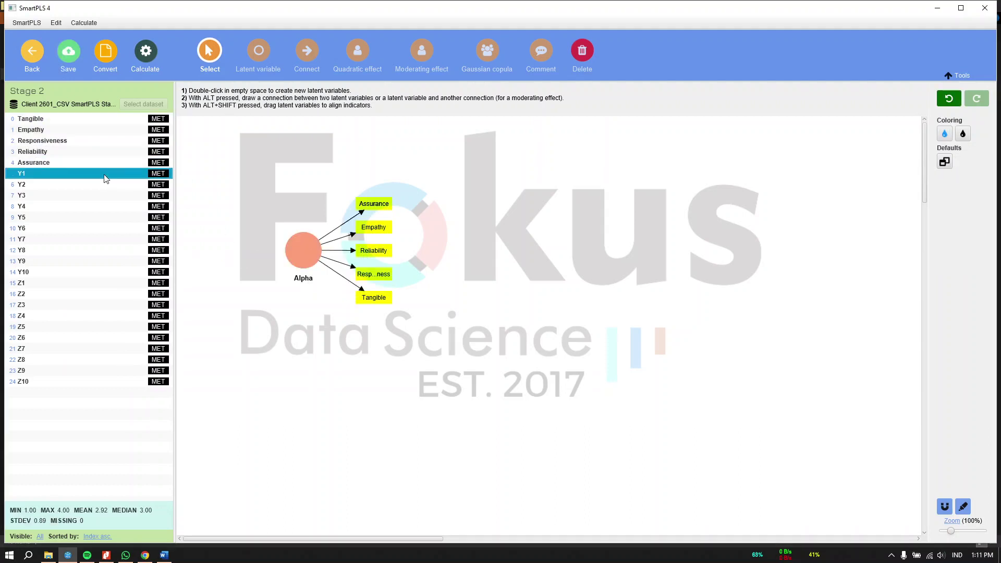
shift+click(71, 275)
drag(83, 248, 636, 270)
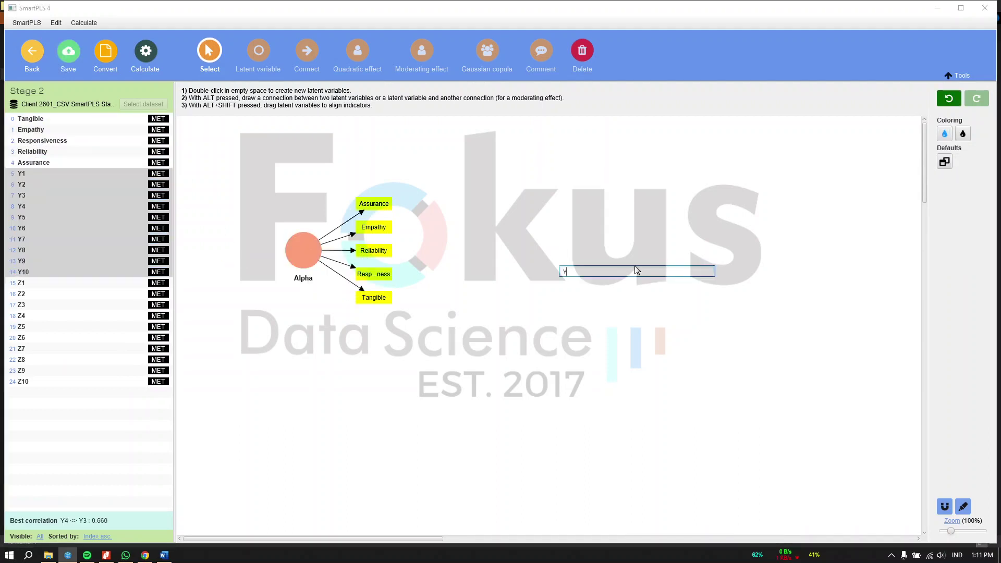
key(Return)
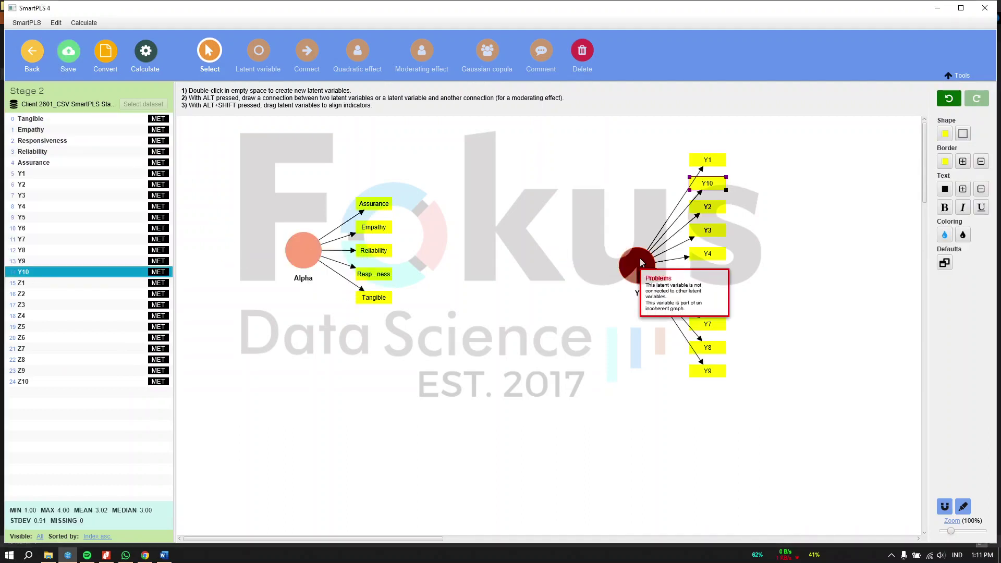
Add a latent variable Z above and between the other two constructs, using the indicators Z1 to Z10
click(37, 284)
shift+click(35, 385)
drag(35, 384, 507, 197)
key(Escape)
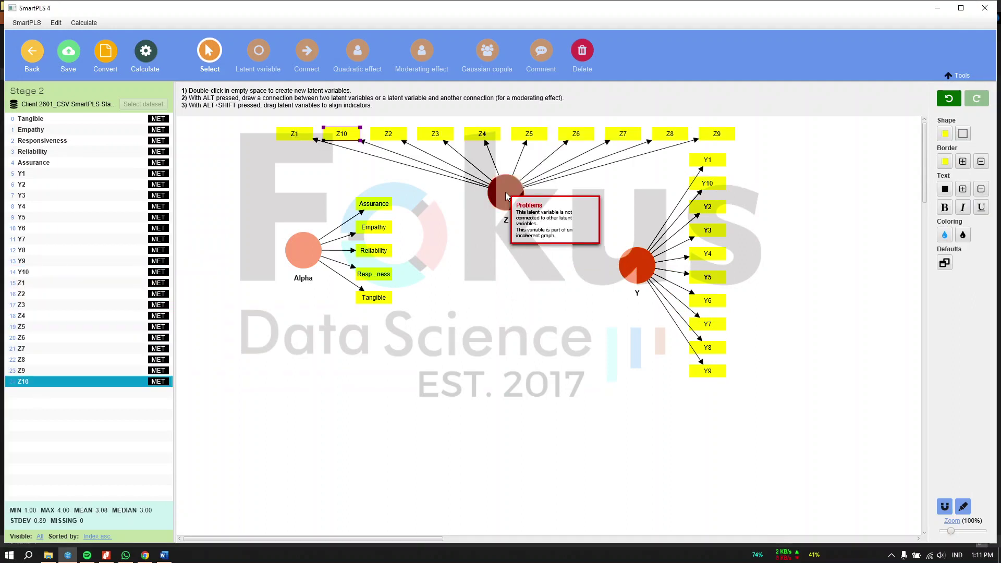
Rename the latent variable Alpha as "Kualitas Layanan"
click(308, 257)
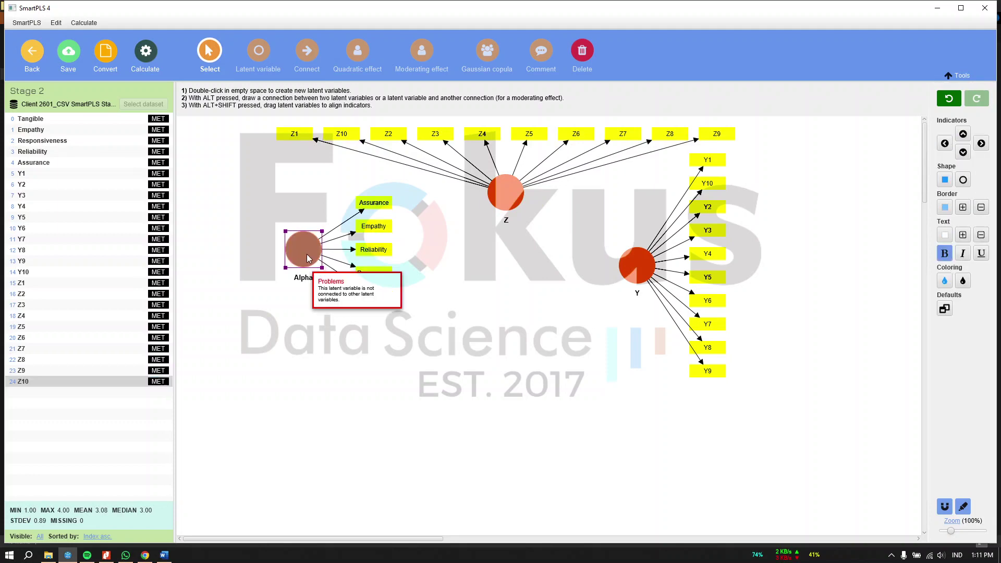
double_click(304, 250)
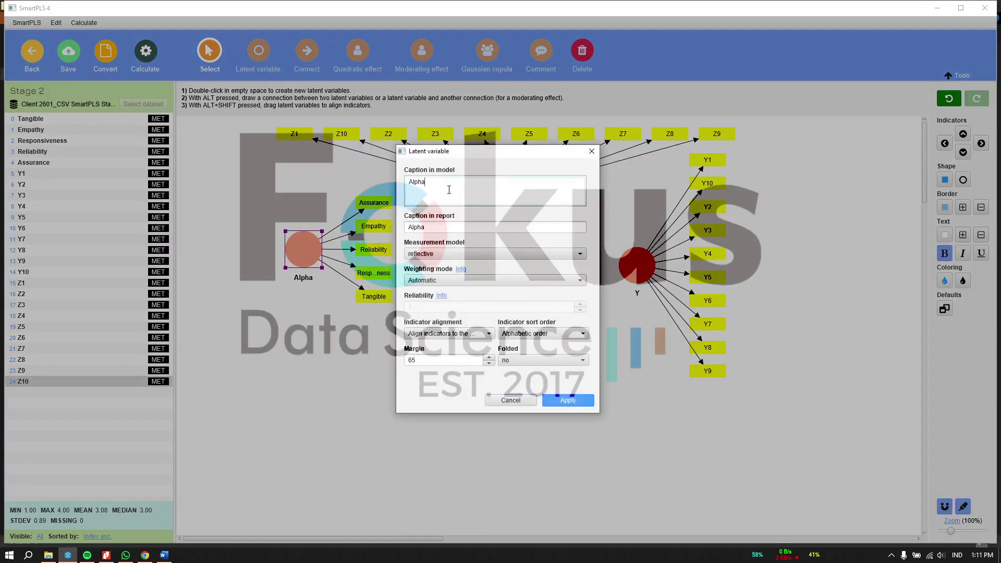
text(Kualitas Layanan)
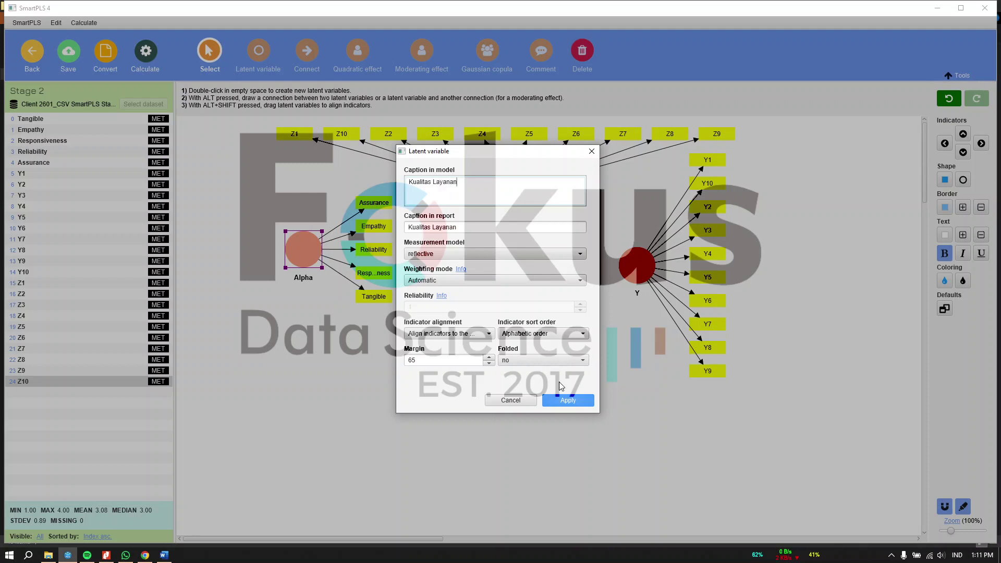
click(566, 400)
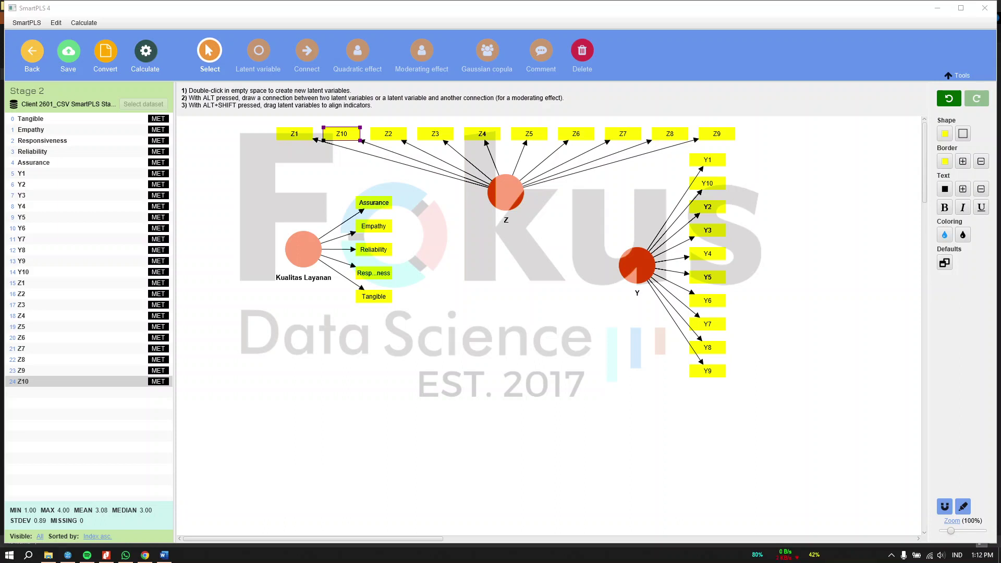
Rename the latent variable Y as "Kepuasan Pelanggan E-Commerce" and Z as "Marketplace"
double_click(637, 267)
text(Kepuasan Pelanggan E-Commerce)
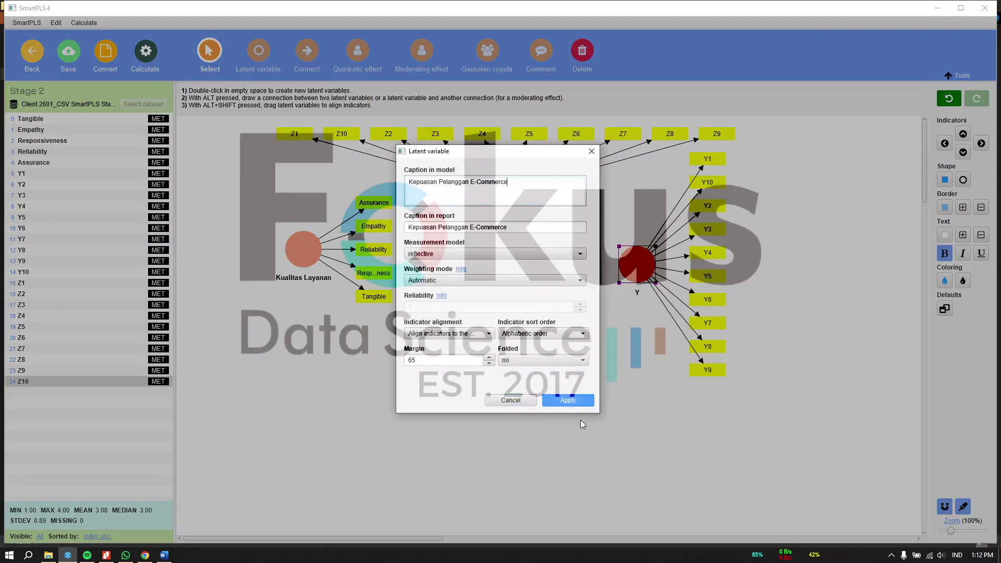
click(567, 400)
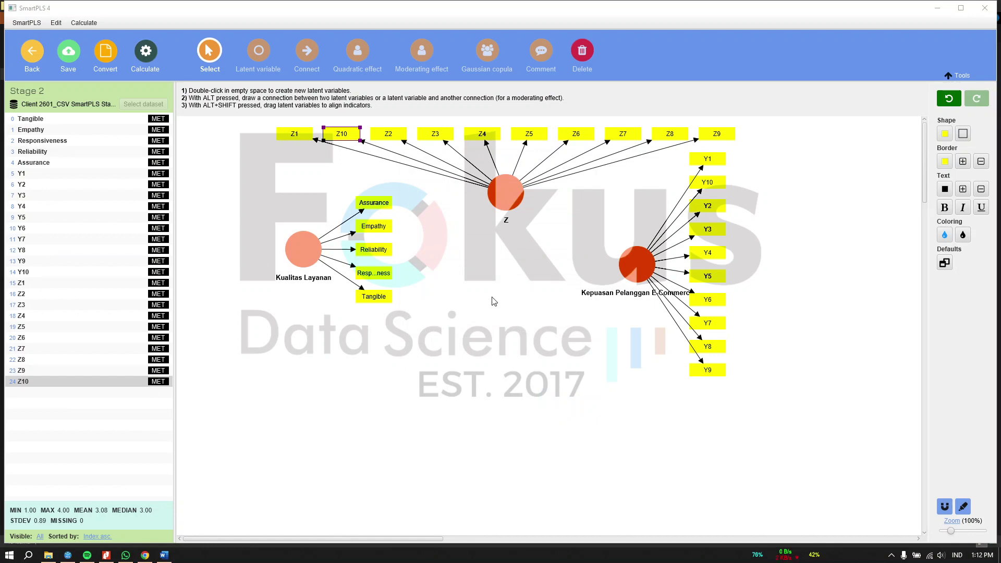
double_click(505, 191)
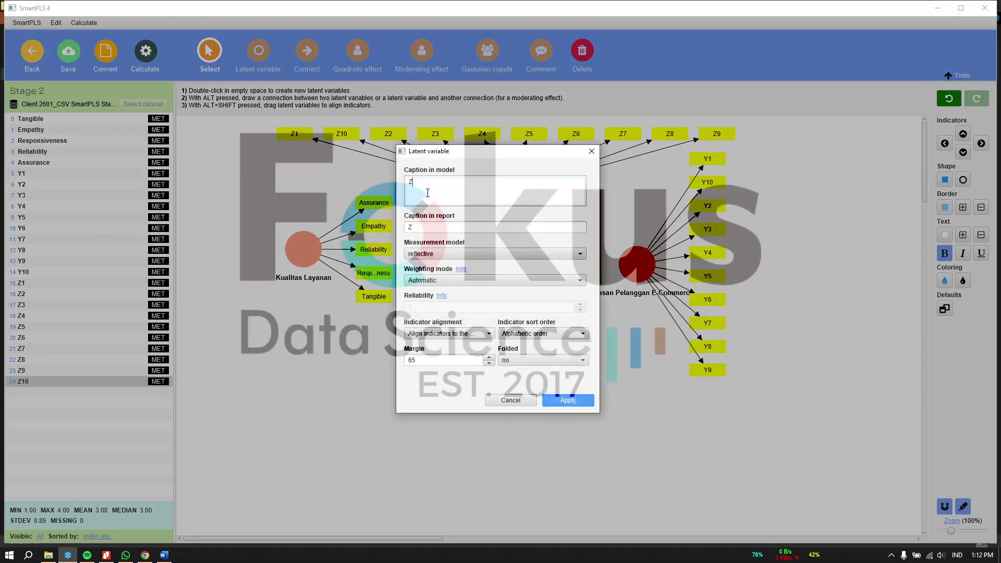
key(ctrl+a)
text(Marketplace)
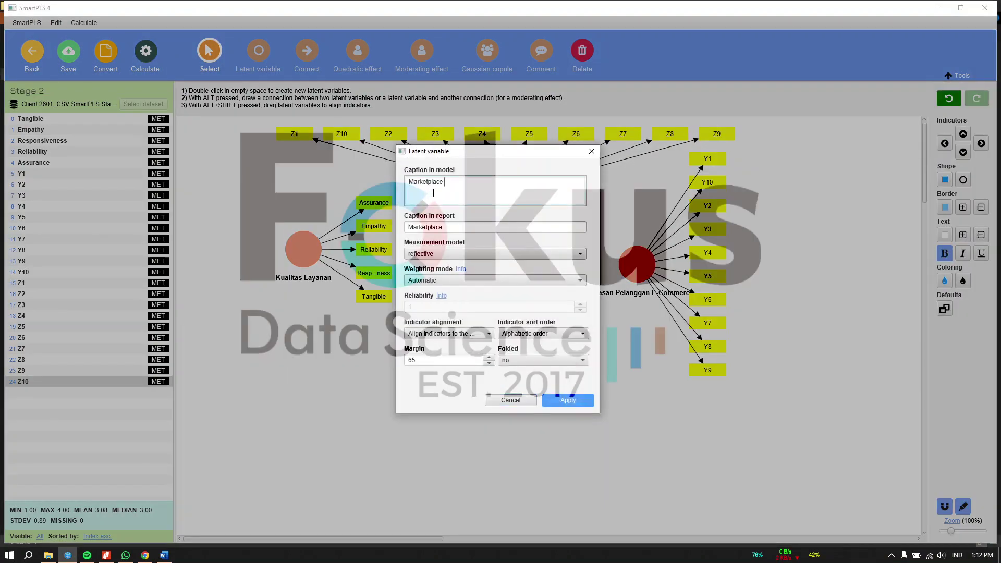
click(569, 401)
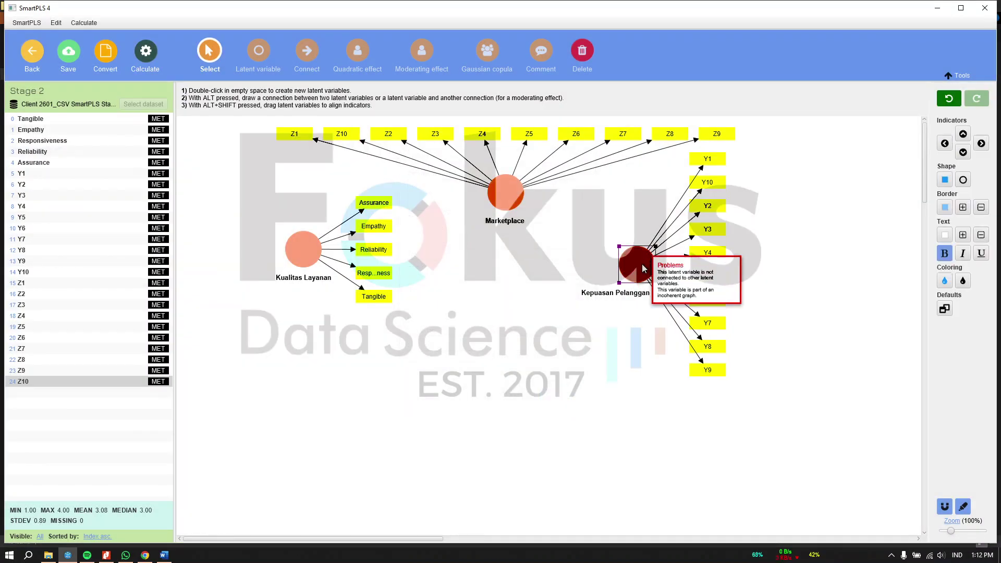
Reposition Kualitas Layanan and Kepuasan Pelanggan E-Commerce below Marketplace, and align the Kualitas Layanan indicators to its left side
drag(643, 269, 663, 311)
drag(308, 265, 375, 293)
click(945, 143)
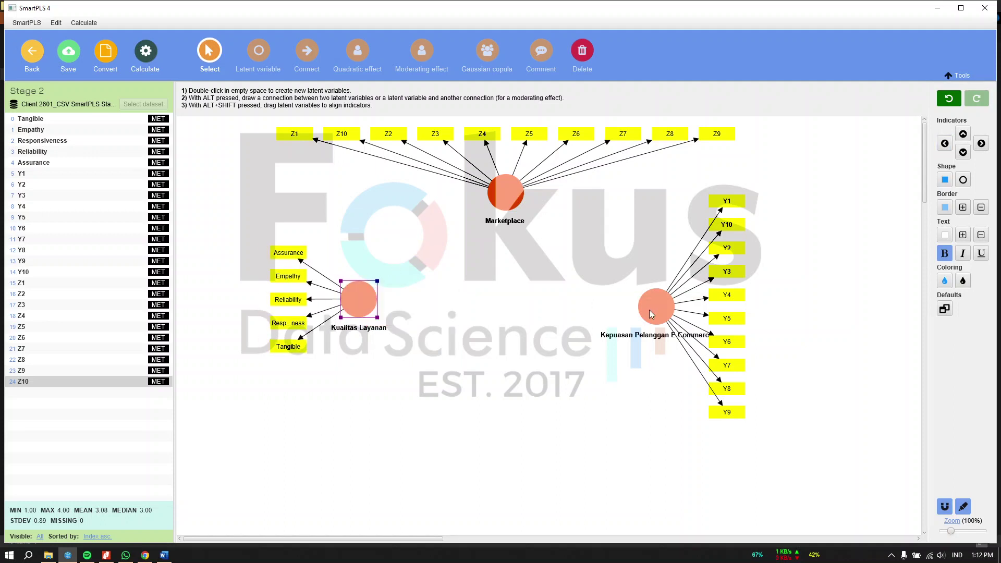
drag(655, 313, 648, 313)
drag(366, 310, 373, 310)
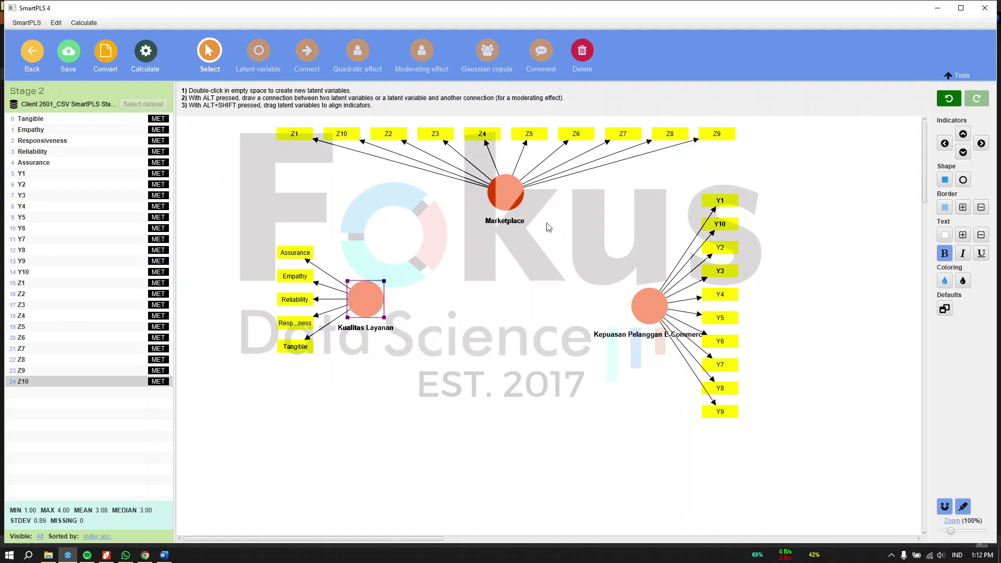
click(514, 207)
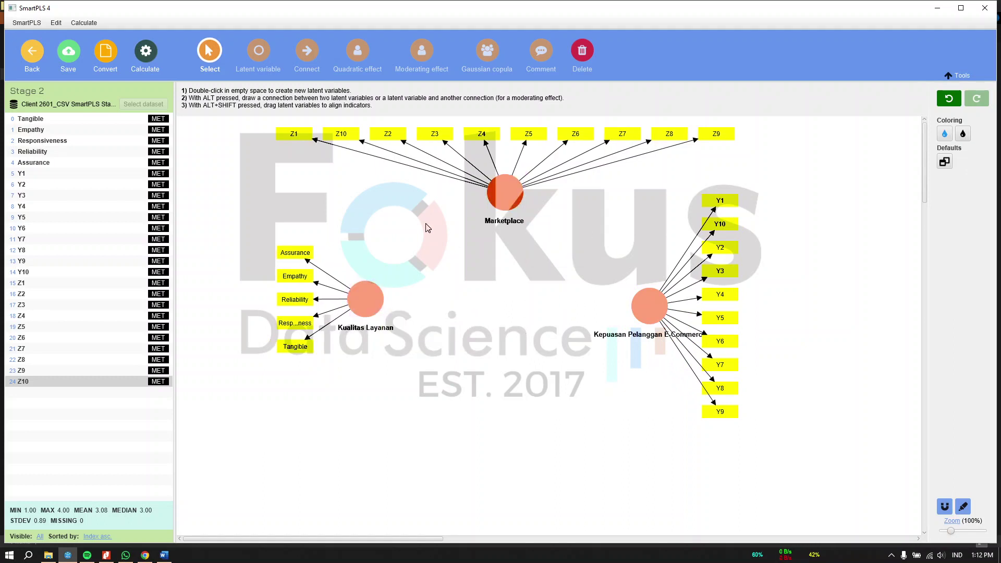
Connect Kualitas Layanan to Kepuasan Pelanggan E-Commerce, and connect Marketplace to that path as a moderating effect
click(306, 51)
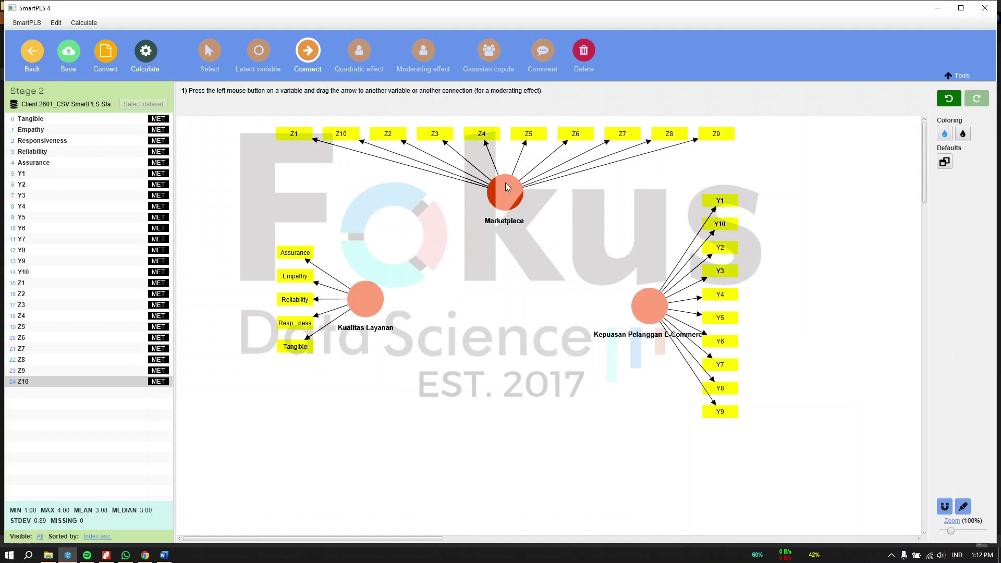
drag(365, 300, 649, 306)
drag(504, 194, 508, 312)
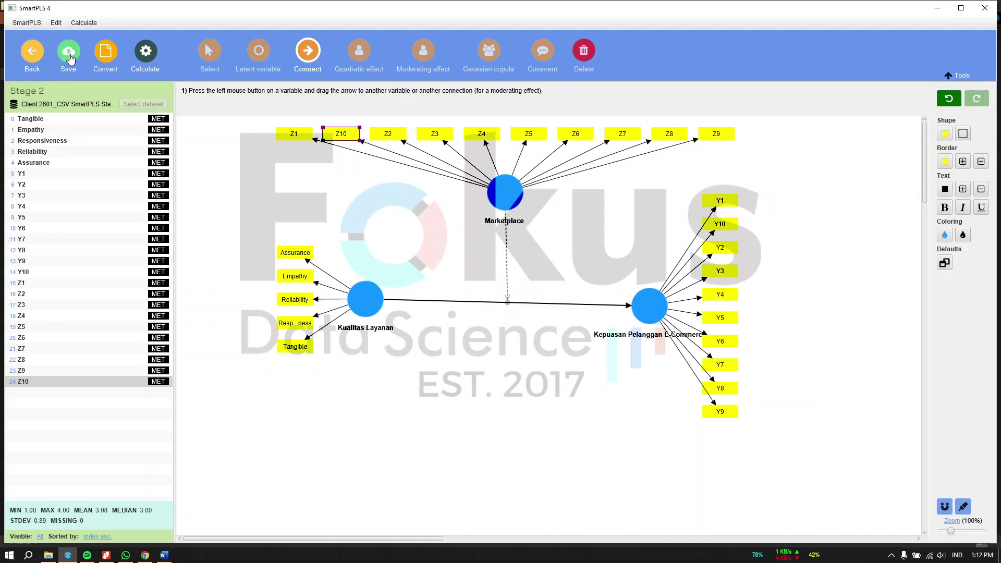
Align Kualitas Layanan horizontally with Kepuasan Pelanggan E-Commerce so the path runs level, and save the model
click(216, 57)
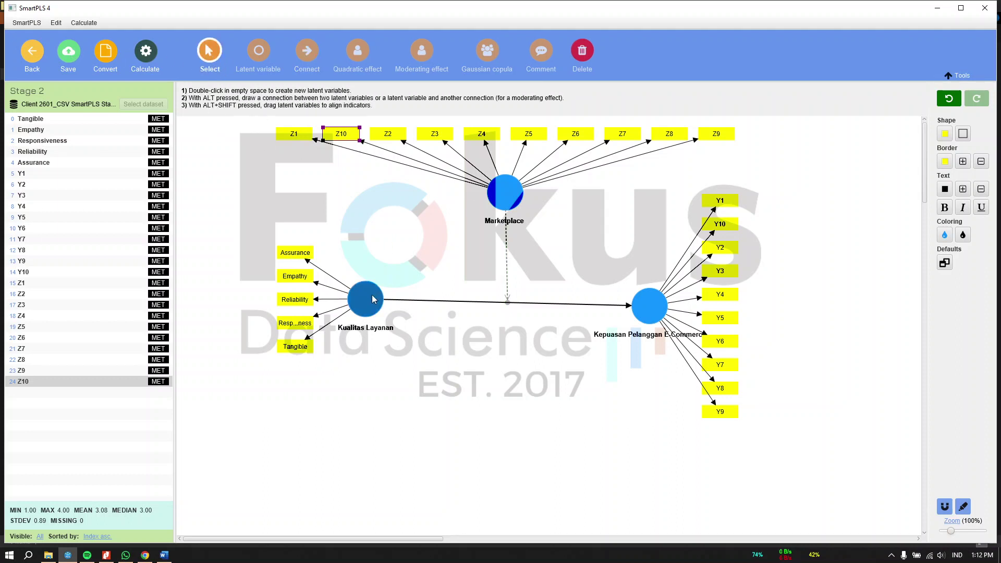
drag(365, 298, 367, 306)
click(65, 54)
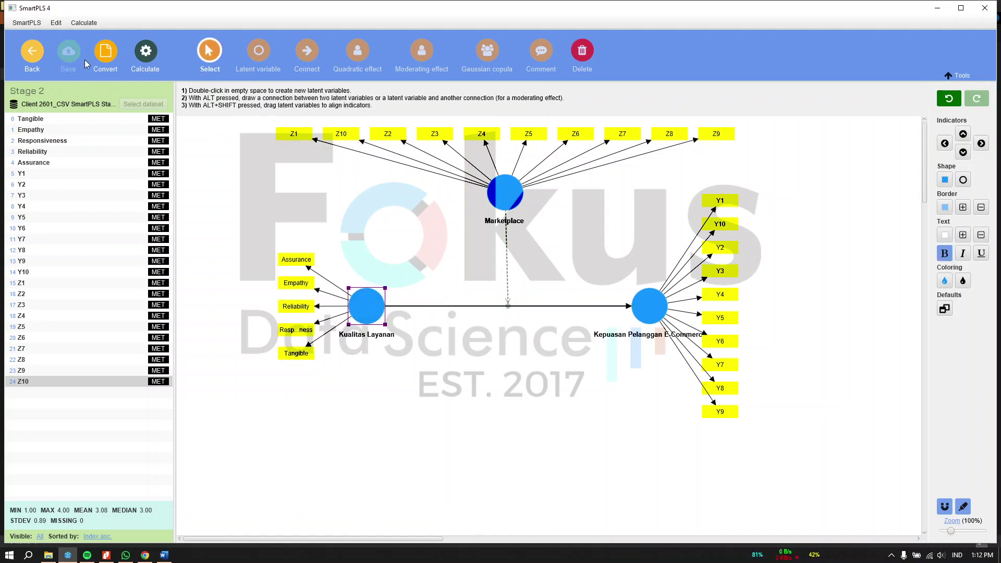
Run the PLS-SEM algorithm with its default settings, and display the construct reliability and validity overview and the outer loadings matrix
click(141, 53)
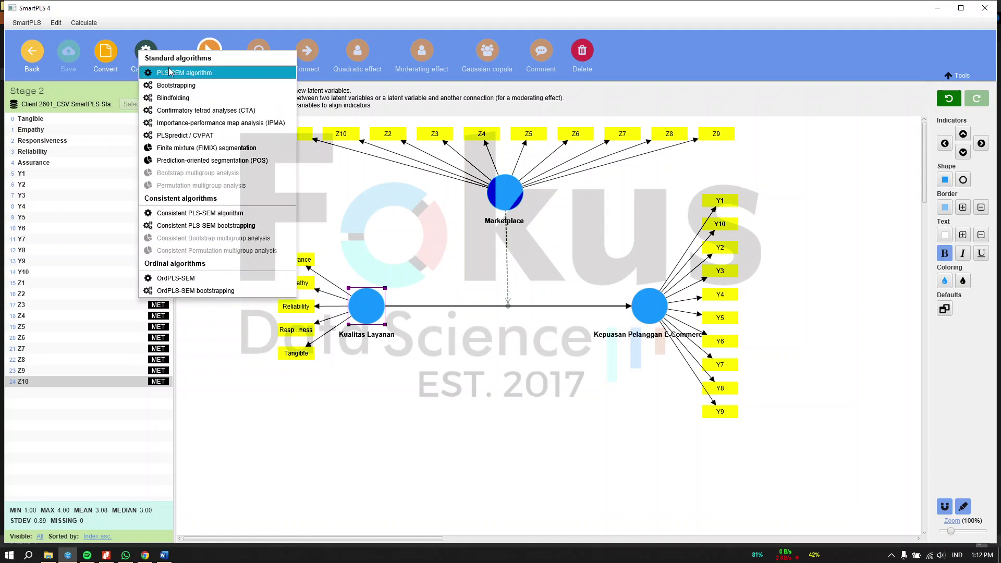
click(169, 73)
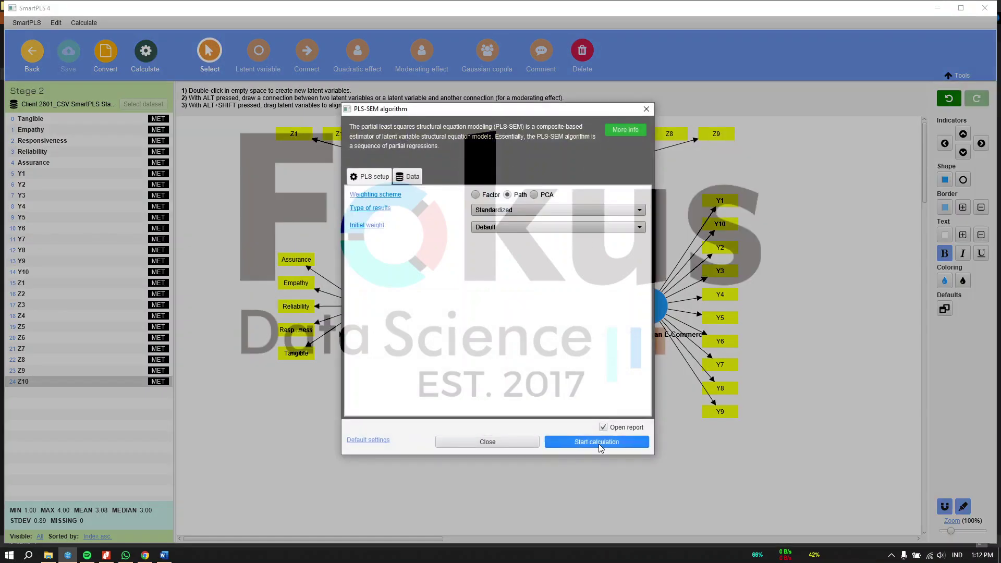
click(602, 444)
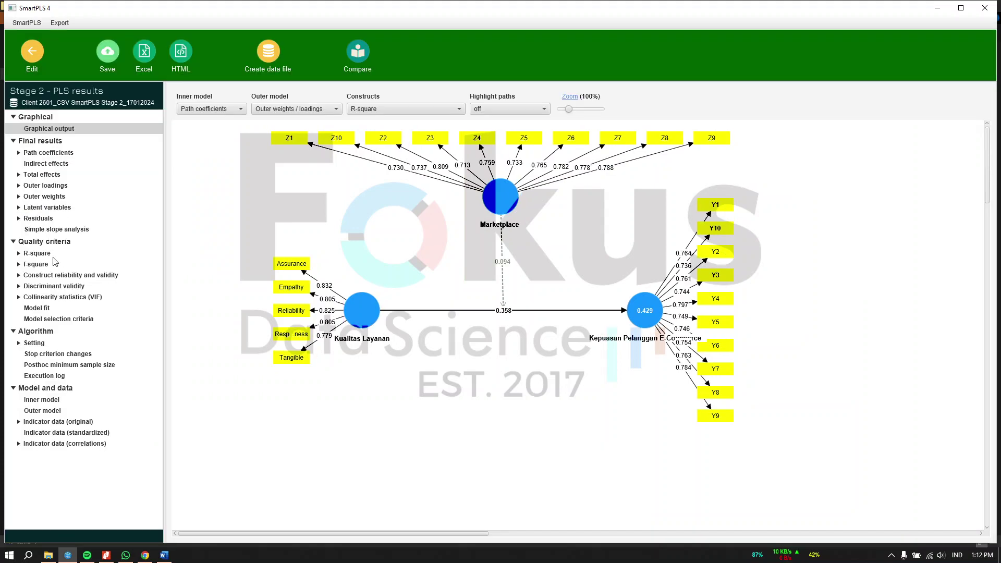
click(55, 276)
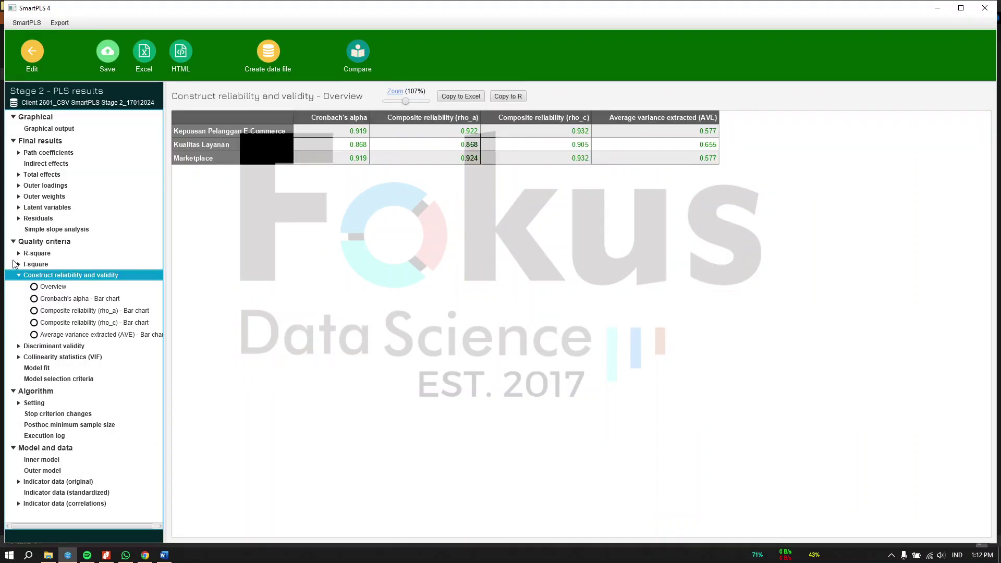
click(47, 186)
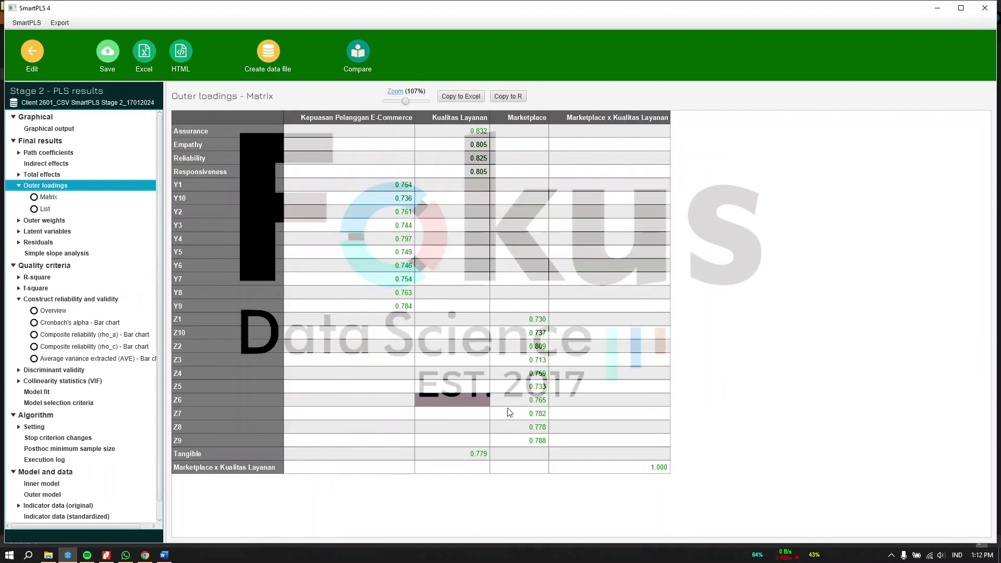
Switch to the Word interpretation document and review the two-stage approach section through its second outer loadings and AVE table
click(164, 555)
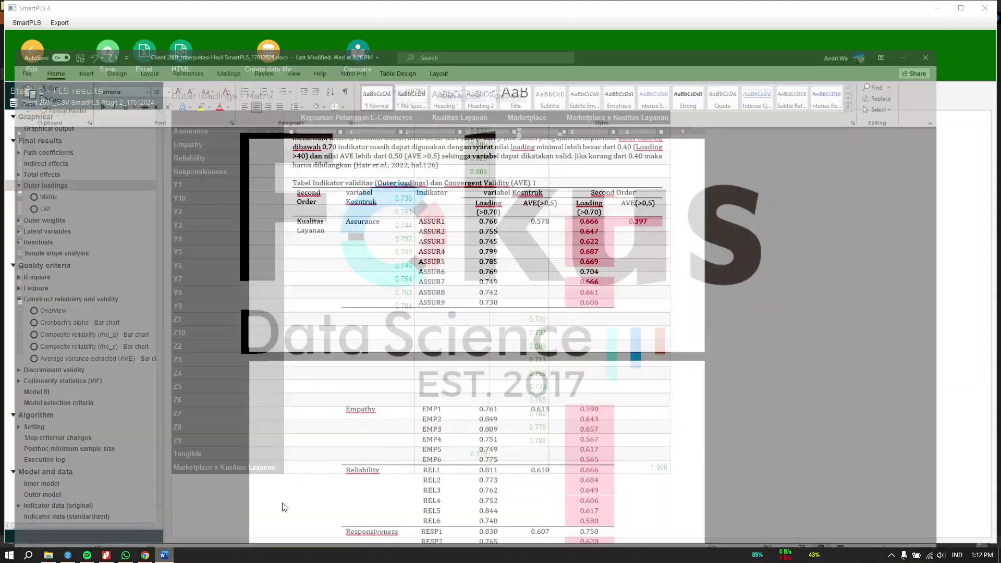
scroll(586, 358, down, 15)
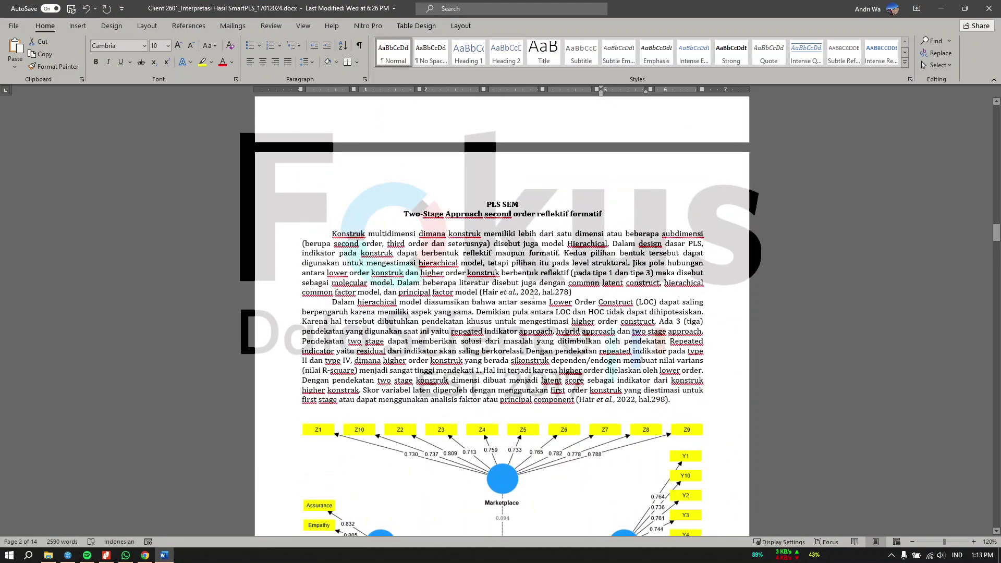
click(445, 219)
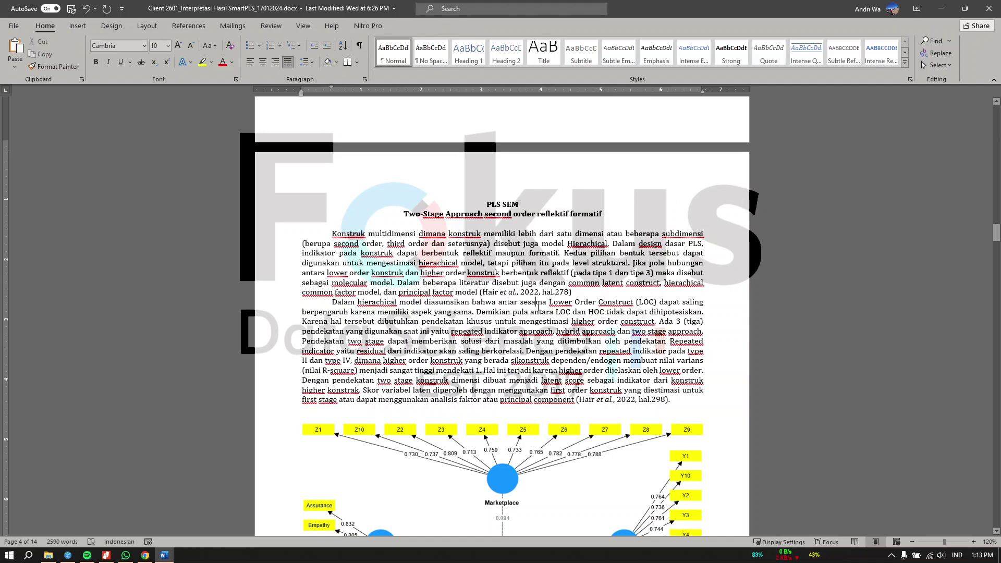
scroll(539, 313, down, 15)
scroll(539, 312, up, 3)
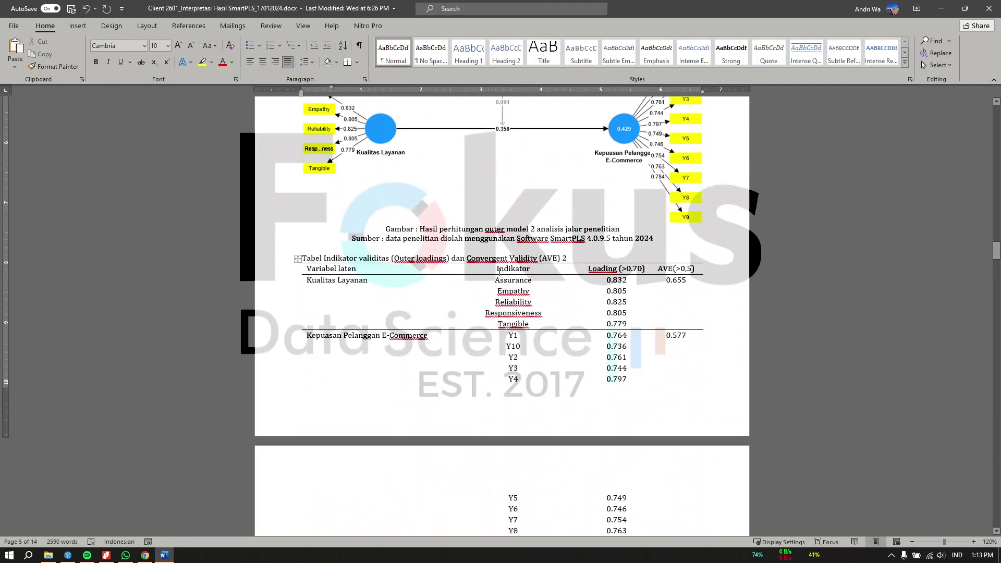
Review the Word document's outer loadings and construct reliability tables, and display the construct reliability and validity overview in SmartPLS for comparison
scroll(585, 296, down, 8)
scroll(602, 292, up, 6)
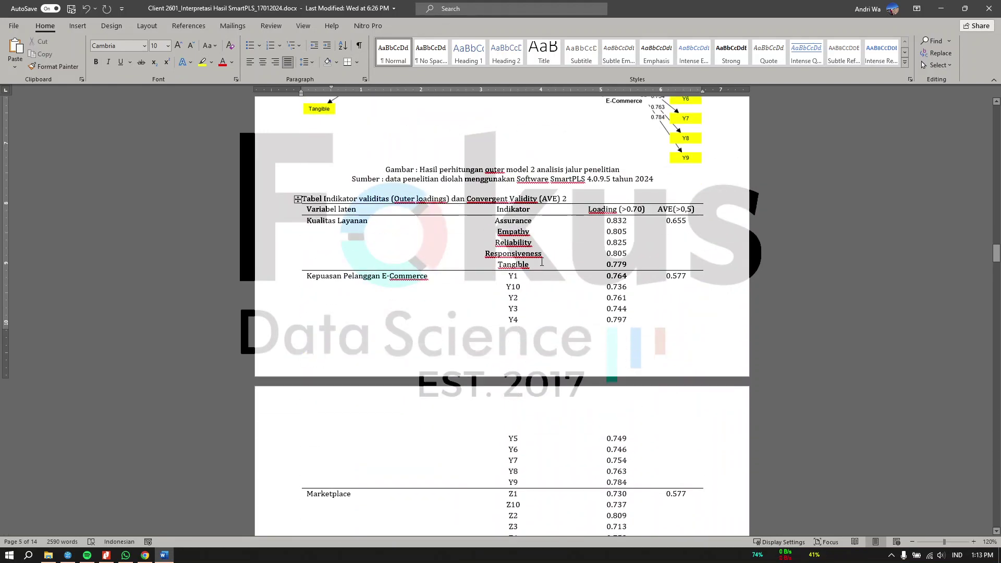
scroll(621, 257, down, 14)
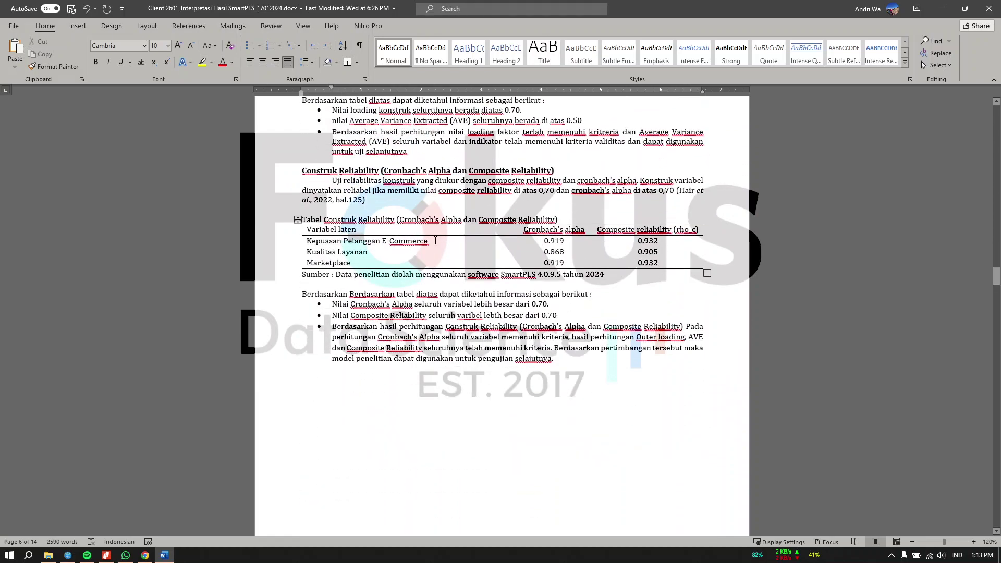
click(435, 241)
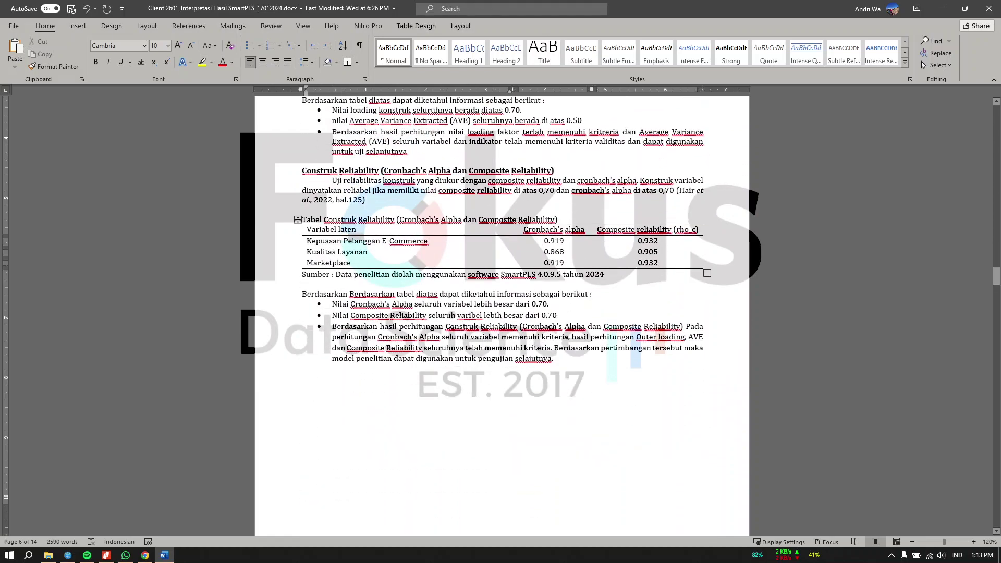
click(941, 9)
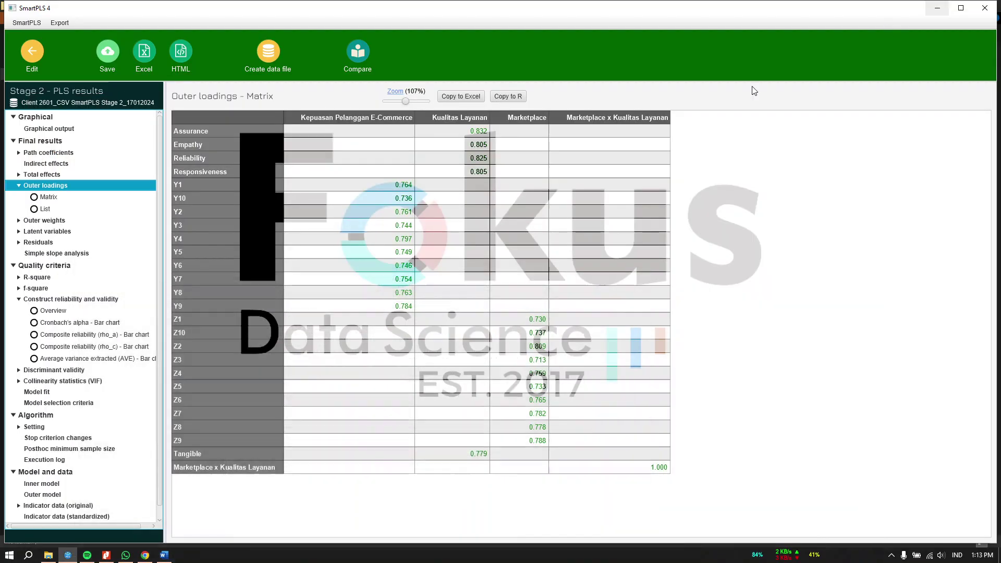
click(75, 301)
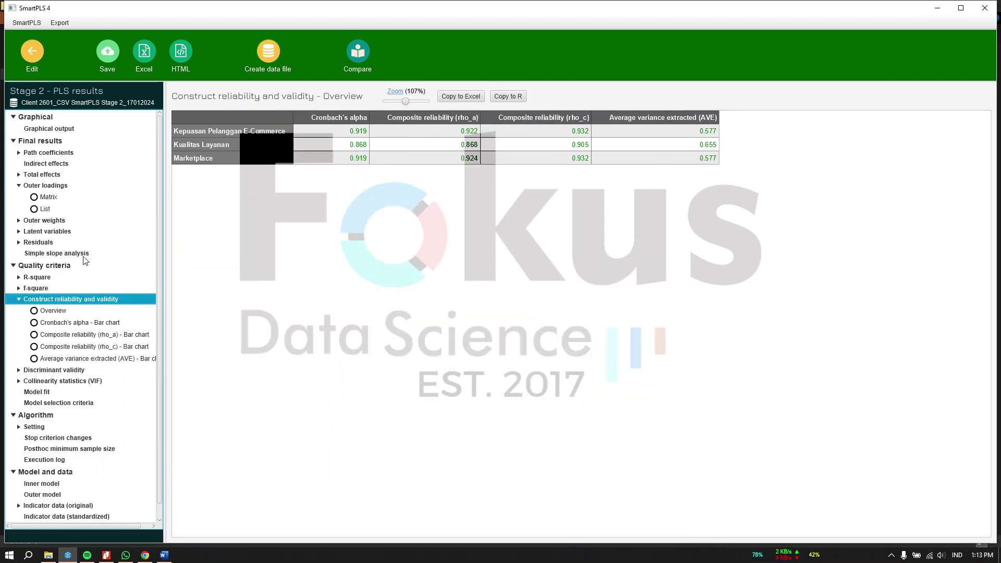
click(57, 187)
Read the Discriminant Validity HTMT section in Word, and display the heterotrait-monotrait ratio matrix in the SmartPLS stage 2 results
click(164, 554)
scroll(553, 378, down, 12)
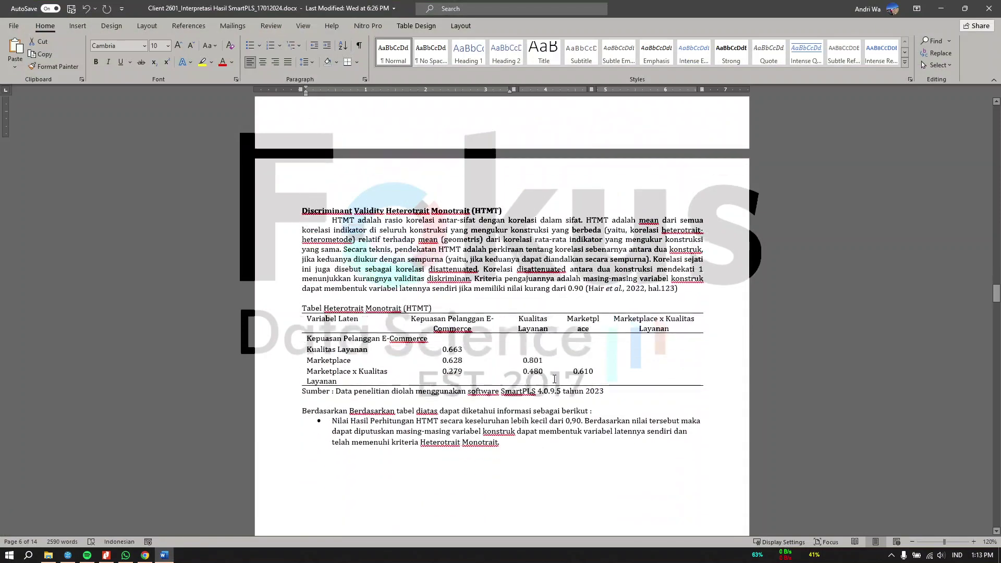
drag(442, 226, 501, 226)
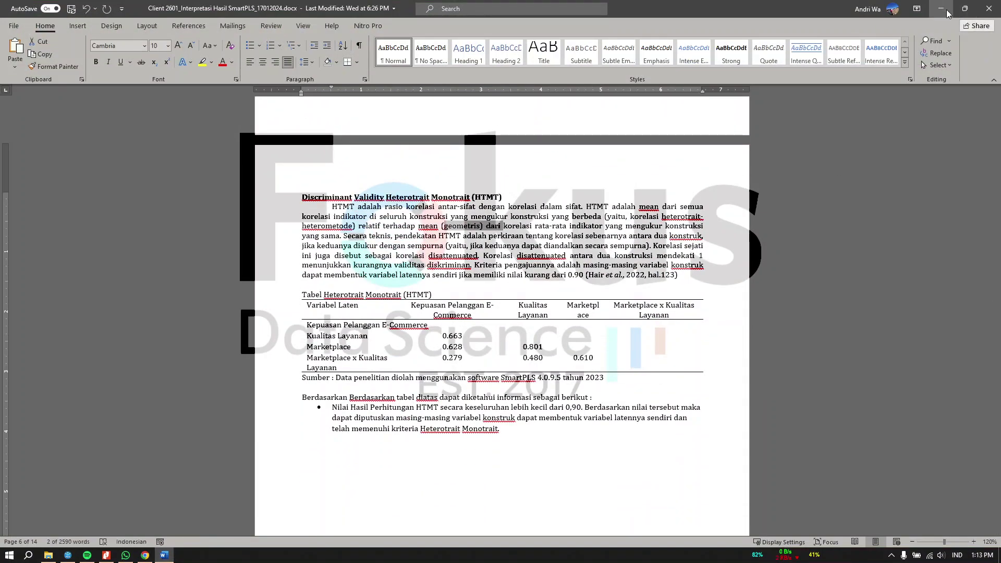
click(941, 8)
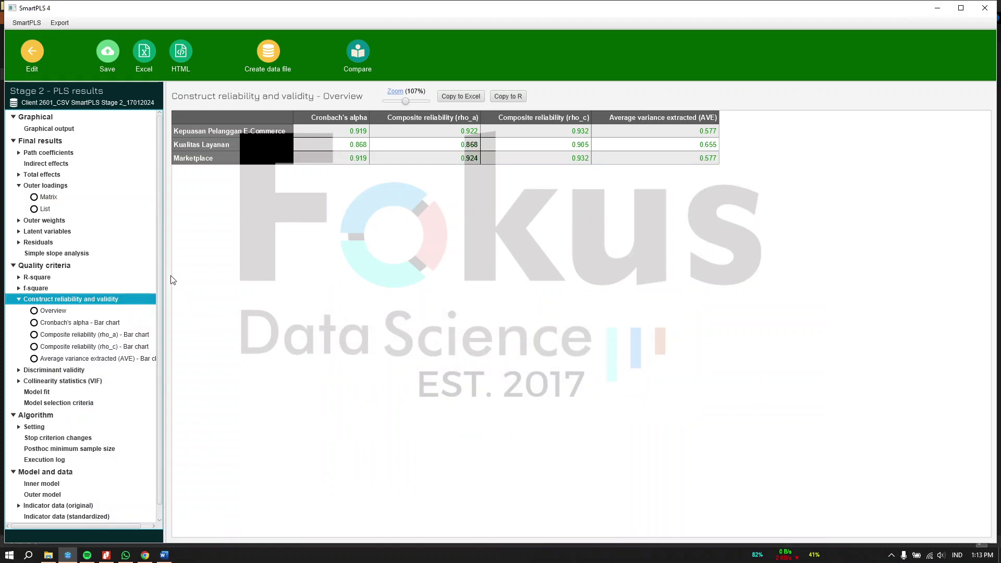
click(73, 371)
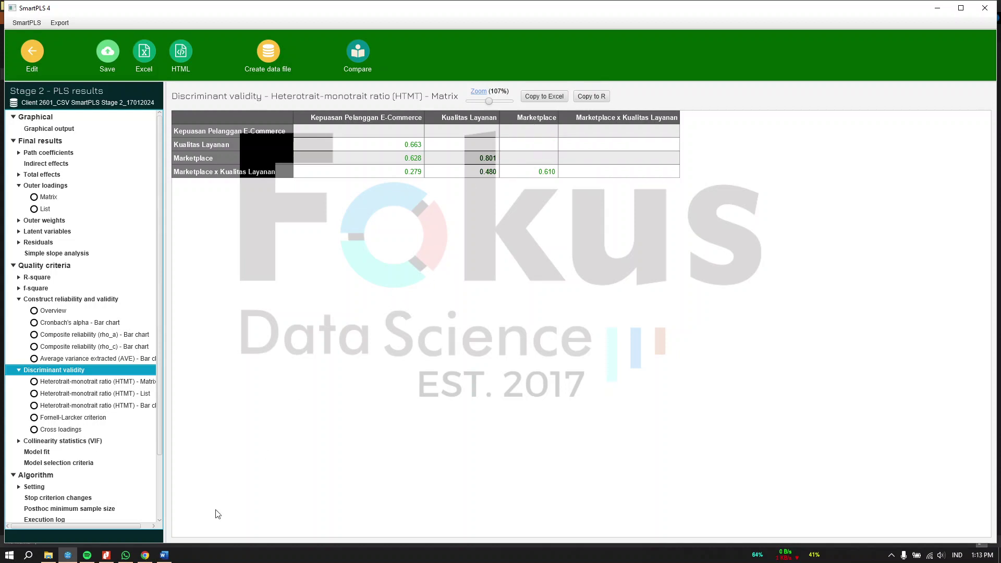
Find the Word document's Inner Model collinearity section, and display the inner model VIF matrix in SmartPLS
click(163, 555)
scroll(522, 356, down, 12)
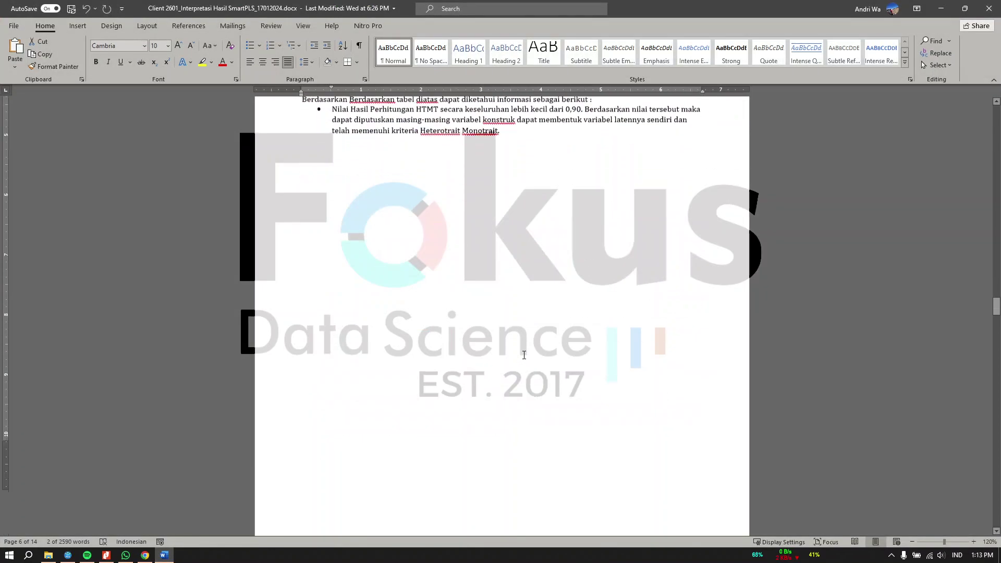
click(942, 8)
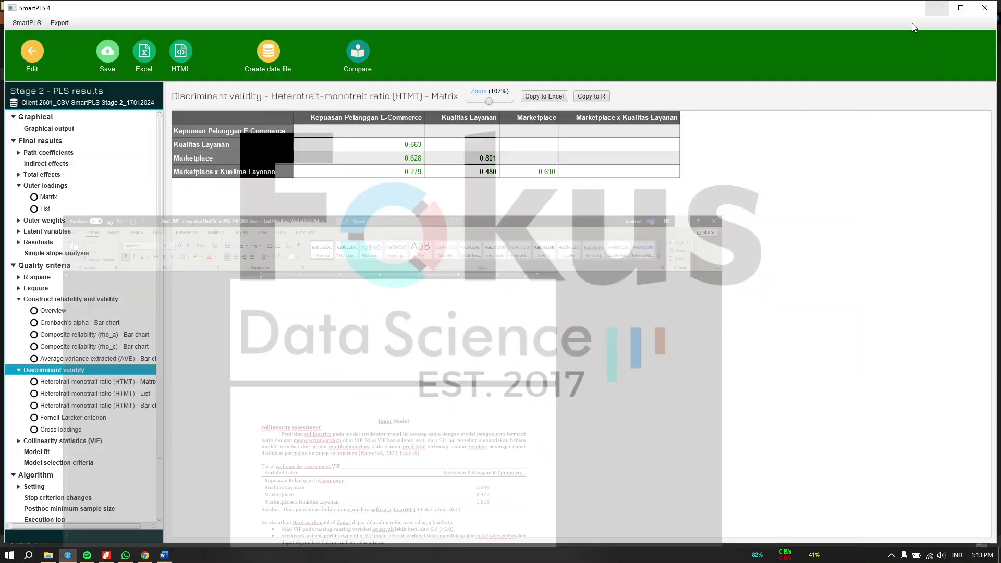
click(65, 442)
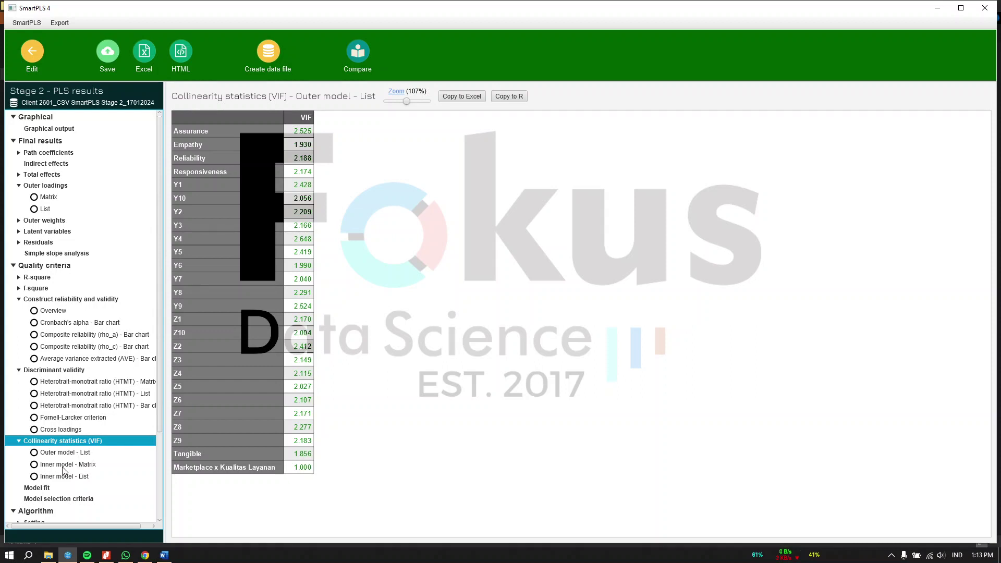
click(53, 465)
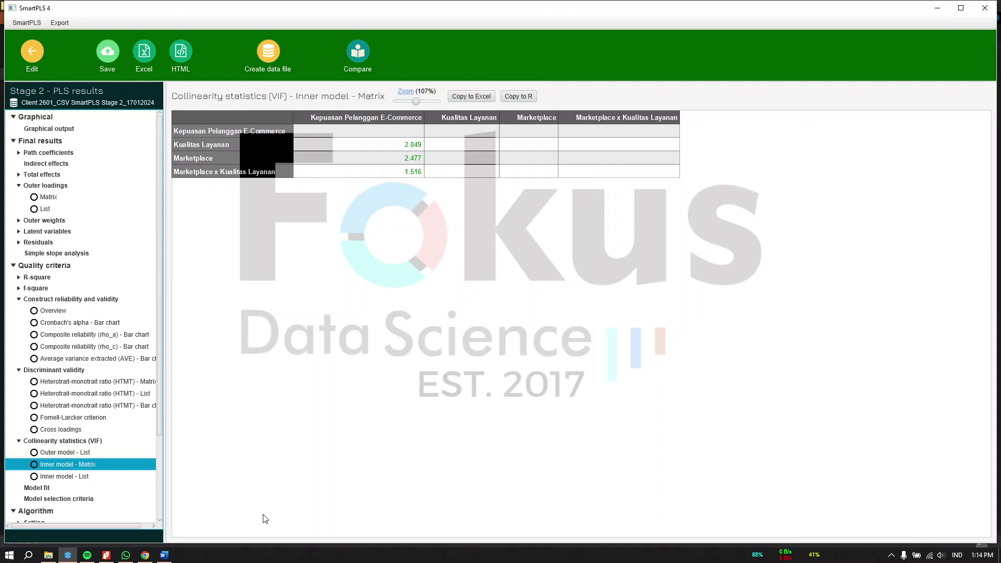
Check the VIF table and coefficient of determination section in Word, and display the R-square overview in SmartPLS
click(164, 555)
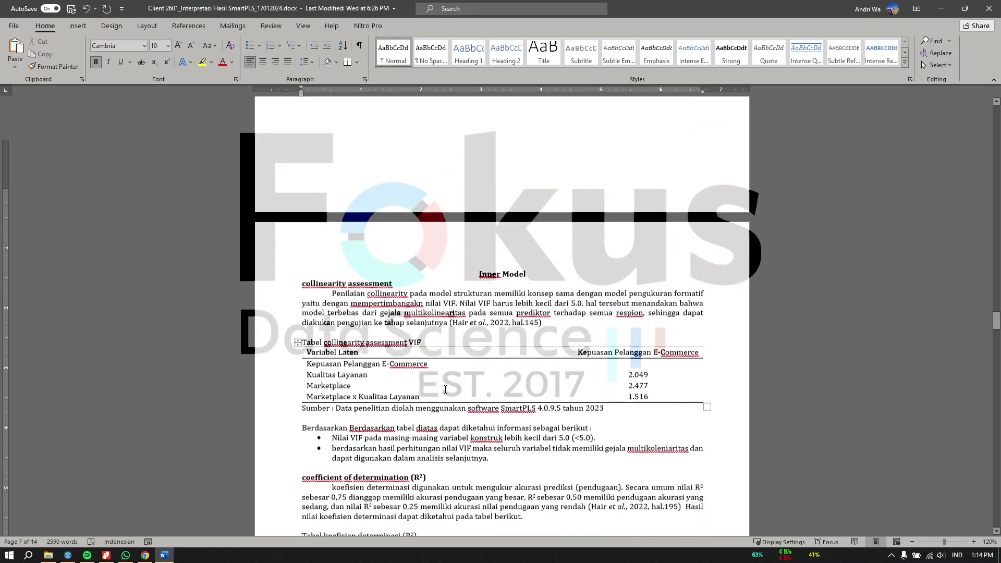
scroll(446, 390, down, 5)
click(370, 277)
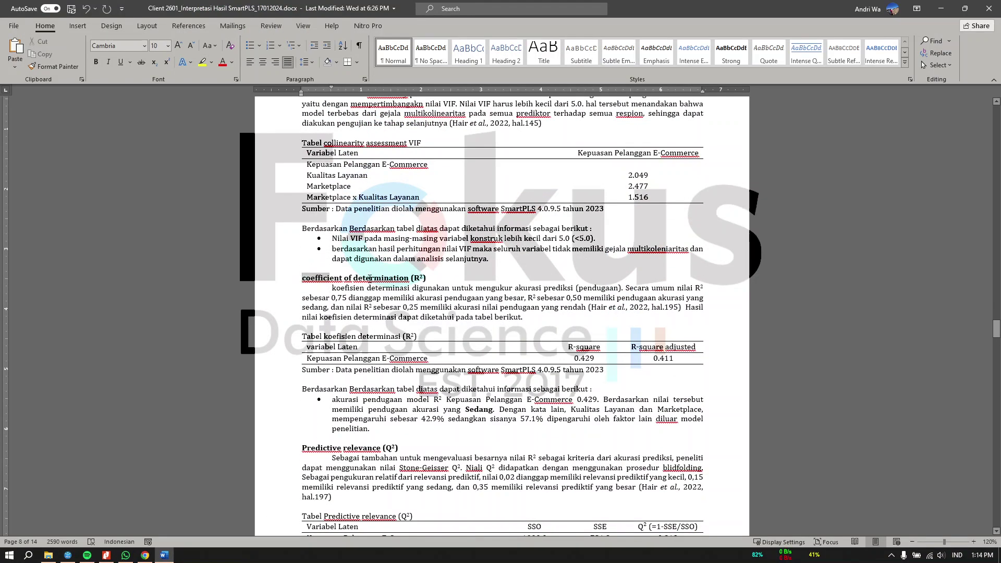
drag(370, 278, 422, 280)
click(423, 305)
click(941, 9)
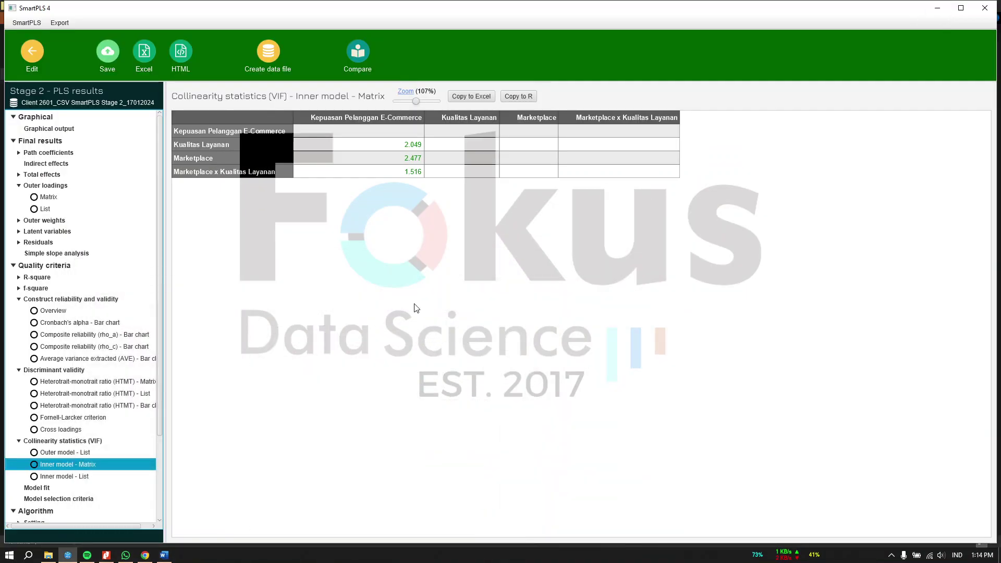
click(37, 277)
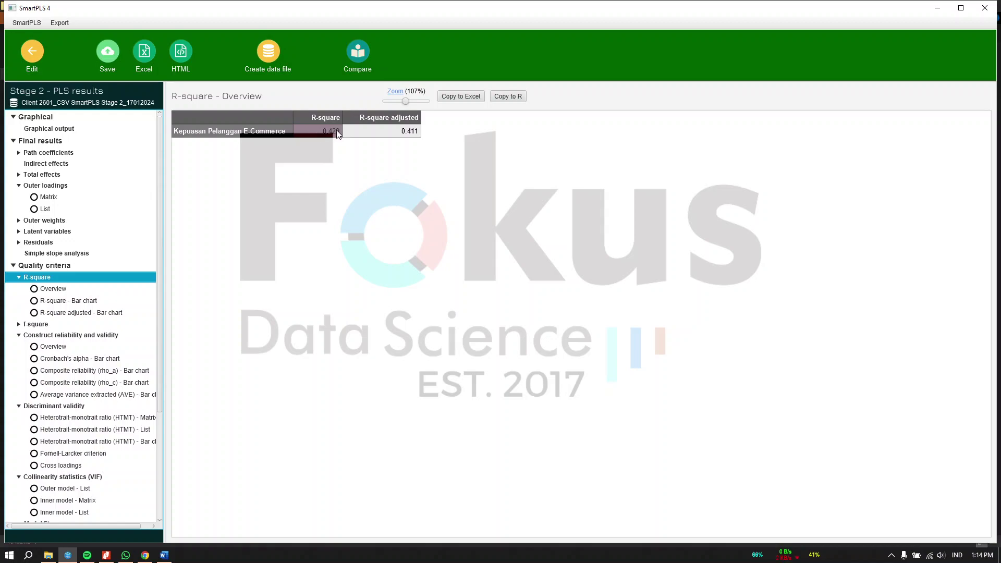
Switch to Word and examine the R², predictive relevance (Q²) and effect size (f²) sections
click(164, 554)
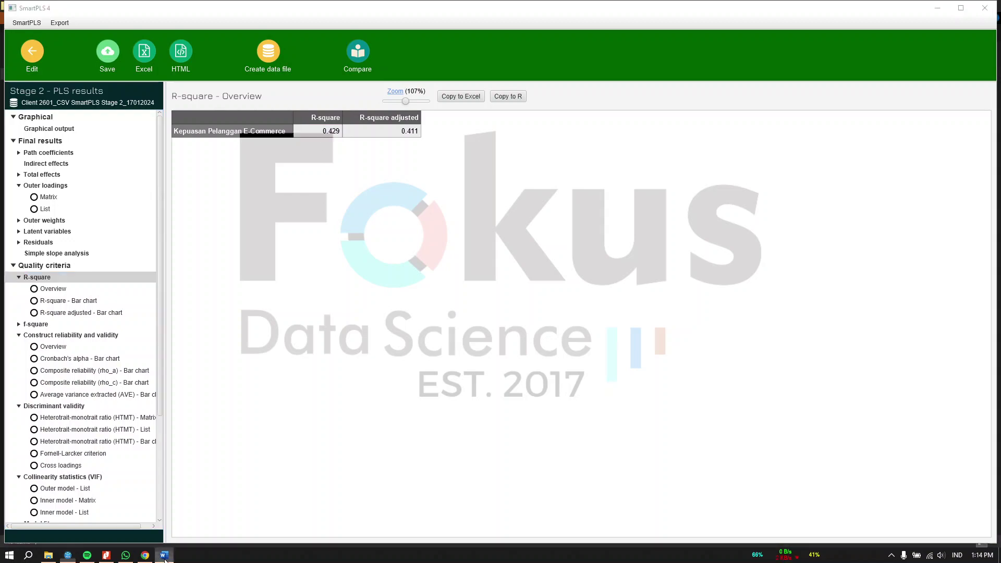
scroll(420, 340, down, 2)
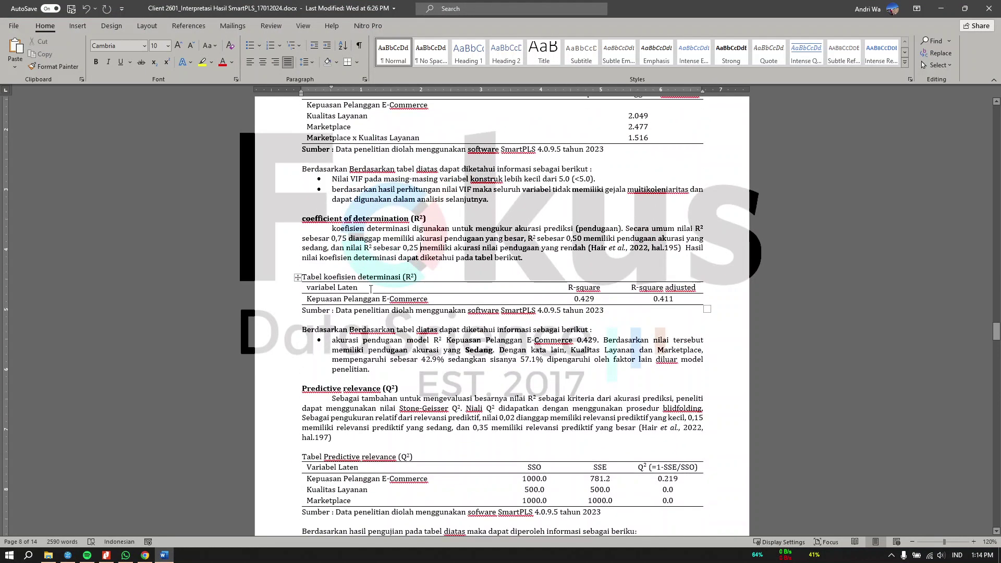
scroll(382, 299, down, 4)
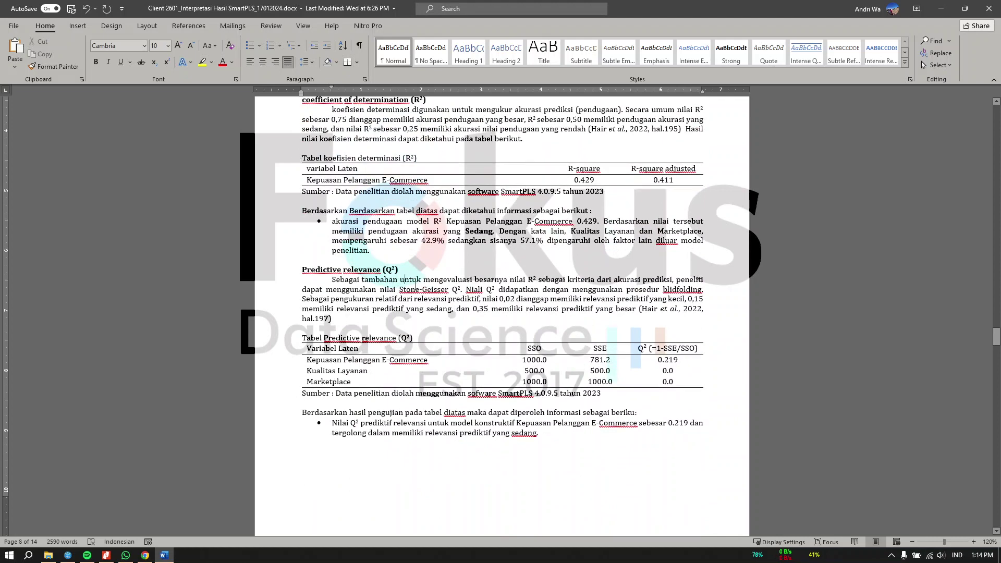
drag(427, 336, 303, 299)
scroll(358, 298, down, 13)
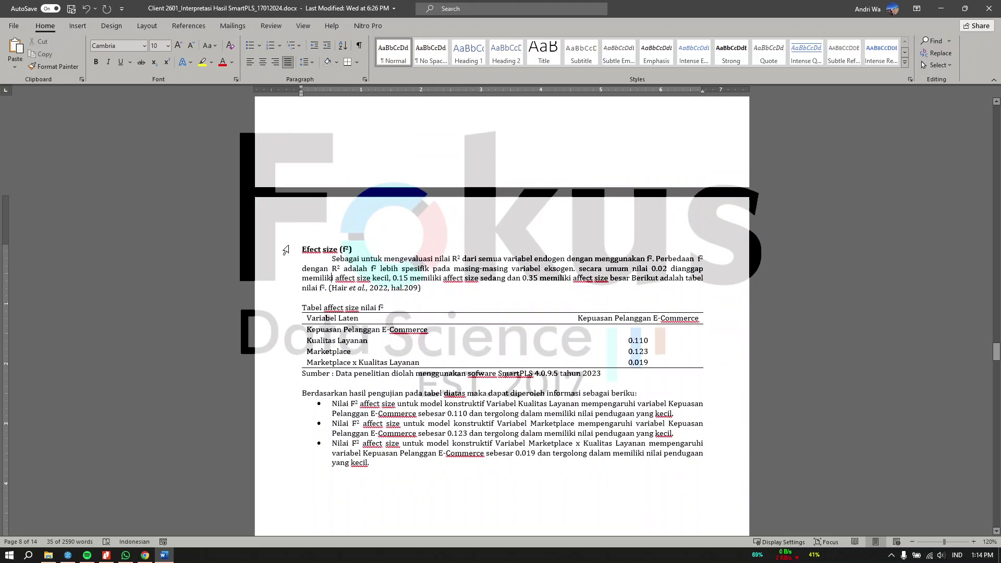
drag(303, 249, 372, 270)
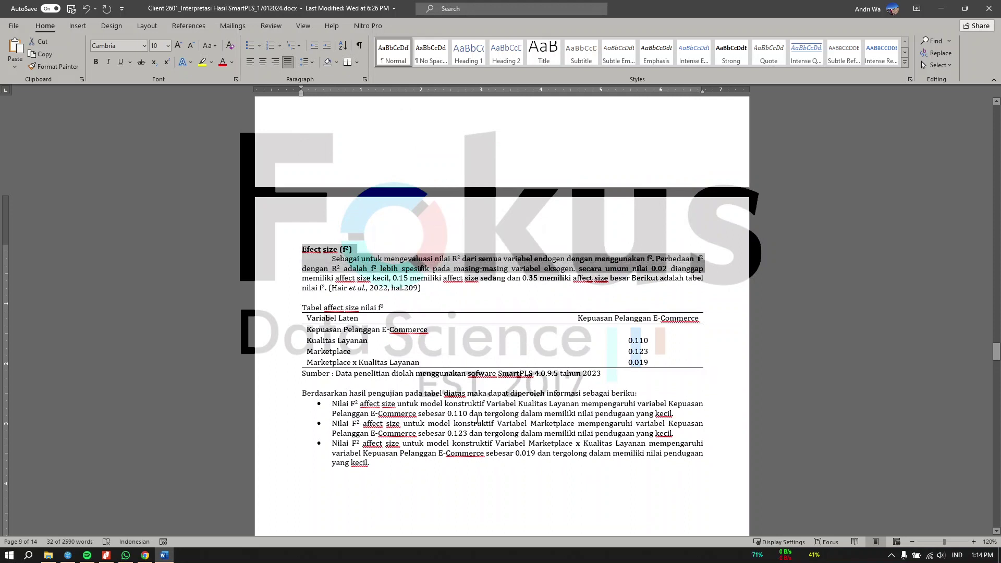
drag(424, 404, 484, 404)
scroll(378, 331, up, 15)
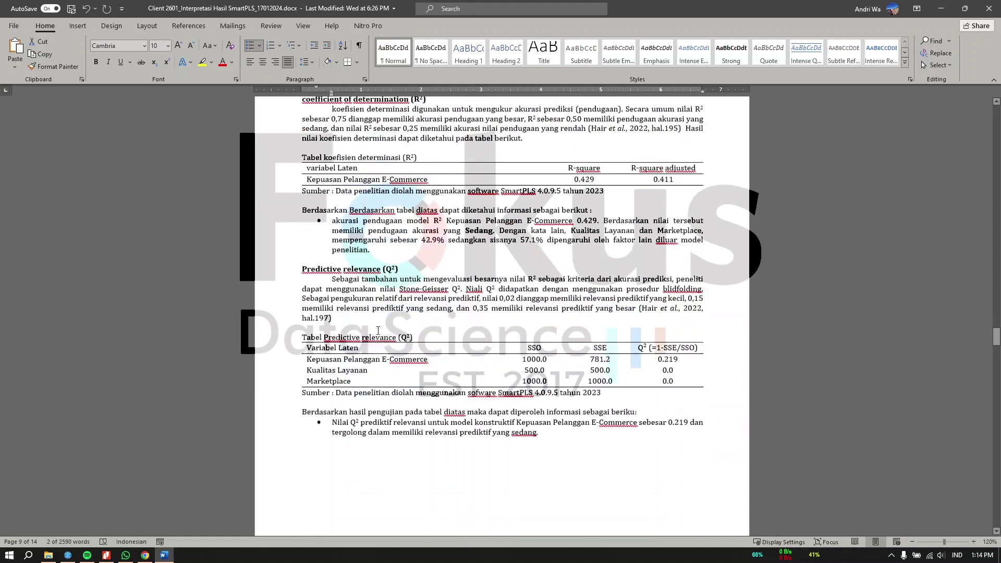
click(435, 392)
scroll(434, 392, down, 12)
scroll(434, 392, down, 4)
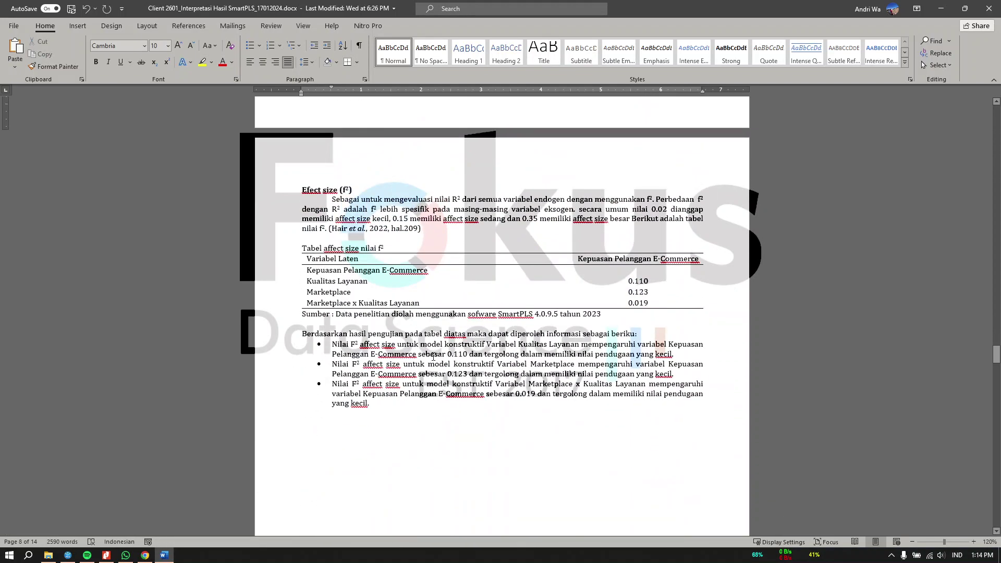
Examine the effect size criteria and interpretation bullets in Word, and display the f-square matrix in SmartPLS
click(432, 352)
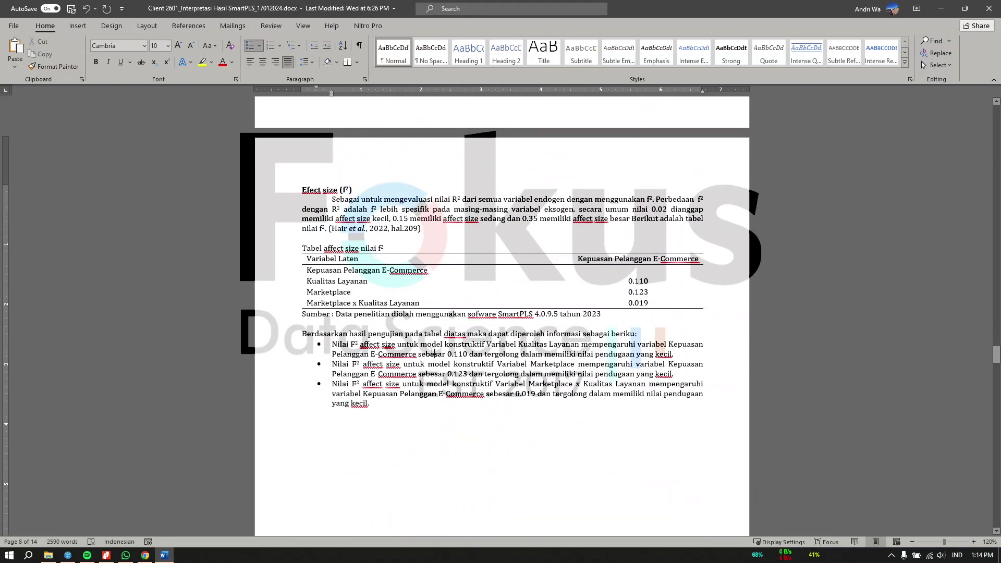
double_click(603, 374)
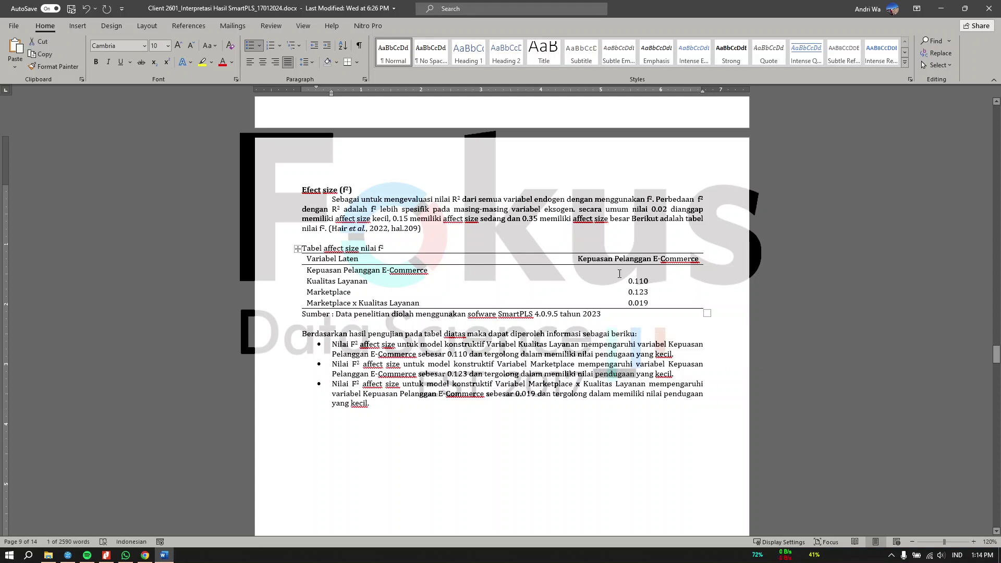
click(563, 352)
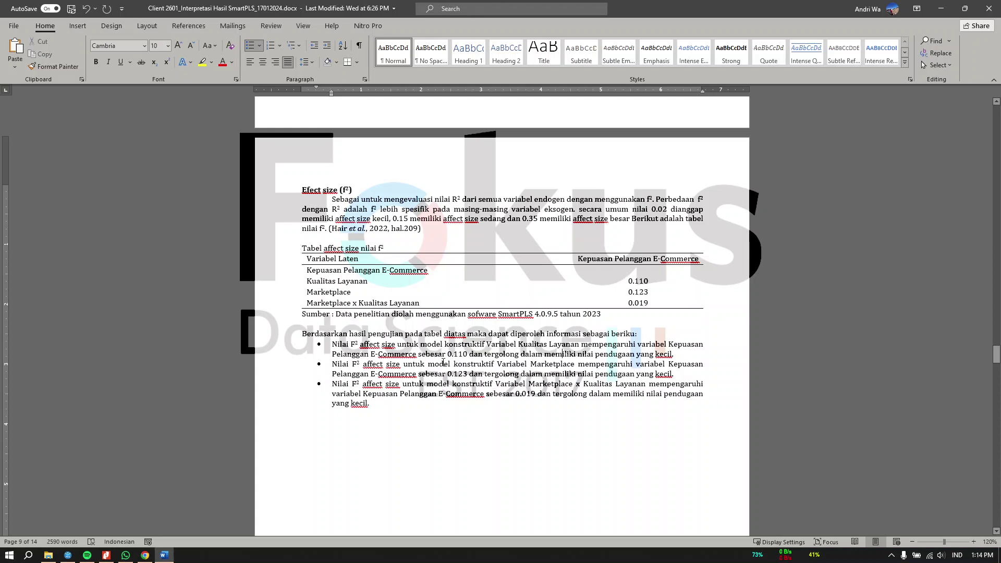
drag(460, 357, 579, 354)
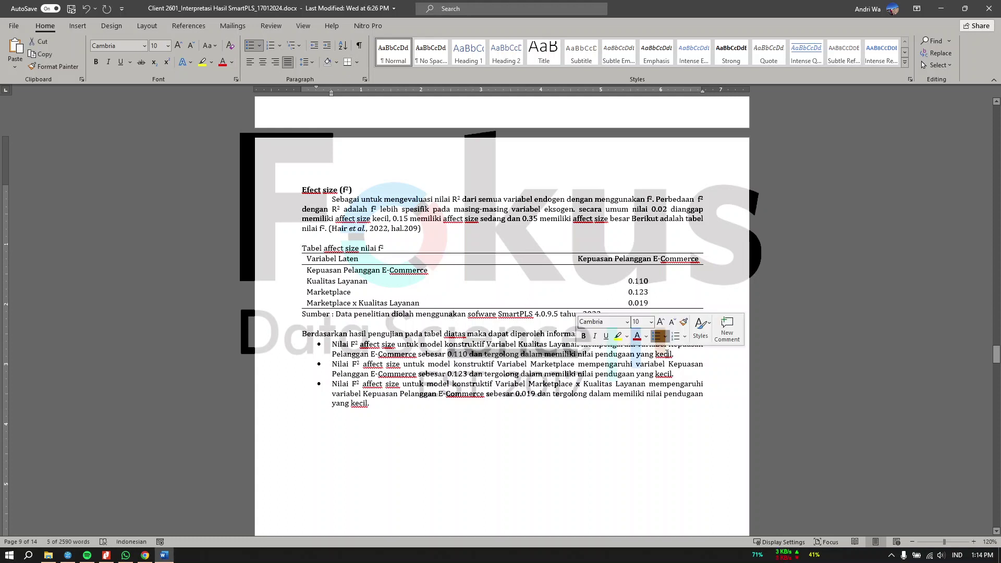
drag(424, 228, 358, 208)
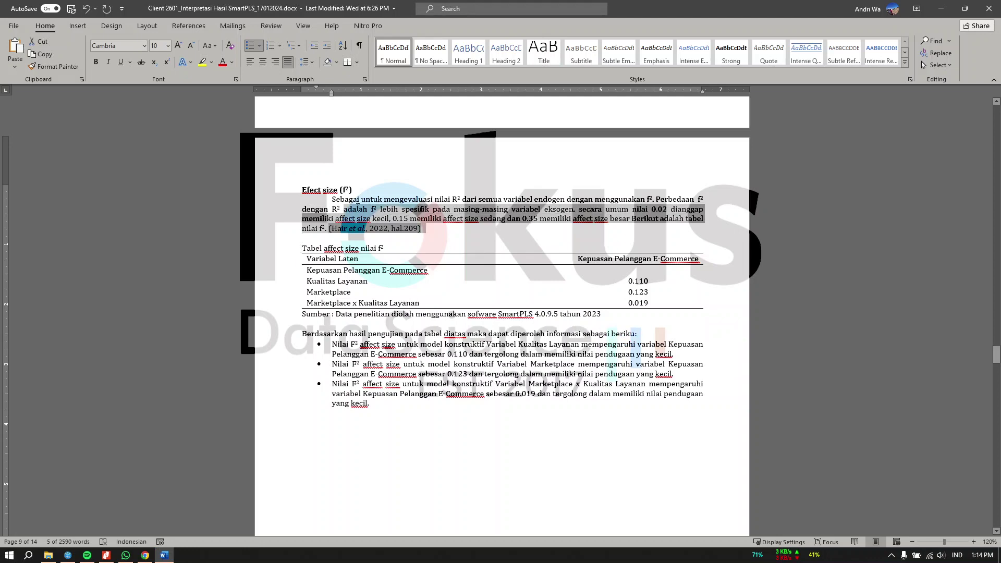
click(68, 555)
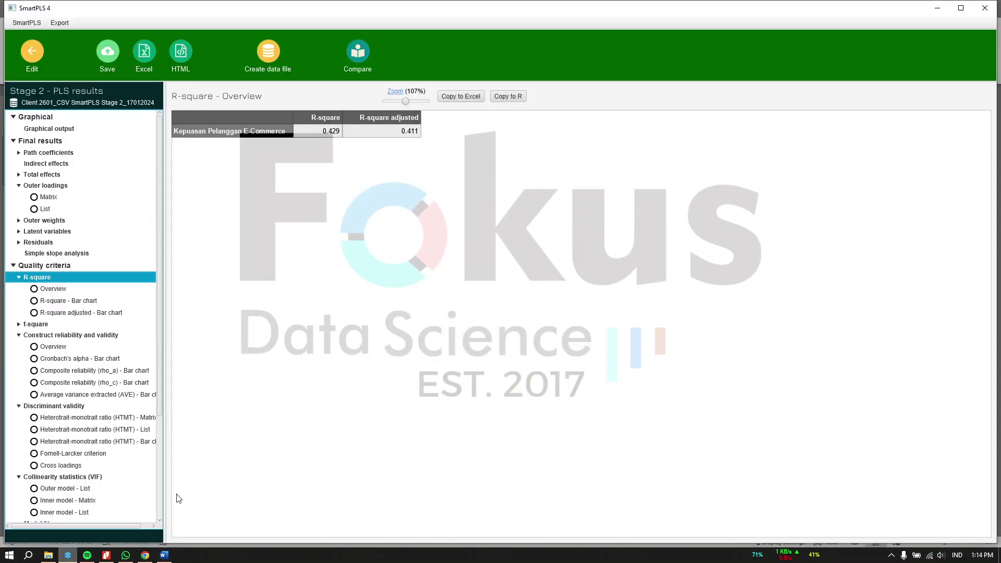
click(44, 324)
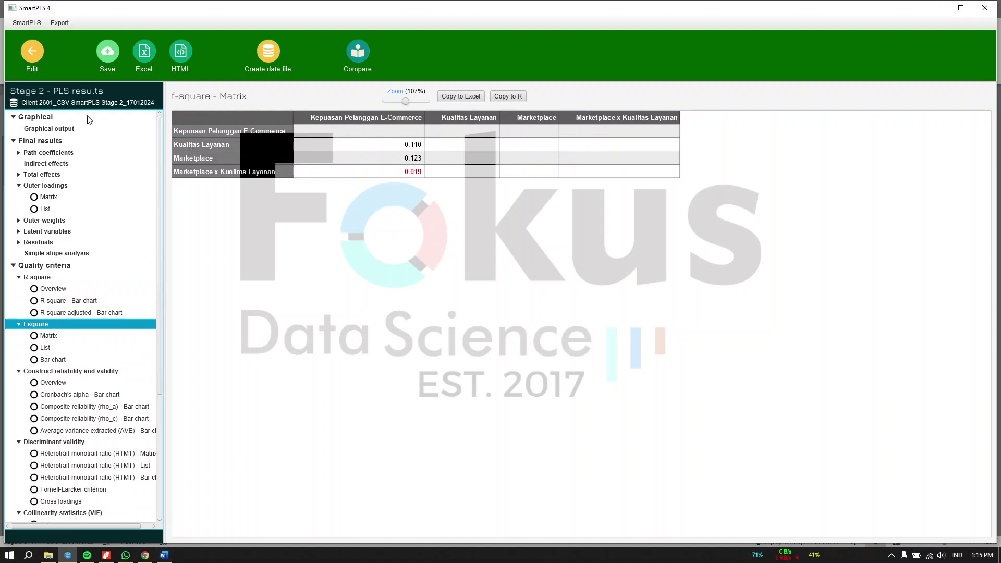
Save the stage 2 PLS results report in the Contoh stage 2 project as "PLSalgorithm 2"
click(108, 67)
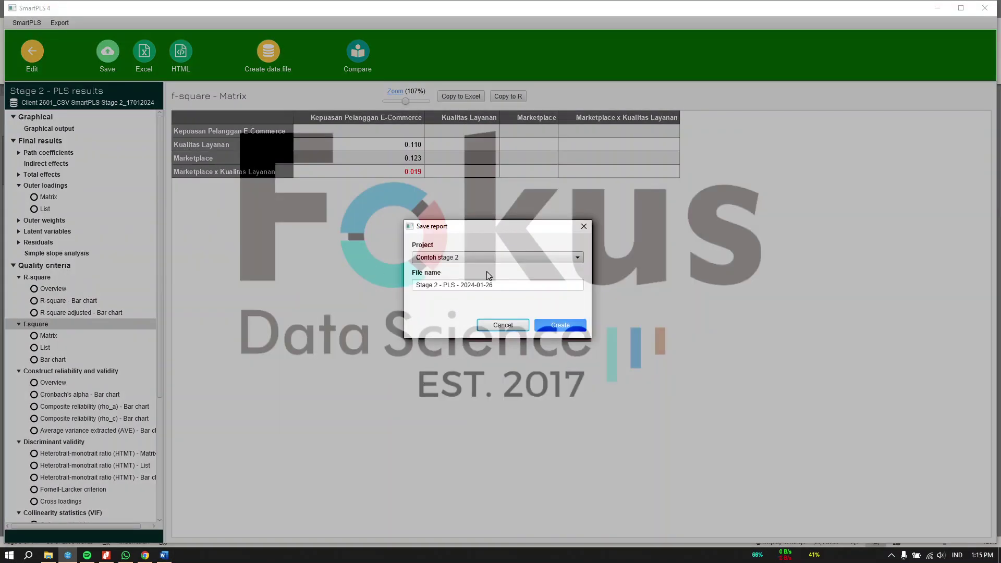
double_click(509, 288)
triple_click(509, 288)
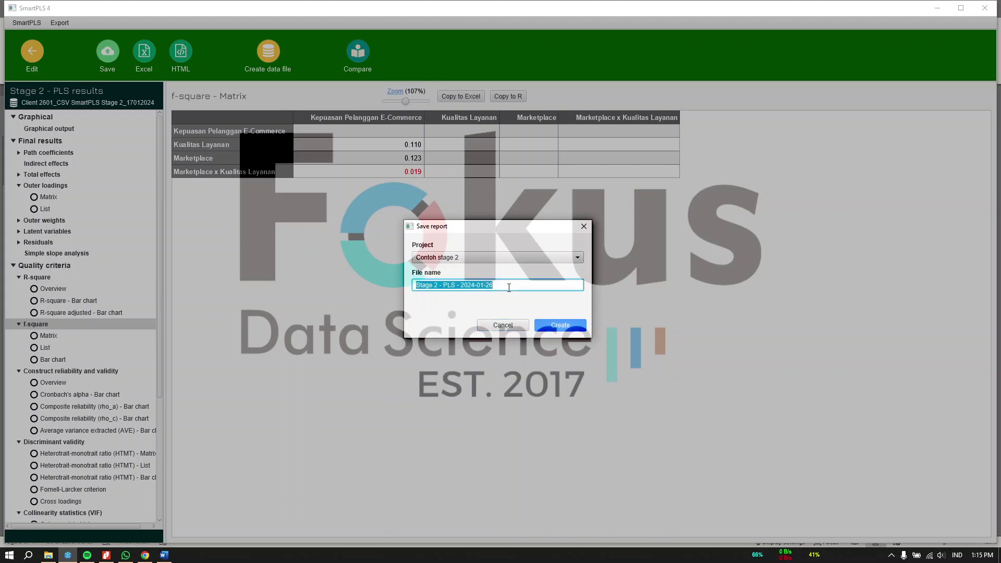
key(BackSpace)
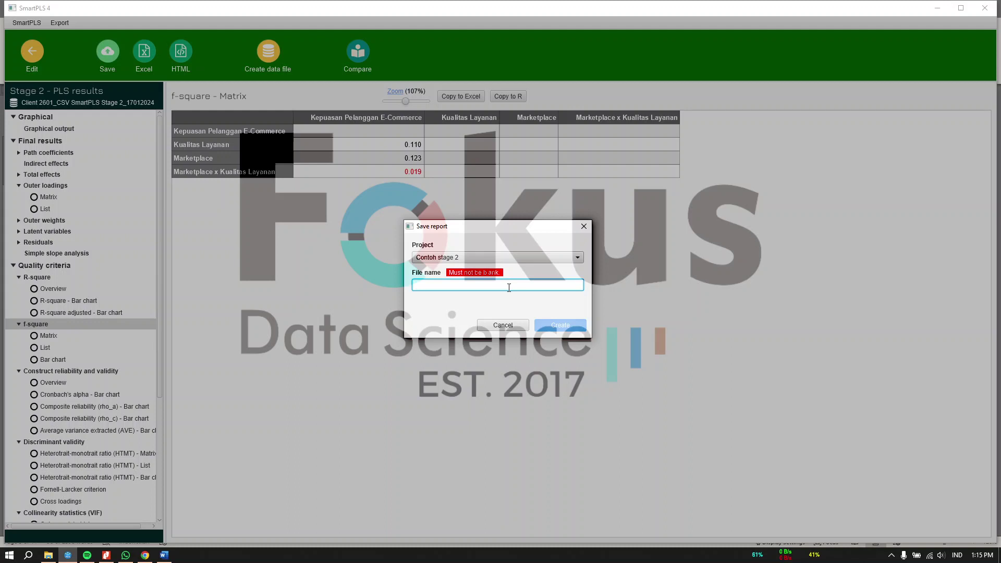
text(PLSalgorithm 2)
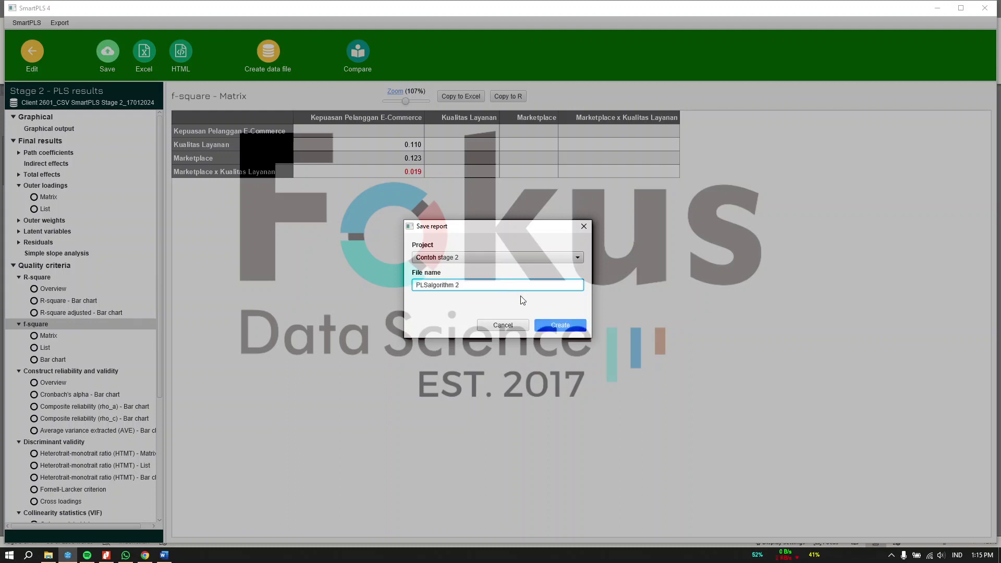
click(579, 327)
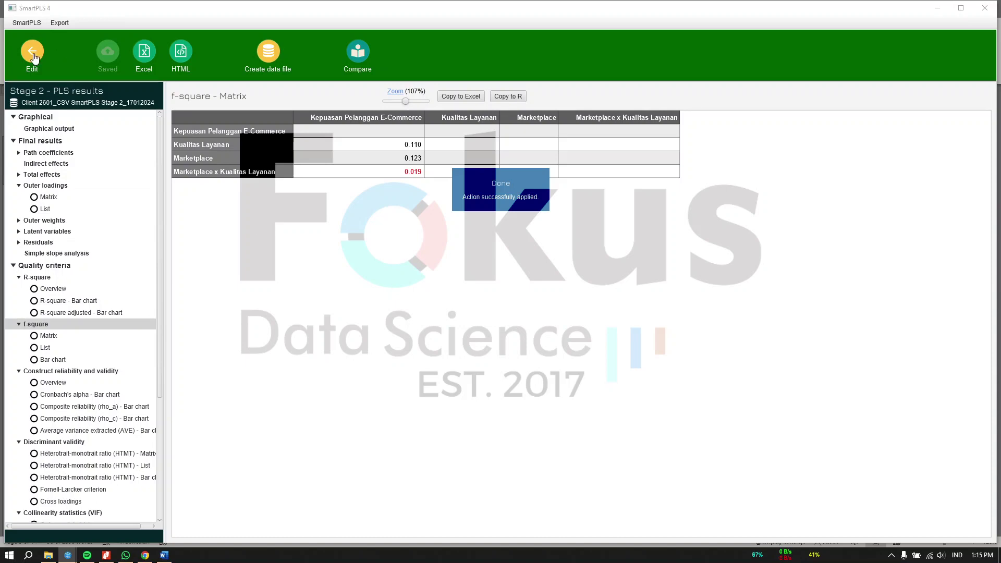
Run Blindfolding on the Stage 2 model with omission distance 7, and display the total construct cross-validated redundancy
click(32, 52)
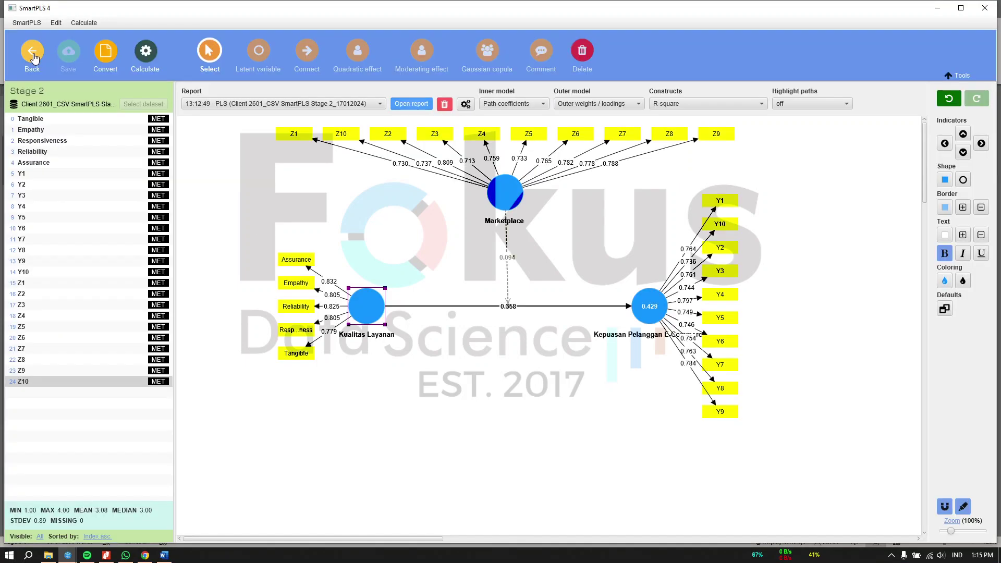
click(153, 61)
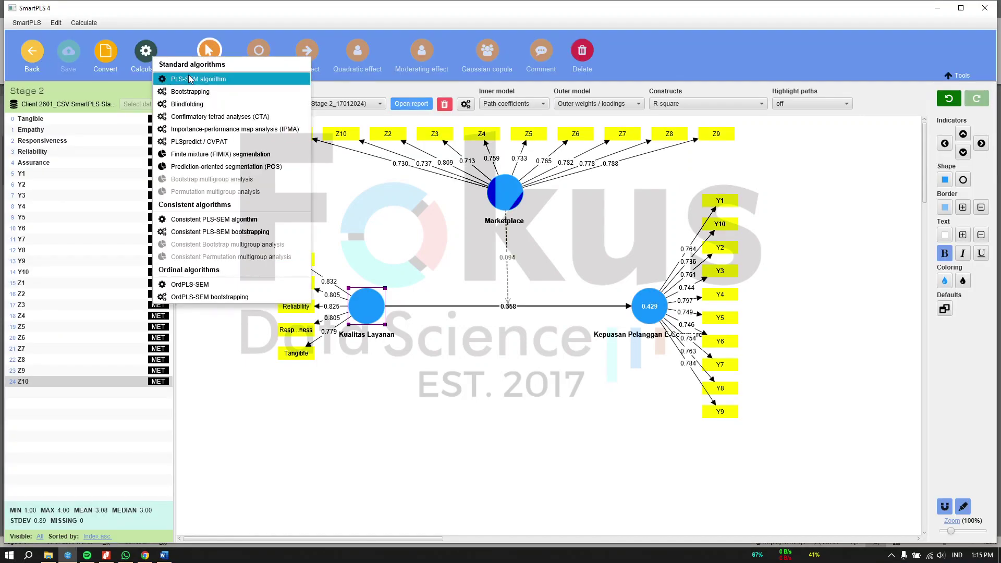
click(148, 56)
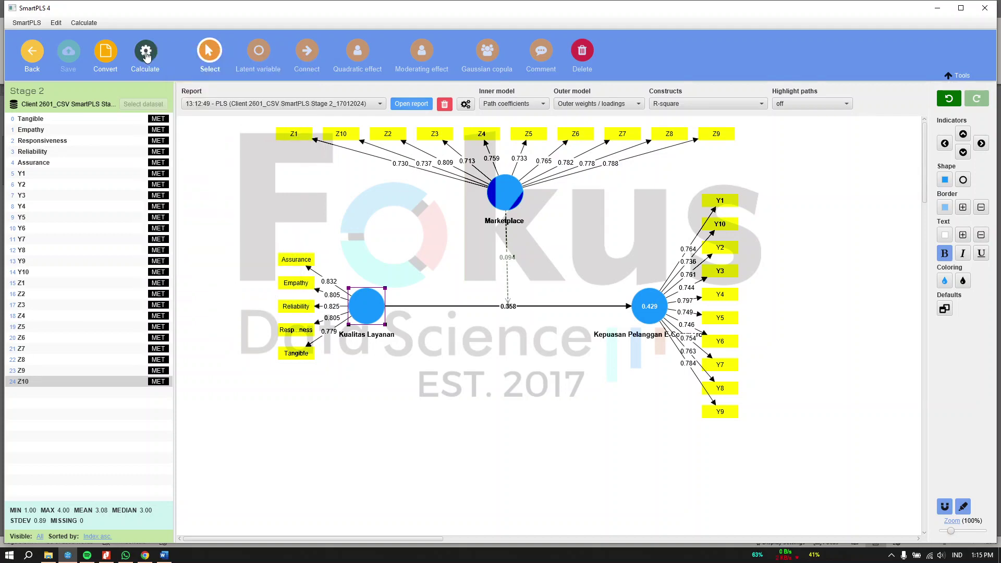
click(148, 56)
click(194, 100)
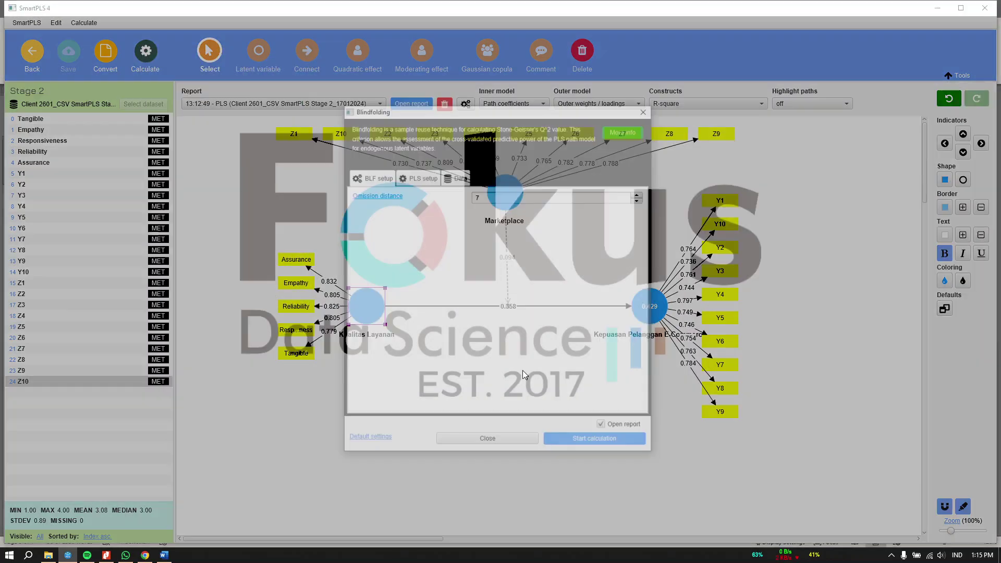
click(620, 446)
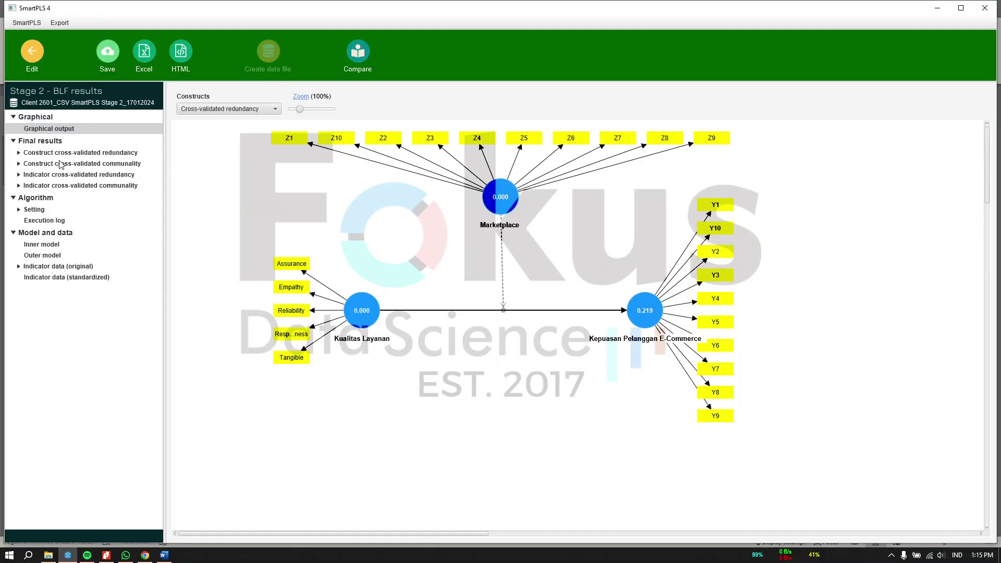
click(65, 152)
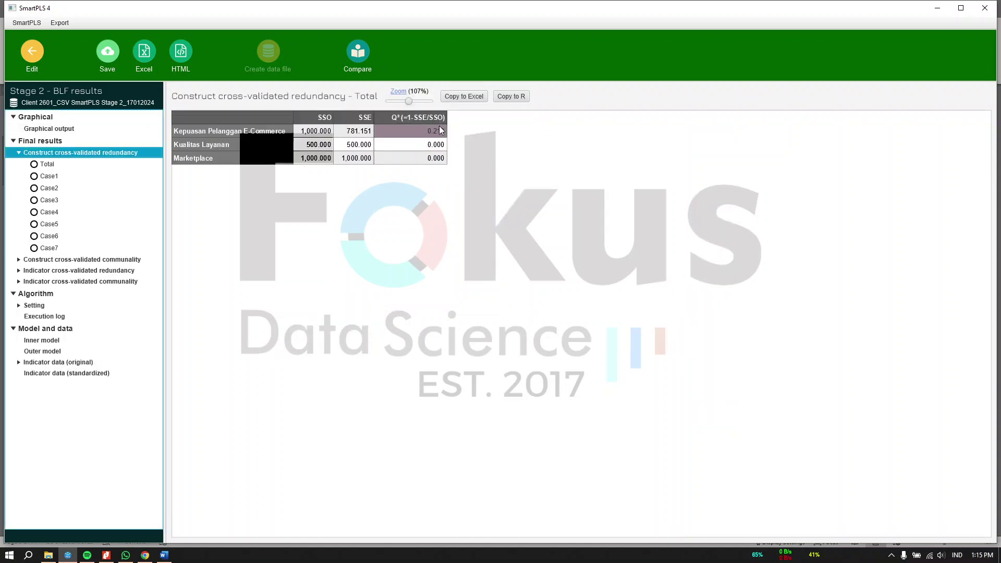
Switch to Word and examine the Predictive relevance (Q²) table and the Uji Hipotesis Penelitian section
click(164, 555)
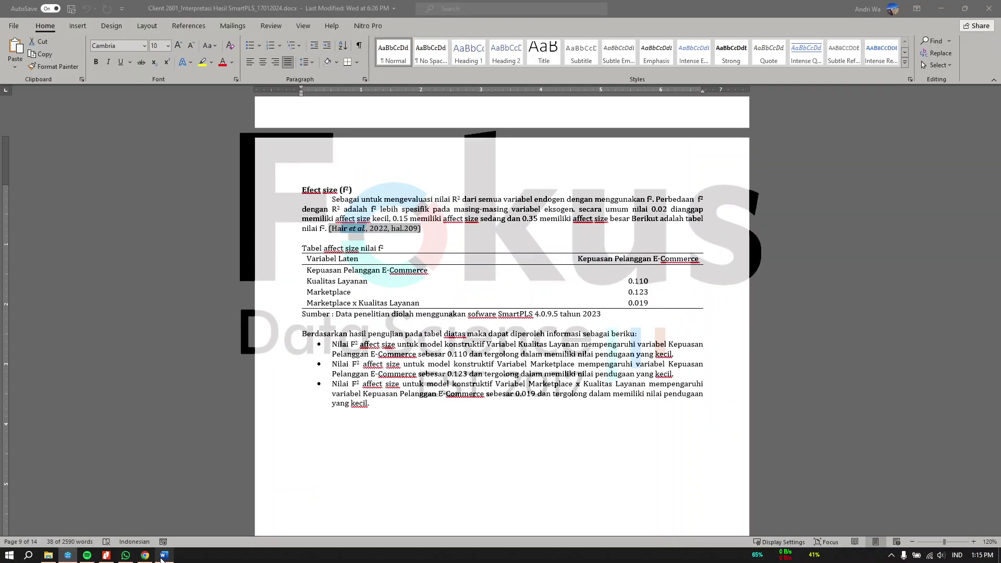
scroll(377, 479, down, 8)
scroll(377, 479, up, 7)
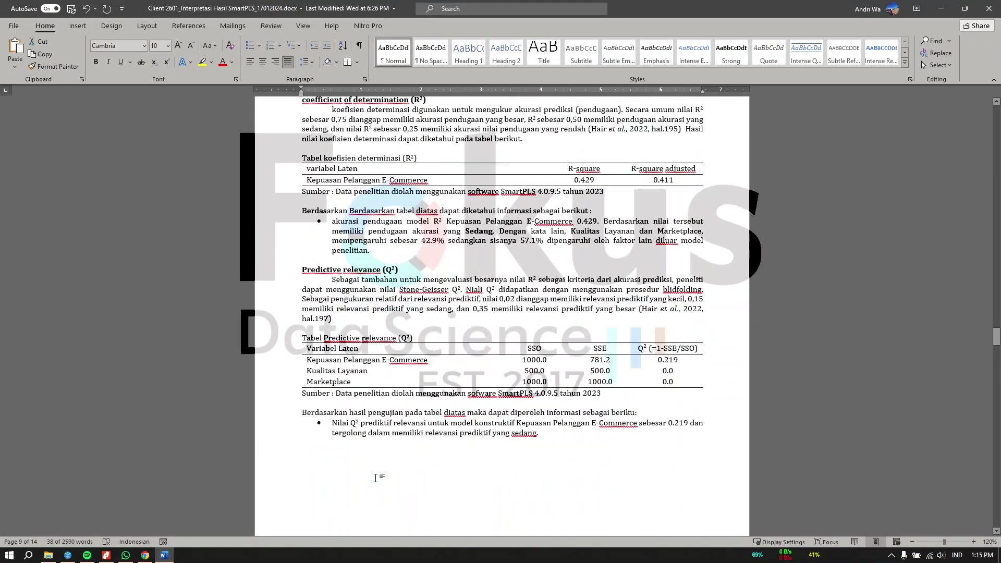
scroll(373, 465, down, 4)
scroll(373, 465, down, 6)
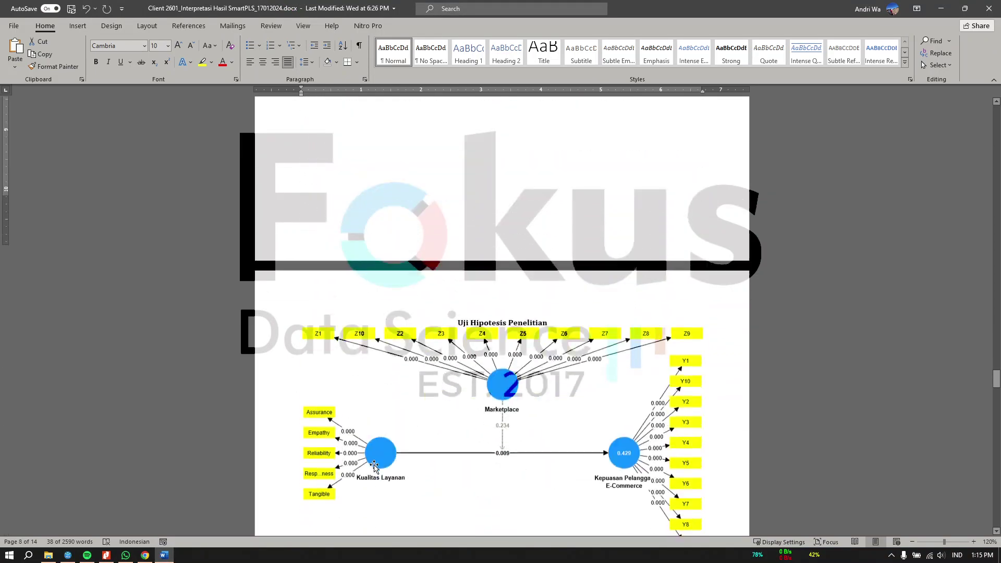
scroll(419, 409, down, 4)
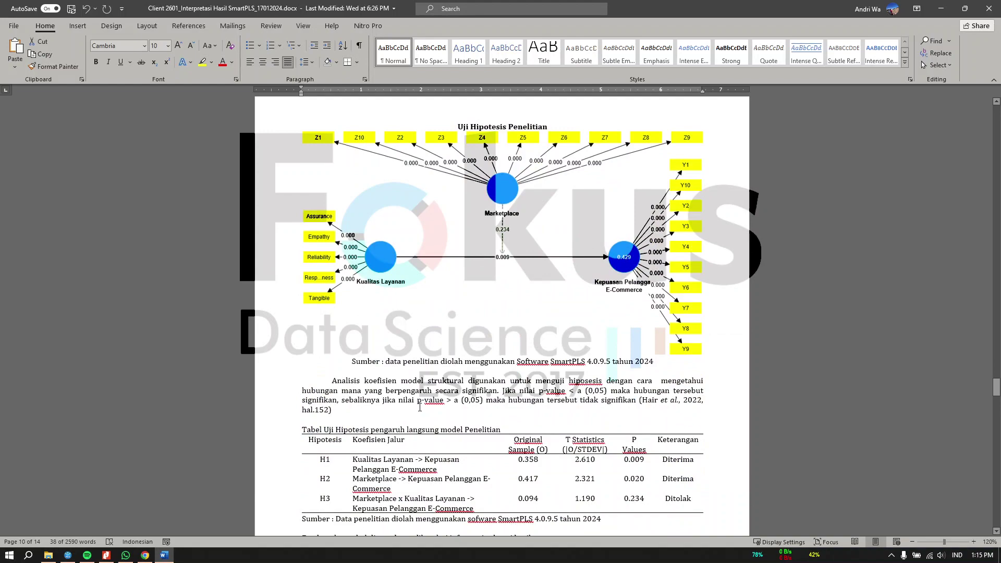
scroll(419, 409, down, 4)
scroll(419, 410, up, 4)
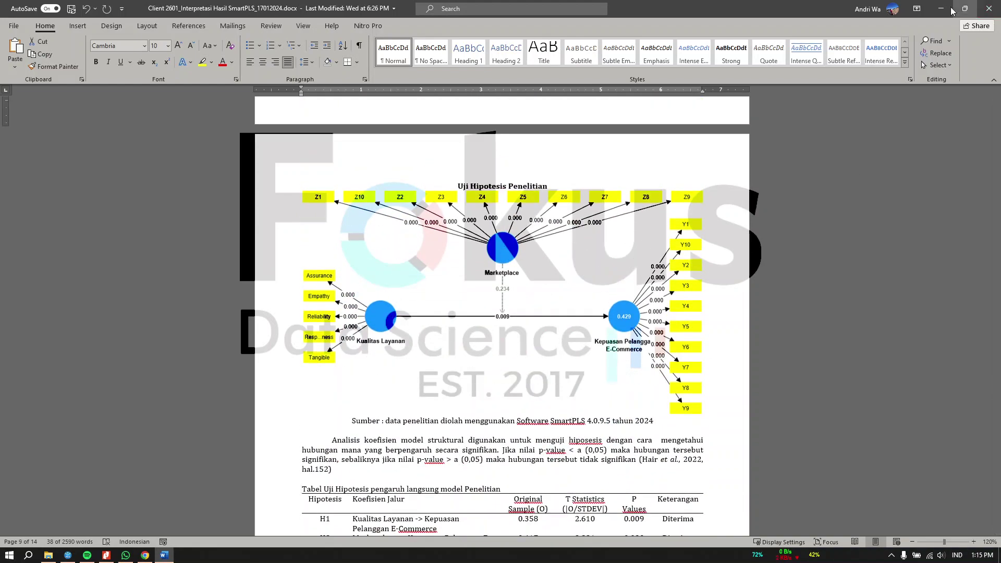
click(941, 9)
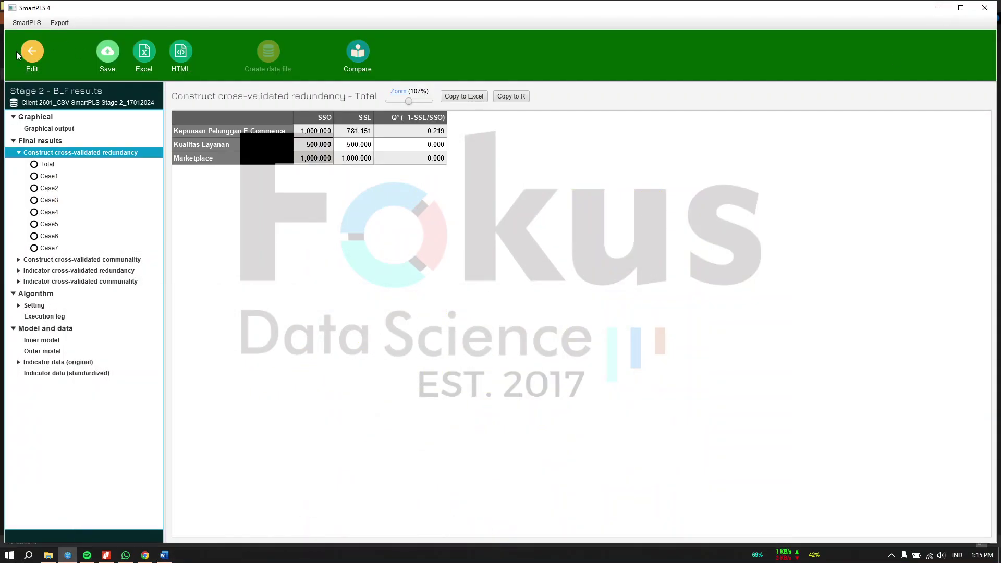
Run two-tailed Bootstrapping on the Stage 2 model with 5000 subsamples at significance level 0.05, and display the path coefficients
click(30, 55)
click(144, 54)
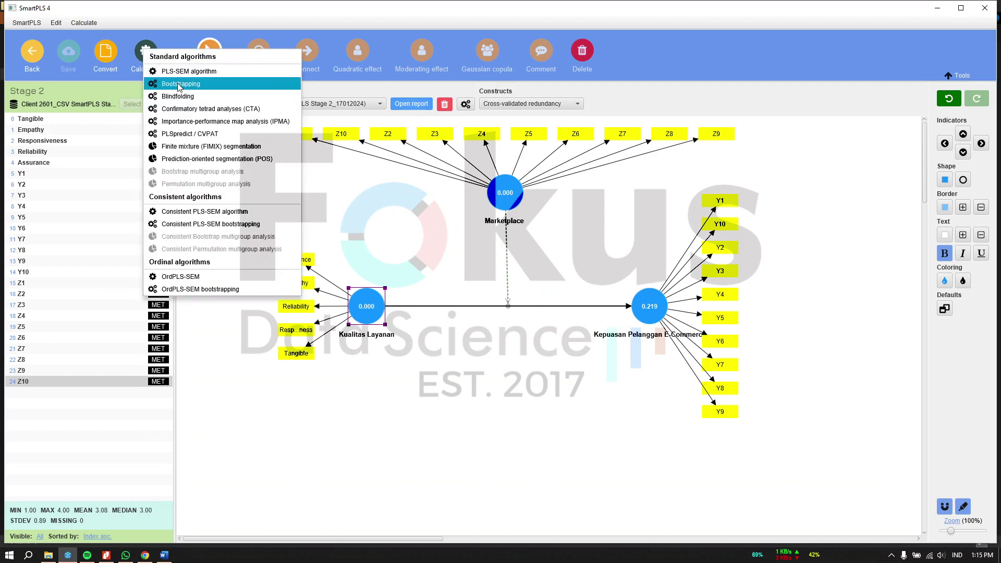
click(179, 84)
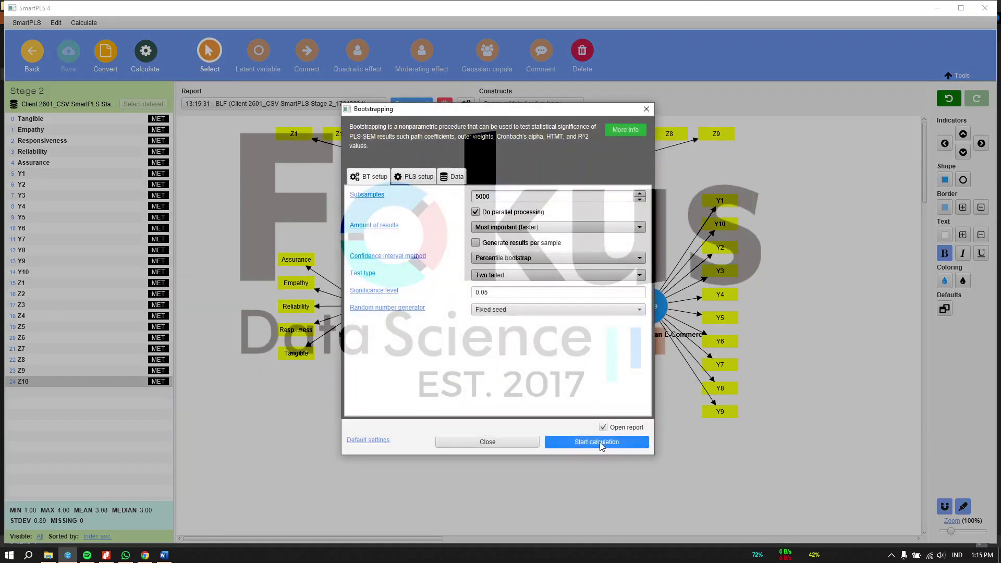
click(599, 442)
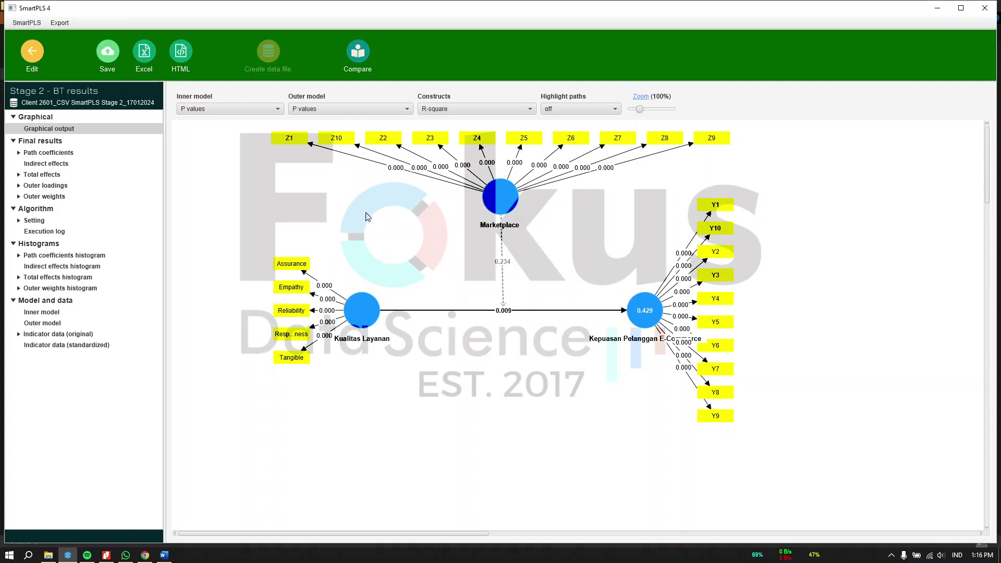
click(47, 152)
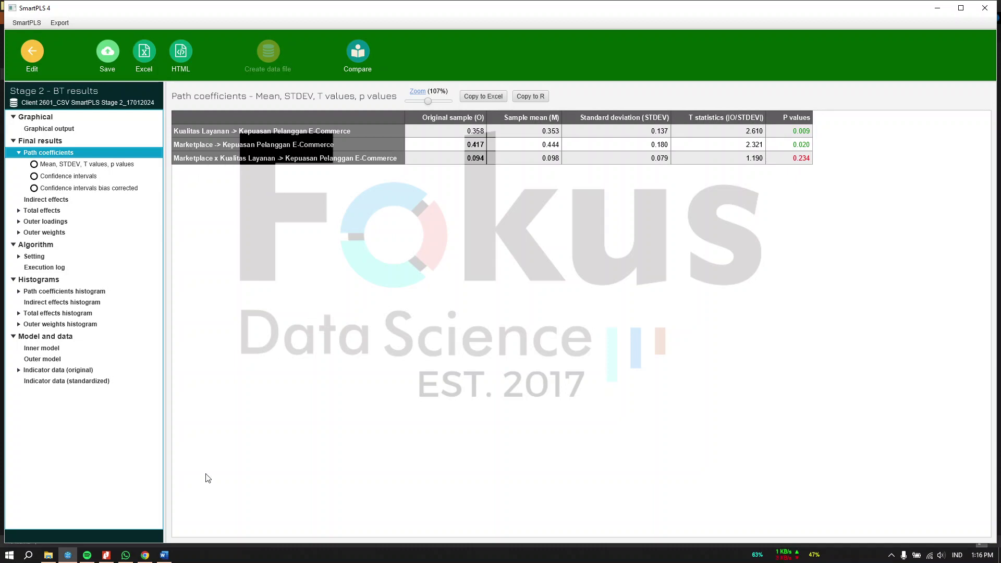
Examine the bootstrapping graphical output and the path coefficients' T and p values, and switch to Word's hypothesis test section
click(77, 130)
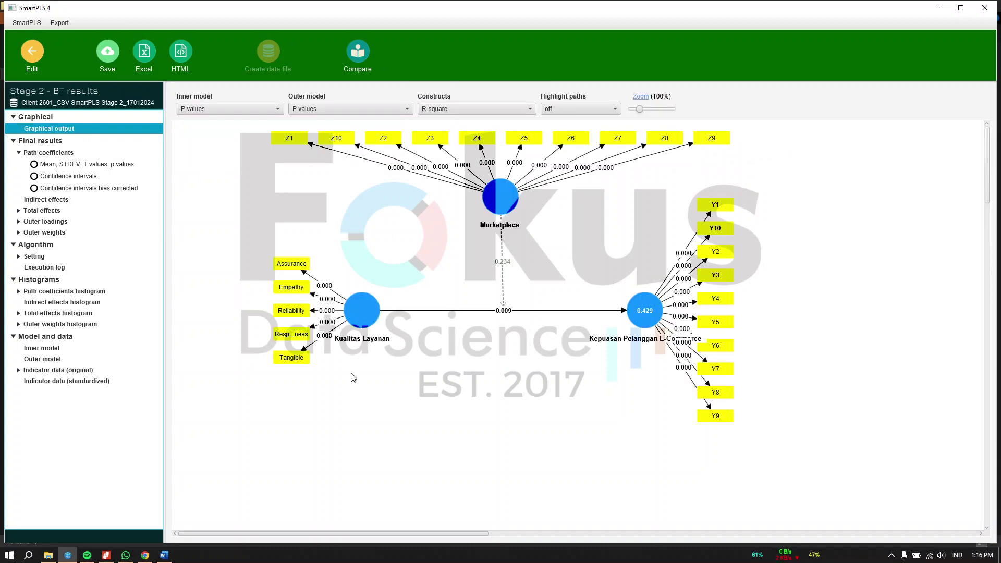
mouse_move(372, 330)
mouse_move(648, 320)
click(85, 165)
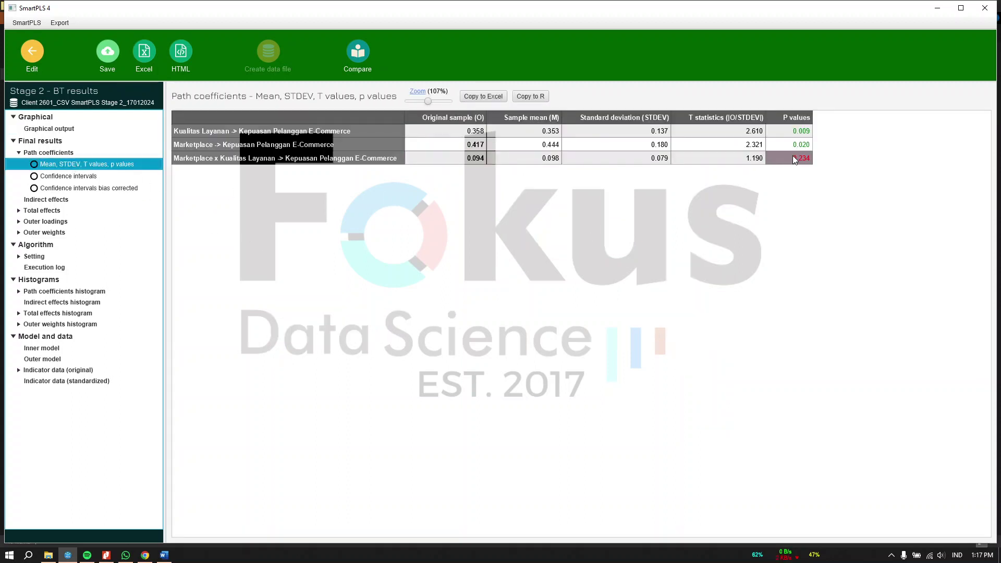
key(alt+Tab)
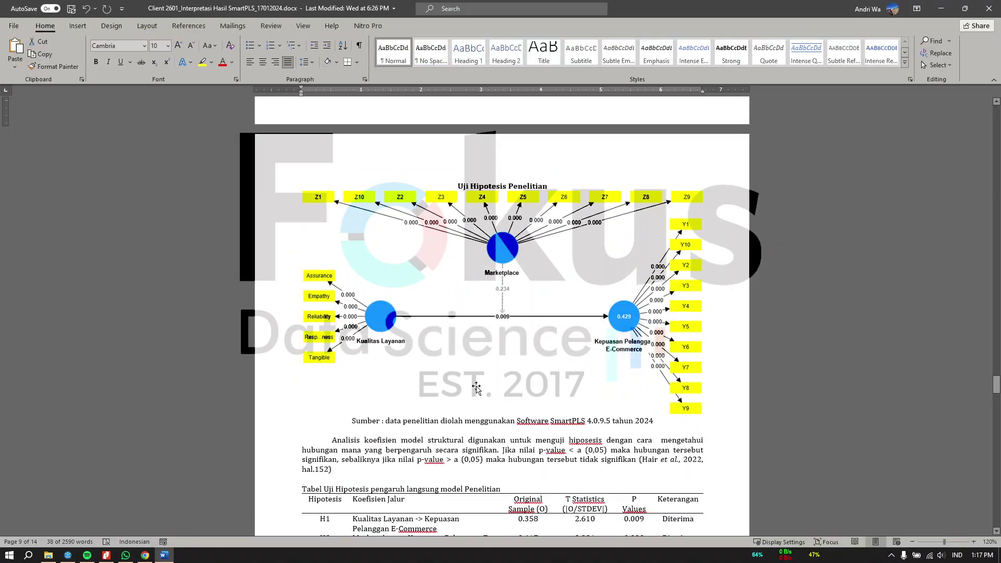